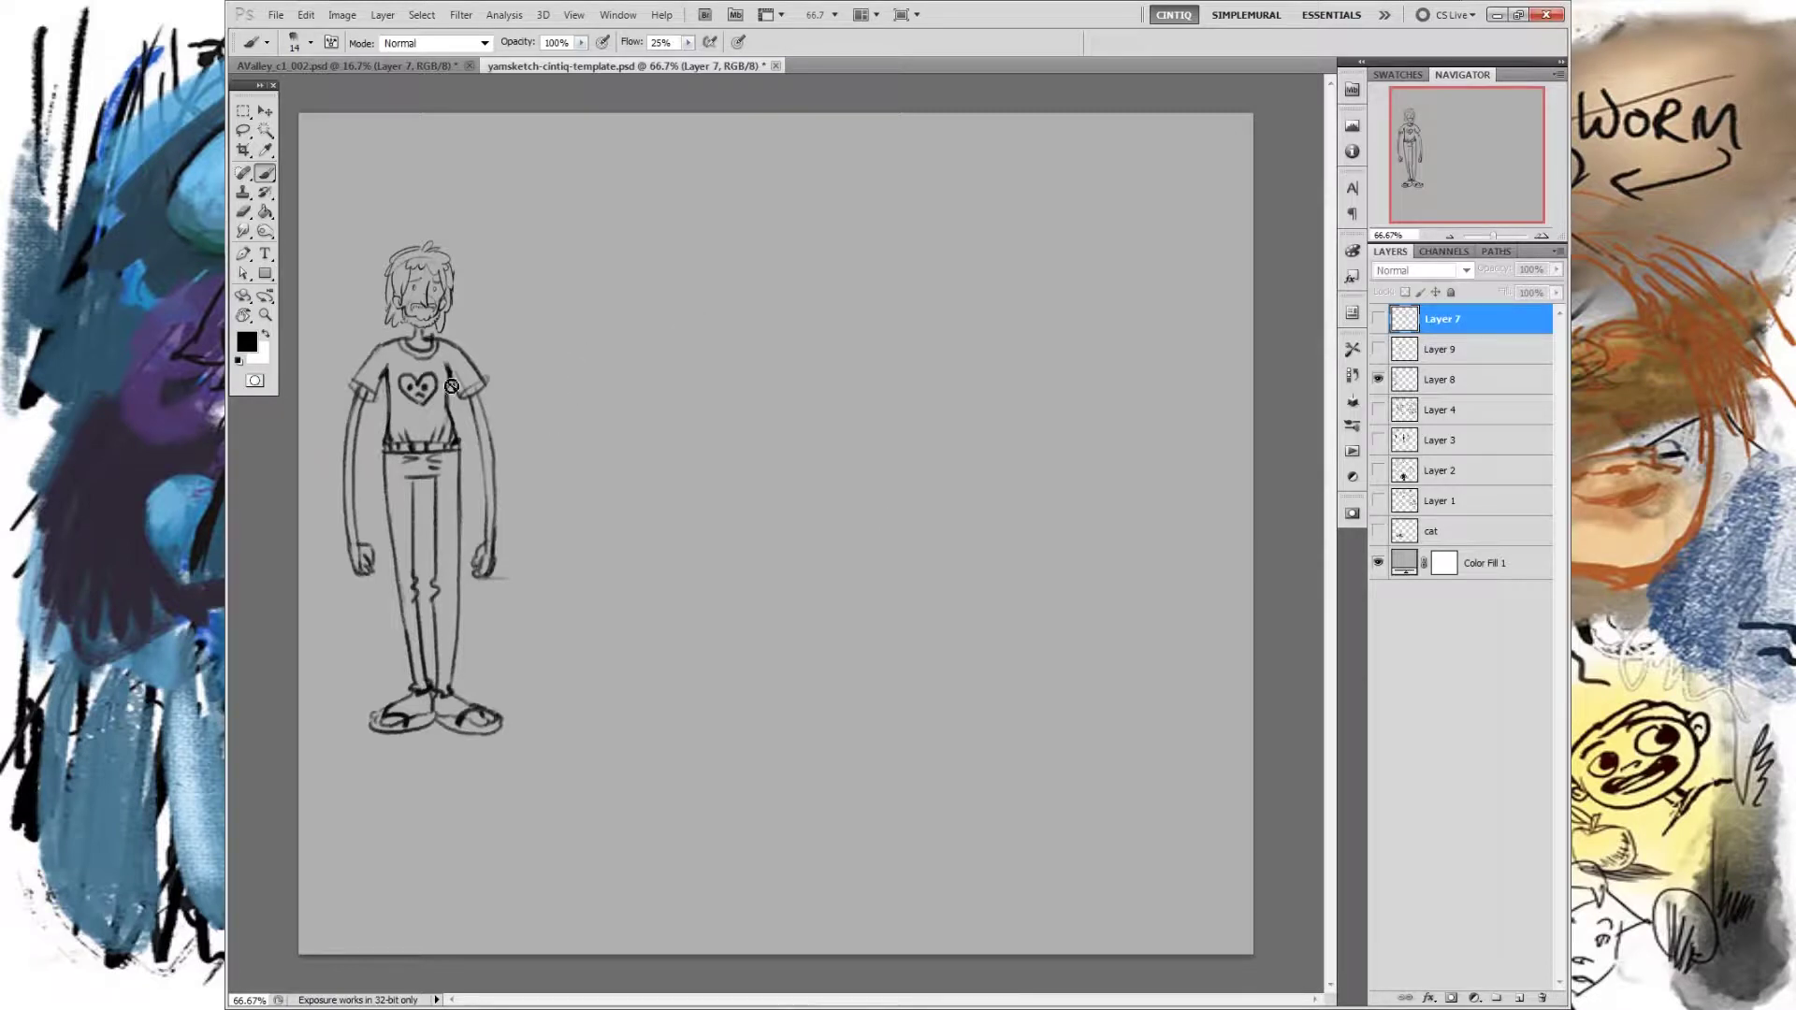
Step: Make Layer 9 and Layer 7 visible, undoing the arrow sketched toward the open shirt's collar
{"action": "left_click", "coordinate": [1379, 351]}
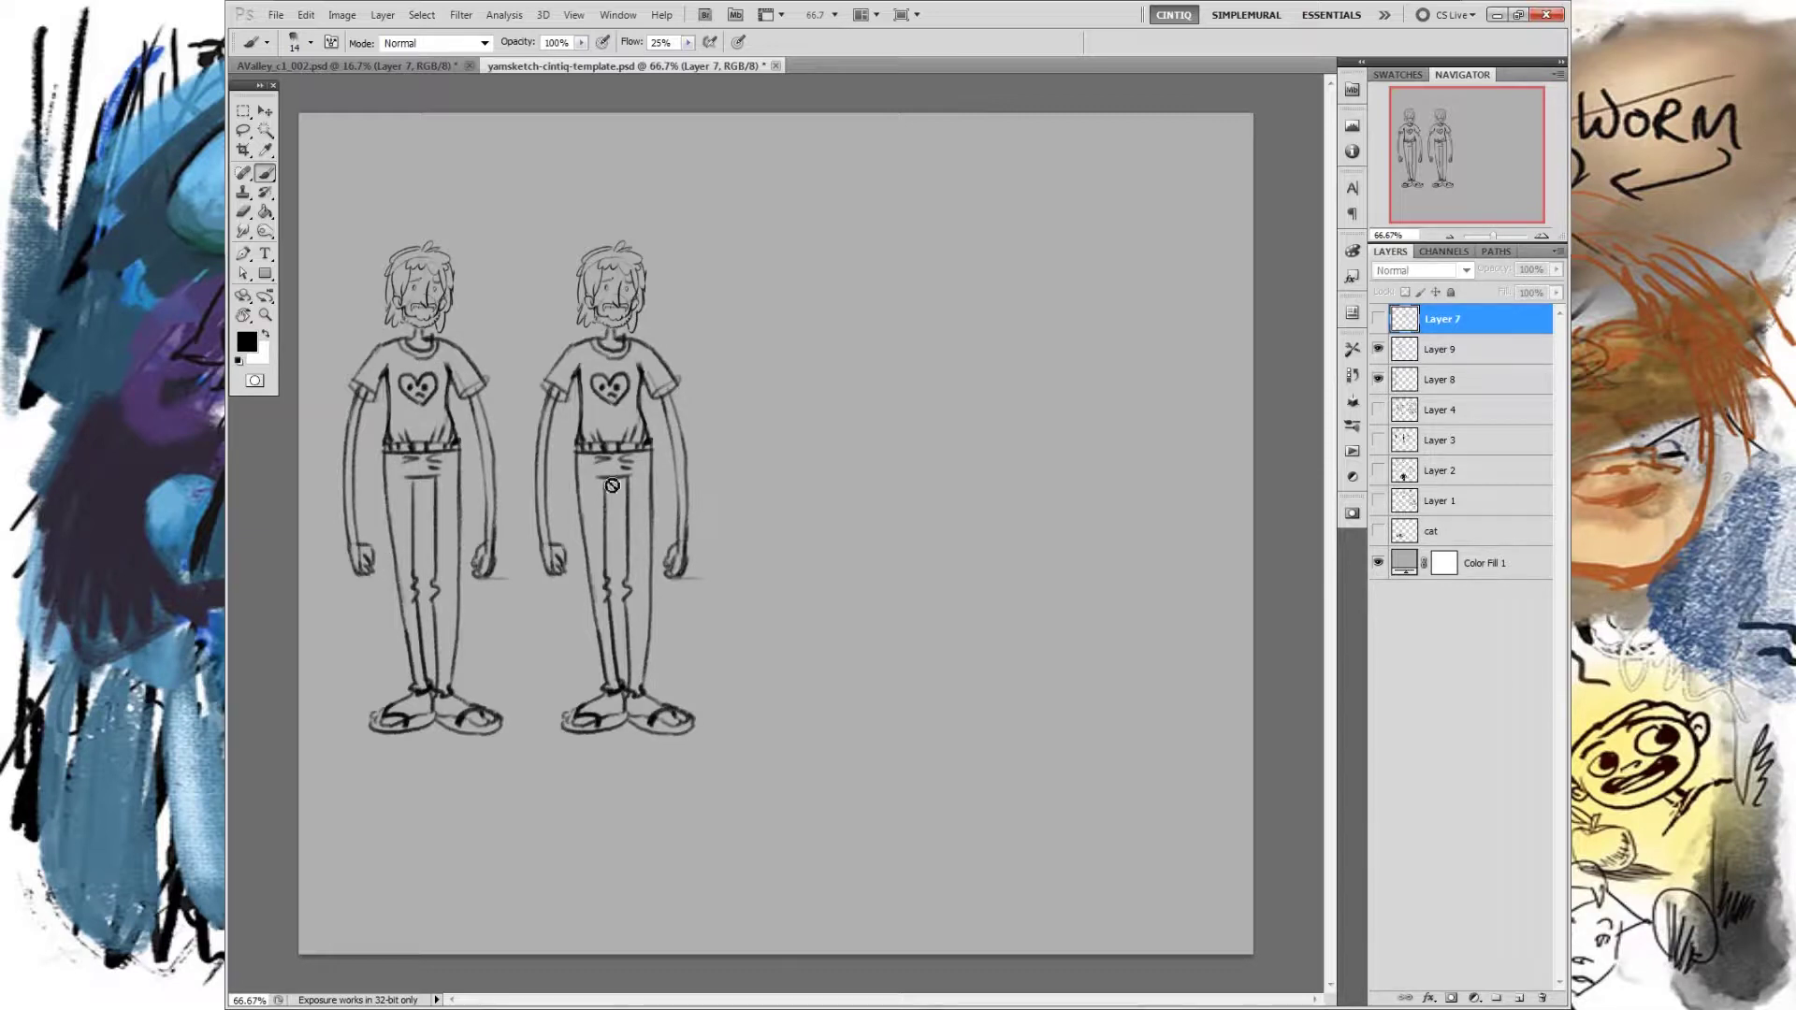
{"action": "left_click", "coordinate": [1379, 319]}
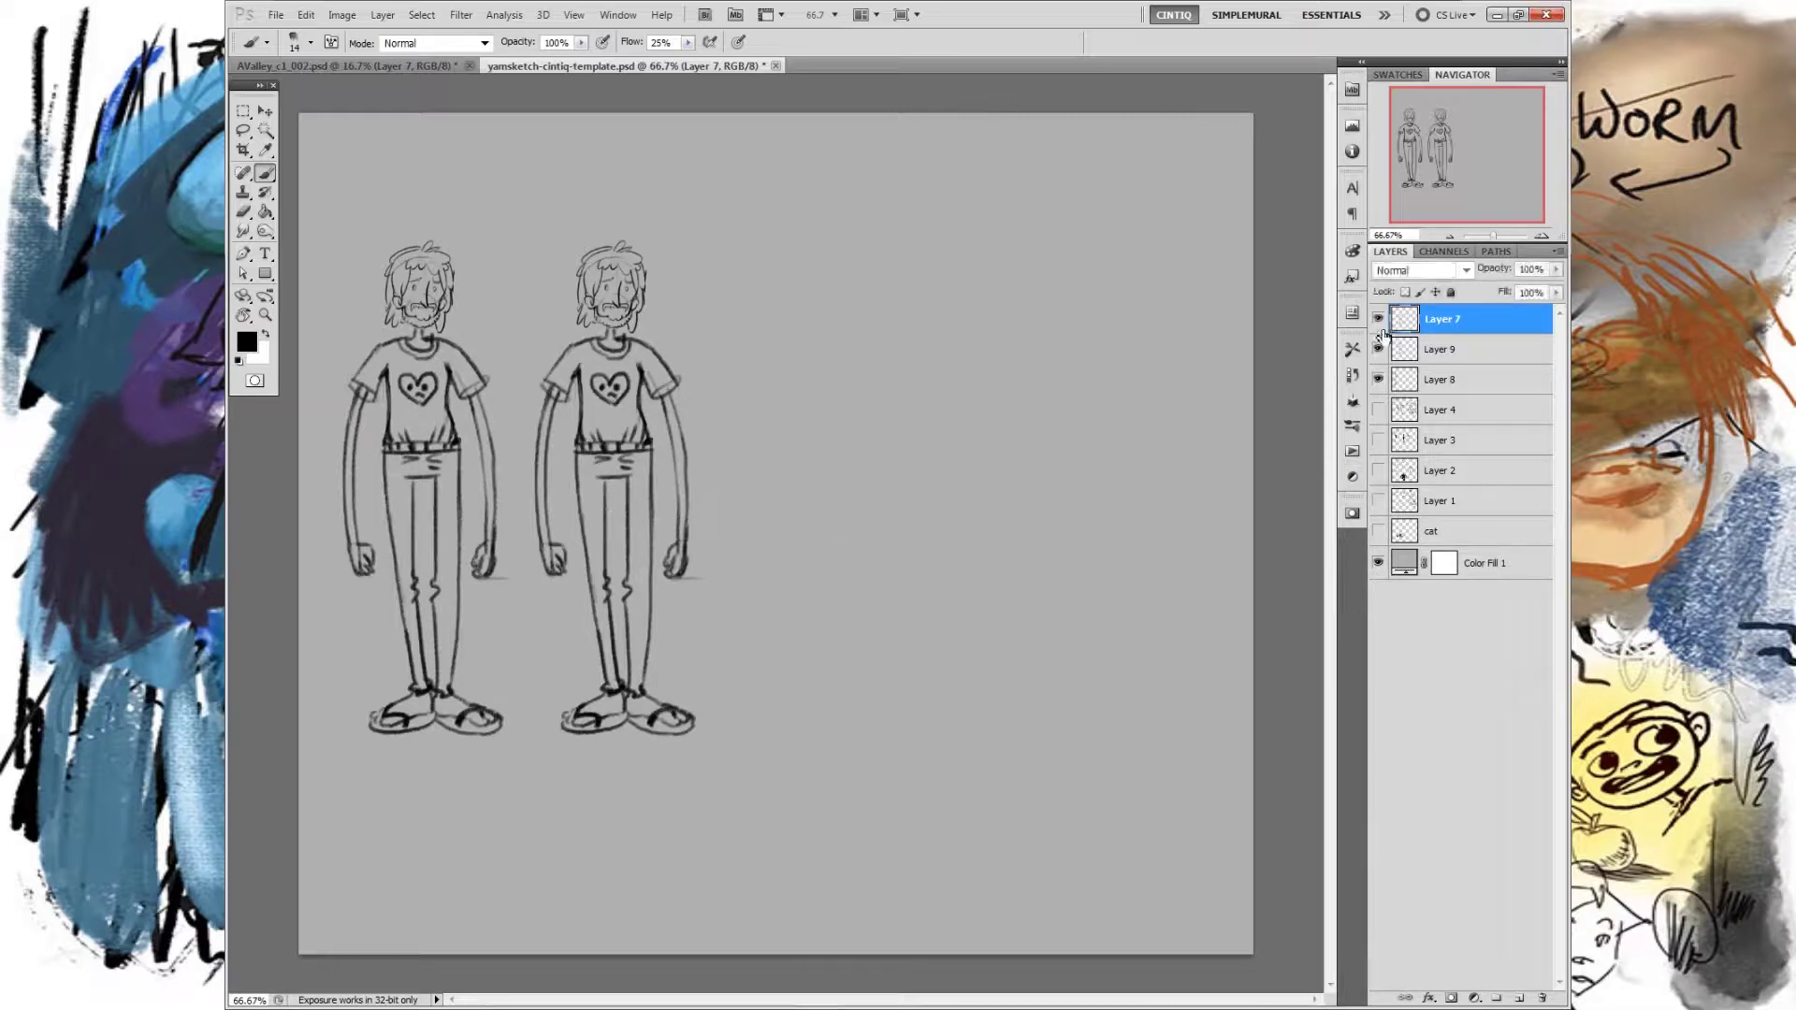
{"action": "mouse_move", "coordinate": [897, 268]}
{"action": "left_mouse_down"}
{"action": "mouse_move", "coordinate": [822, 322]}
{"action": "mouse_move", "coordinate": [844, 315]}
{"action": "left_mouse_up"}
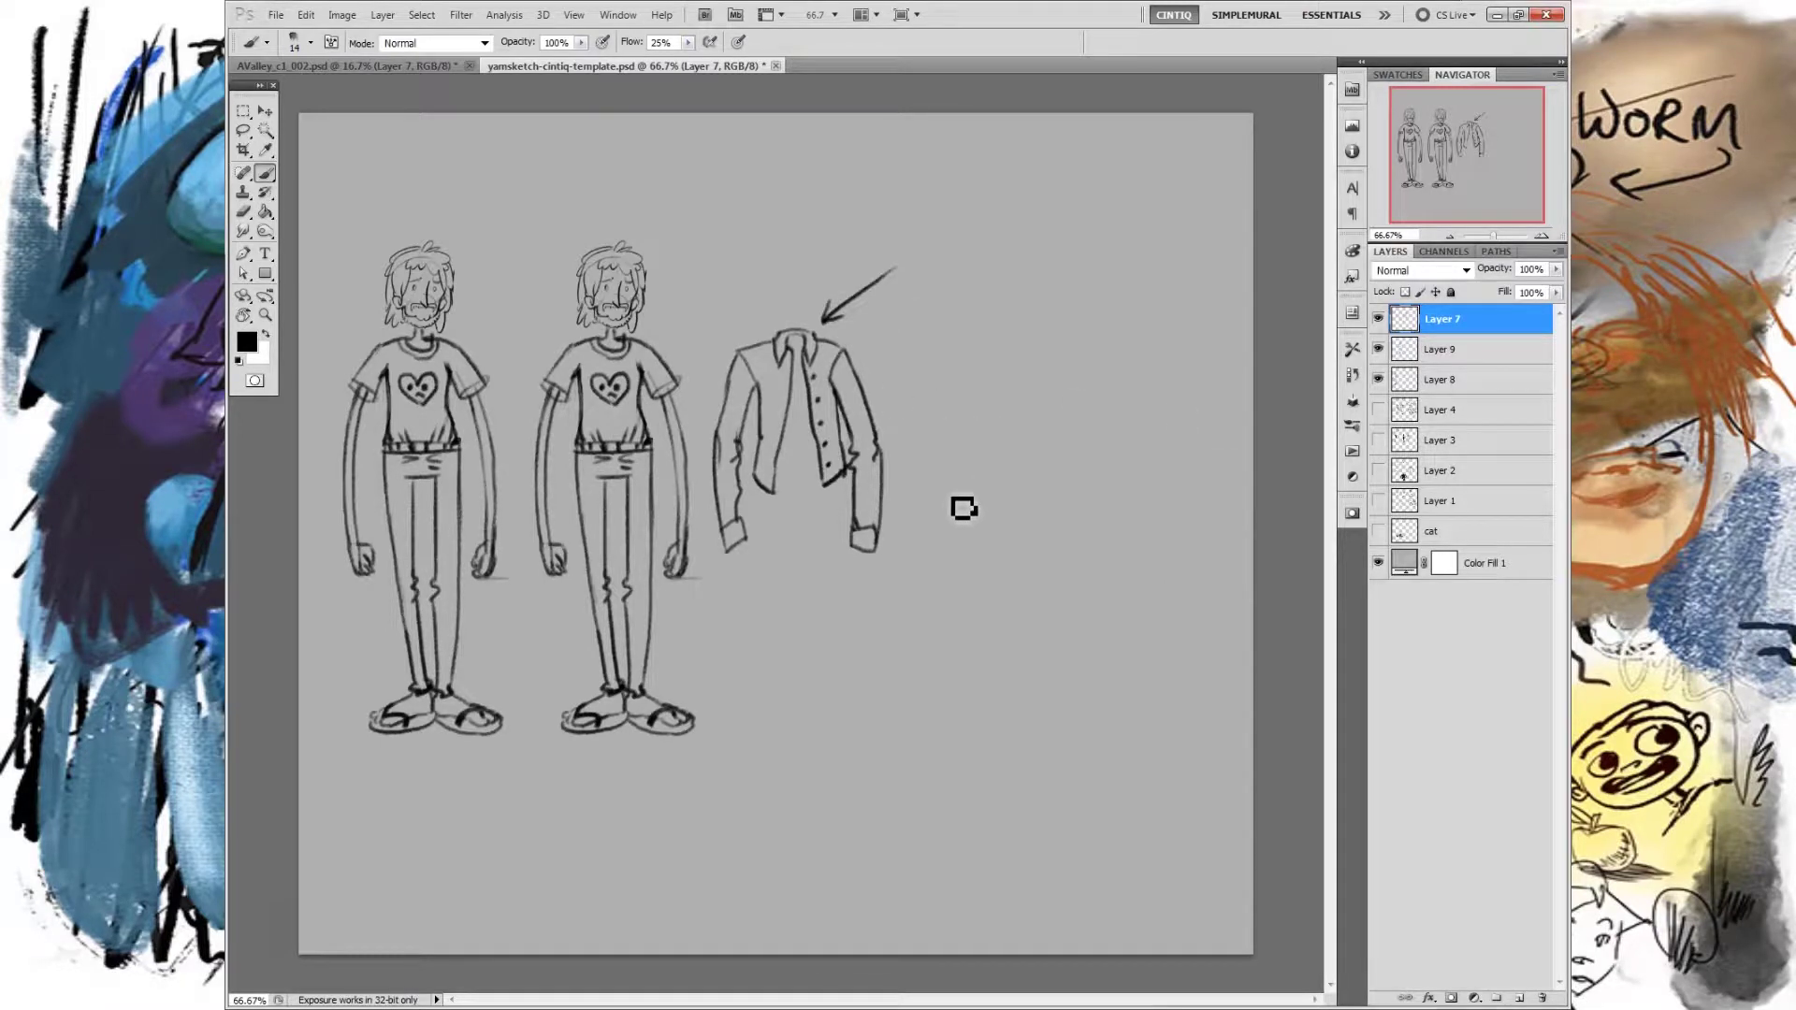
{"action": "key", "text": "ctrl+z"}
Step: Draw two chest pockets on the open shirt and plaid lines across its left-hand front panel
{"action": "mouse_move", "coordinate": [764, 383]}
{"action": "left_mouse_down"}
{"action": "mouse_move", "coordinate": [786, 435]}
{"action": "mouse_move", "coordinate": [796, 400]}
{"action": "mouse_move", "coordinate": [788, 432]}
{"action": "mouse_move", "coordinate": [784, 409]}
{"action": "mouse_move", "coordinate": [839, 381]}
{"action": "left_mouse_up"}
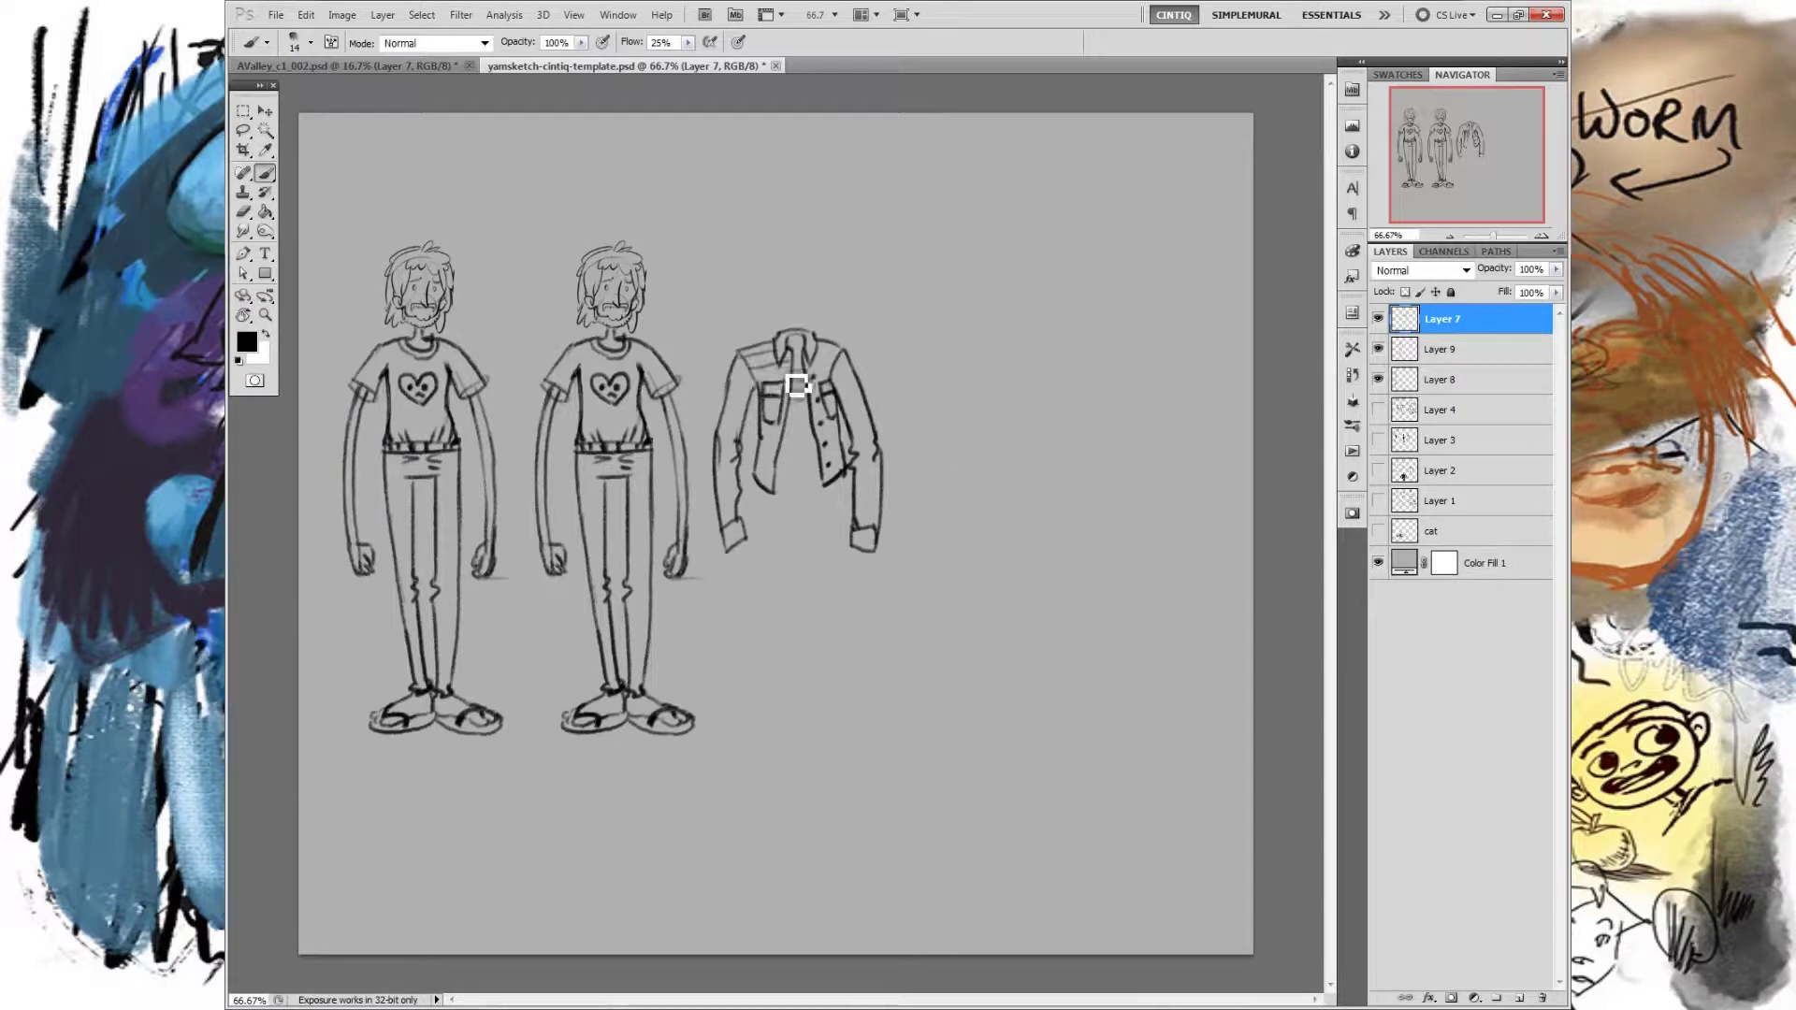
{"action": "left_click_drag", "start_coordinate": [760, 438], "coordinate": [773, 458]}
{"action": "left_click_drag", "start_coordinate": [753, 353], "coordinate": [796, 385]}
{"action": "mouse_move", "coordinate": [781, 447]}
{"action": "left_mouse_down"}
{"action": "mouse_move", "coordinate": [781, 501]}
{"action": "mouse_move", "coordinate": [789, 451]}
{"action": "left_mouse_up"}
{"action": "left_click", "coordinate": [797, 361]}
Step: Draw plaid lines on the shirt's right-hand front panel and darken the checks on both panels
{"action": "left_click_drag", "start_coordinate": [812, 361], "coordinate": [841, 358]}
{"action": "left_click_drag", "start_coordinate": [837, 431], "coordinate": [839, 480]}
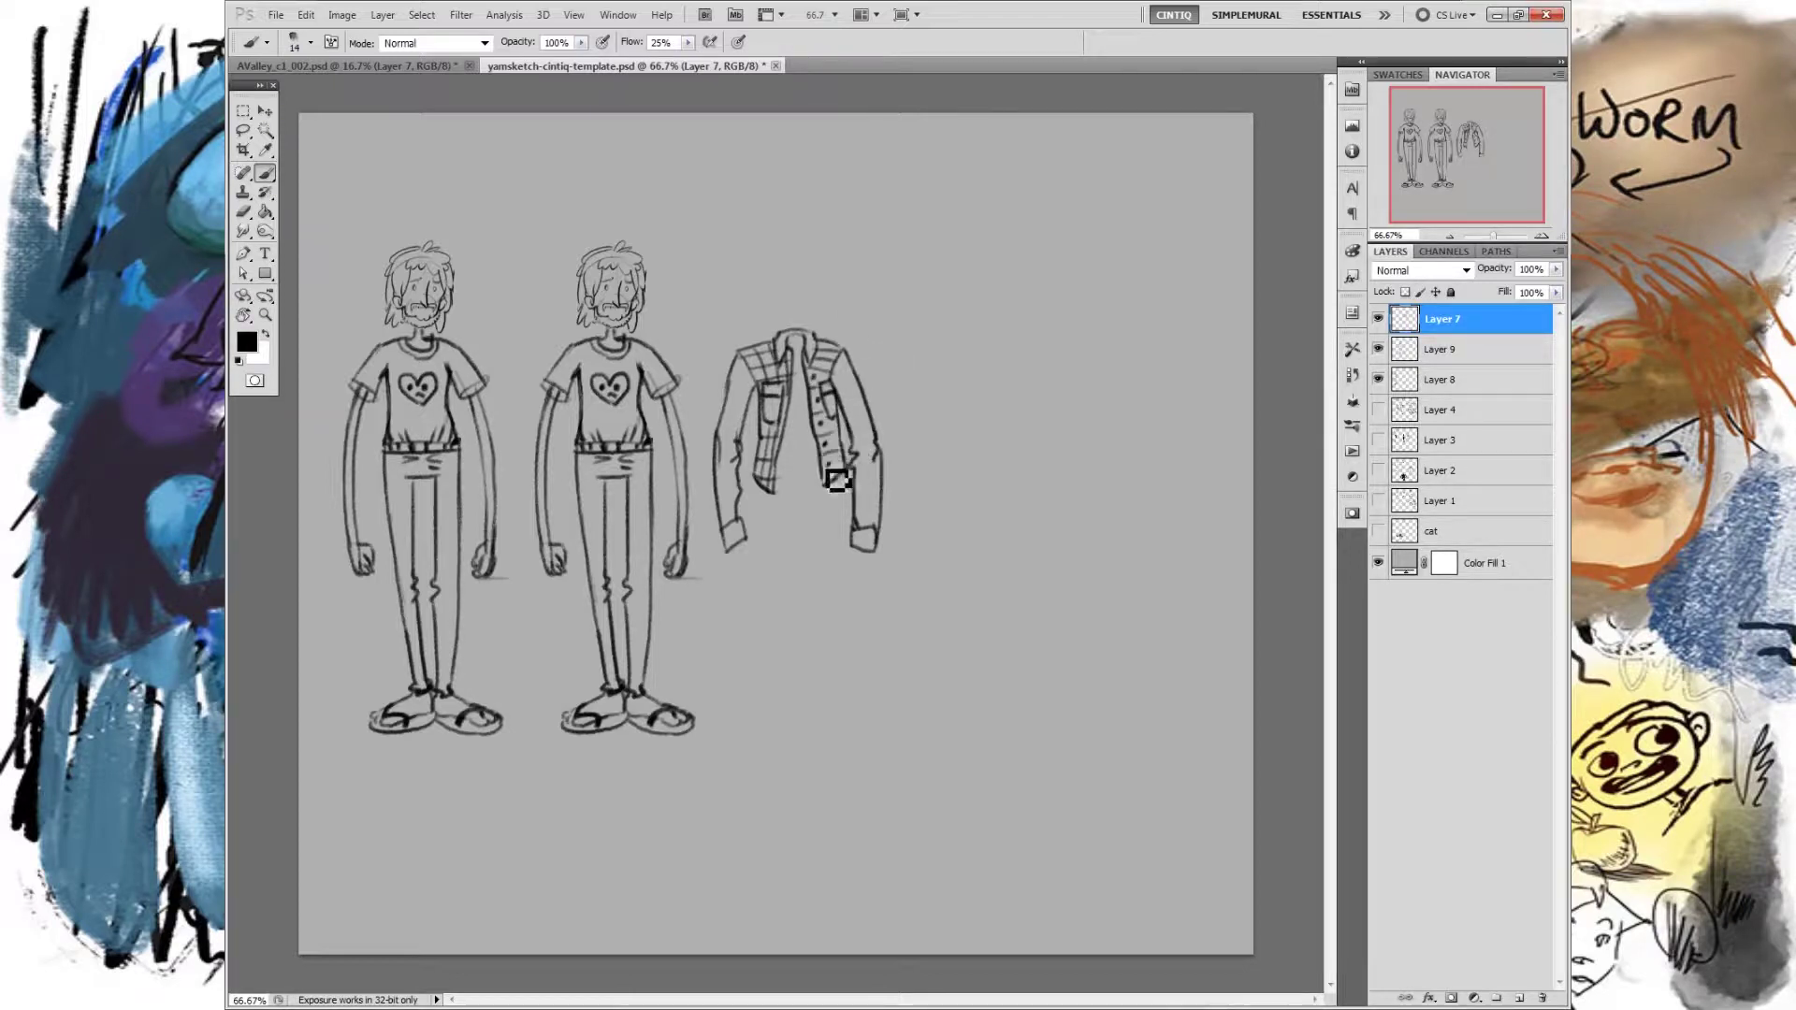
{"action": "left_click_drag", "start_coordinate": [831, 352], "coordinate": [839, 485]}
{"action": "mouse_move", "coordinate": [835, 411]}
{"action": "left_mouse_down"}
{"action": "mouse_move", "coordinate": [846, 470]}
{"action": "mouse_move", "coordinate": [867, 333]}
{"action": "mouse_move", "coordinate": [826, 417]}
{"action": "mouse_move", "coordinate": [782, 418]}
{"action": "mouse_move", "coordinate": [790, 445]}
{"action": "left_mouse_up"}
{"action": "left_click_drag", "start_coordinate": [829, 398], "coordinate": [832, 421]}
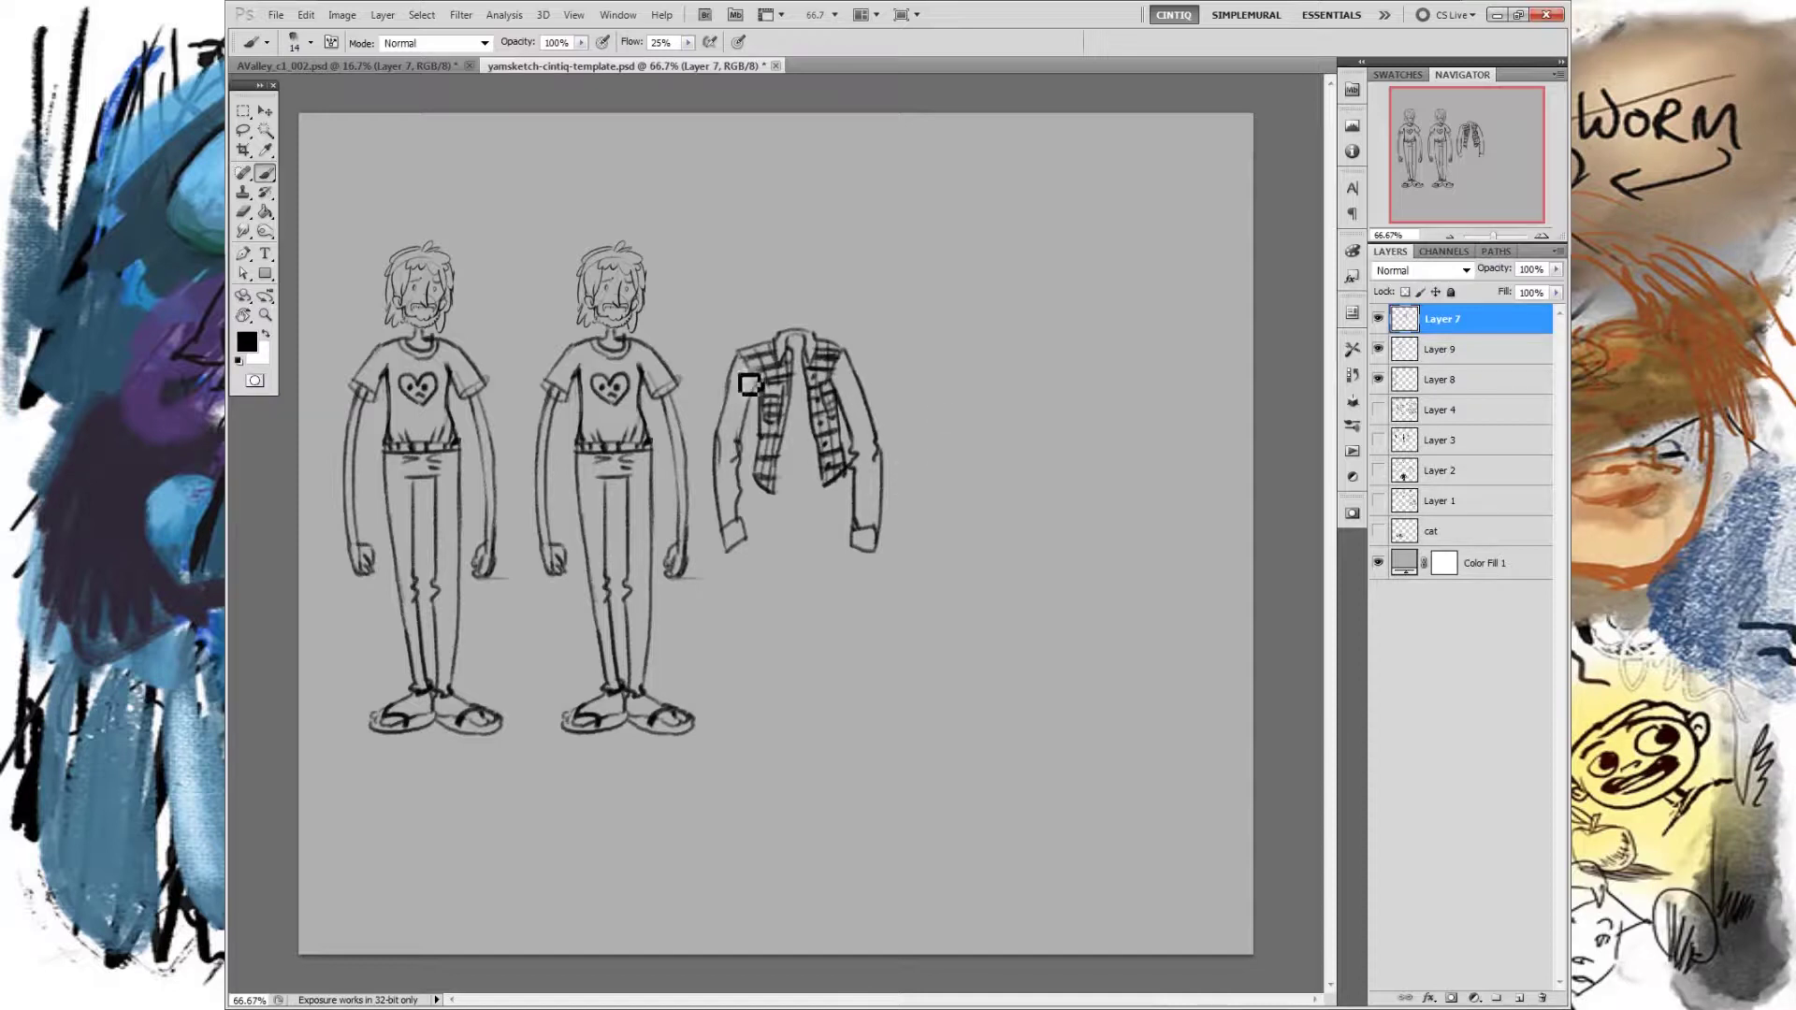
Step: Extend the plaid pattern down both sleeves of the shirt and darken its checks
{"action": "mouse_move", "coordinate": [738, 422]}
{"action": "left_mouse_down"}
{"action": "mouse_move", "coordinate": [731, 472]}
{"action": "mouse_move", "coordinate": [764, 463]}
{"action": "mouse_move", "coordinate": [750, 508]}
{"action": "left_mouse_up"}
{"action": "mouse_move", "coordinate": [747, 391]}
{"action": "left_mouse_down"}
{"action": "mouse_move", "coordinate": [738, 541]}
{"action": "mouse_move", "coordinate": [756, 391]}
{"action": "mouse_move", "coordinate": [747, 526]}
{"action": "left_mouse_up"}
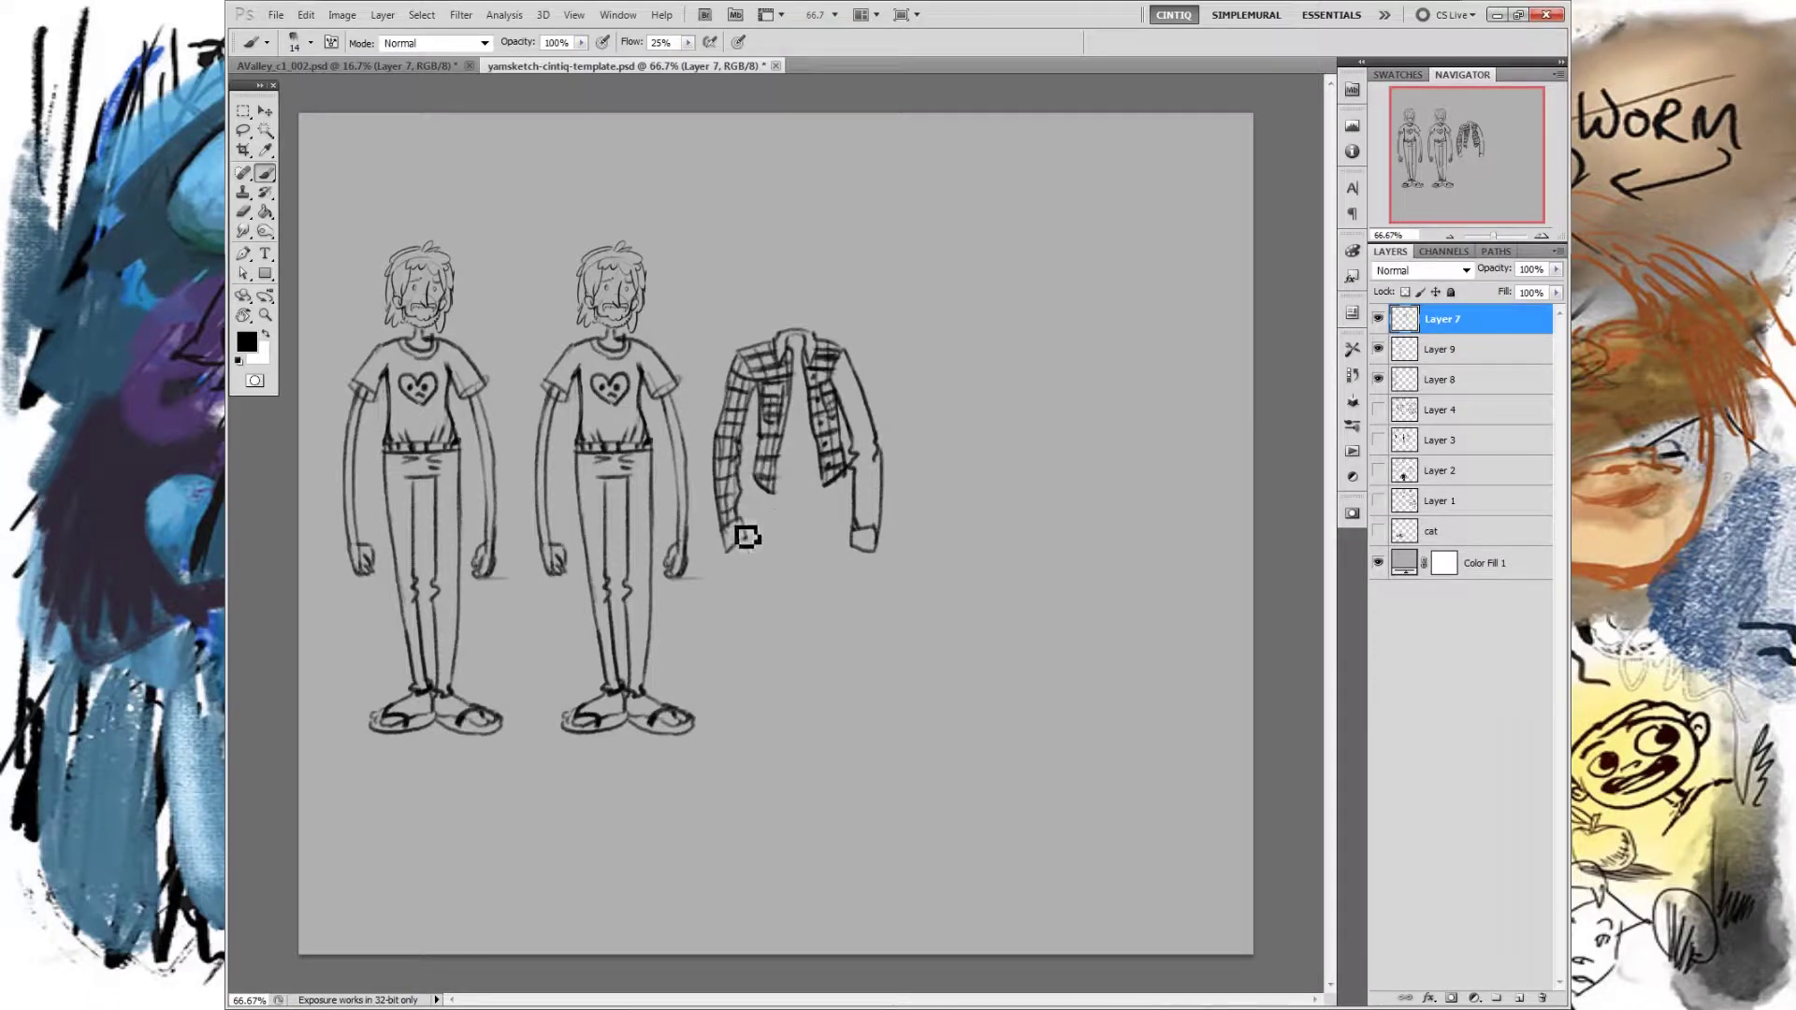
{"action": "mouse_move", "coordinate": [765, 387]}
{"action": "left_mouse_down"}
{"action": "mouse_move", "coordinate": [908, 425]}
{"action": "mouse_move", "coordinate": [865, 431]}
{"action": "mouse_move", "coordinate": [865, 450]}
{"action": "mouse_move", "coordinate": [907, 441]}
{"action": "mouse_move", "coordinate": [866, 467]}
{"action": "mouse_move", "coordinate": [922, 464]}
{"action": "mouse_move", "coordinate": [871, 479]}
{"action": "mouse_move", "coordinate": [890, 478]}
{"action": "mouse_move", "coordinate": [891, 507]}
{"action": "mouse_move", "coordinate": [870, 497]}
{"action": "mouse_move", "coordinate": [918, 493]}
{"action": "mouse_move", "coordinate": [883, 513]}
{"action": "mouse_move", "coordinate": [885, 495]}
{"action": "mouse_move", "coordinate": [869, 513]}
{"action": "mouse_move", "coordinate": [898, 511]}
{"action": "mouse_move", "coordinate": [853, 544]}
{"action": "left_mouse_up"}
{"action": "left_click_drag", "start_coordinate": [848, 400], "coordinate": [878, 524]}
{"action": "left_click_drag", "start_coordinate": [853, 374], "coordinate": [879, 487]}
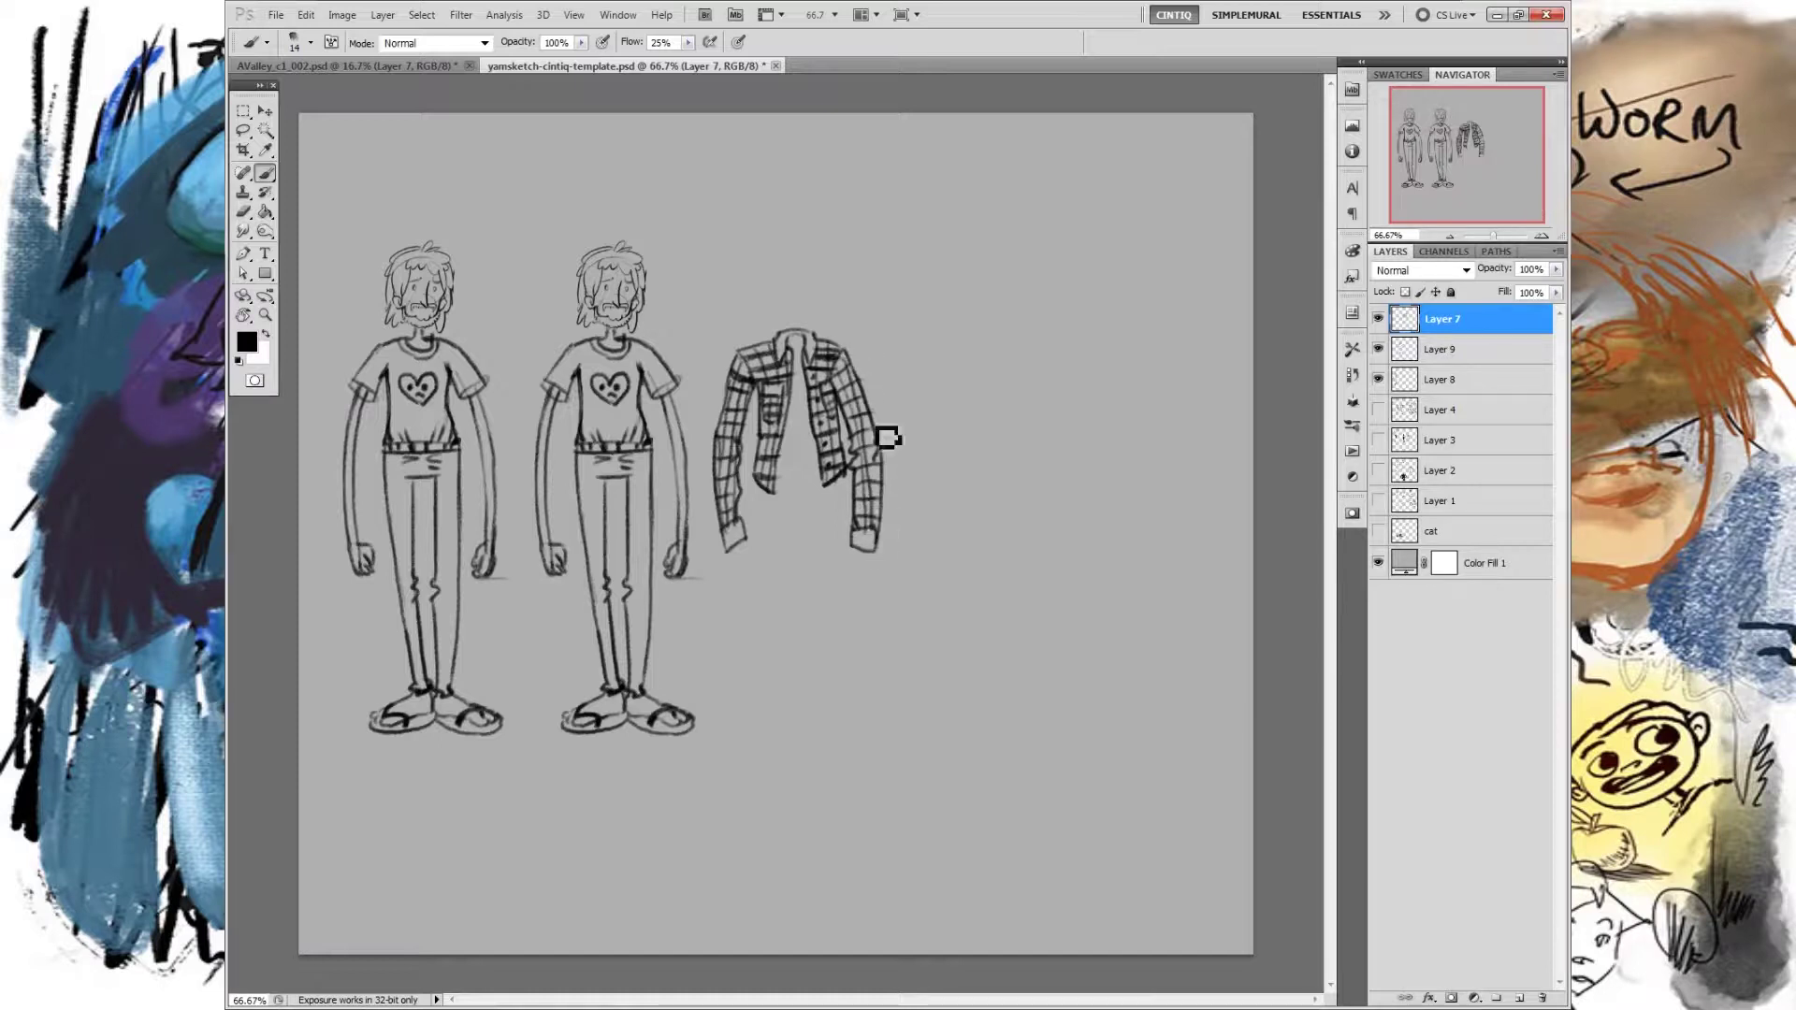
{"action": "left_click_drag", "start_coordinate": [873, 405], "coordinate": [889, 529]}
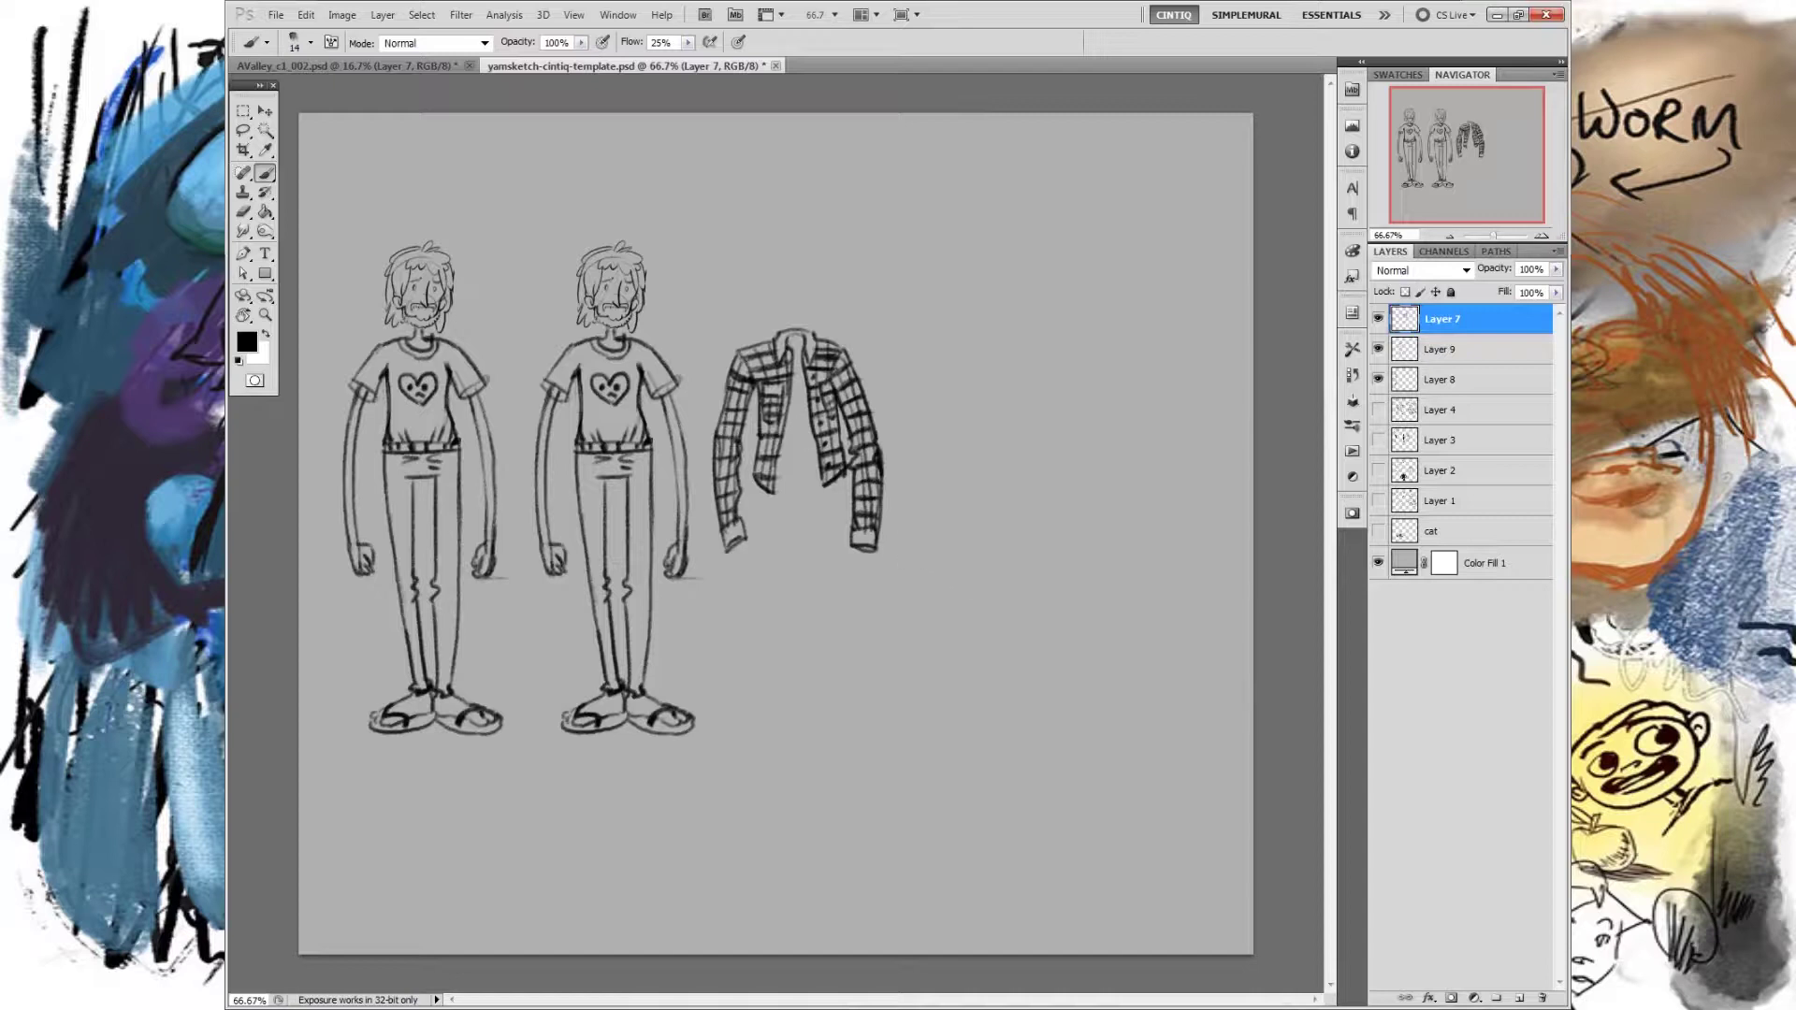
Step: Move the plaid shirt onto the second figure and nudge it left until it fits the body
{"action": "left_click", "coordinate": [266, 111]}
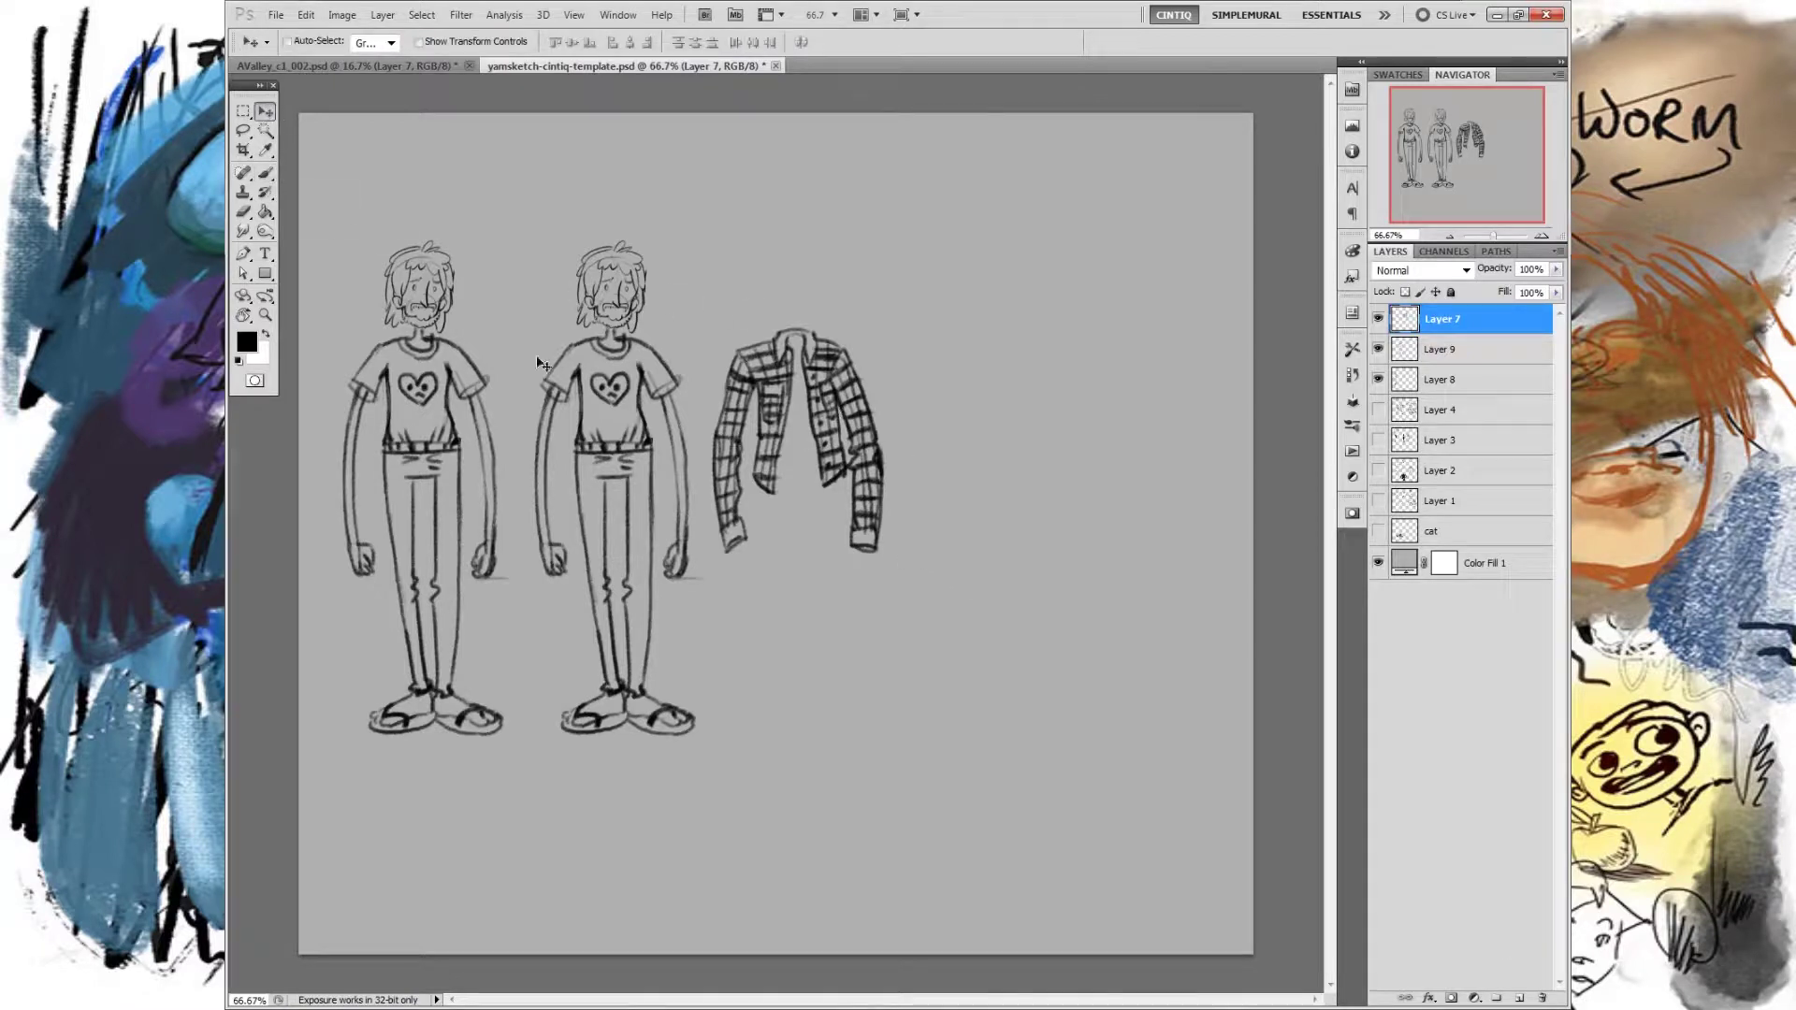
{"action": "left_click_drag", "start_coordinate": [932, 531], "coordinate": [789, 538]}
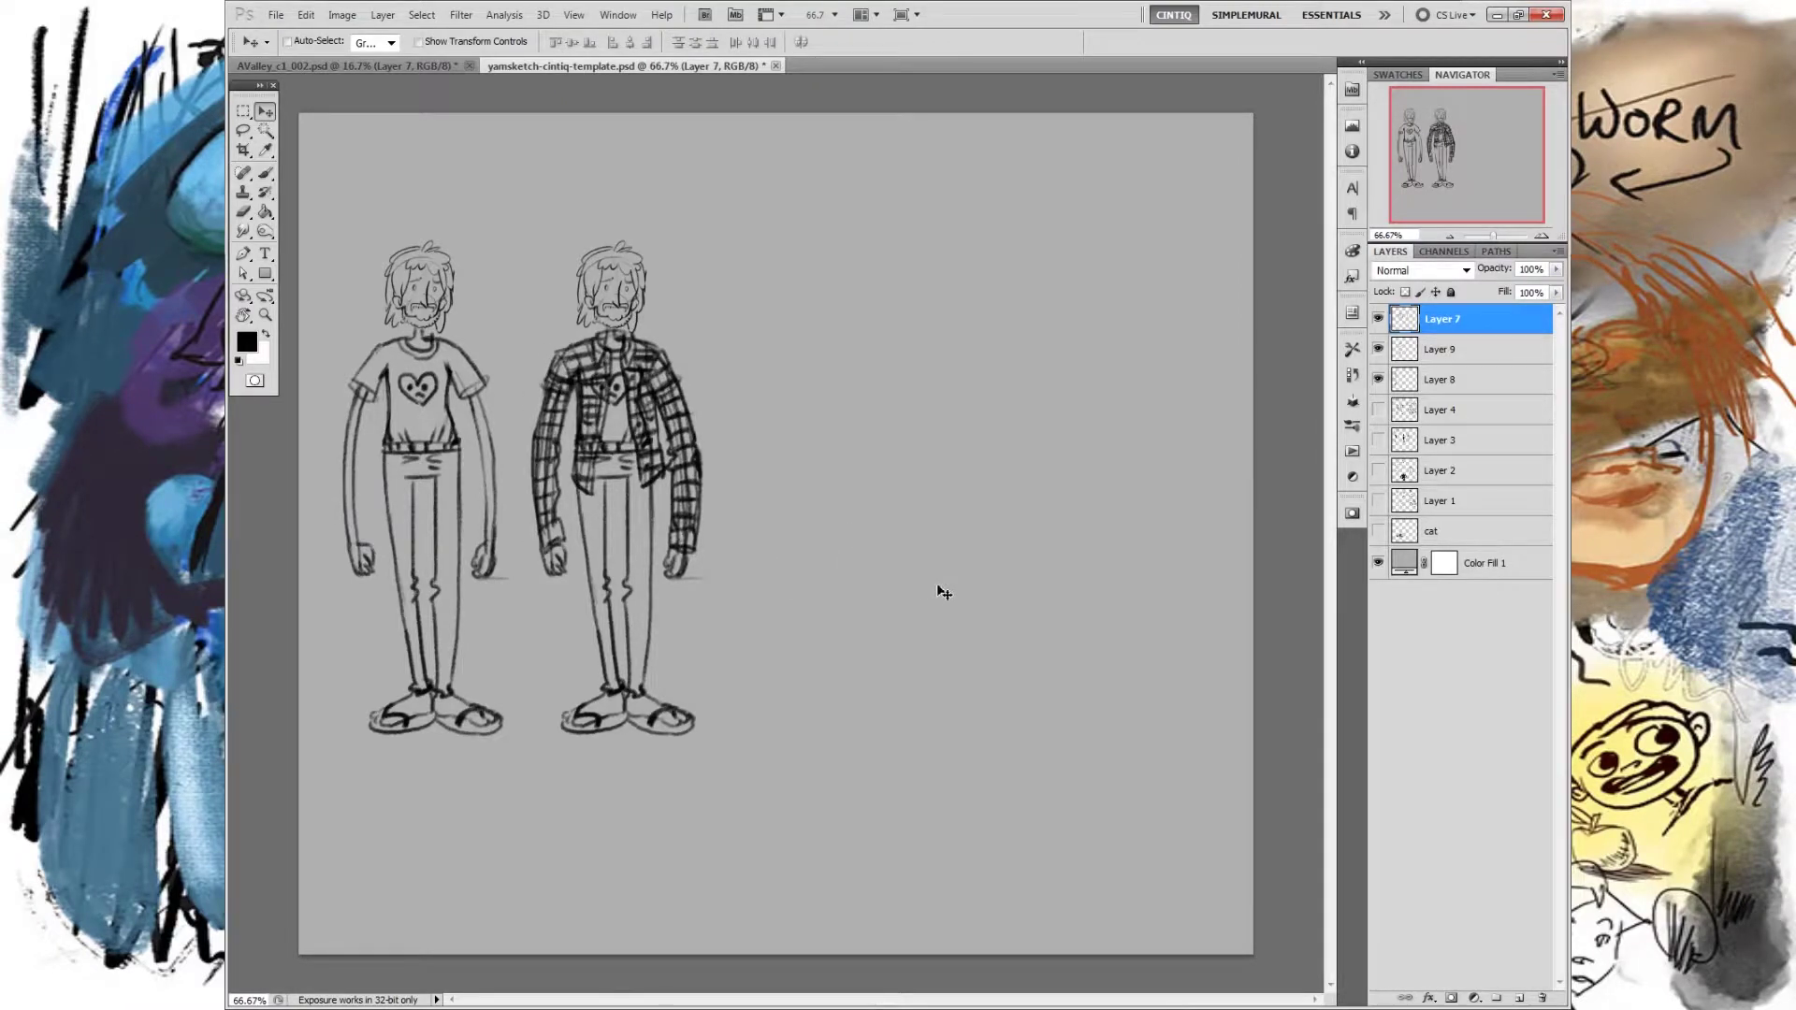
{"action": "key", "text": "Left"}
{"action": "key", "text": "Left"}
{"action": "key", "text": "Left"}
{"action": "key", "text": "Left"}
{"action": "key", "text": "Left"}
{"action": "key", "text": "Left"}
{"action": "key", "text": "Left"}
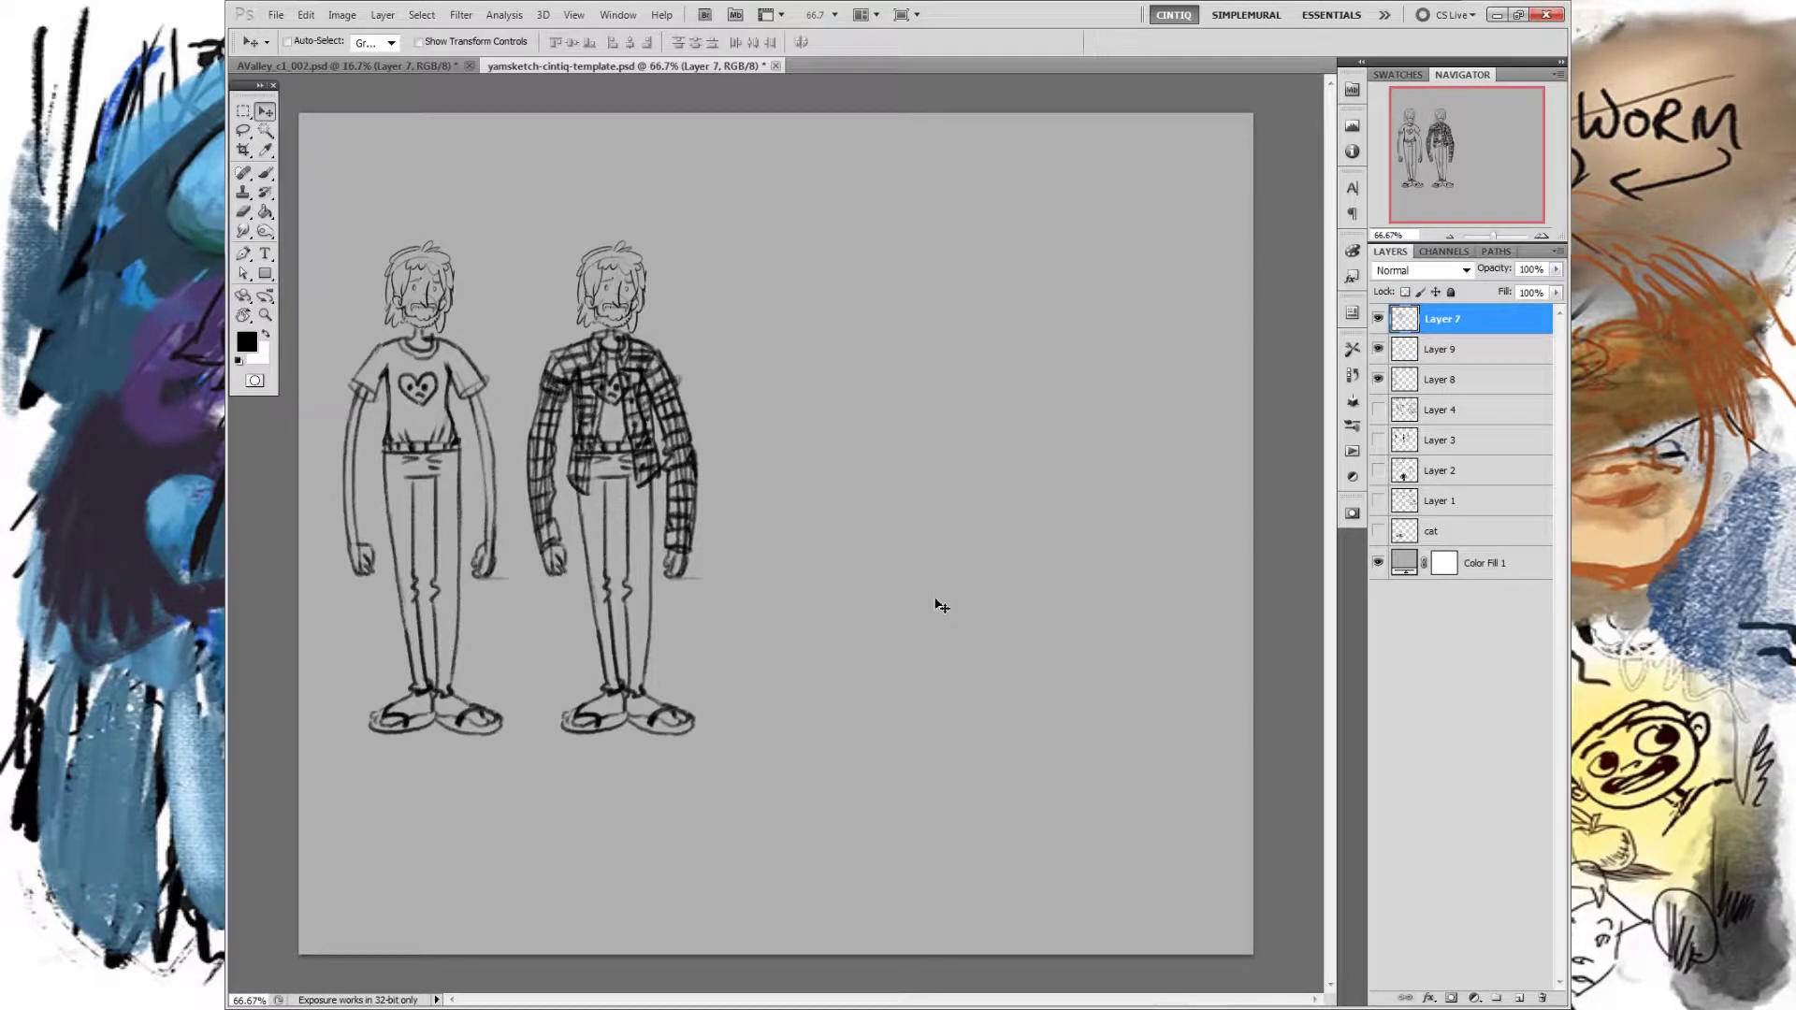
Step: On Layer 9, erase the second figure's lines that show through the plaid shirt, keeping the hand by undoing its erasure
{"action": "left_click", "coordinate": [1380, 351]}
{"action": "left_click", "coordinate": [1379, 350]}
{"action": "left_click", "coordinate": [1380, 351]}
{"action": "left_click", "coordinate": [1423, 354]}
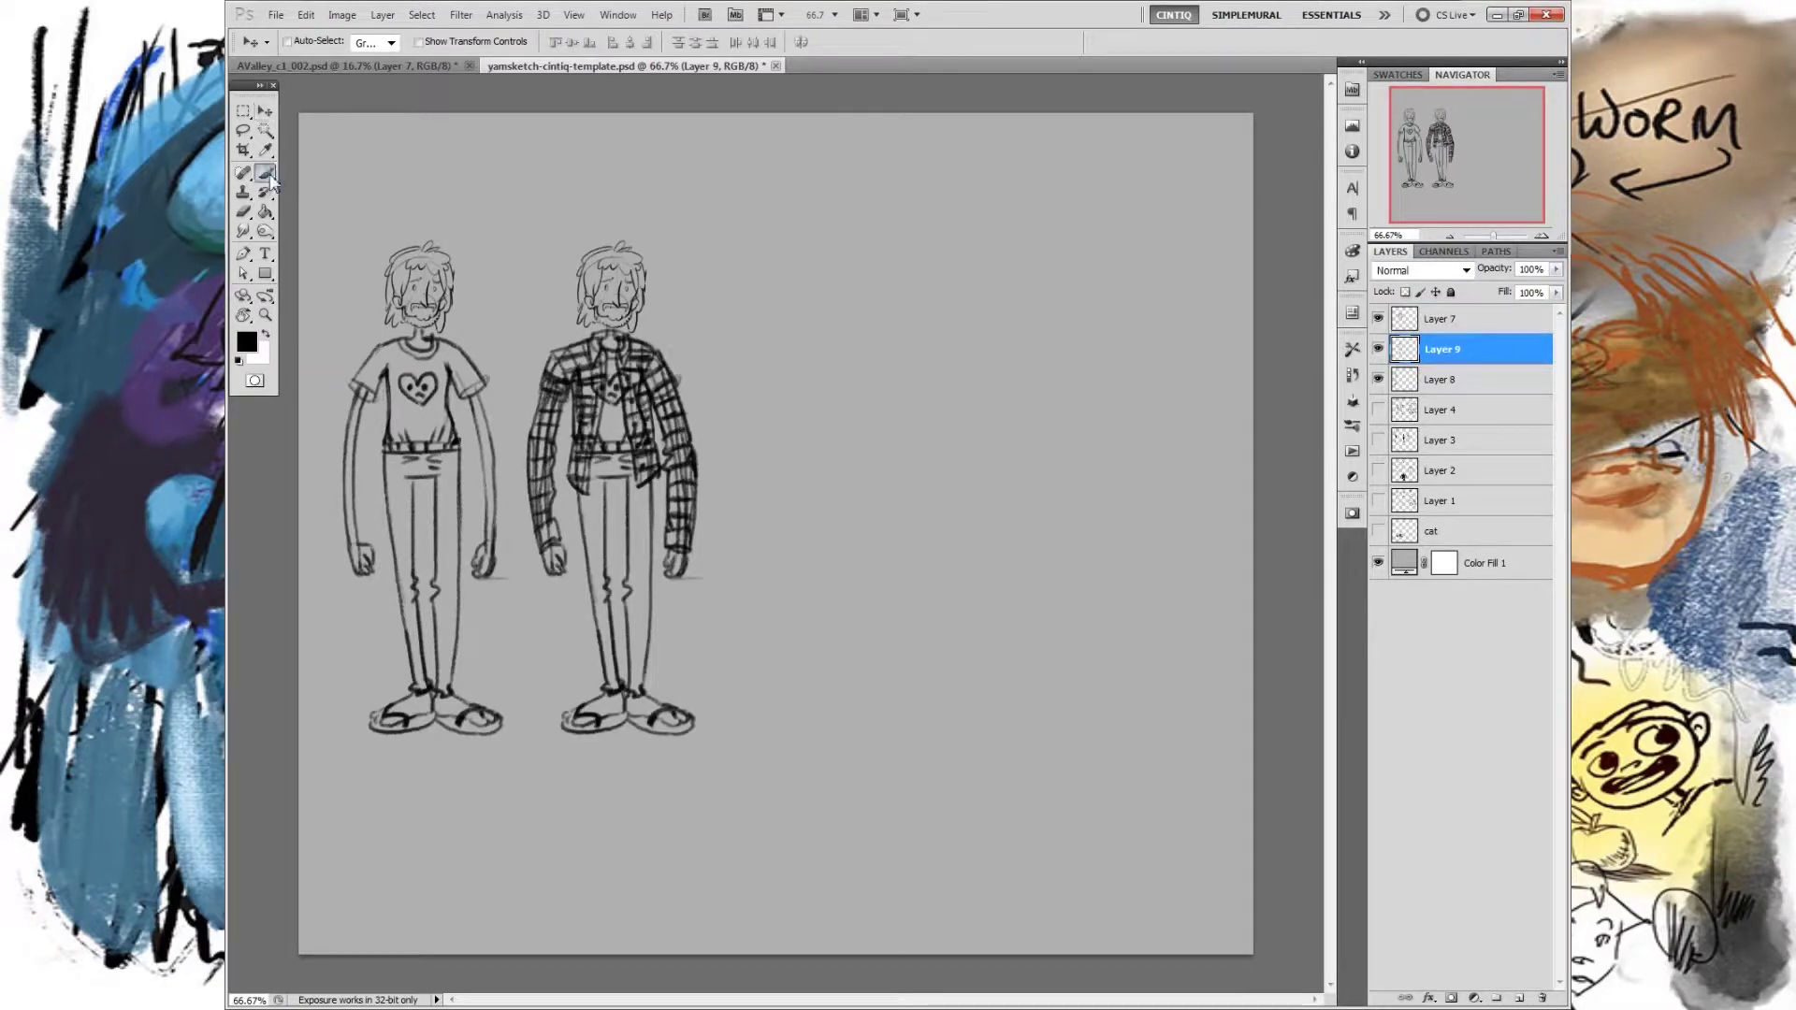
{"action": "key", "text": "b"}
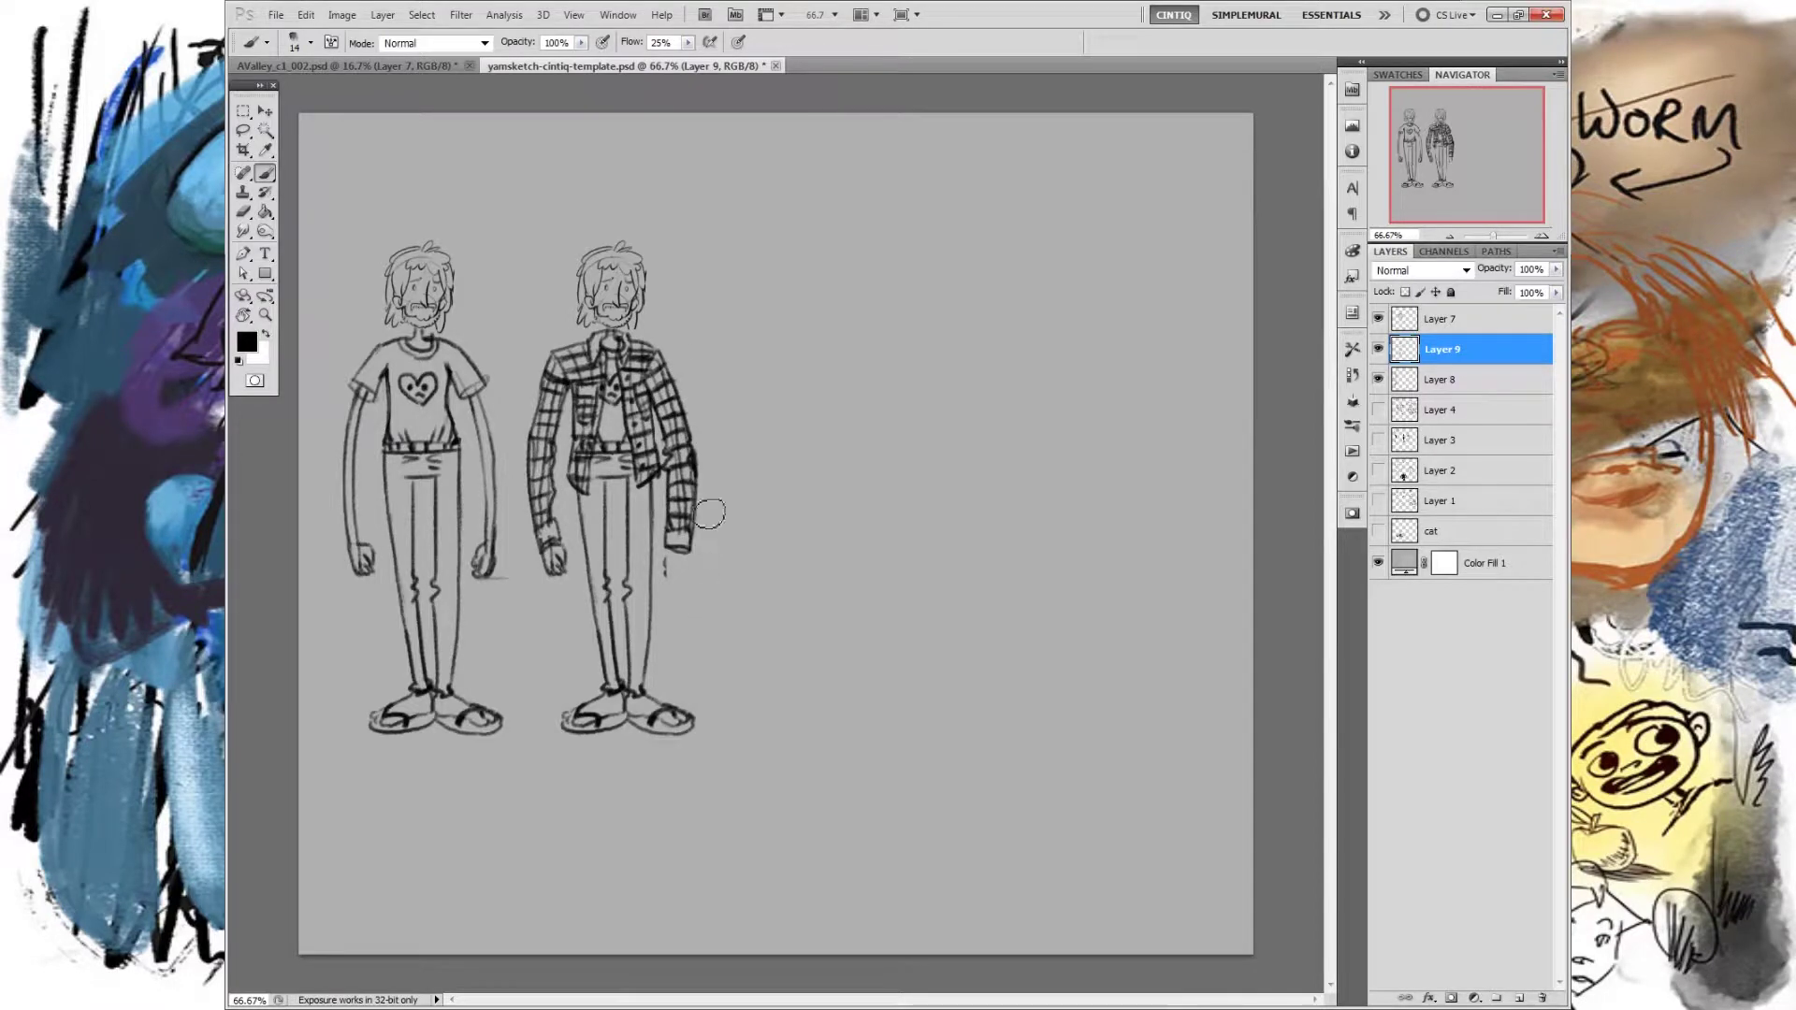
{"action": "key", "text": "ctrl+z"}
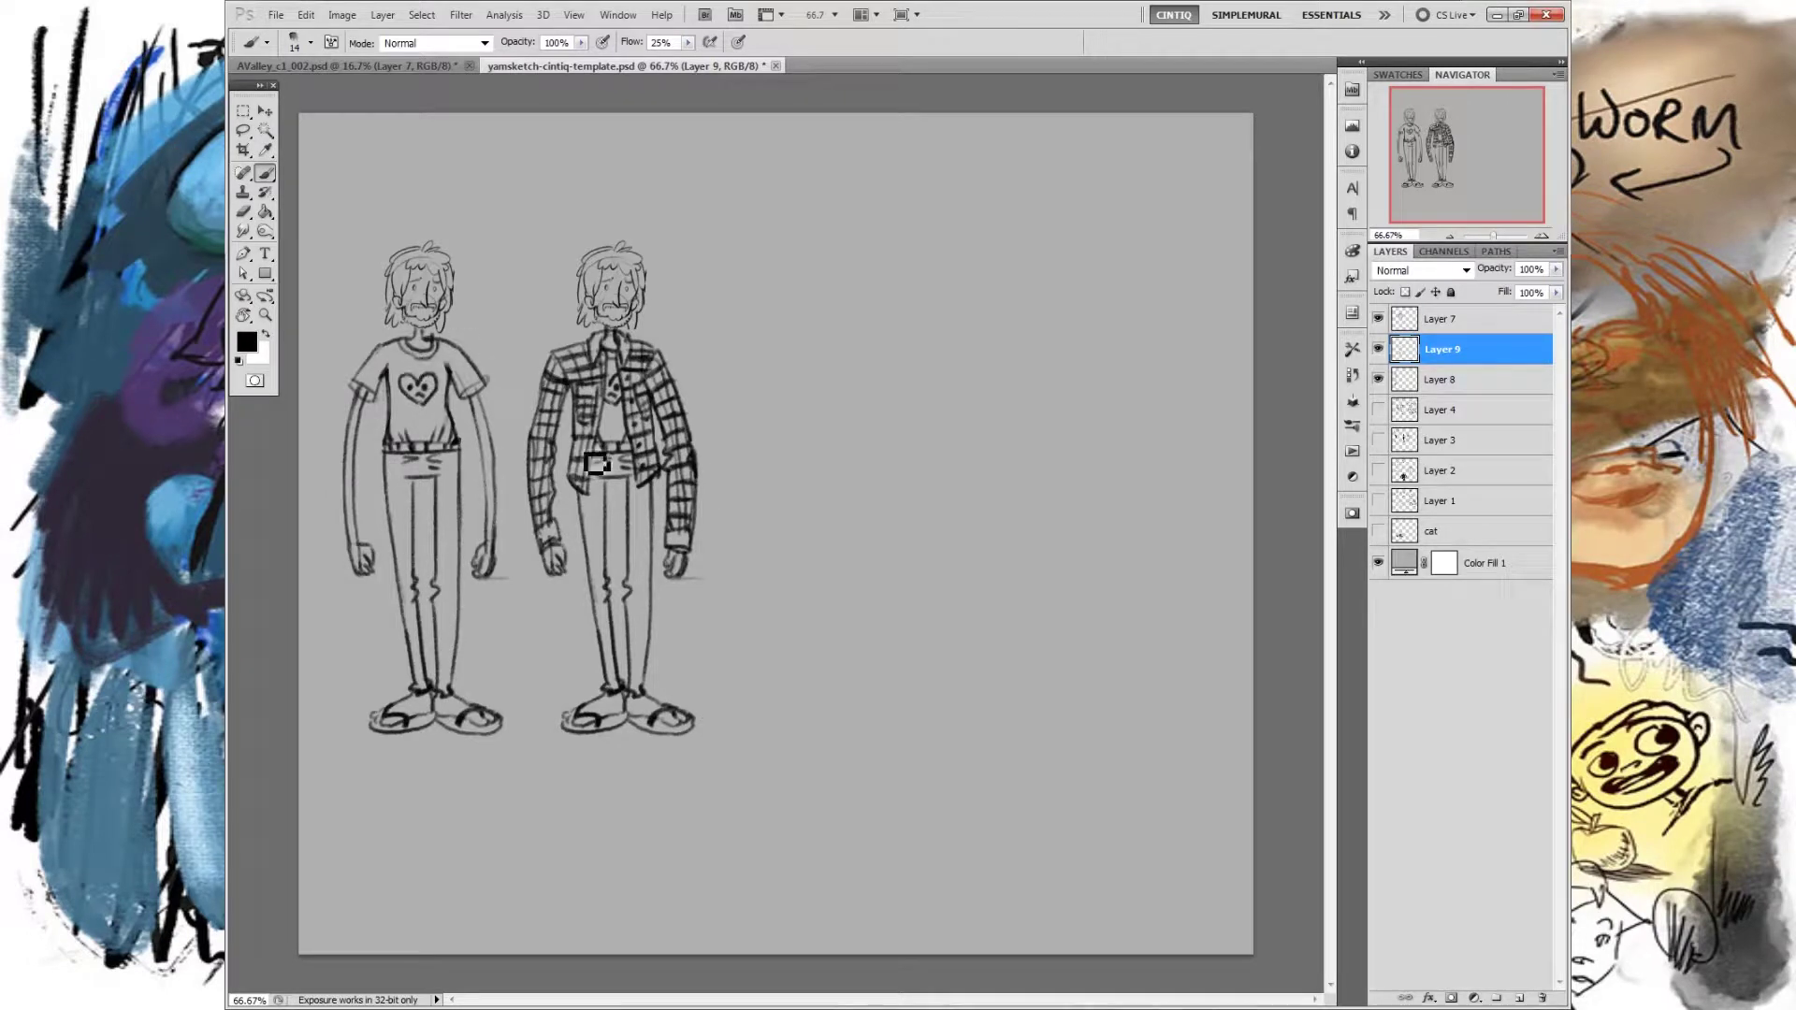
Step: Undo the strokes made beside the first figure's head and compare the drawing with Layer 9 hidden and shown
{"action": "left_click_drag", "start_coordinate": [502, 242], "coordinate": [462, 299]}
{"action": "key", "text": "ctrl+alt+z"}
{"action": "key", "text": "ctrl+alt+z"}
{"action": "left_click", "coordinate": [1379, 352]}
{"action": "left_click", "coordinate": [1379, 351]}
{"action": "left_click", "coordinate": [1379, 349]}
{"action": "left_click", "coordinate": [1379, 349]}
Step: Merge the plaid shirt on Layer 7 down into Layer 9 and check the merged layer by toggling its visibility
{"action": "left_click", "coordinate": [1439, 320]}
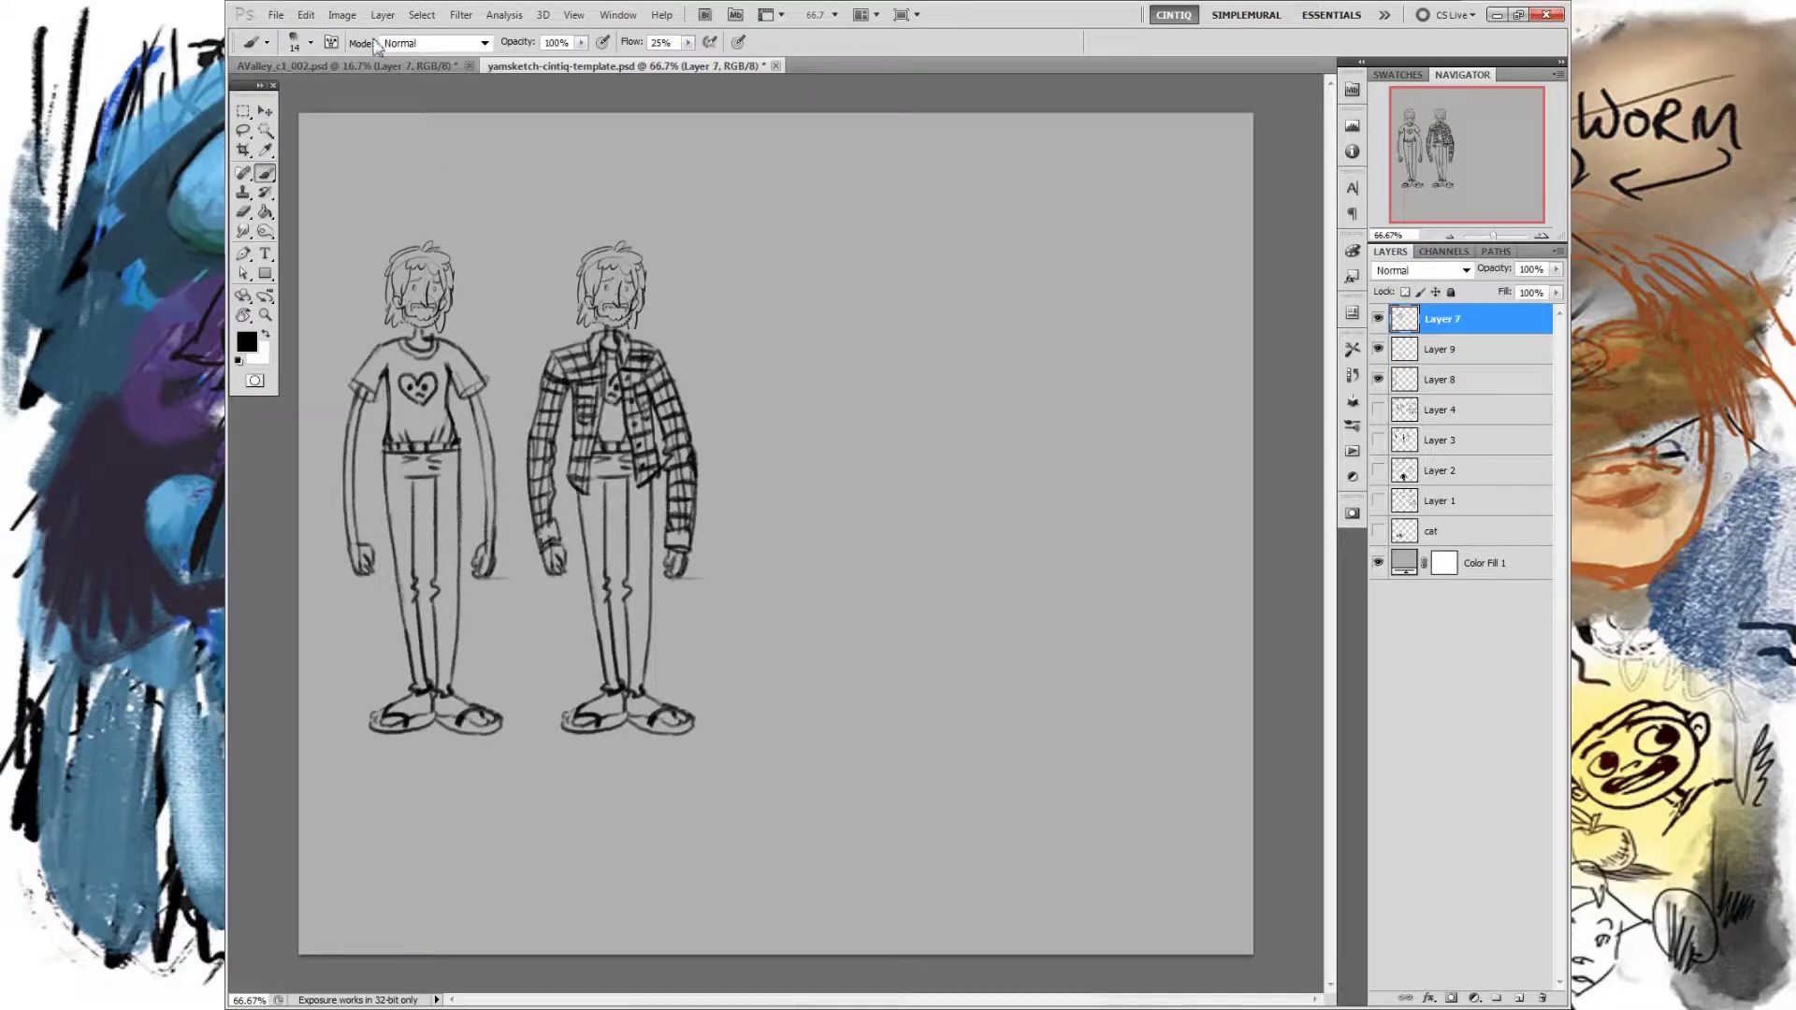
{"action": "left_click", "coordinate": [342, 14]}
{"action": "mouse_move", "coordinate": [382, 15]}
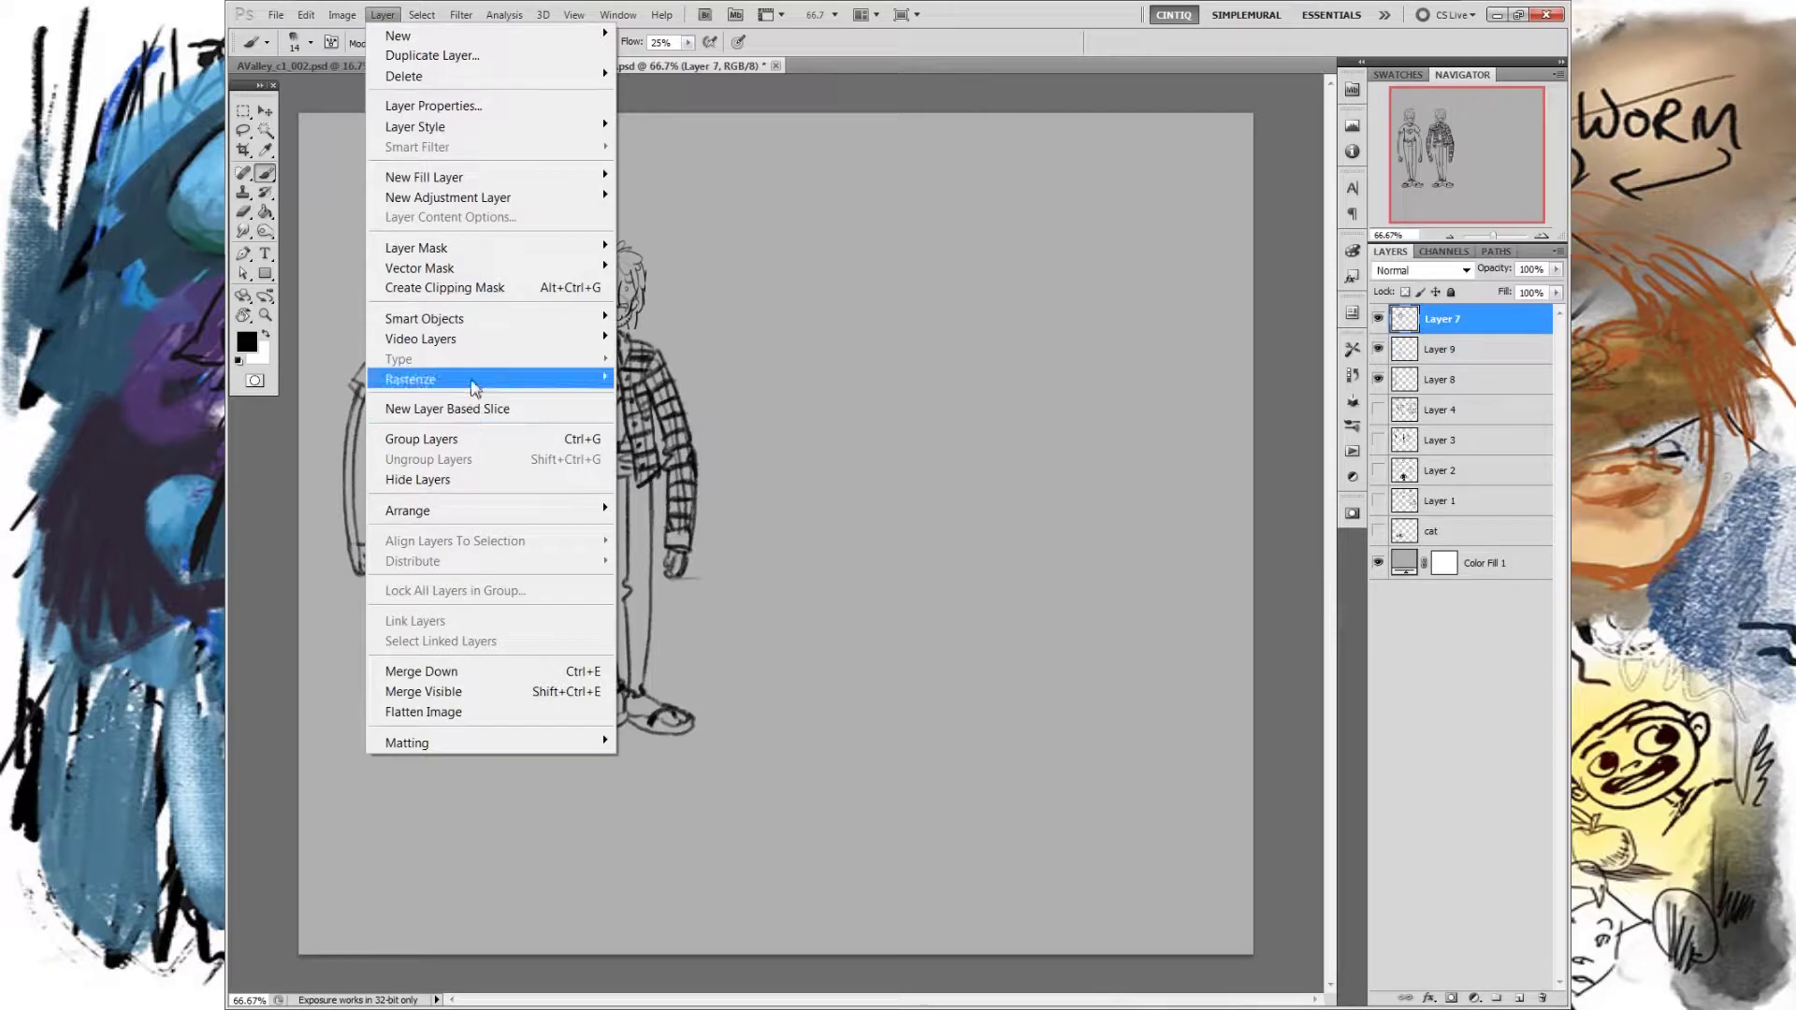
{"action": "left_click", "coordinate": [473, 675]}
{"action": "left_click", "coordinate": [1378, 319]}
{"action": "left_click", "coordinate": [1378, 319]}
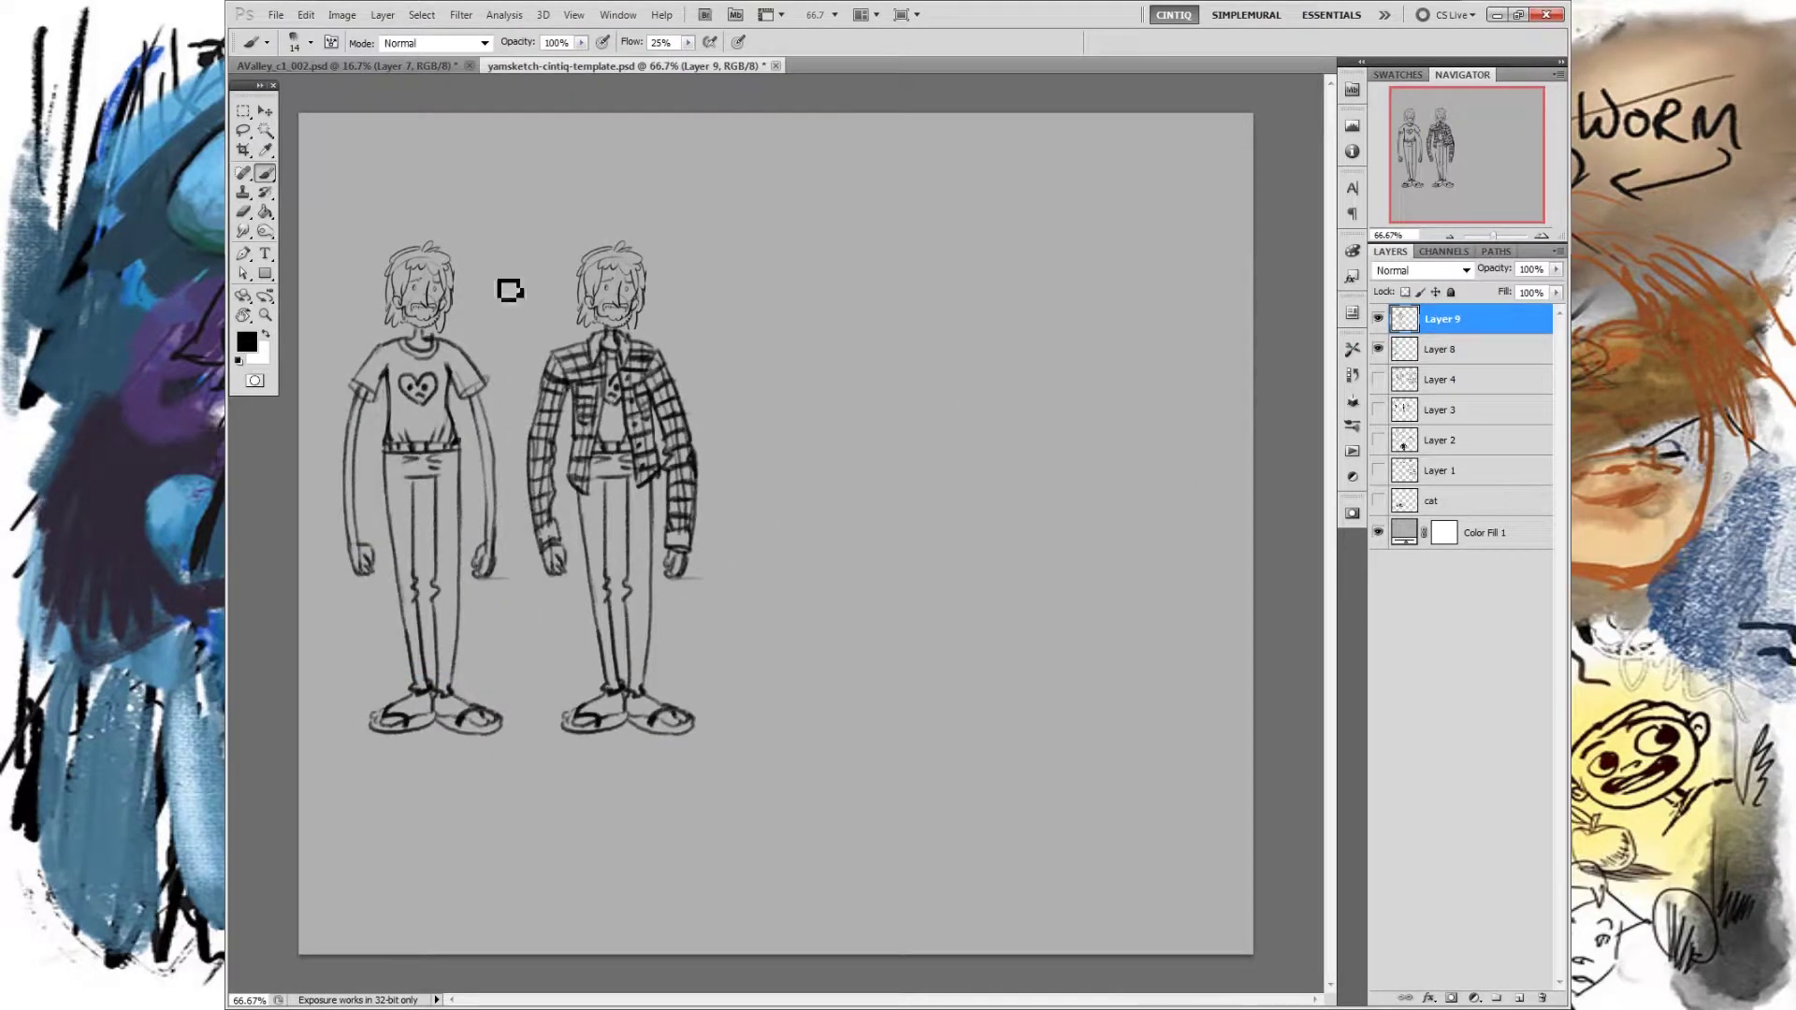
Step: Merge Layer 9 down into Layer 8 and toggle its visibility to check that both figures share one layer
{"action": "left_click", "coordinate": [382, 15]}
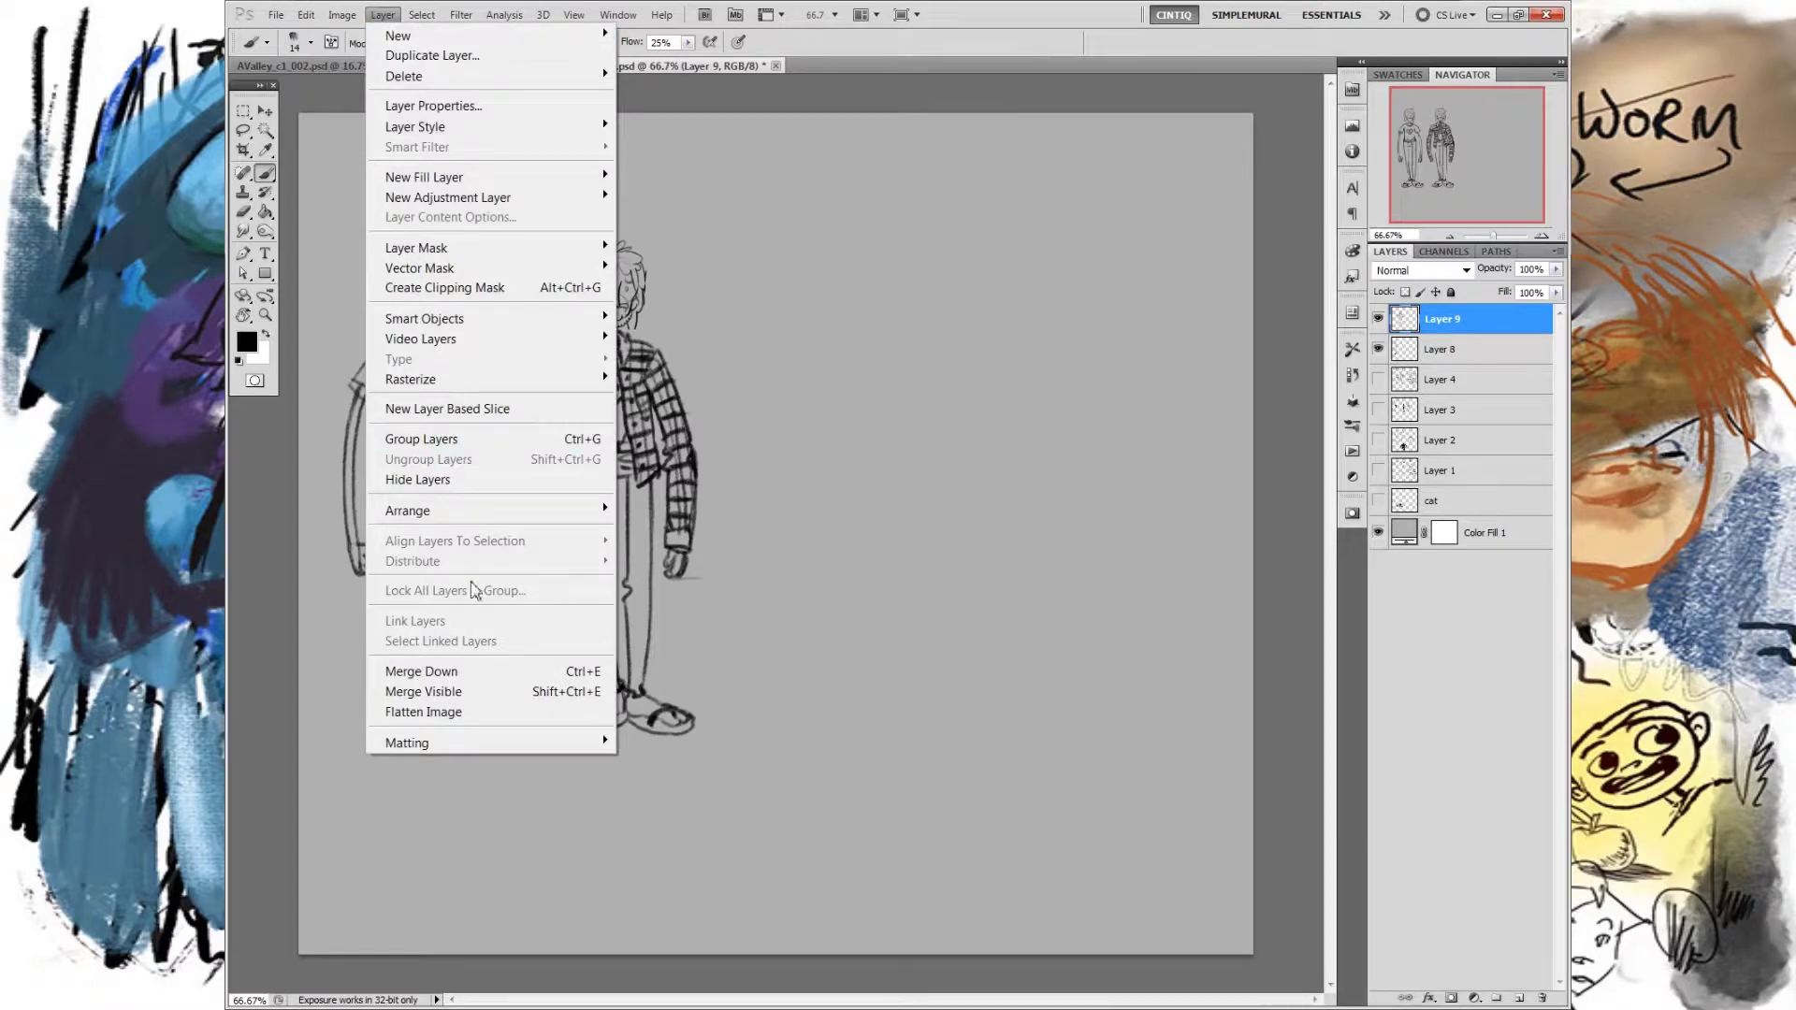
{"action": "left_click", "coordinate": [472, 672]}
{"action": "left_click", "coordinate": [1377, 319]}
{"action": "left_click", "coordinate": [1378, 319]}
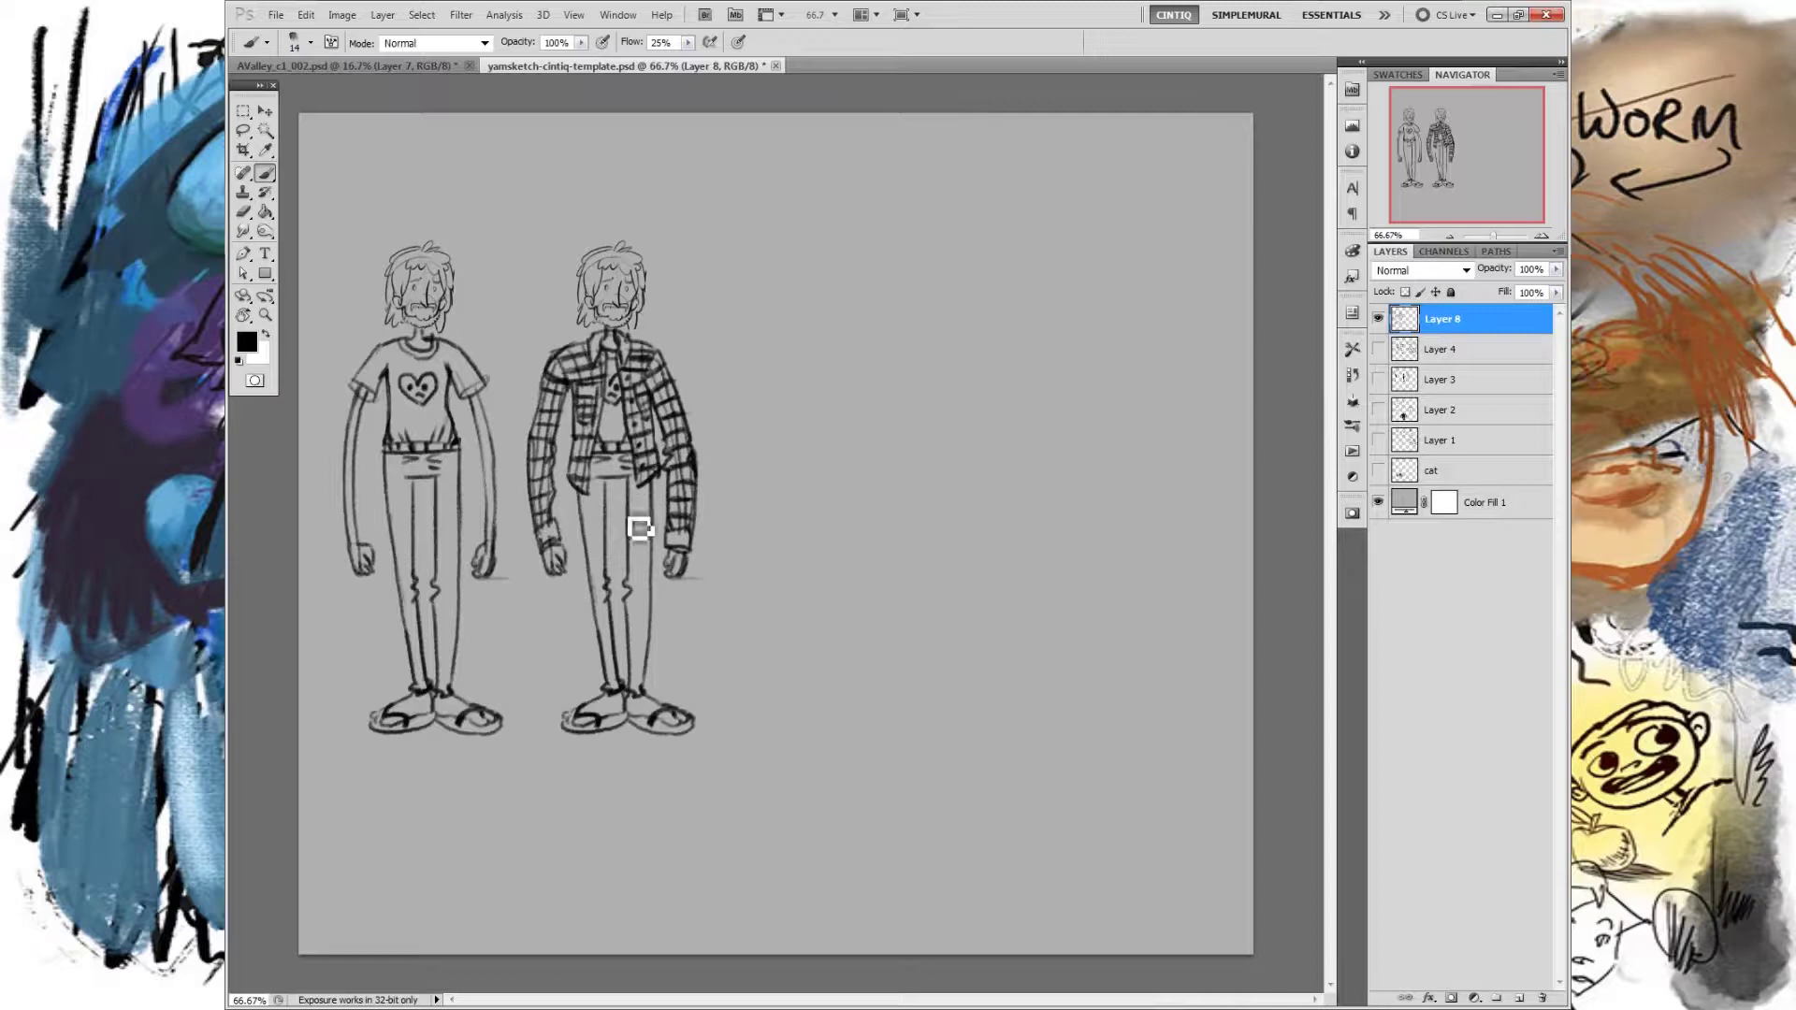
Step: On a separate layer above Layer 8, refine the plaid shirt's shoulder, sleeve and collar lines
{"action": "key", "text": "ctrl+shift+alt+n"}
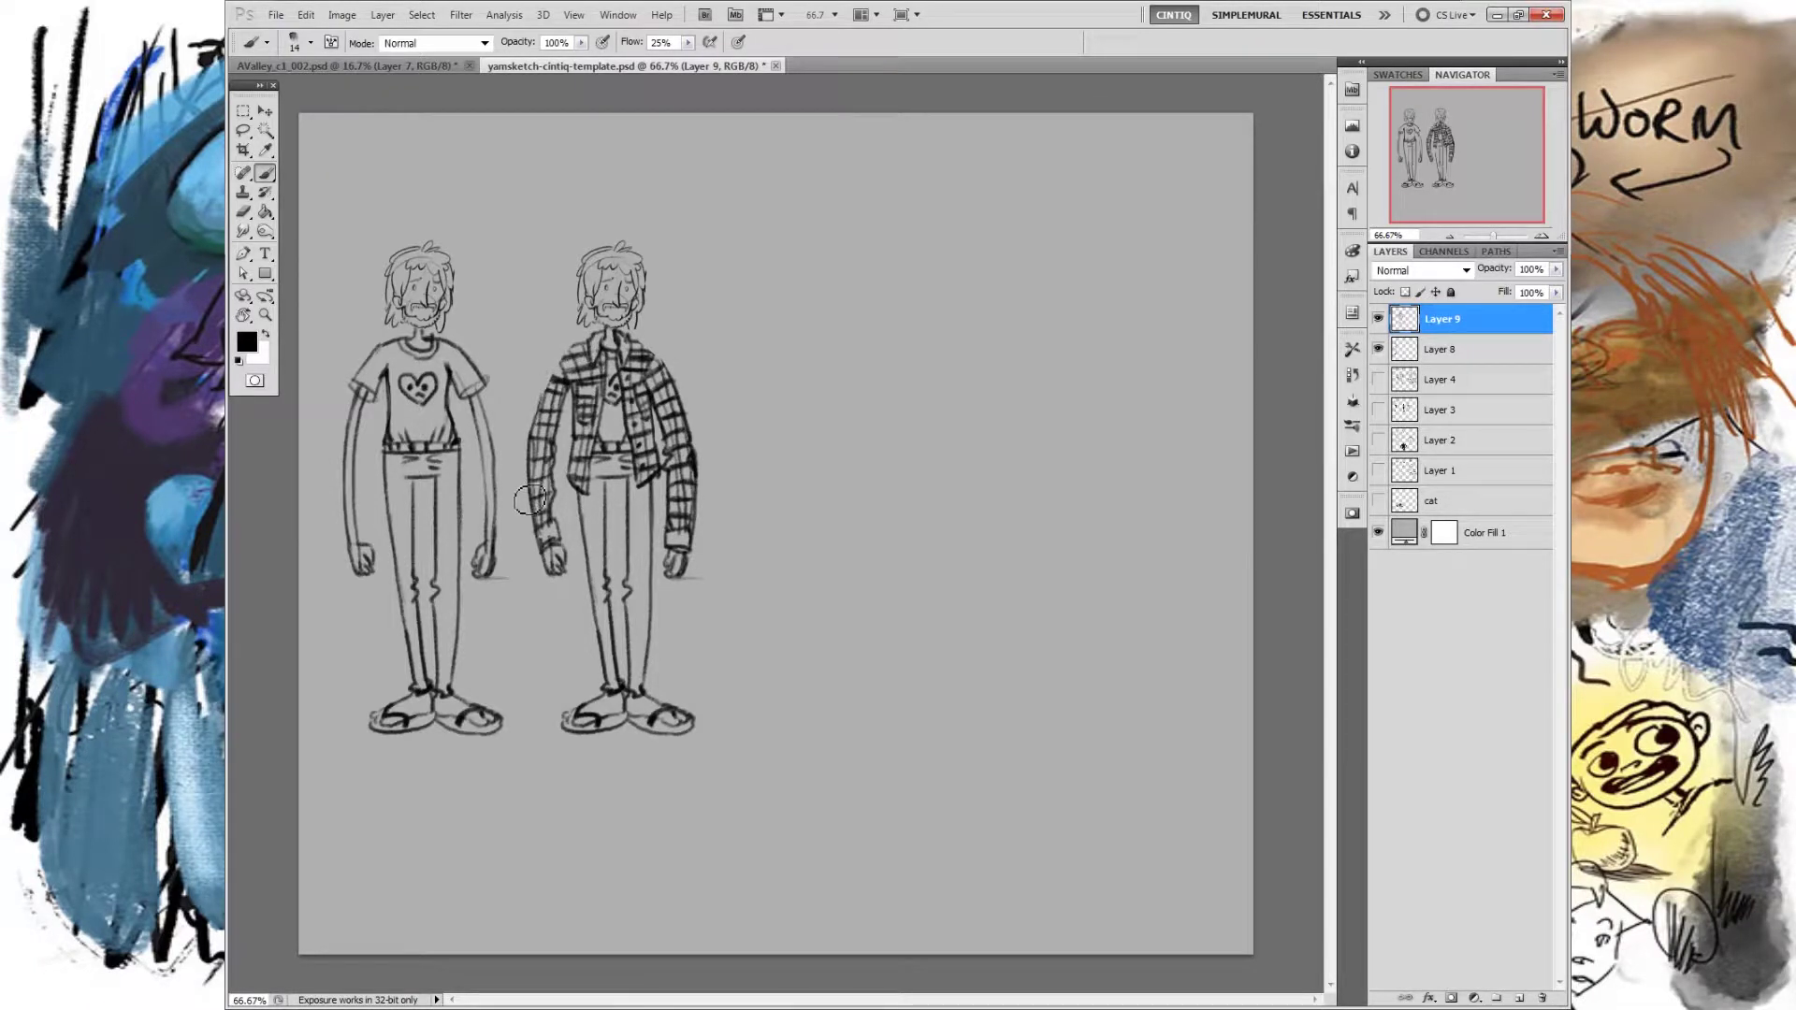
{"action": "left_click_drag", "start_coordinate": [562, 363], "coordinate": [531, 432]}
{"action": "mouse_move", "coordinate": [641, 352]}
{"action": "left_mouse_down"}
{"action": "mouse_move", "coordinate": [681, 395]}
{"action": "mouse_move", "coordinate": [633, 346]}
{"action": "mouse_move", "coordinate": [635, 420]}
{"action": "left_mouse_up"}
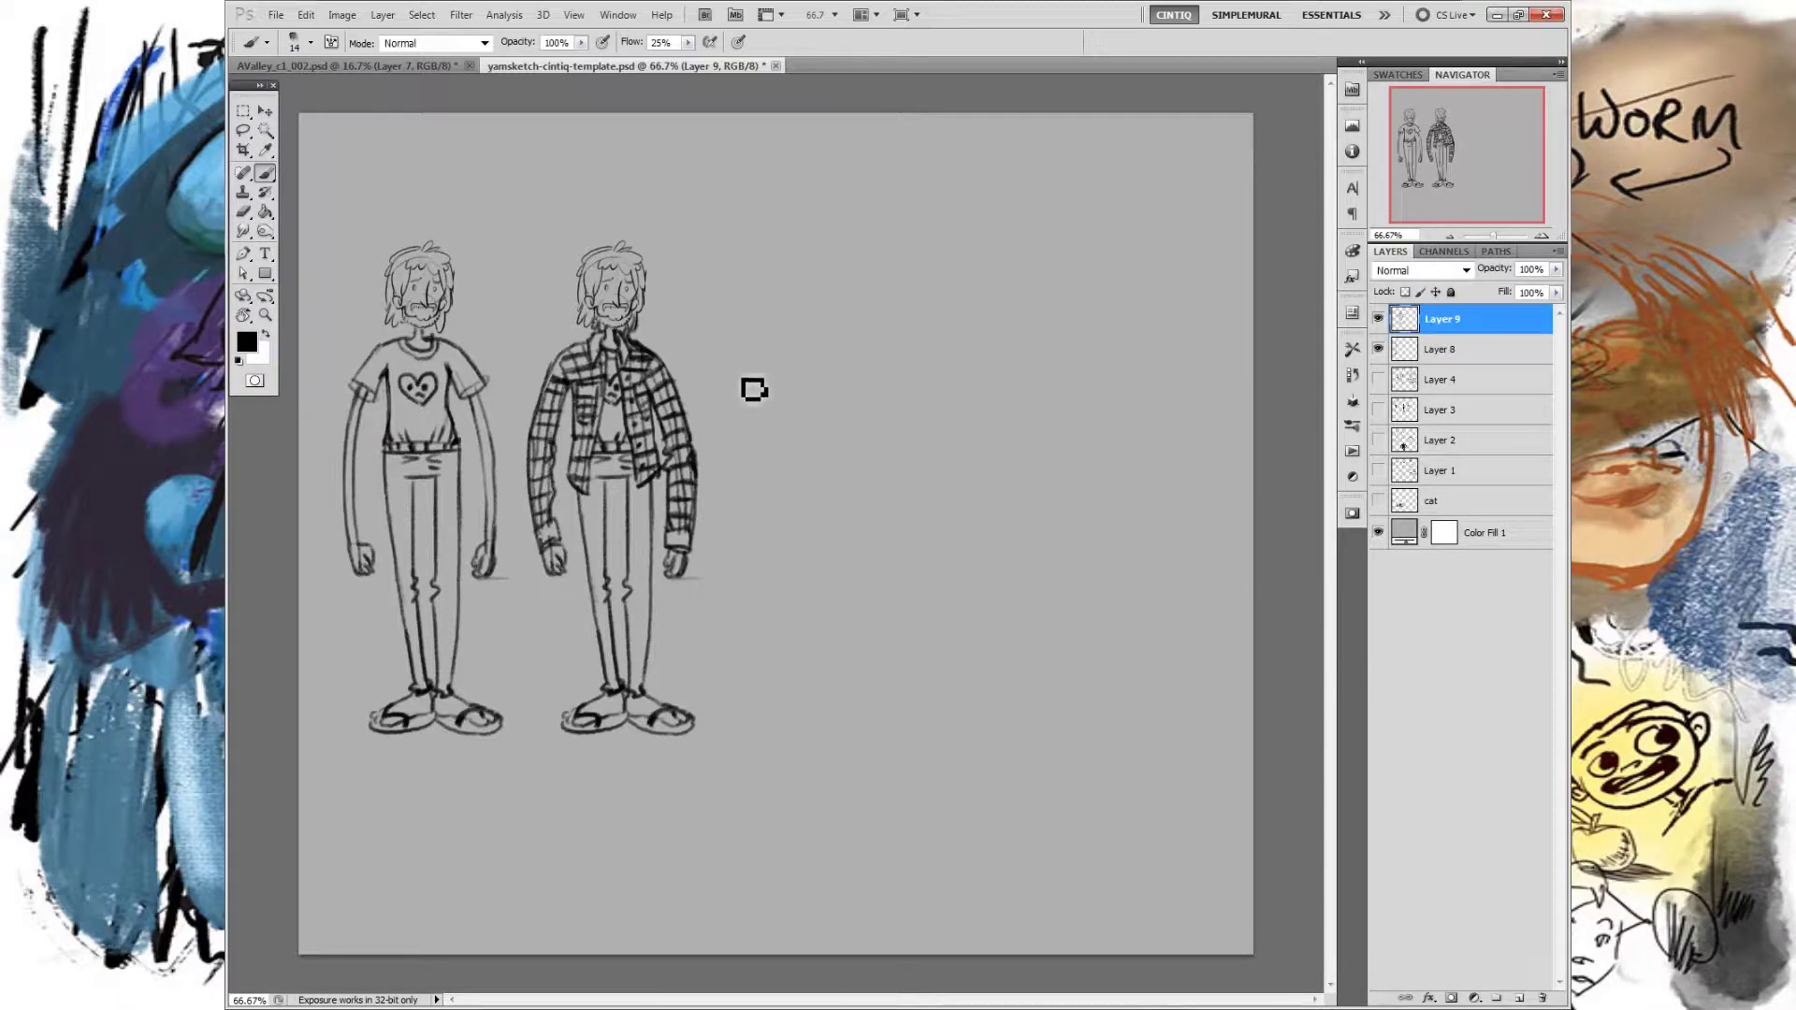
Step: Undo the large oval sketched beside the figures and add a new empty layer above Layer 9
{"action": "left_click_drag", "start_coordinate": [826, 429], "coordinate": [817, 514]}
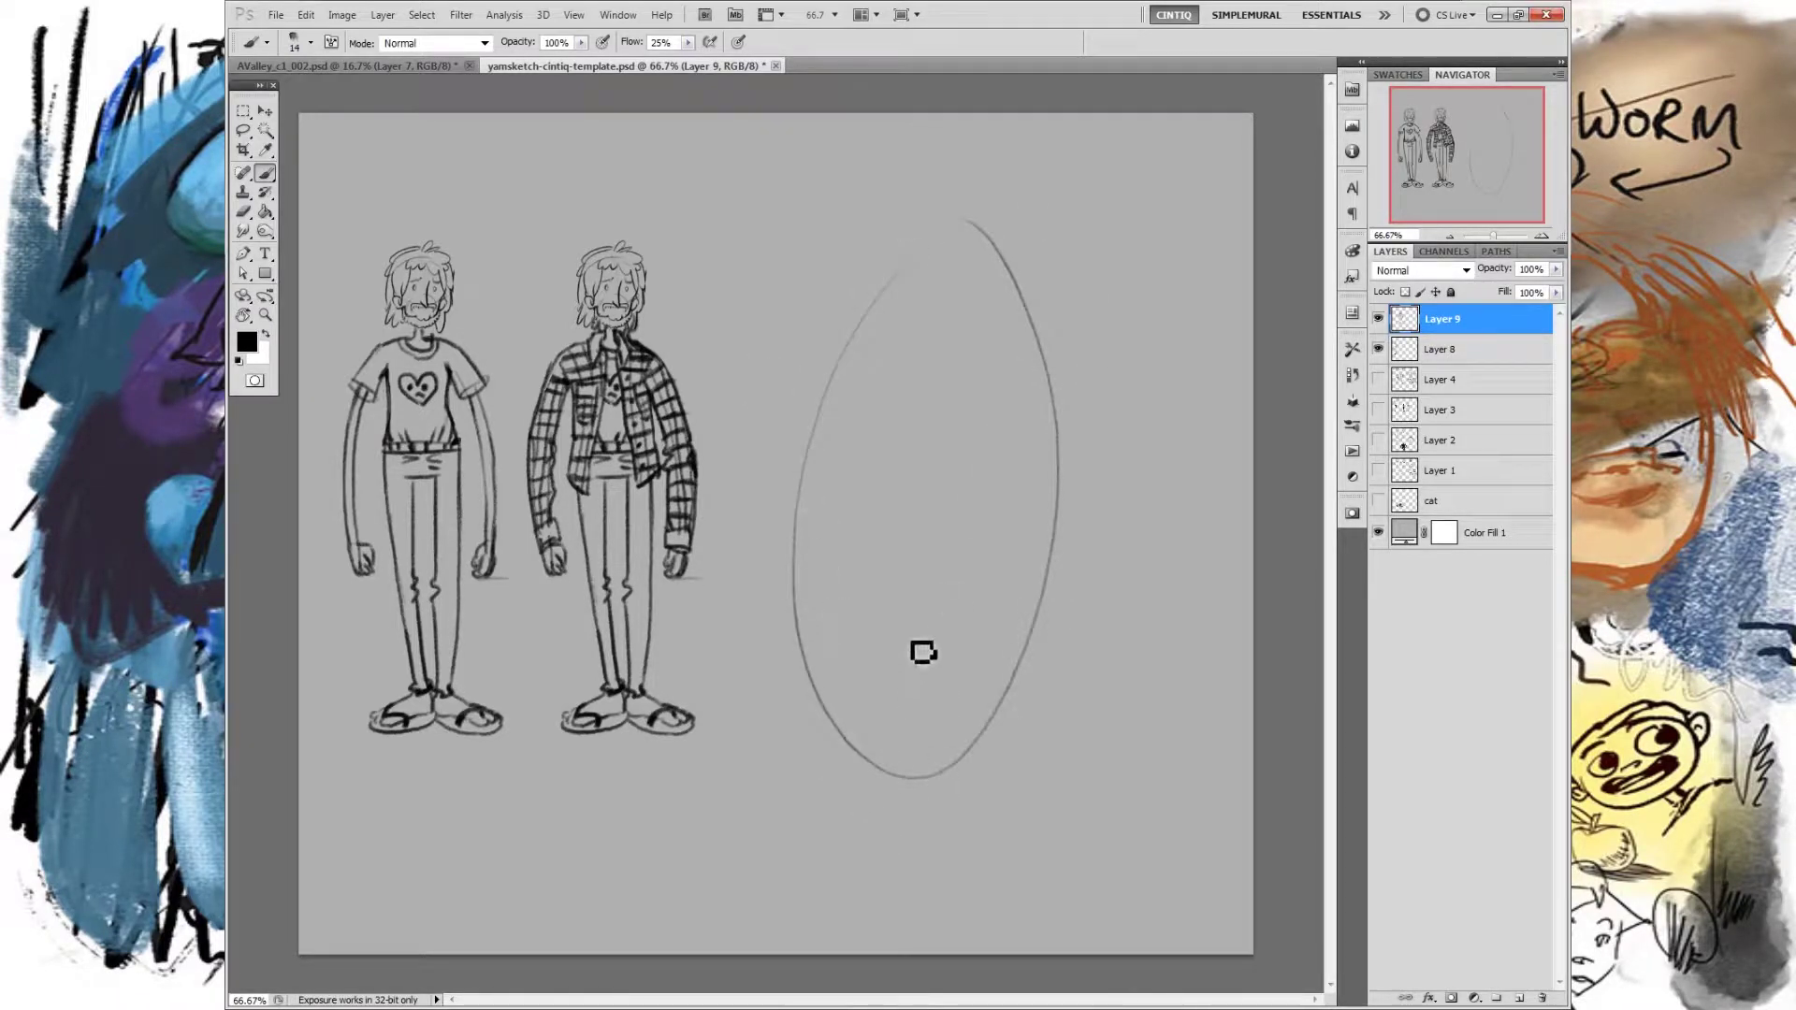
{"action": "key", "text": "ctrl+z"}
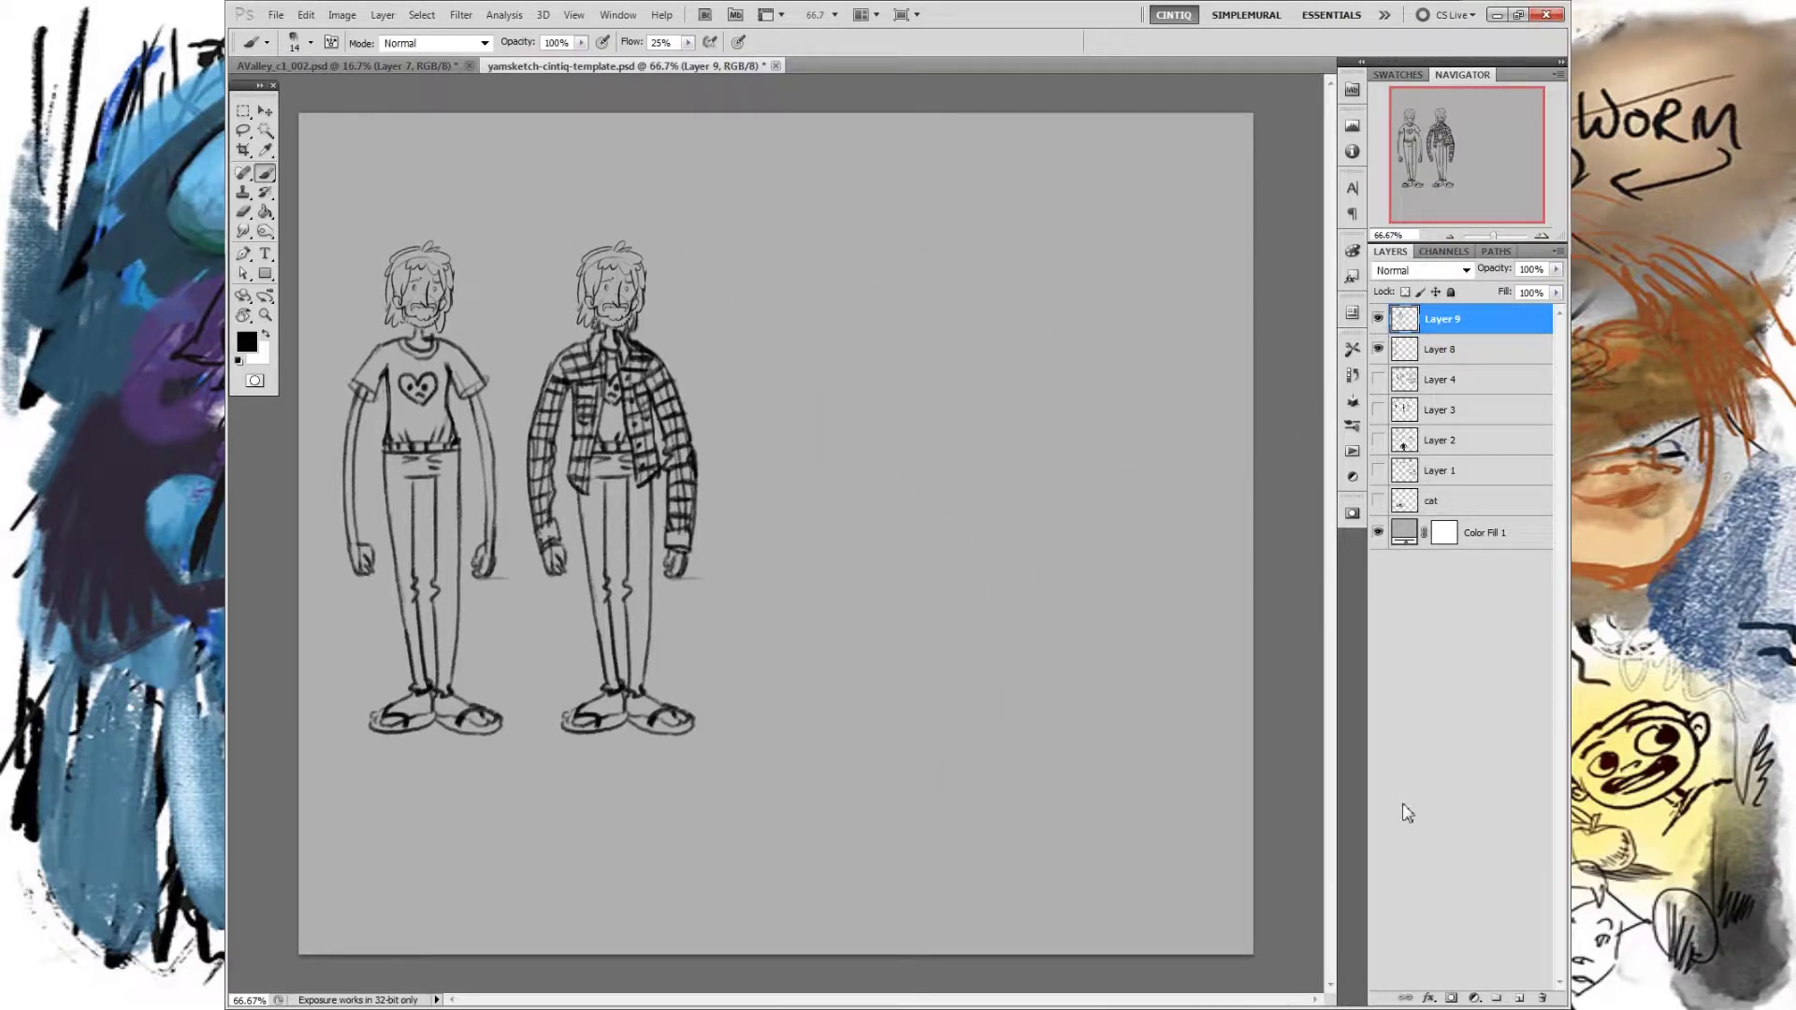
{"action": "left_click", "coordinate": [1518, 998]}
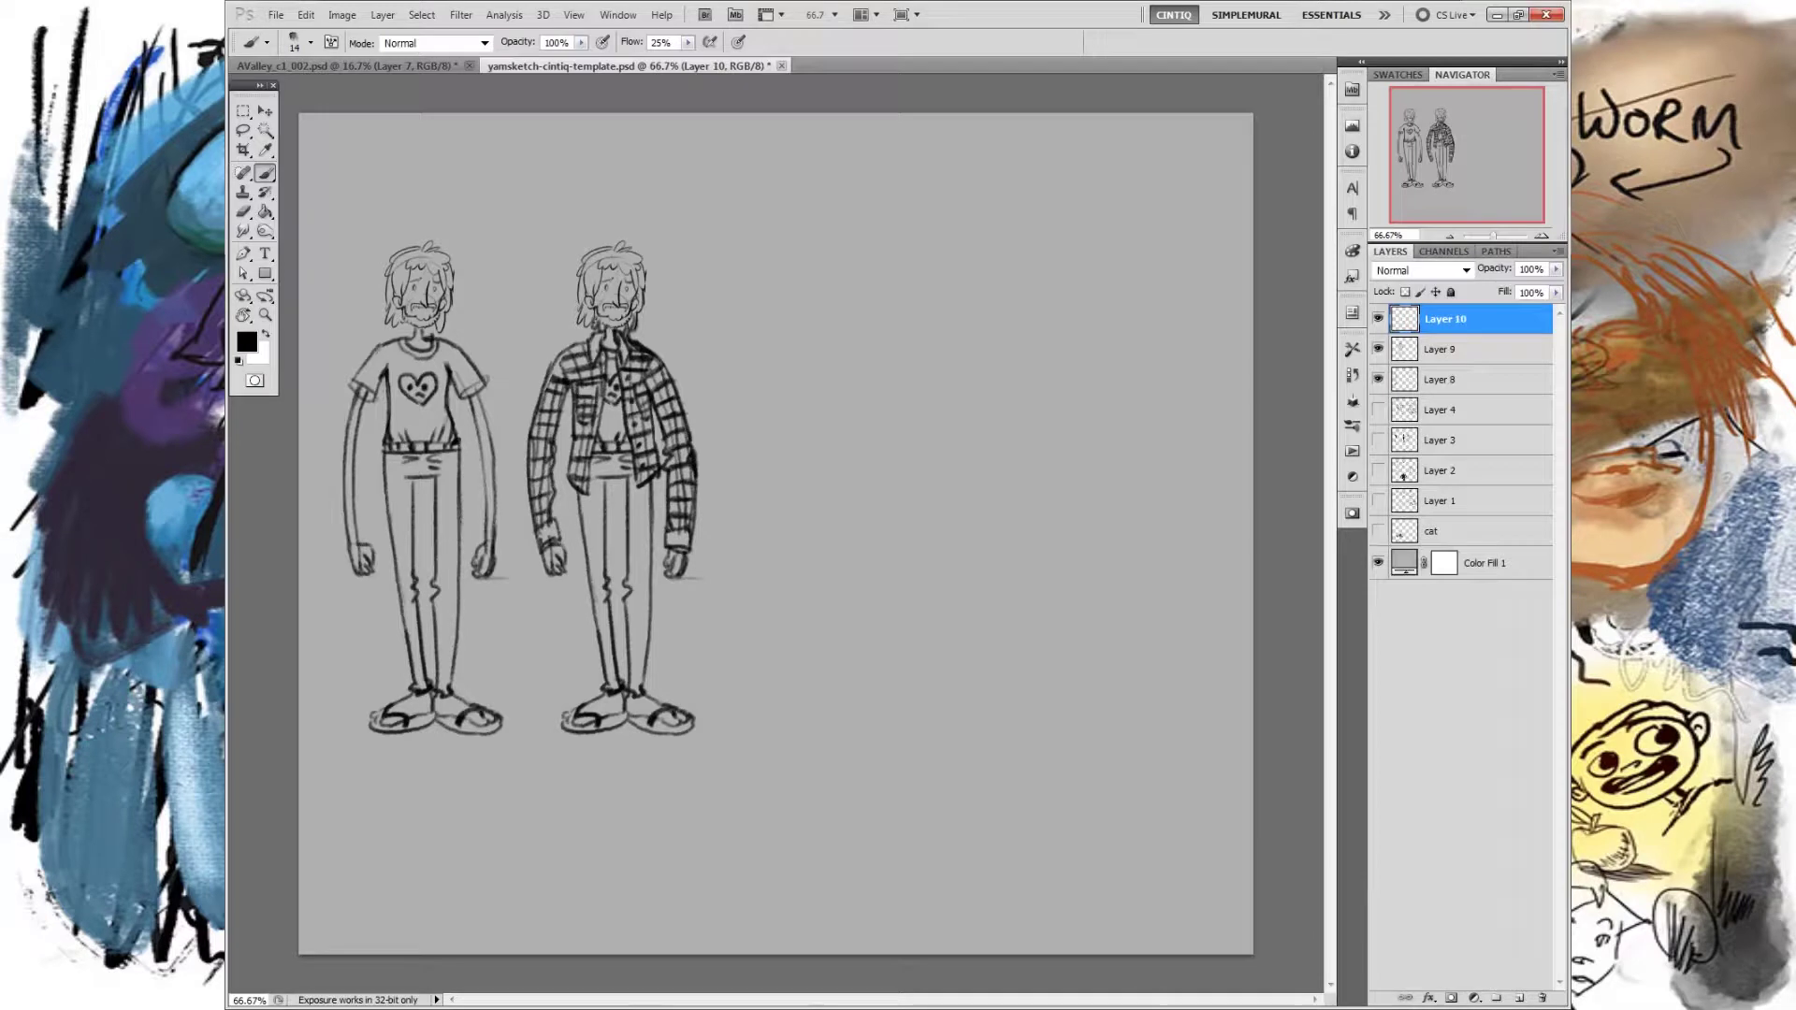
Step: Try long curved strokes around the empty area beside the figures, undoing each attempt
{"action": "left_click_drag", "start_coordinate": [936, 249], "coordinate": [915, 440]}
{"action": "key", "text": "ctrl+z"}
{"action": "mouse_move", "coordinate": [524, 192]}
{"action": "left_mouse_down"}
{"action": "mouse_move", "coordinate": [469, 566]}
{"action": "mouse_move", "coordinate": [308, 601]}
{"action": "mouse_move", "coordinate": [519, 813]}
{"action": "left_mouse_up"}
{"action": "key", "text": "ctrl+z"}
{"action": "left_click_drag", "start_coordinate": [919, 318], "coordinate": [1034, 645]}
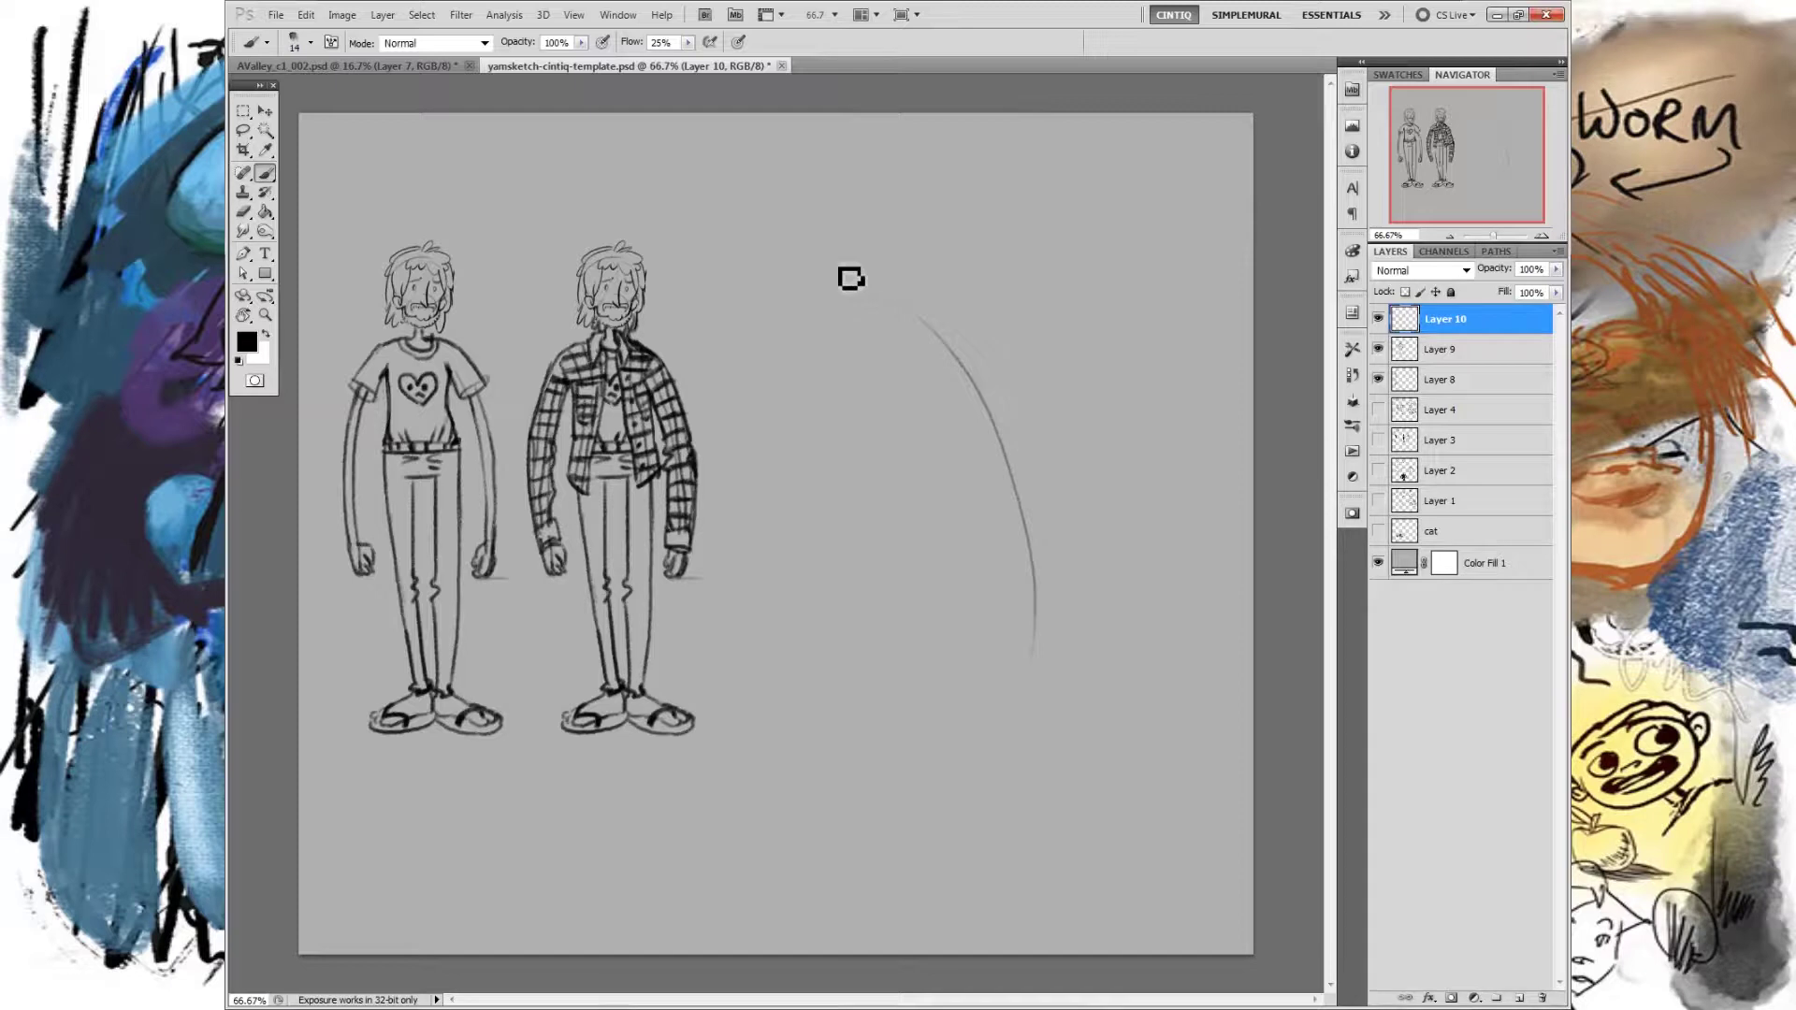
{"action": "mouse_move", "coordinate": [822, 248]}
{"action": "left_mouse_down"}
{"action": "mouse_move", "coordinate": [1039, 680]}
{"action": "mouse_move", "coordinate": [1029, 716]}
{"action": "left_mouse_up"}
{"action": "key", "text": "ctrl+alt+z"}
{"action": "key", "text": "ctrl+alt+z"}
Step: Try short test marks in the empty area beside the figures and undo them
{"action": "left_click_drag", "start_coordinate": [923, 372], "coordinate": [940, 372]}
{"action": "key", "text": "ctrl+alt+z"}
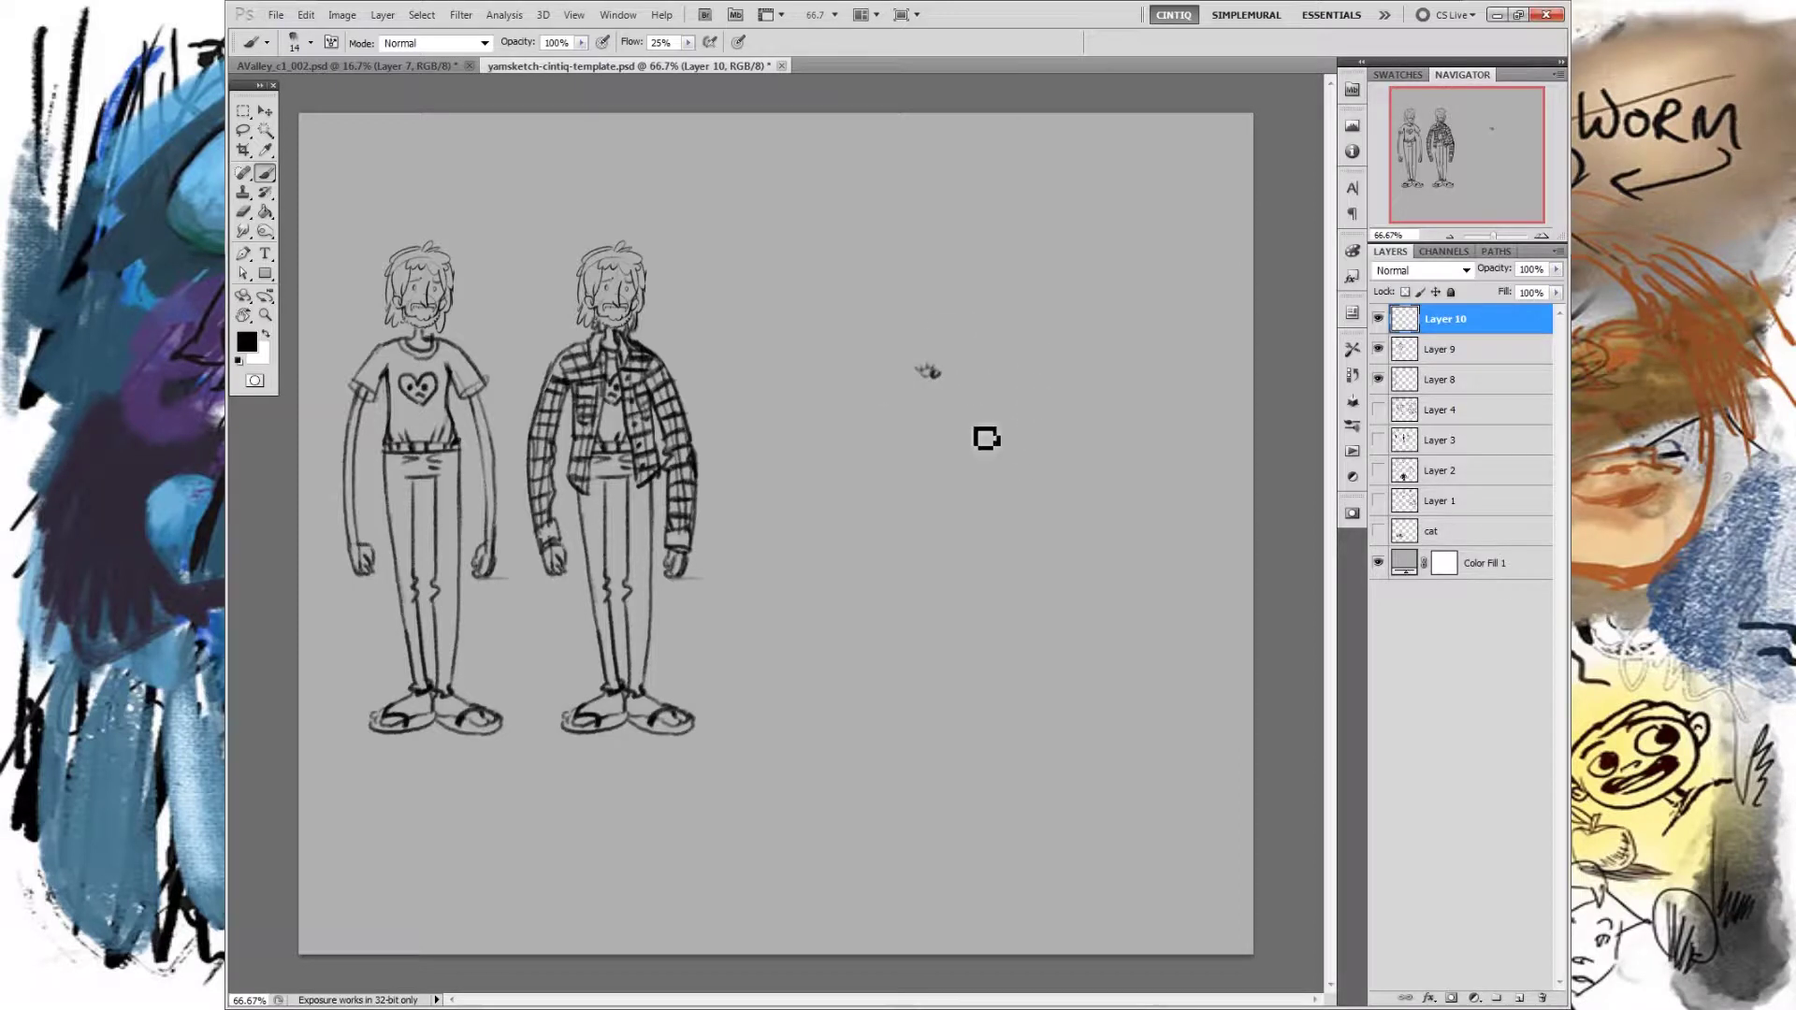
{"action": "mouse_move", "coordinate": [913, 370]}
{"action": "left_mouse_down"}
{"action": "mouse_move", "coordinate": [946, 428]}
{"action": "mouse_move", "coordinate": [993, 432]}
{"action": "mouse_move", "coordinate": [1011, 357]}
{"action": "left_mouse_up"}
{"action": "key", "text": "ctrl+alt+z"}
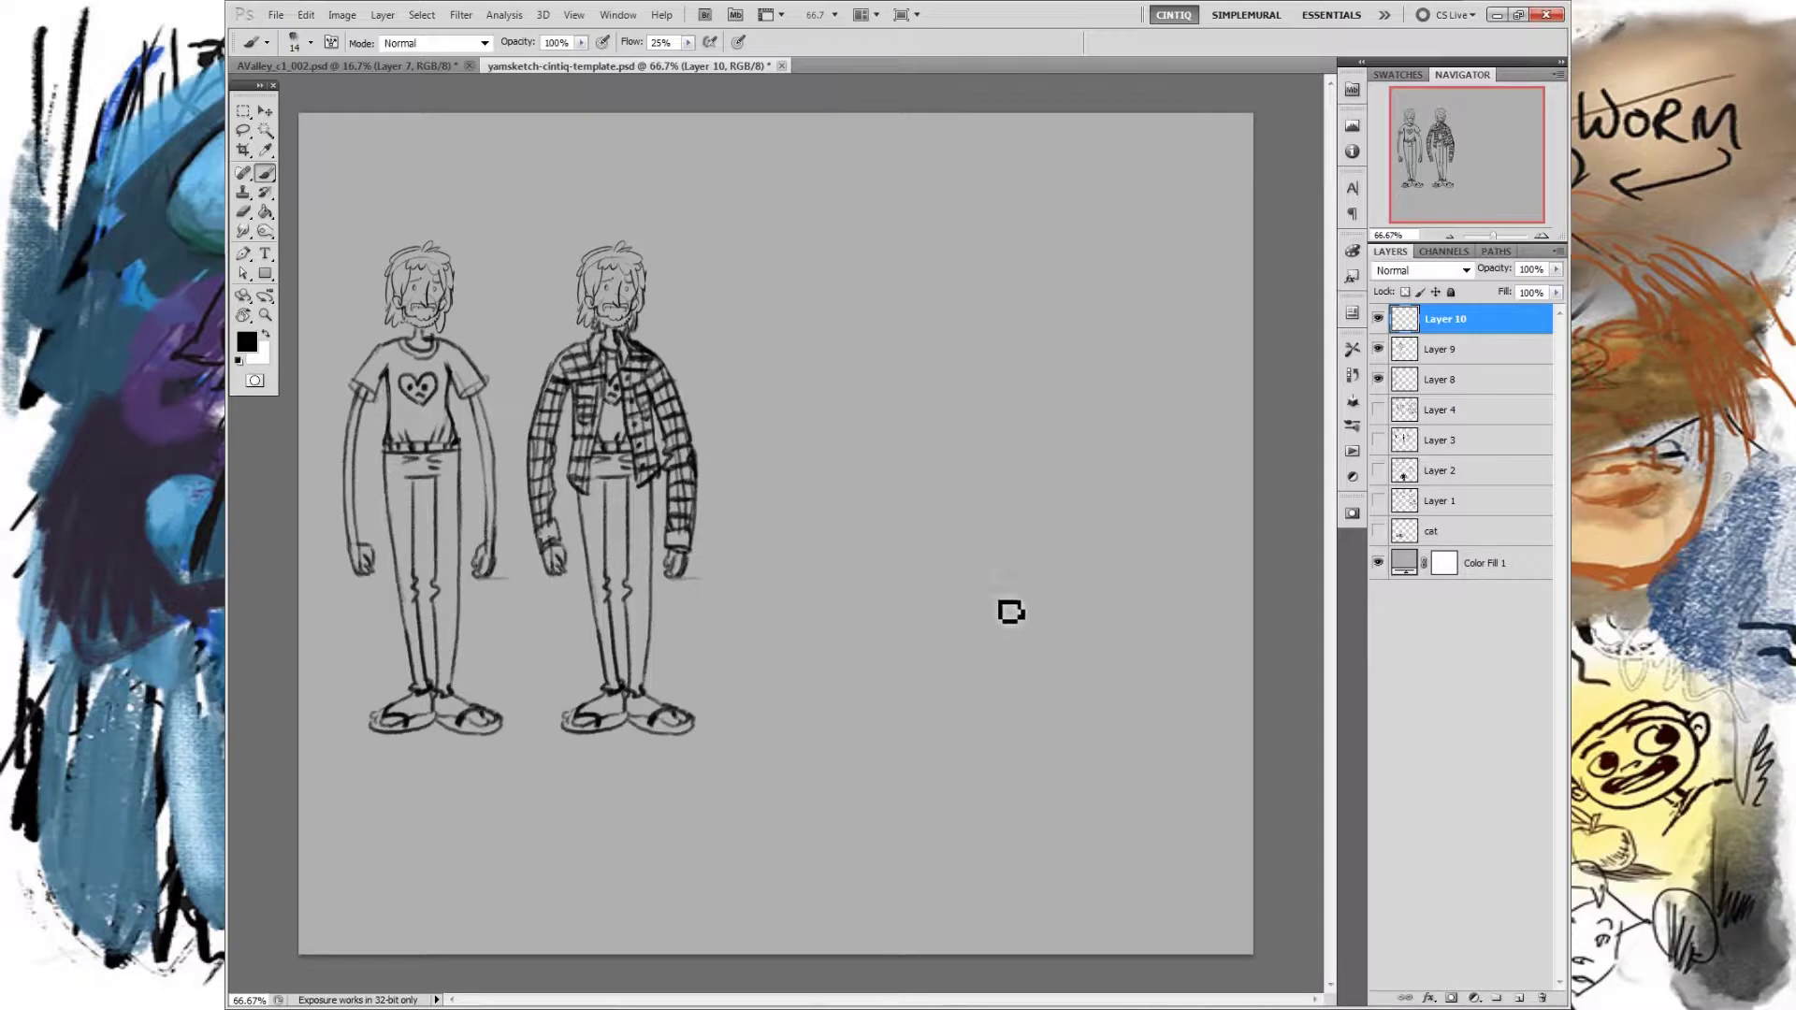
{"action": "left_click_drag", "start_coordinate": [933, 368], "coordinate": [862, 446]}
{"action": "key", "text": "ctrl+z"}
Step: Try two long crossing S-curves as lines of action beside the figures and undo both
{"action": "mouse_move", "coordinate": [915, 267]}
{"action": "left_mouse_down"}
{"action": "mouse_move", "coordinate": [1001, 609]}
{"action": "mouse_move", "coordinate": [990, 674]}
{"action": "left_mouse_up"}
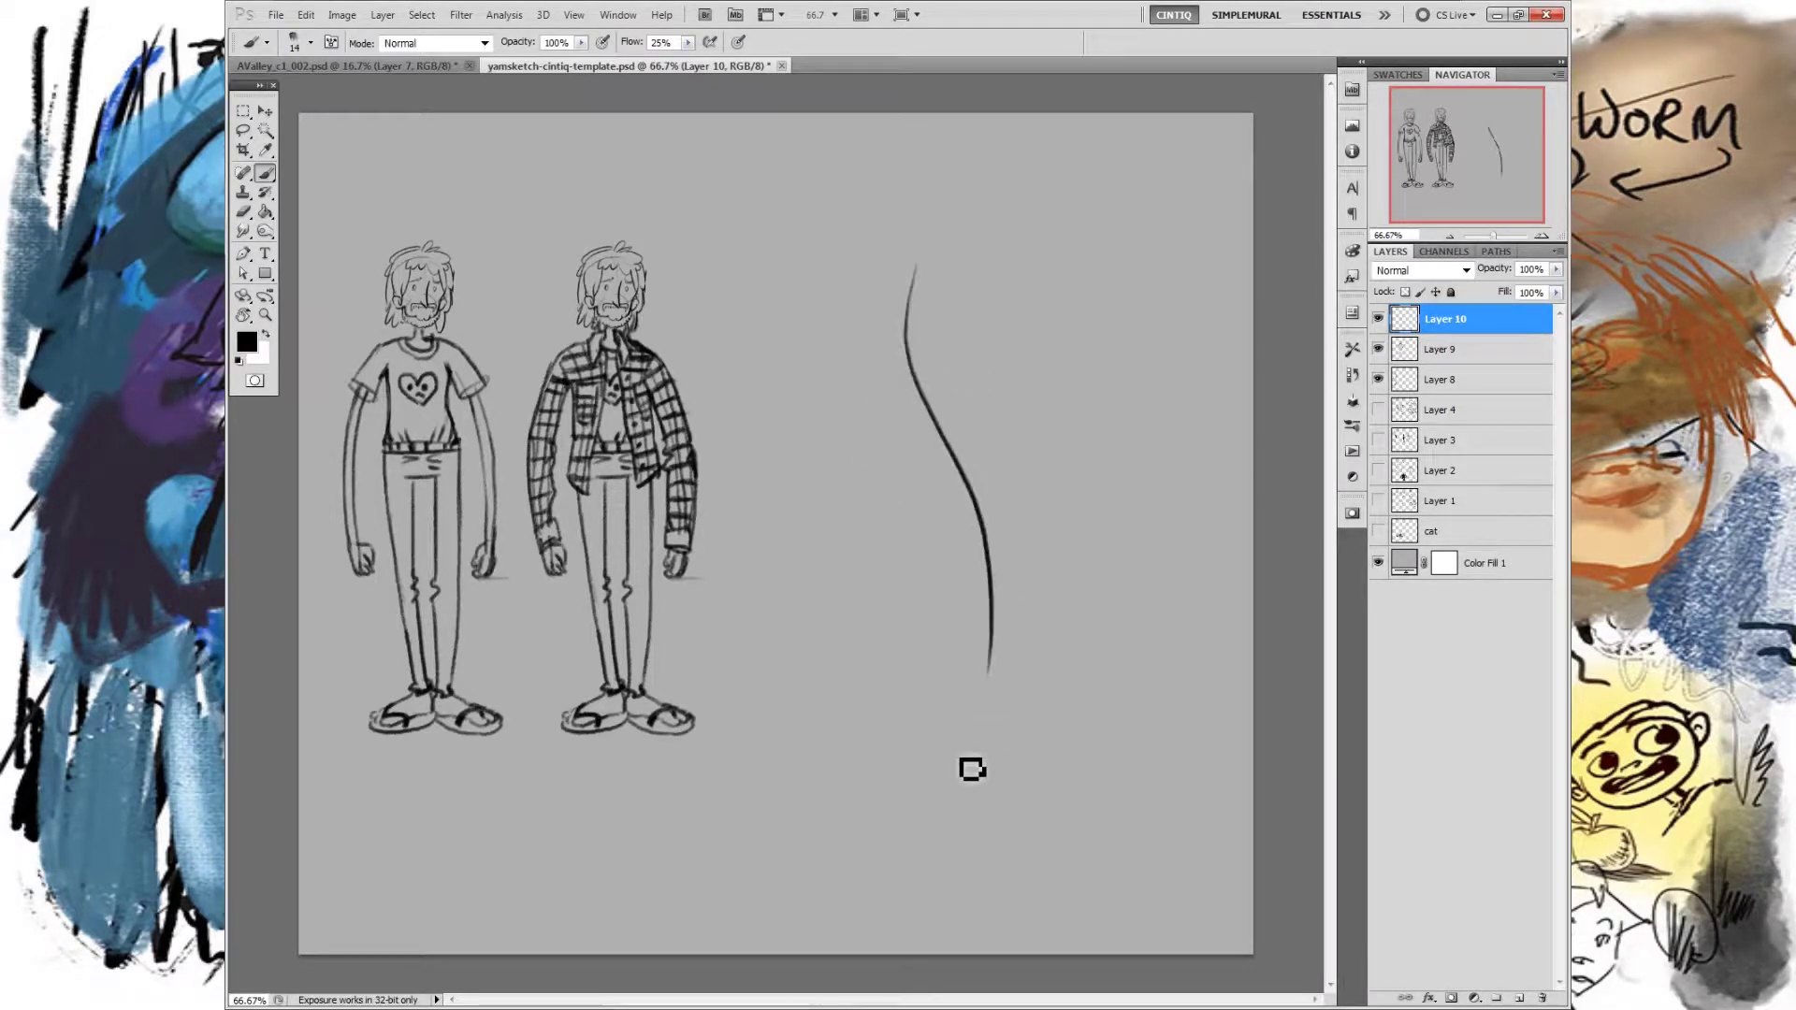
{"action": "left_click_drag", "start_coordinate": [827, 276], "coordinate": [1080, 655]}
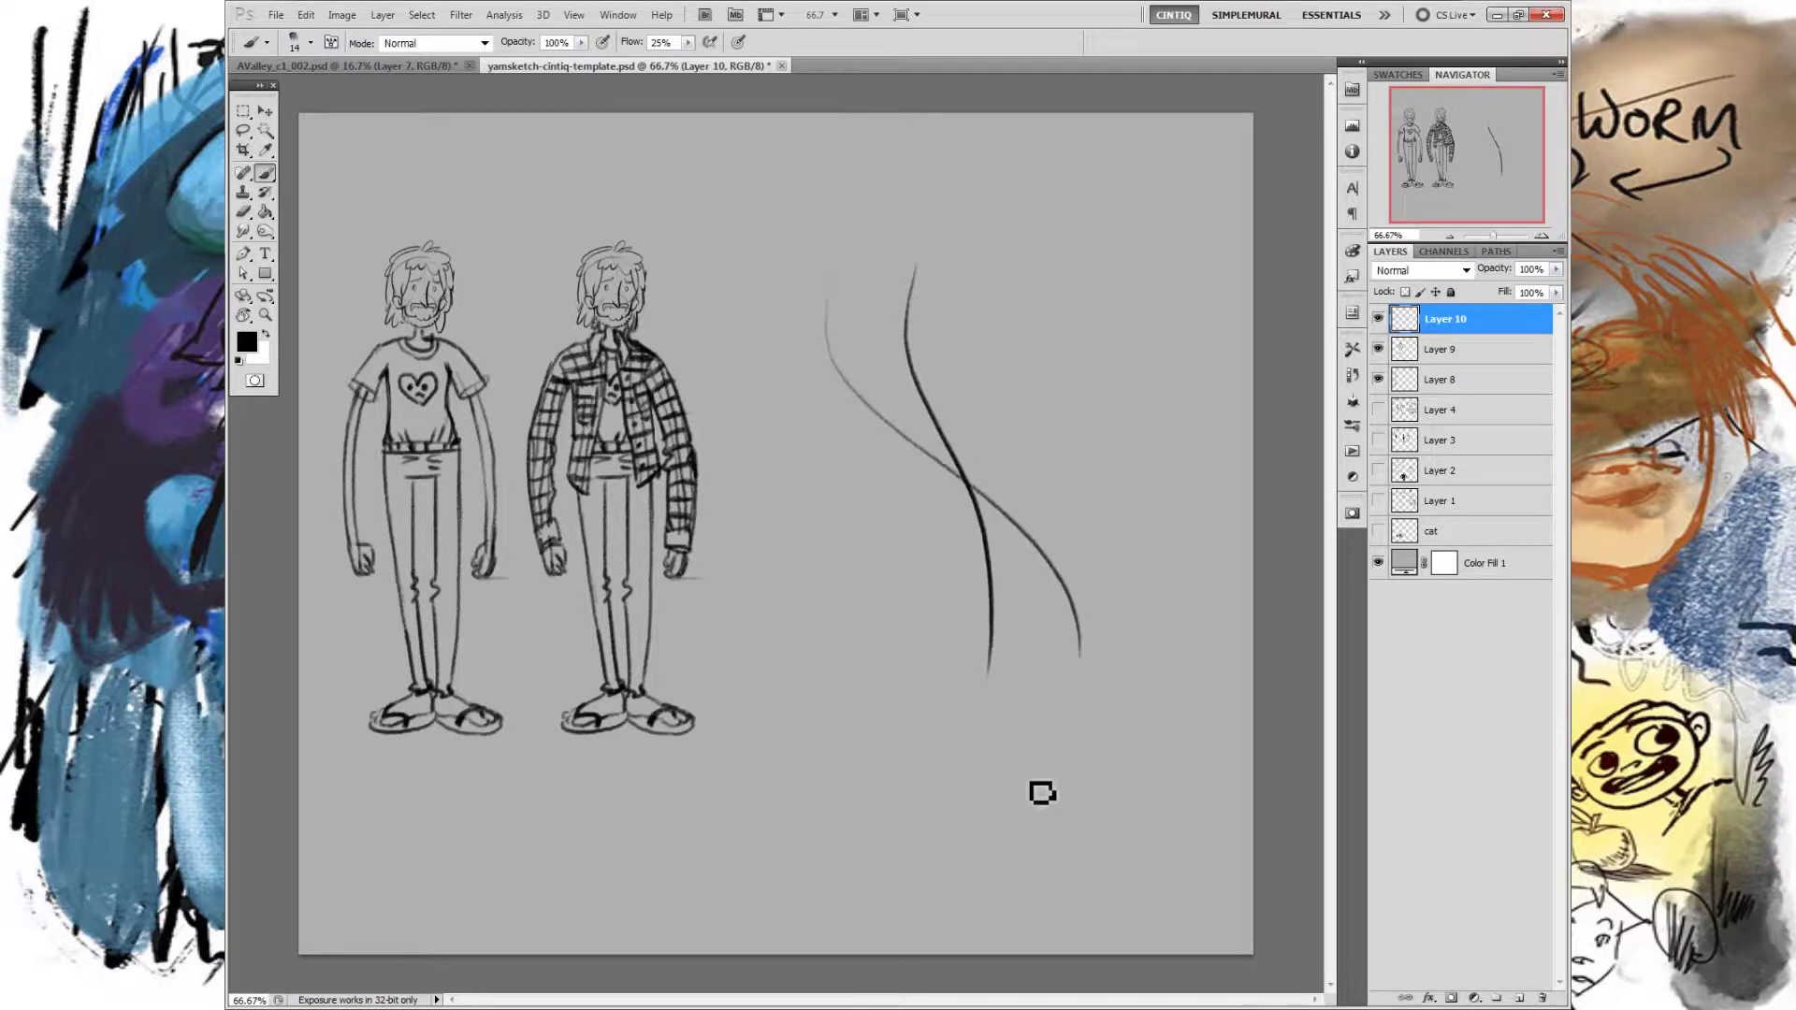
{"action": "key", "text": "ctrl+alt+z"}
{"action": "key", "text": "ctrl+alt+z"}
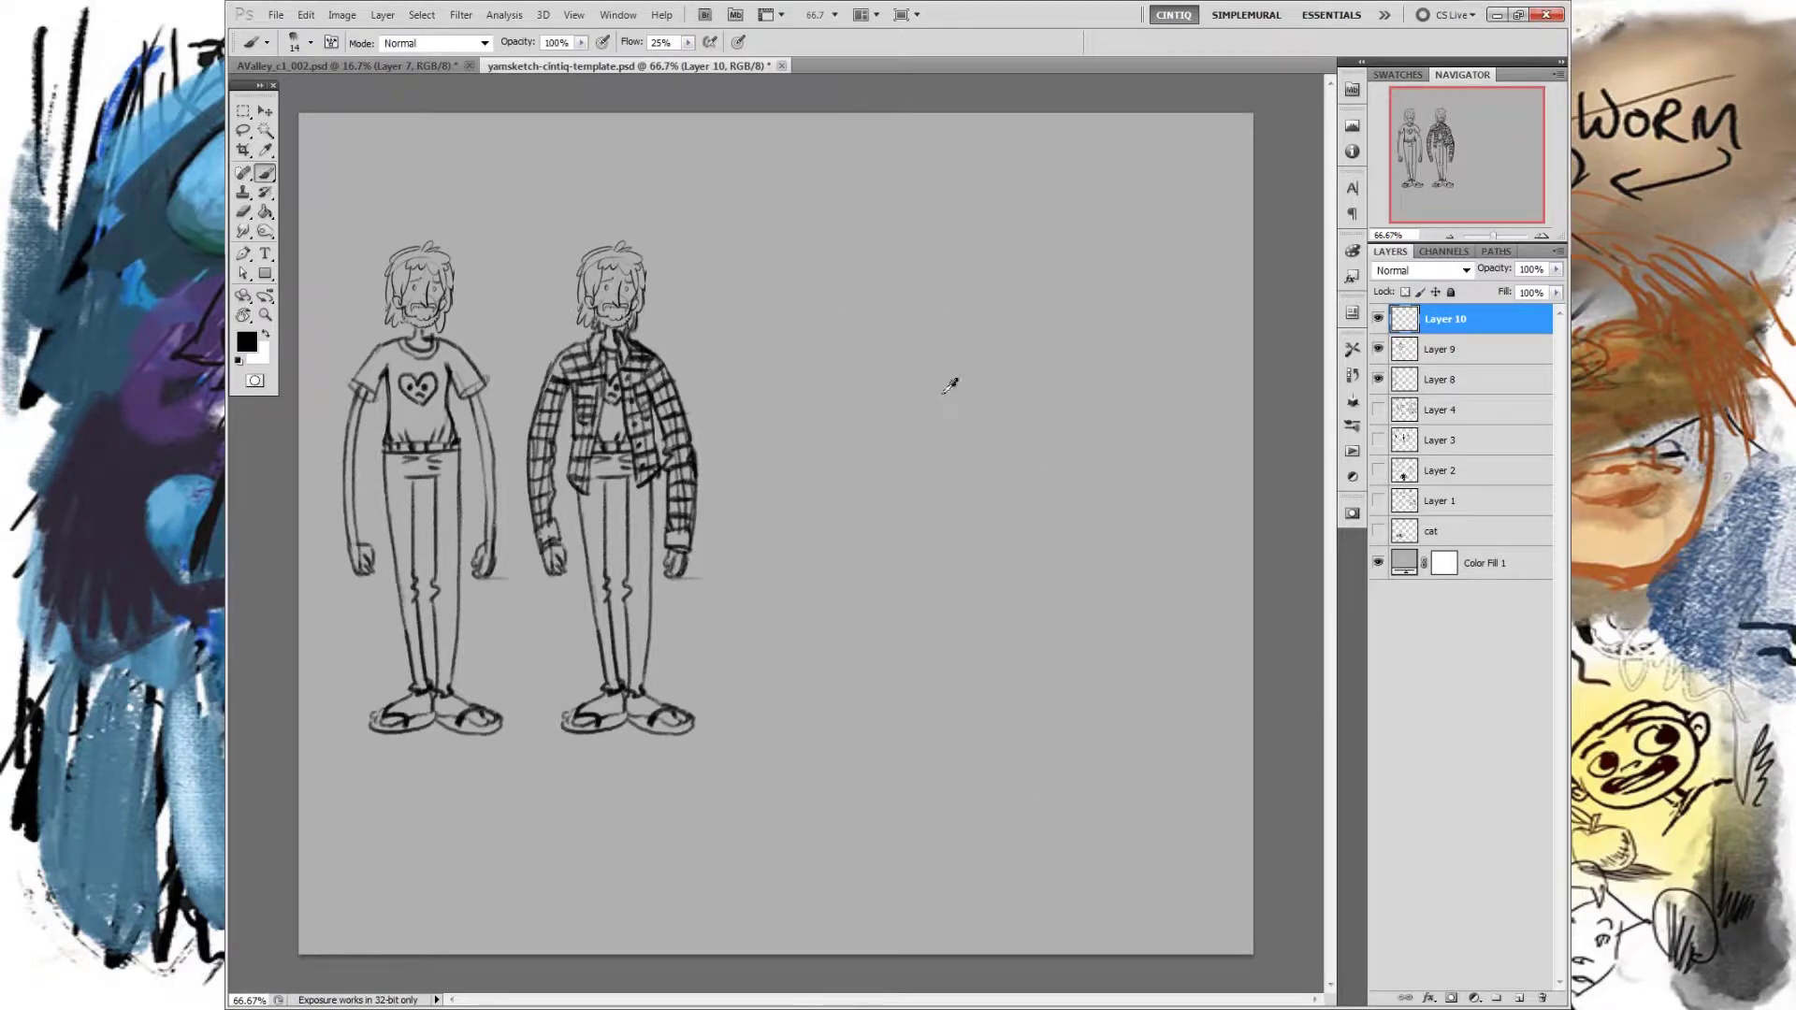
Step: Try an L-shaped bending curve and a shallow horizontal wave as lines of action, undoing each
{"action": "left_click_drag", "start_coordinate": [896, 329], "coordinate": [1029, 514]}
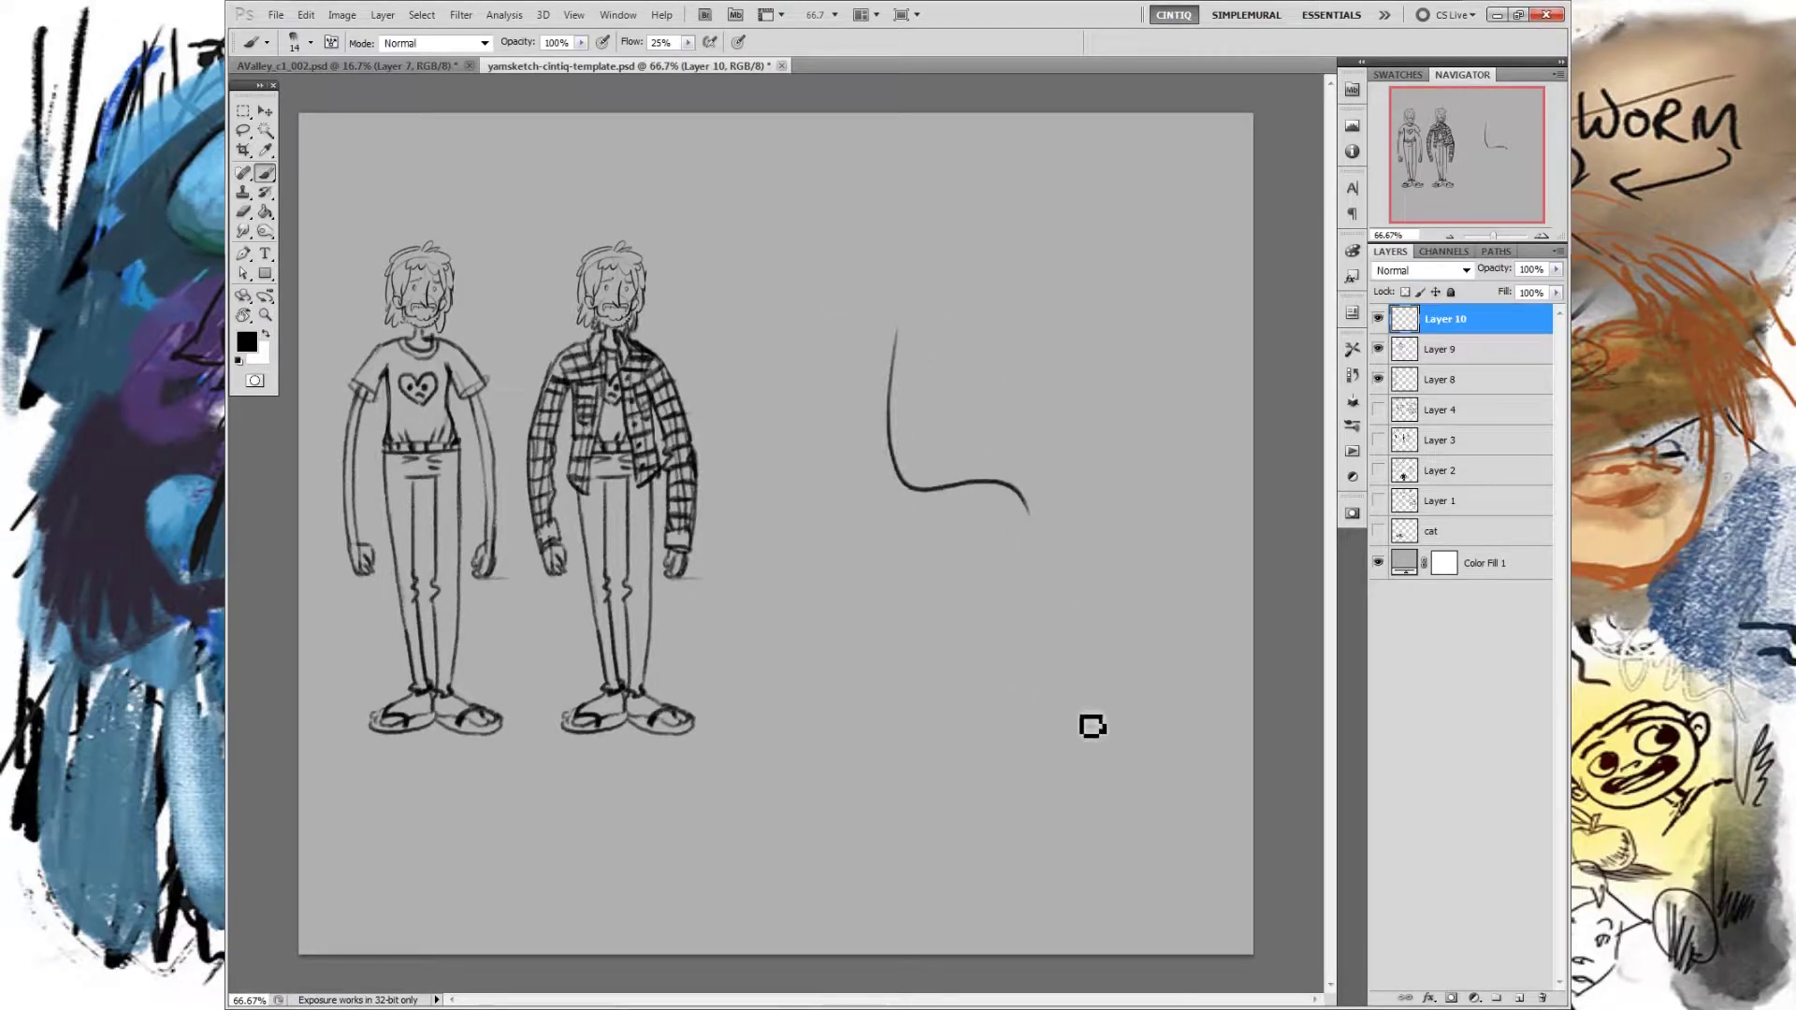
{"action": "key", "text": "ctrl+alt+z"}
{"action": "left_click_drag", "start_coordinate": [746, 631], "coordinate": [1013, 624]}
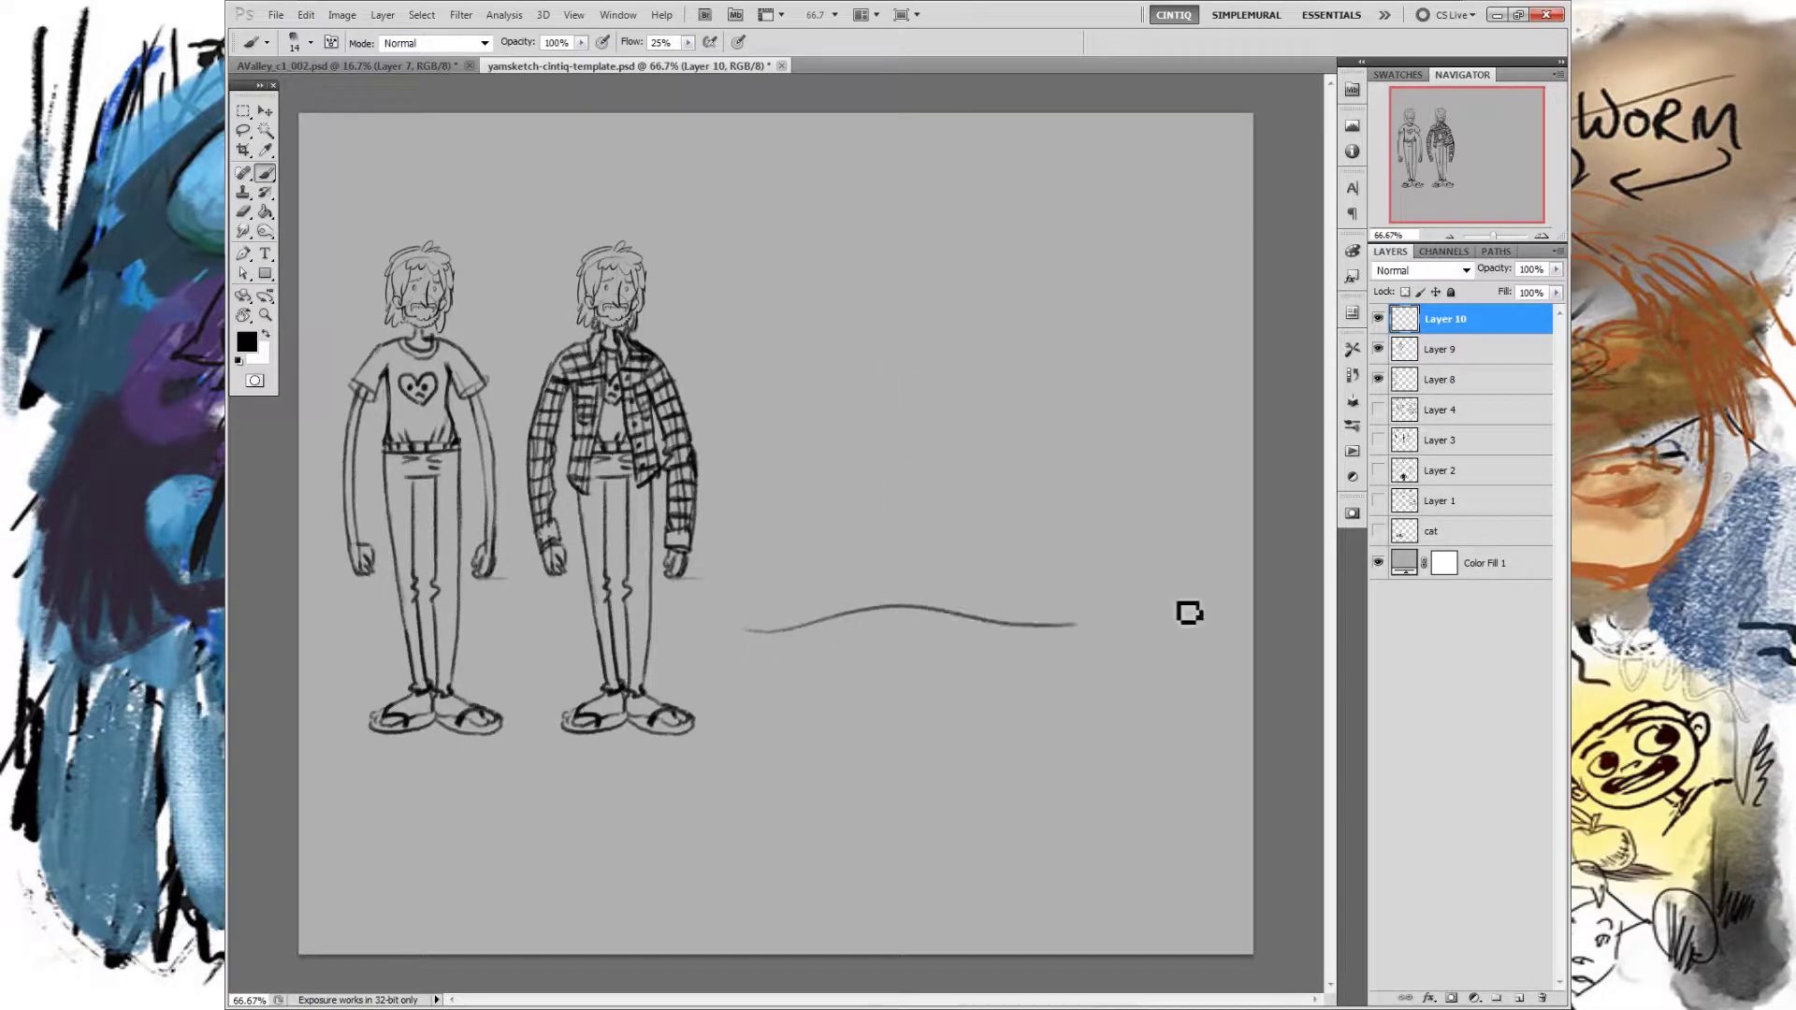
{"action": "key", "text": "ctrl+alt+z"}
Step: Sketch a long diagonal S-curve as a line of action beside the figures, replacing the straight diagonal attempt
{"action": "left_click_drag", "start_coordinate": [773, 657], "coordinate": [921, 503]}
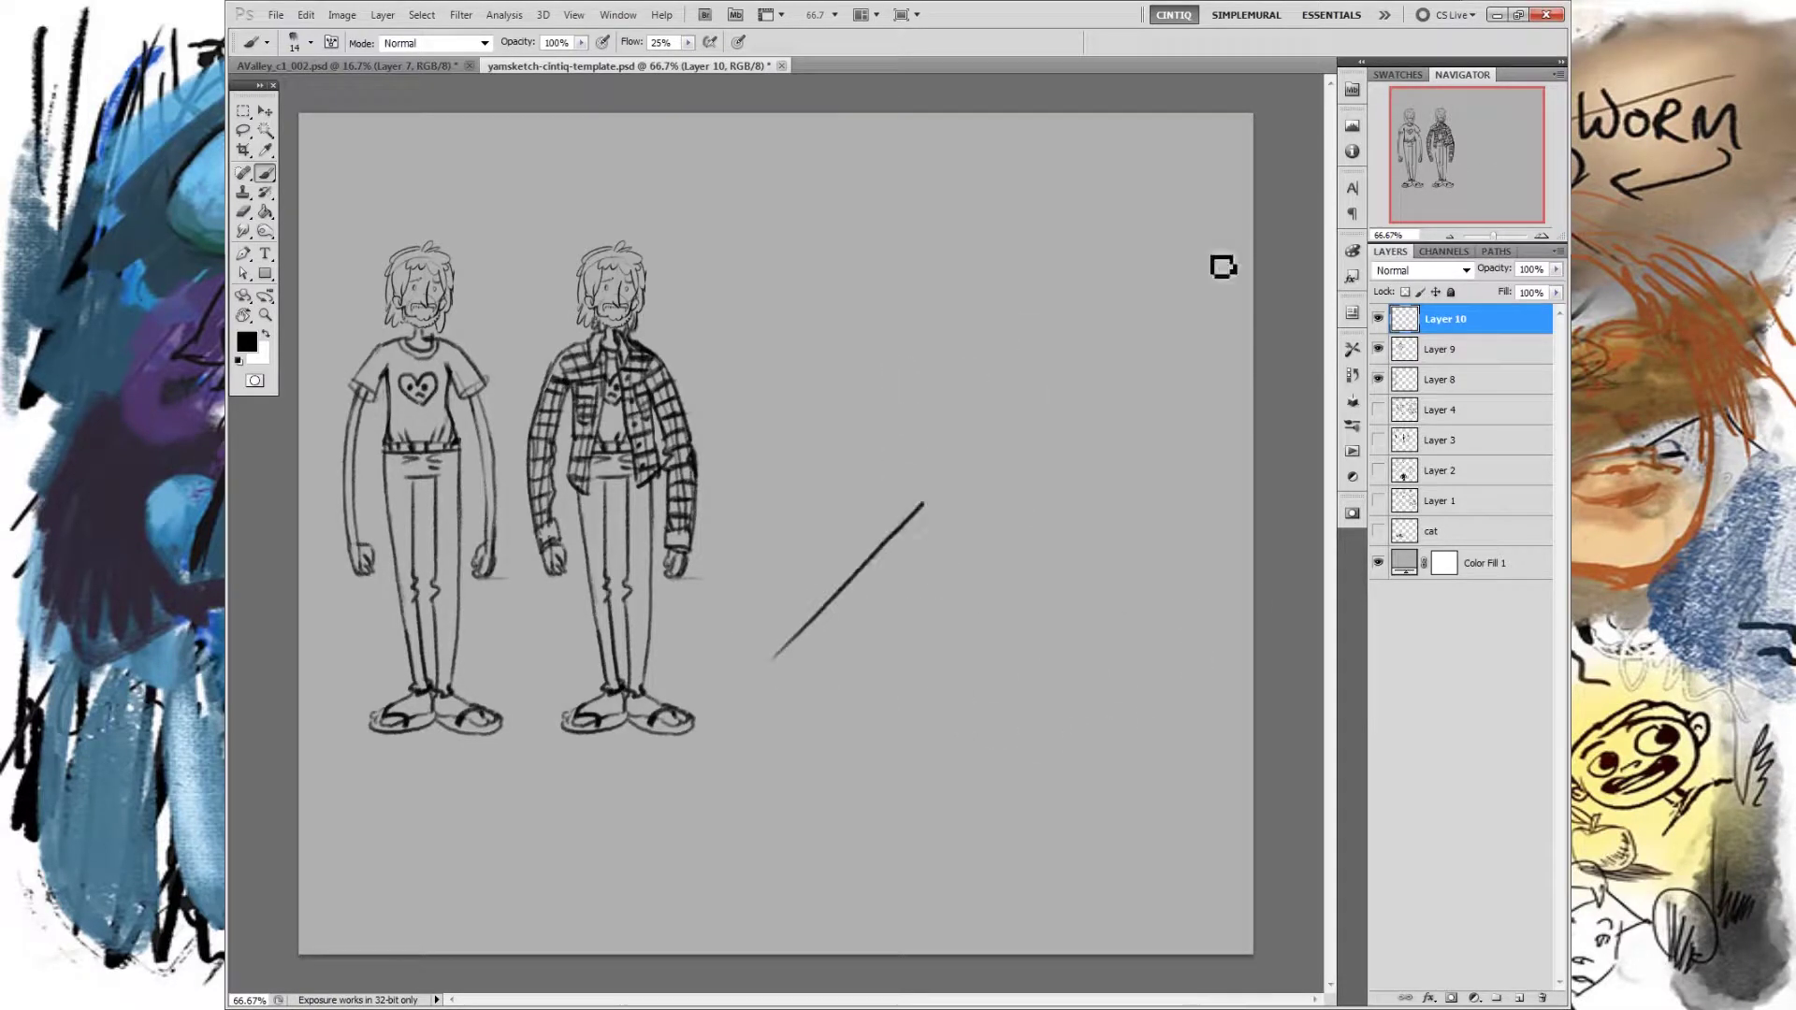
{"action": "key", "text": "ctrl+alt+z"}
{"action": "left_click_drag", "start_coordinate": [816, 666], "coordinate": [1075, 337]}
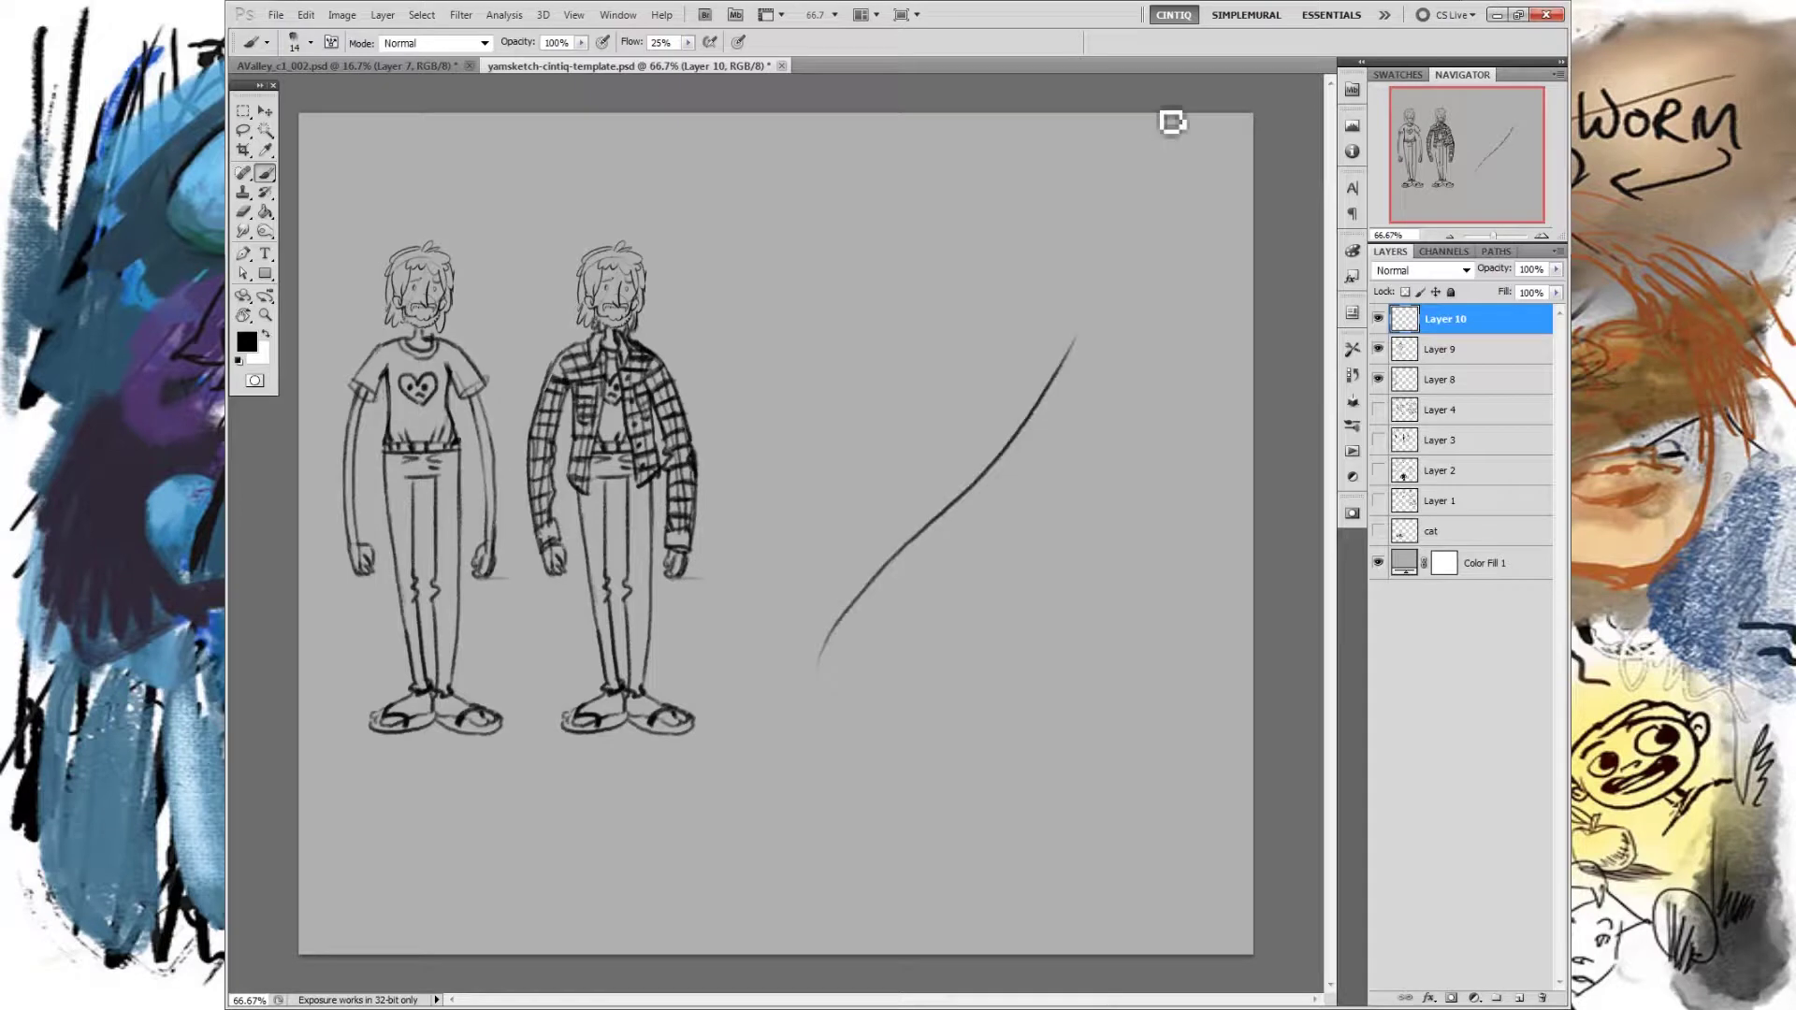
Step: Undo the diagonal S-curve and try straight vertical lines of action beside the figures, undoing each
{"action": "key", "text": "ctrl+alt+z"}
{"action": "left_click_drag", "start_coordinate": [942, 322], "coordinate": [940, 363]}
{"action": "left_click_drag", "start_coordinate": [957, 460], "coordinate": [943, 651]}
{"action": "key", "text": "ctrl+alt+z"}
{"action": "left_click_drag", "start_coordinate": [876, 288], "coordinate": [877, 744]}
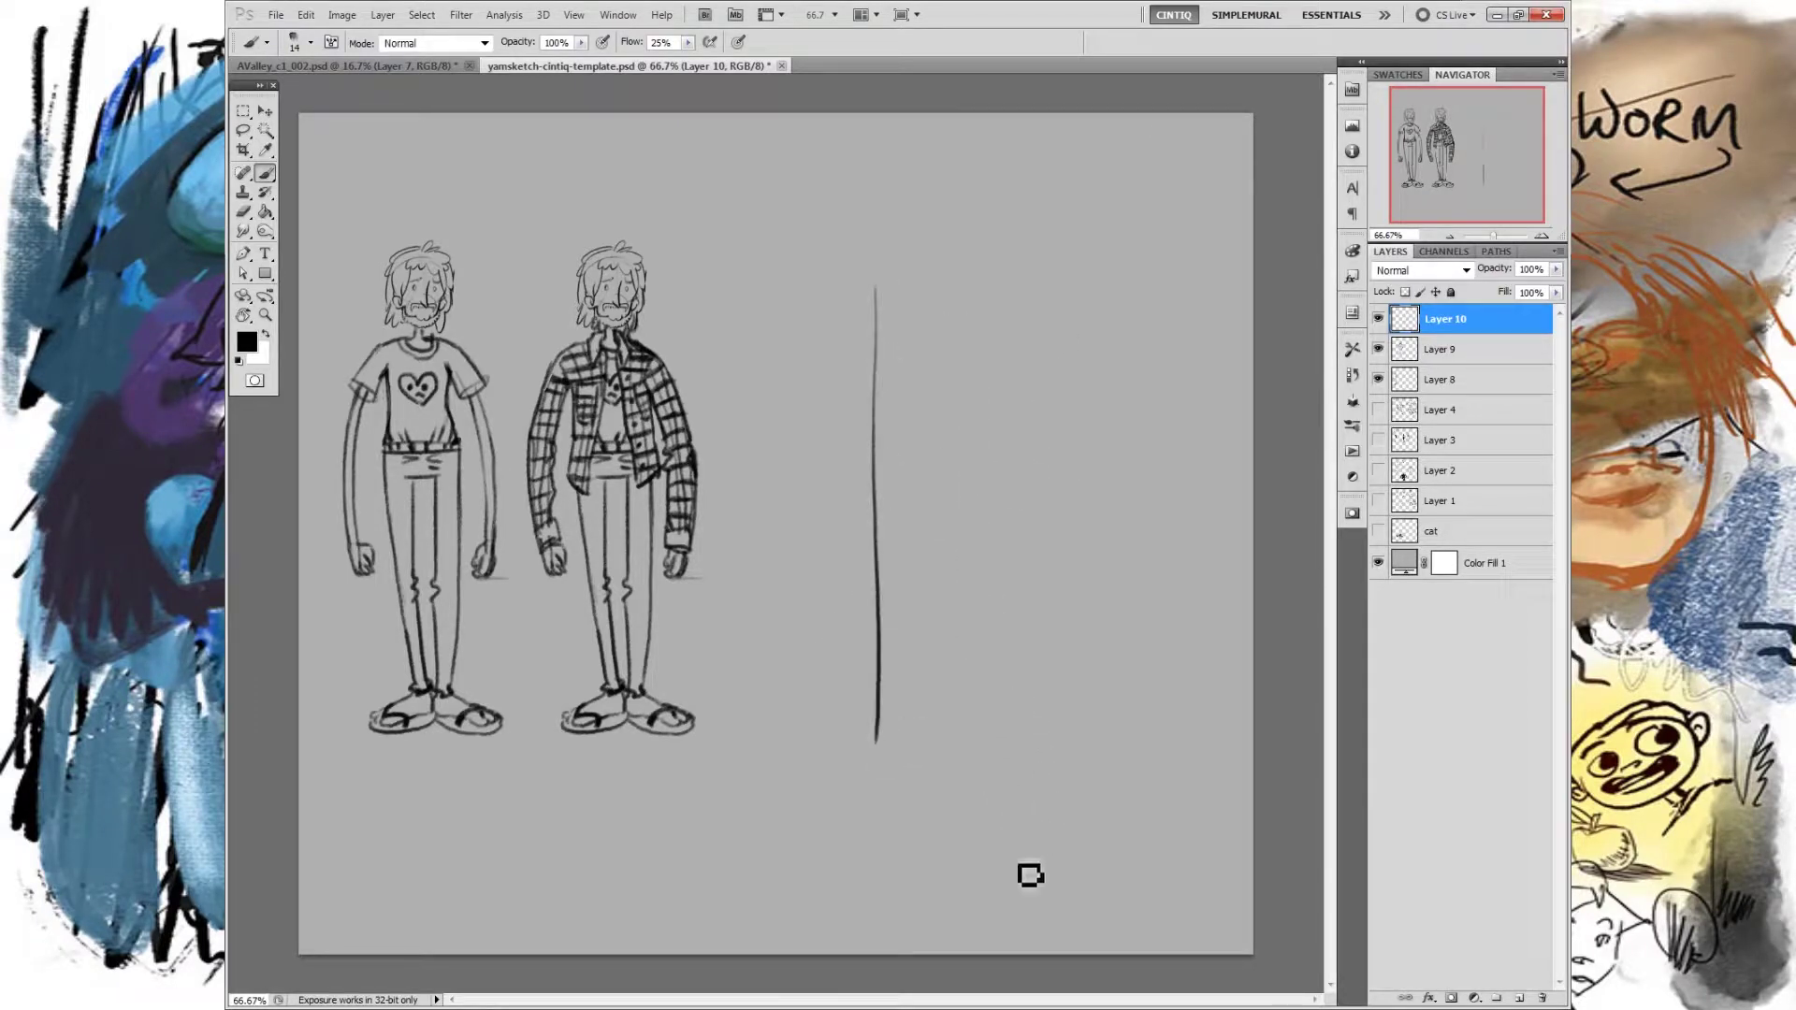
{"action": "key", "text": "ctrl+alt+z"}
Step: Try a vertical centre line at the edge and through the middle of the plaid-shirt figure, undoing each
{"action": "left_click_drag", "start_coordinate": [696, 245], "coordinate": [694, 797]}
{"action": "key", "text": "ctrl+alt+z"}
{"action": "left_click_drag", "start_coordinate": [615, 213], "coordinate": [621, 765]}
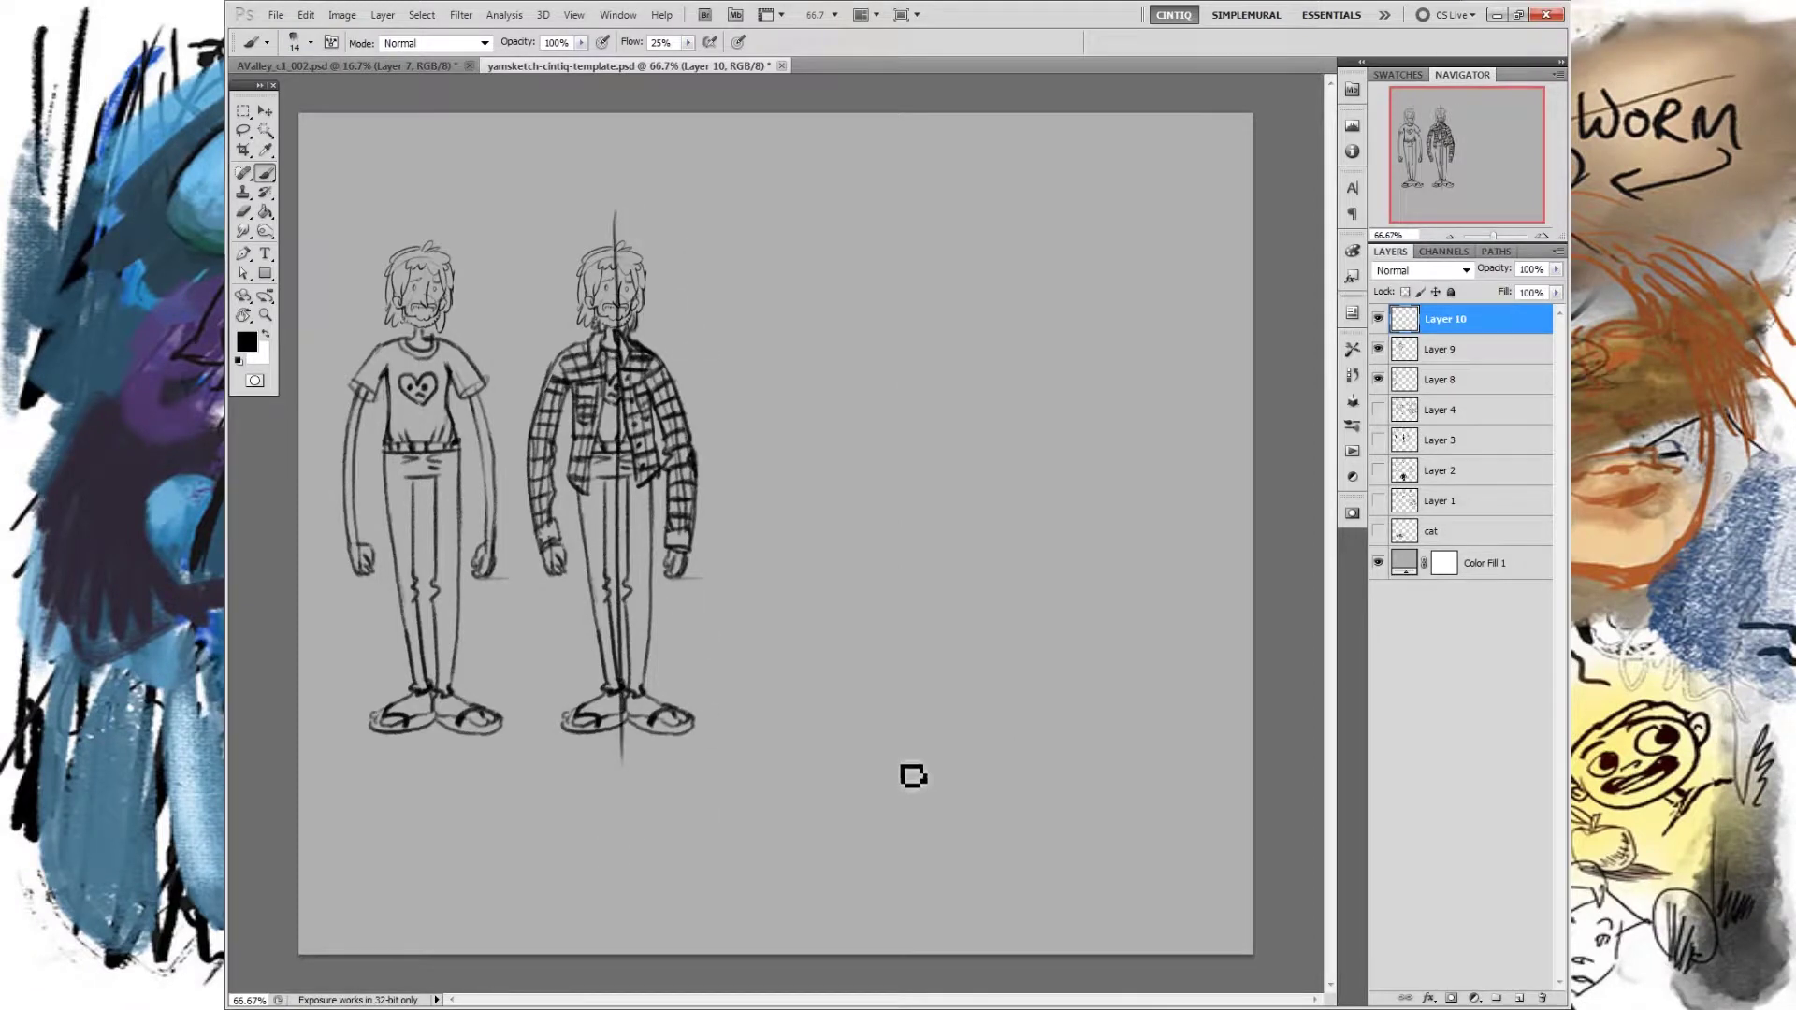
{"action": "key", "text": "ctrl+alt+z"}
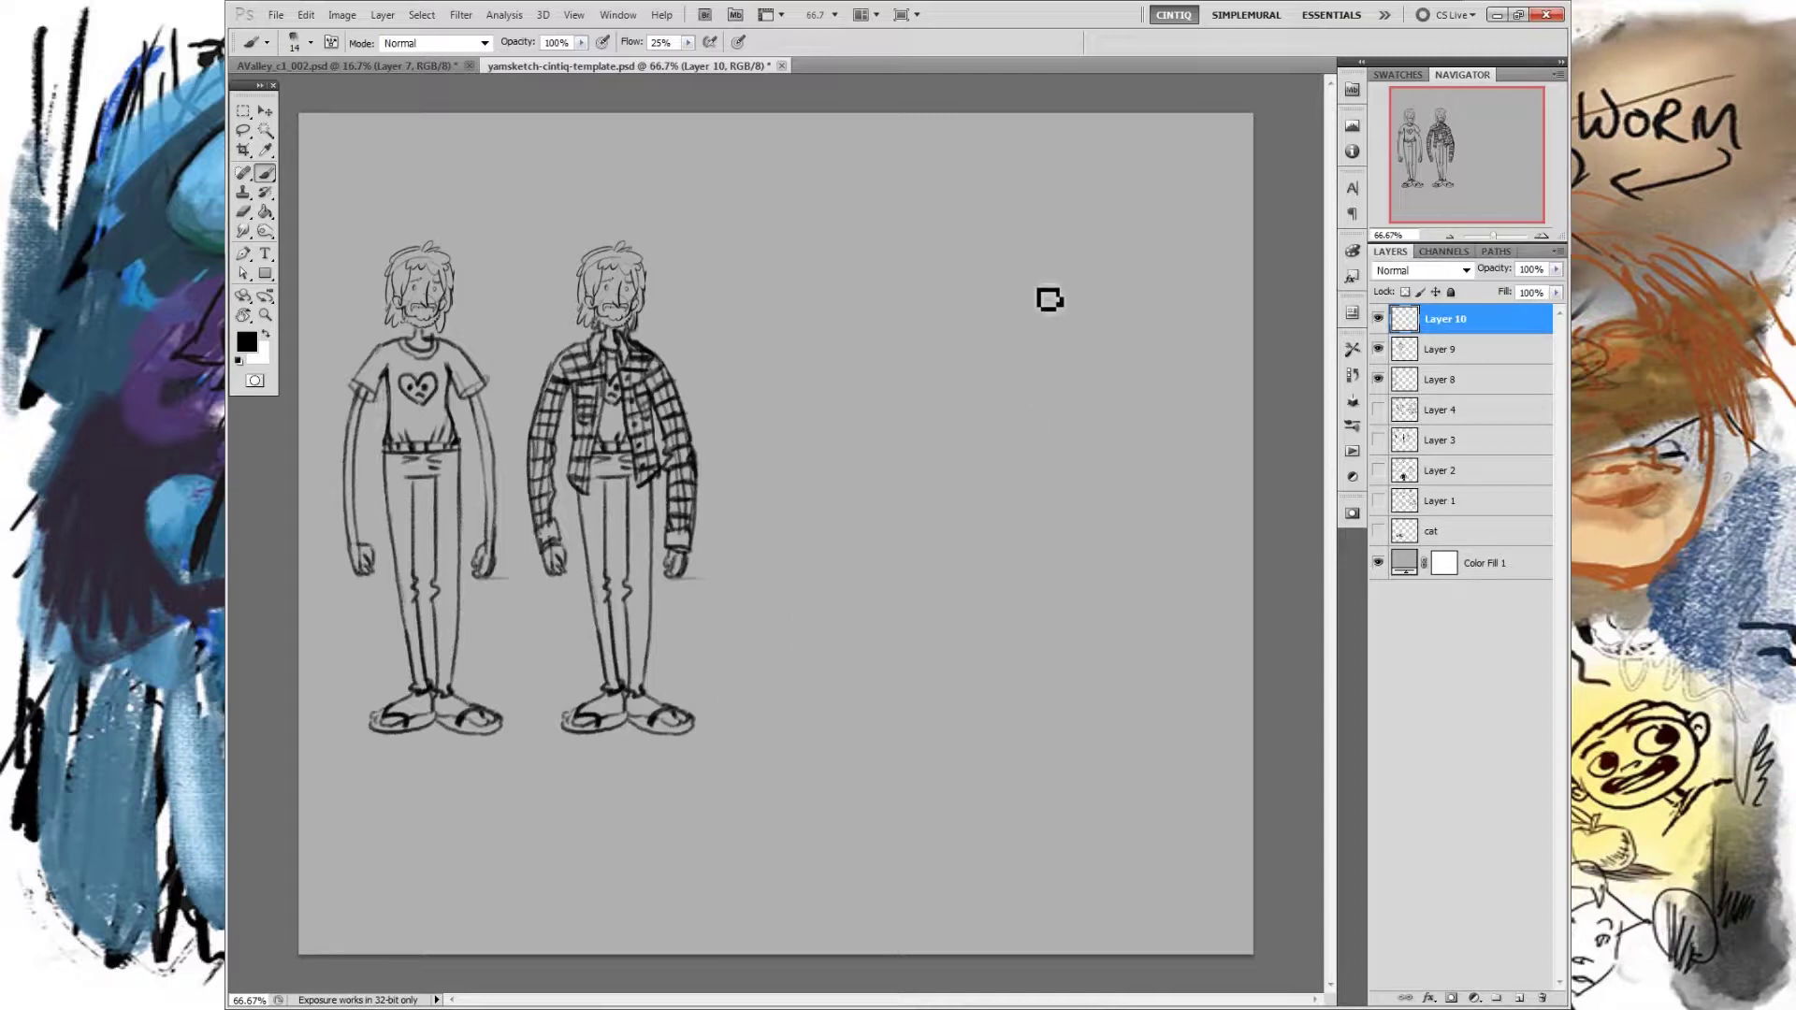
Step: Sketch a gentle S-shaped line of action in the empty area and block in the chest and hips along it
{"action": "left_click_drag", "start_coordinate": [982, 250], "coordinate": [1020, 696]}
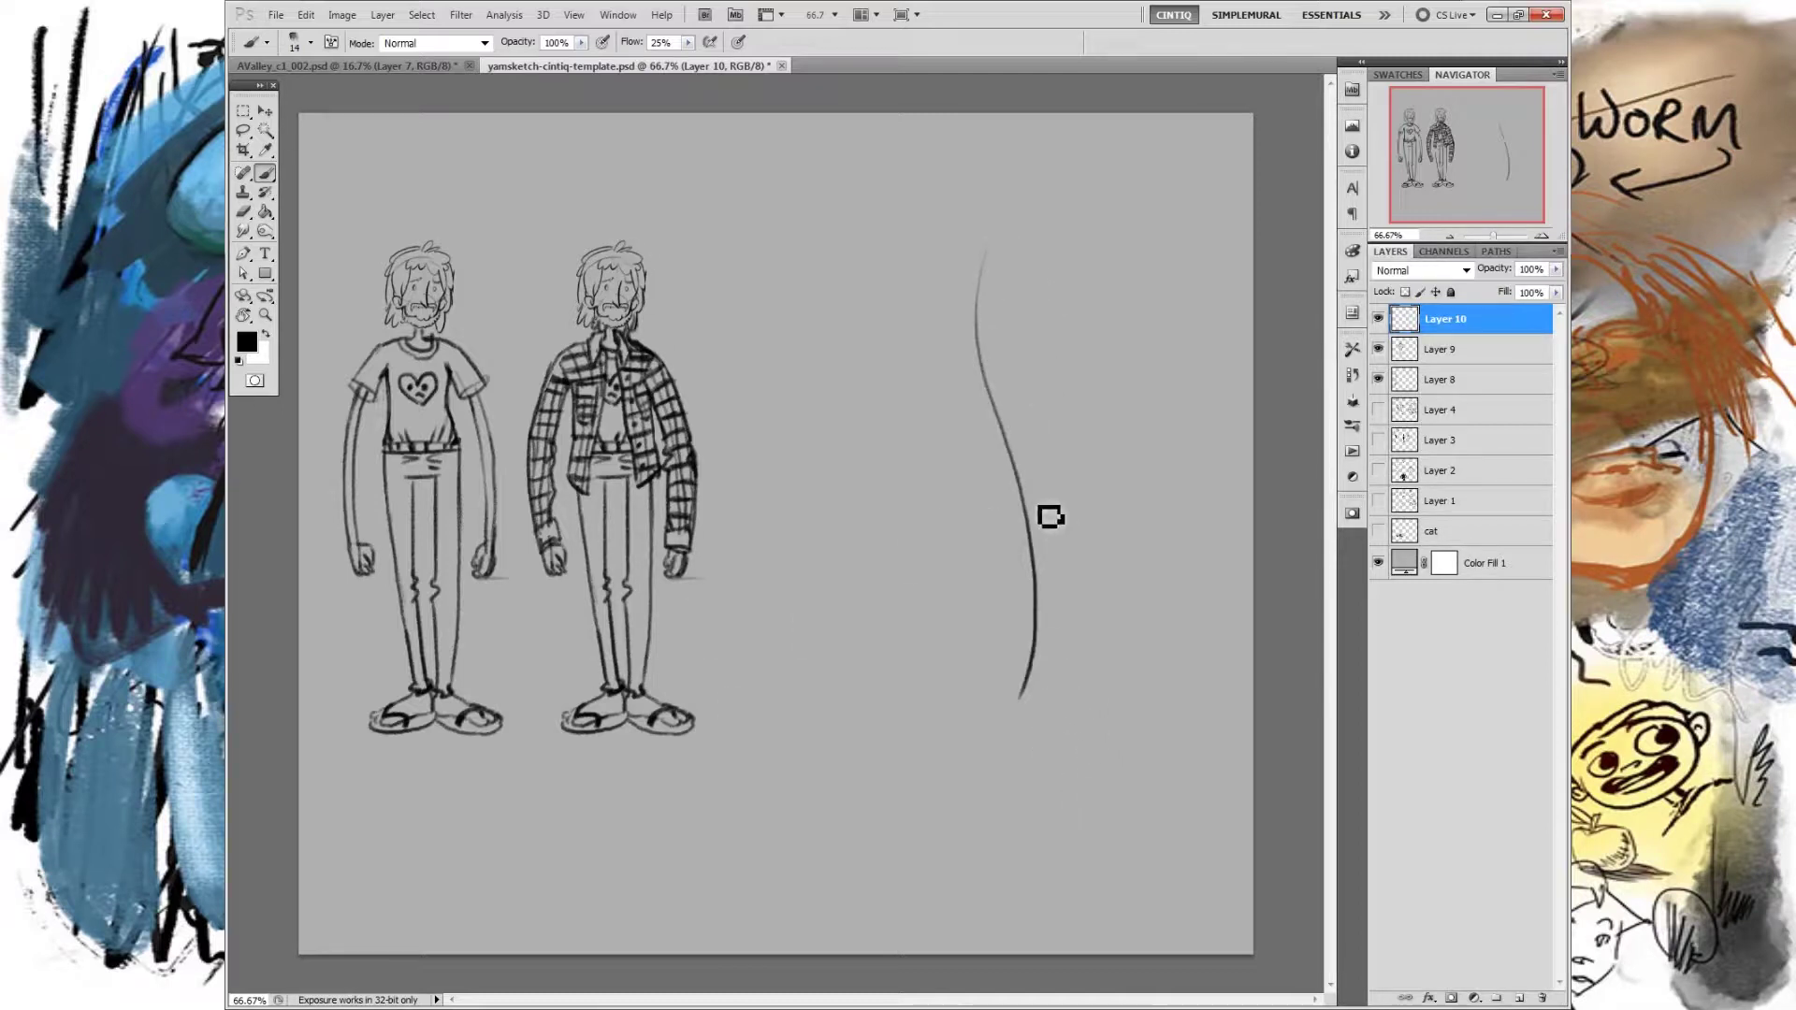
{"action": "left_click_drag", "start_coordinate": [1009, 198], "coordinate": [968, 379]}
{"action": "key", "text": "ctrl+z"}
{"action": "mouse_move", "coordinate": [973, 459]}
{"action": "left_mouse_down"}
{"action": "mouse_move", "coordinate": [1058, 480]}
{"action": "mouse_move", "coordinate": [1041, 470]}
{"action": "left_mouse_up"}
{"action": "mouse_move", "coordinate": [964, 325]}
{"action": "left_mouse_down"}
{"action": "mouse_move", "coordinate": [986, 438]}
{"action": "mouse_move", "coordinate": [1034, 410]}
{"action": "mouse_move", "coordinate": [965, 357]}
{"action": "mouse_move", "coordinate": [1029, 405]}
{"action": "left_mouse_up"}
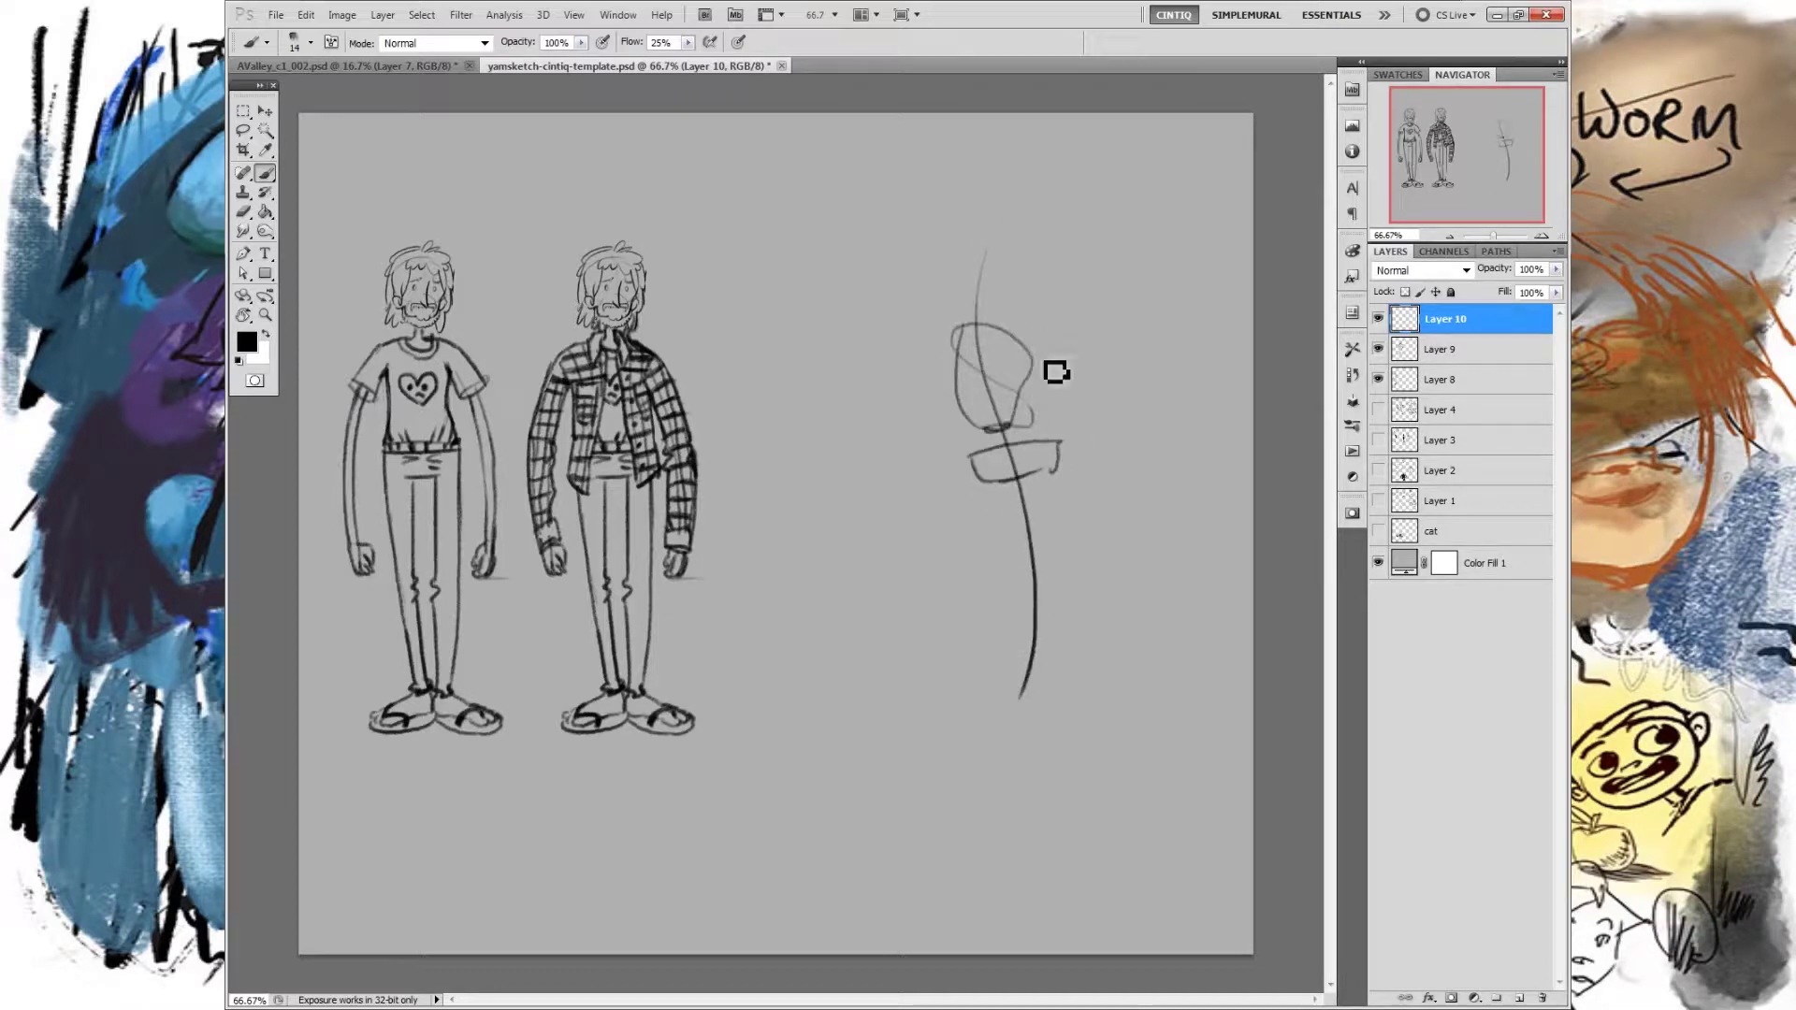
Step: Add the head, two tapering legs and both arms to the rough gesture figure
{"action": "left_click_drag", "start_coordinate": [995, 289], "coordinate": [979, 248]}
{"action": "mouse_move", "coordinate": [994, 496]}
{"action": "left_mouse_down"}
{"action": "mouse_move", "coordinate": [1026, 702]}
{"action": "mouse_move", "coordinate": [1000, 506]}
{"action": "mouse_move", "coordinate": [1045, 481]}
{"action": "mouse_move", "coordinate": [1066, 622]}
{"action": "mouse_move", "coordinate": [1050, 569]}
{"action": "left_mouse_up"}
{"action": "mouse_move", "coordinate": [956, 327]}
{"action": "left_mouse_down"}
{"action": "mouse_move", "coordinate": [877, 432]}
{"action": "mouse_move", "coordinate": [851, 389]}
{"action": "mouse_move", "coordinate": [880, 454]}
{"action": "left_mouse_up"}
{"action": "mouse_move", "coordinate": [1026, 370]}
{"action": "left_mouse_down"}
{"action": "mouse_move", "coordinate": [1131, 472]}
{"action": "mouse_move", "coordinate": [1096, 432]}
{"action": "mouse_move", "coordinate": [1136, 512]}
{"action": "left_mouse_up"}
{"action": "mouse_move", "coordinate": [992, 191]}
{"action": "left_mouse_down"}
{"action": "mouse_move", "coordinate": [975, 830]}
{"action": "mouse_move", "coordinate": [978, 211]}
{"action": "left_mouse_up"}
{"action": "mouse_move", "coordinate": [934, 189]}
{"action": "left_mouse_down"}
{"action": "mouse_move", "coordinate": [1090, 361]}
{"action": "mouse_move", "coordinate": [1010, 739]}
{"action": "left_mouse_up"}
Step: Undo the entire rough gesture figure, including its line of action, back to the empty area
{"action": "key", "text": "ctrl+alt+z"}
{"action": "key", "text": "ctrl+alt+z"}
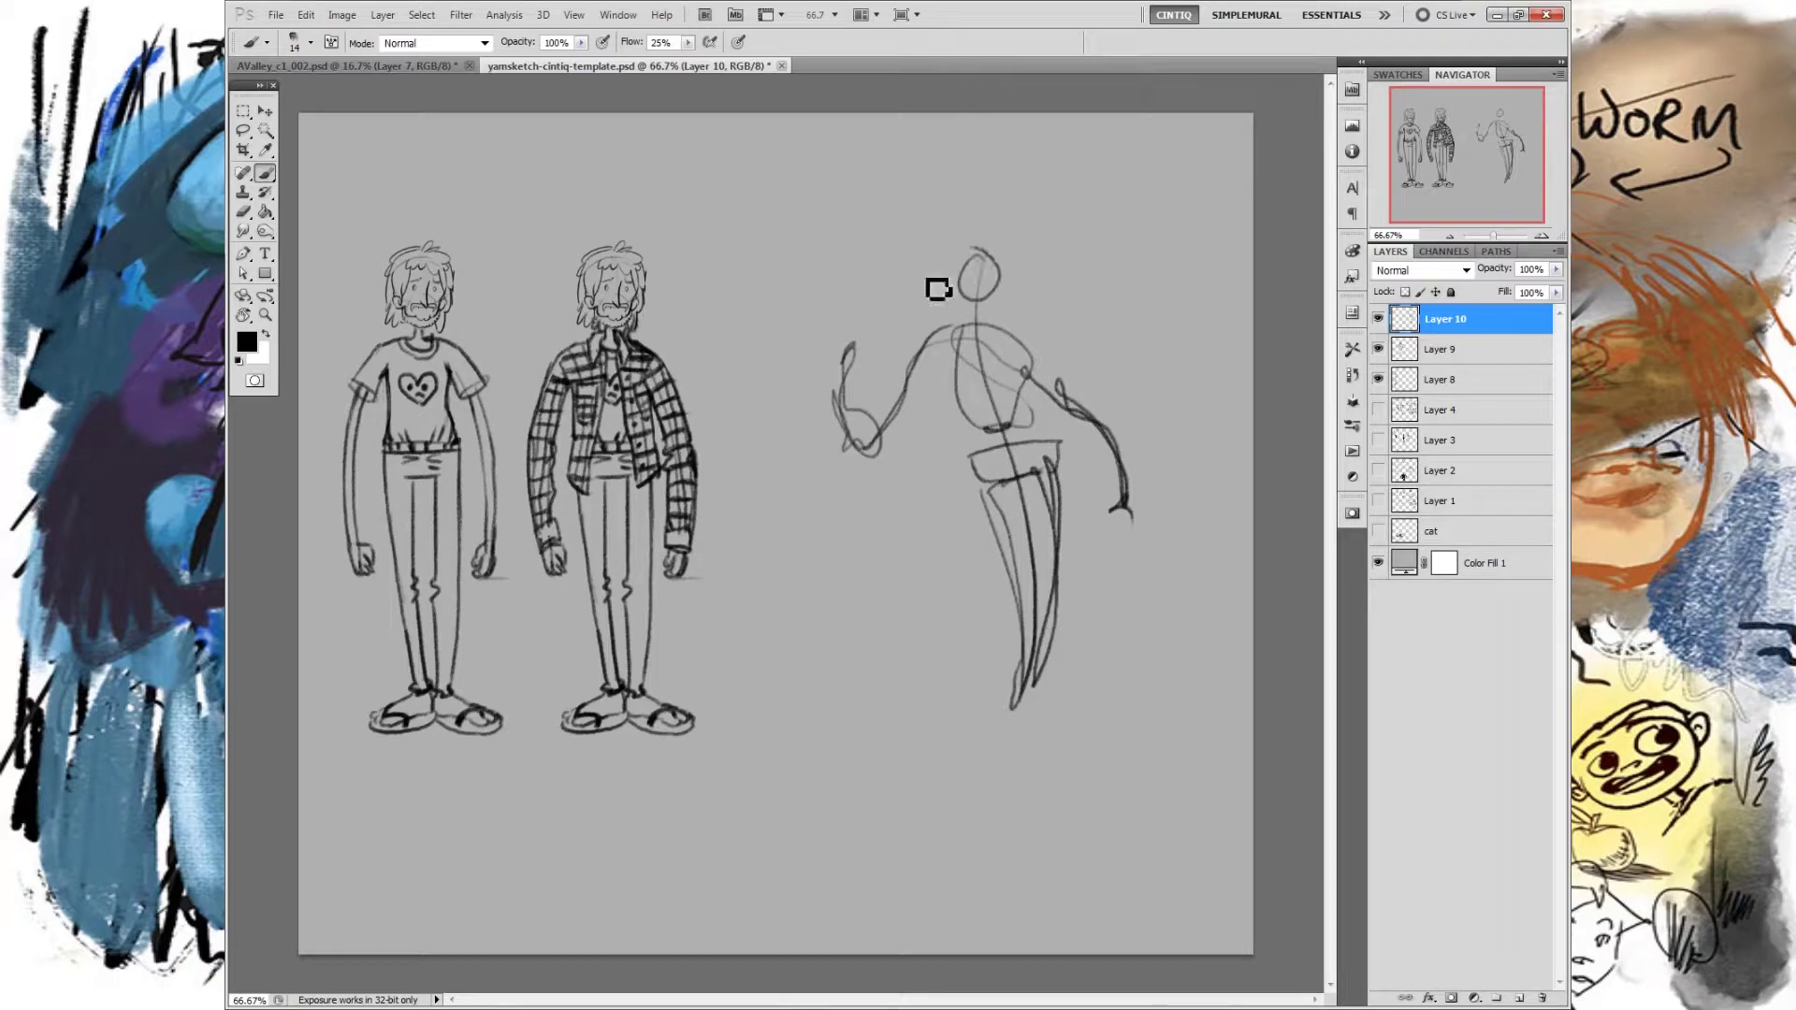
{"action": "key", "text": "ctrl+alt+z"}
{"action": "key", "text": "ctrl+alt+z"}
{"action": "key", "text": "ctrl+alt+z"}
{"action": "key", "text": "ctrl+alt+z"}
{"action": "key", "text": "ctrl+alt+z"}
{"action": "key", "text": "ctrl+alt+z"}
{"action": "key", "text": "ctrl+alt+z"}
{"action": "key", "text": "ctrl+alt+z"}
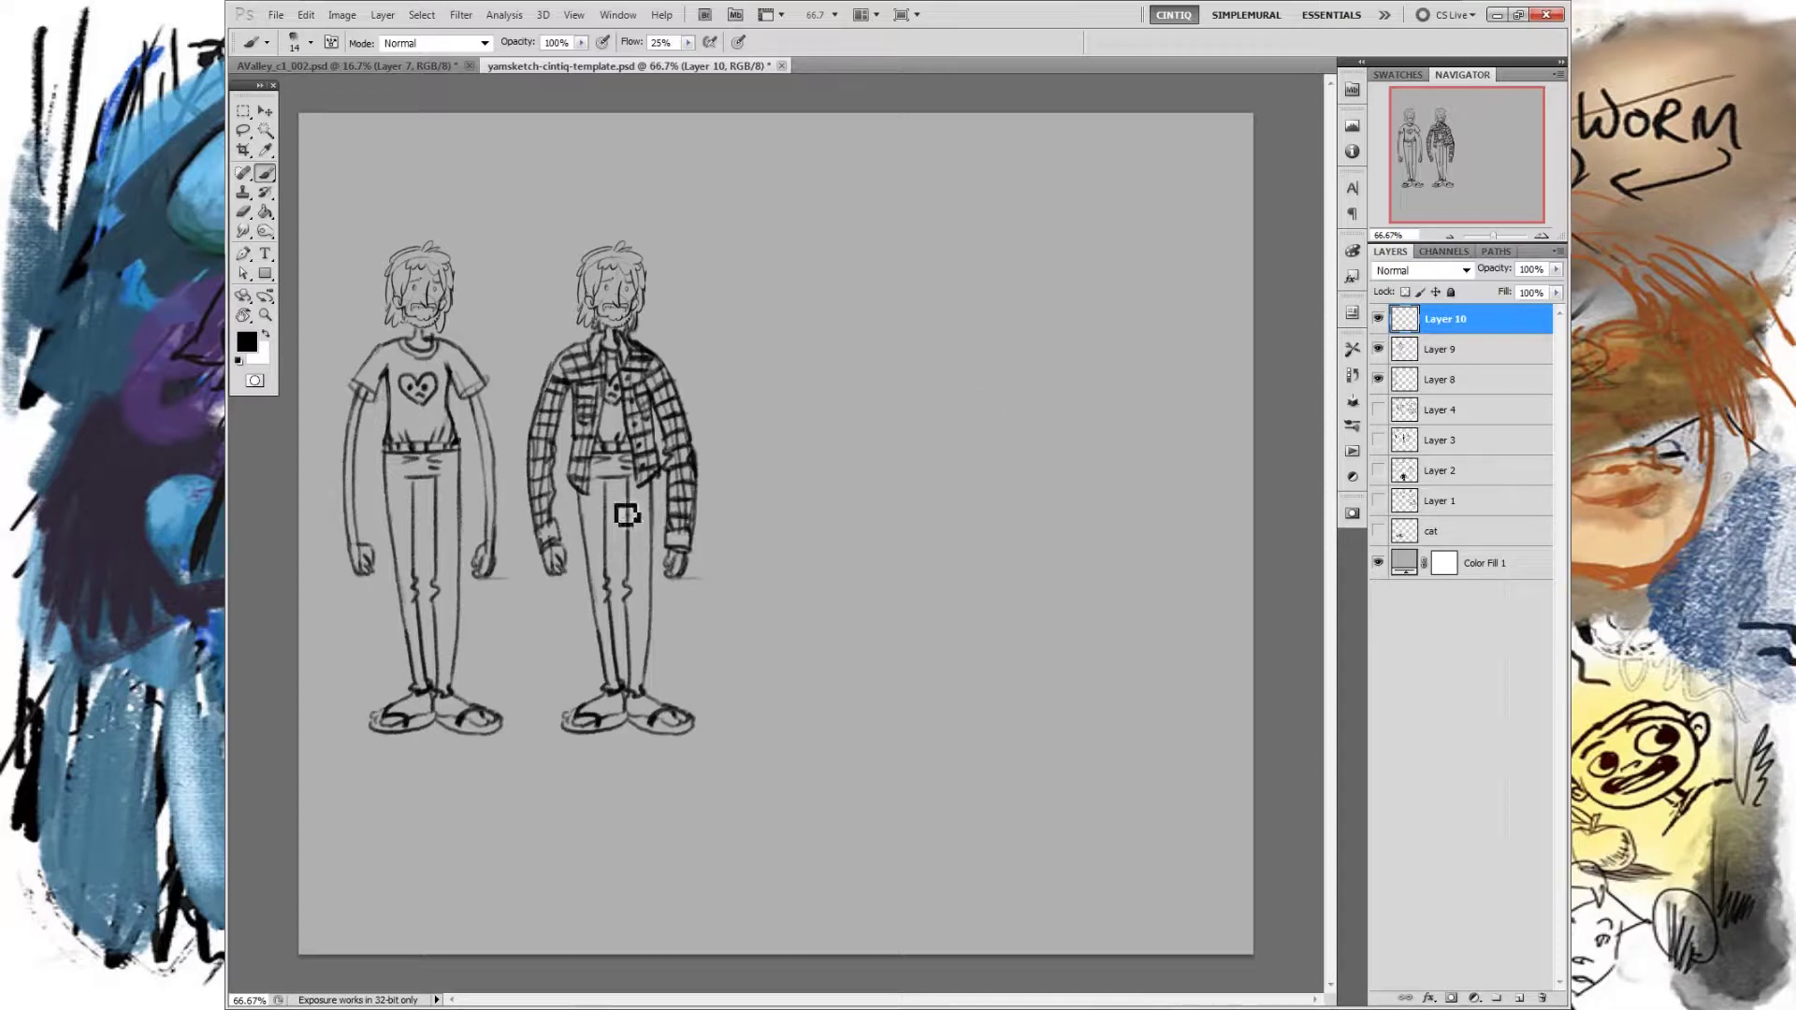
Step: Try a C-shaped curve and a hooked, hunched-over curve as lines of action, undoing each
{"action": "left_click_drag", "start_coordinate": [979, 363], "coordinate": [1019, 482]}
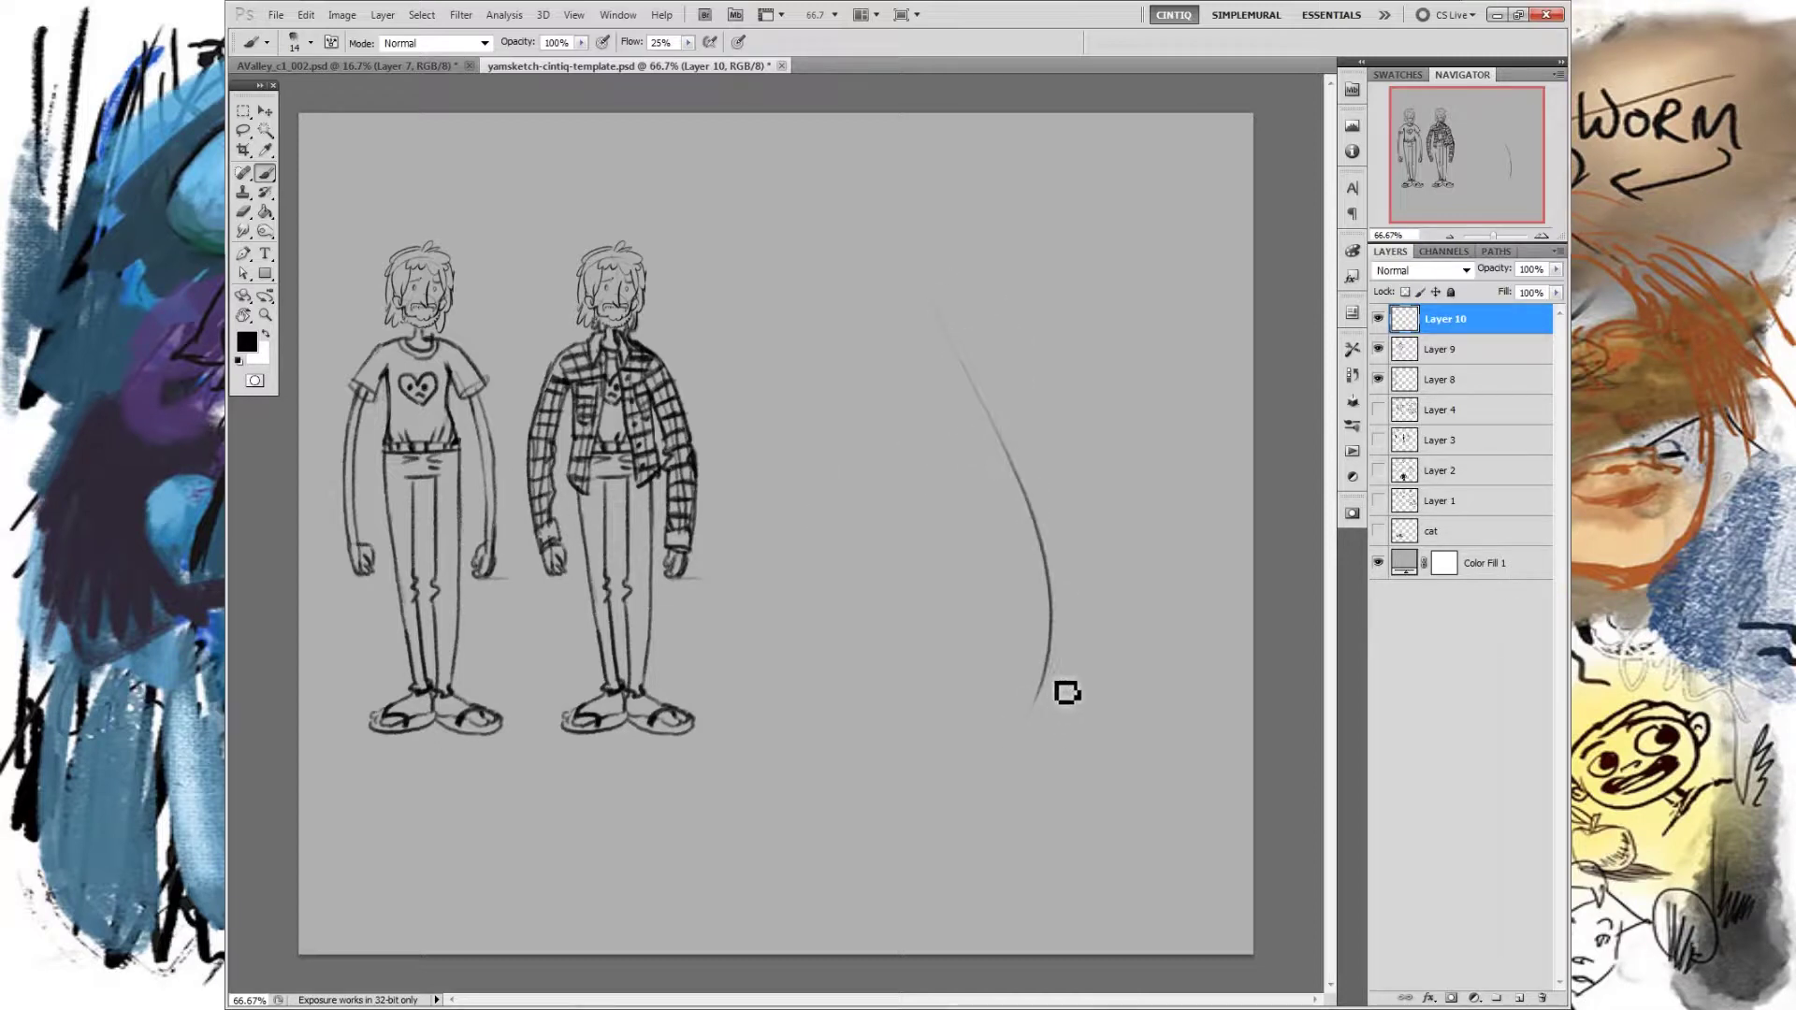
{"action": "key", "text": "ctrl+alt+z"}
{"action": "left_click_drag", "start_coordinate": [926, 381], "coordinate": [938, 722]}
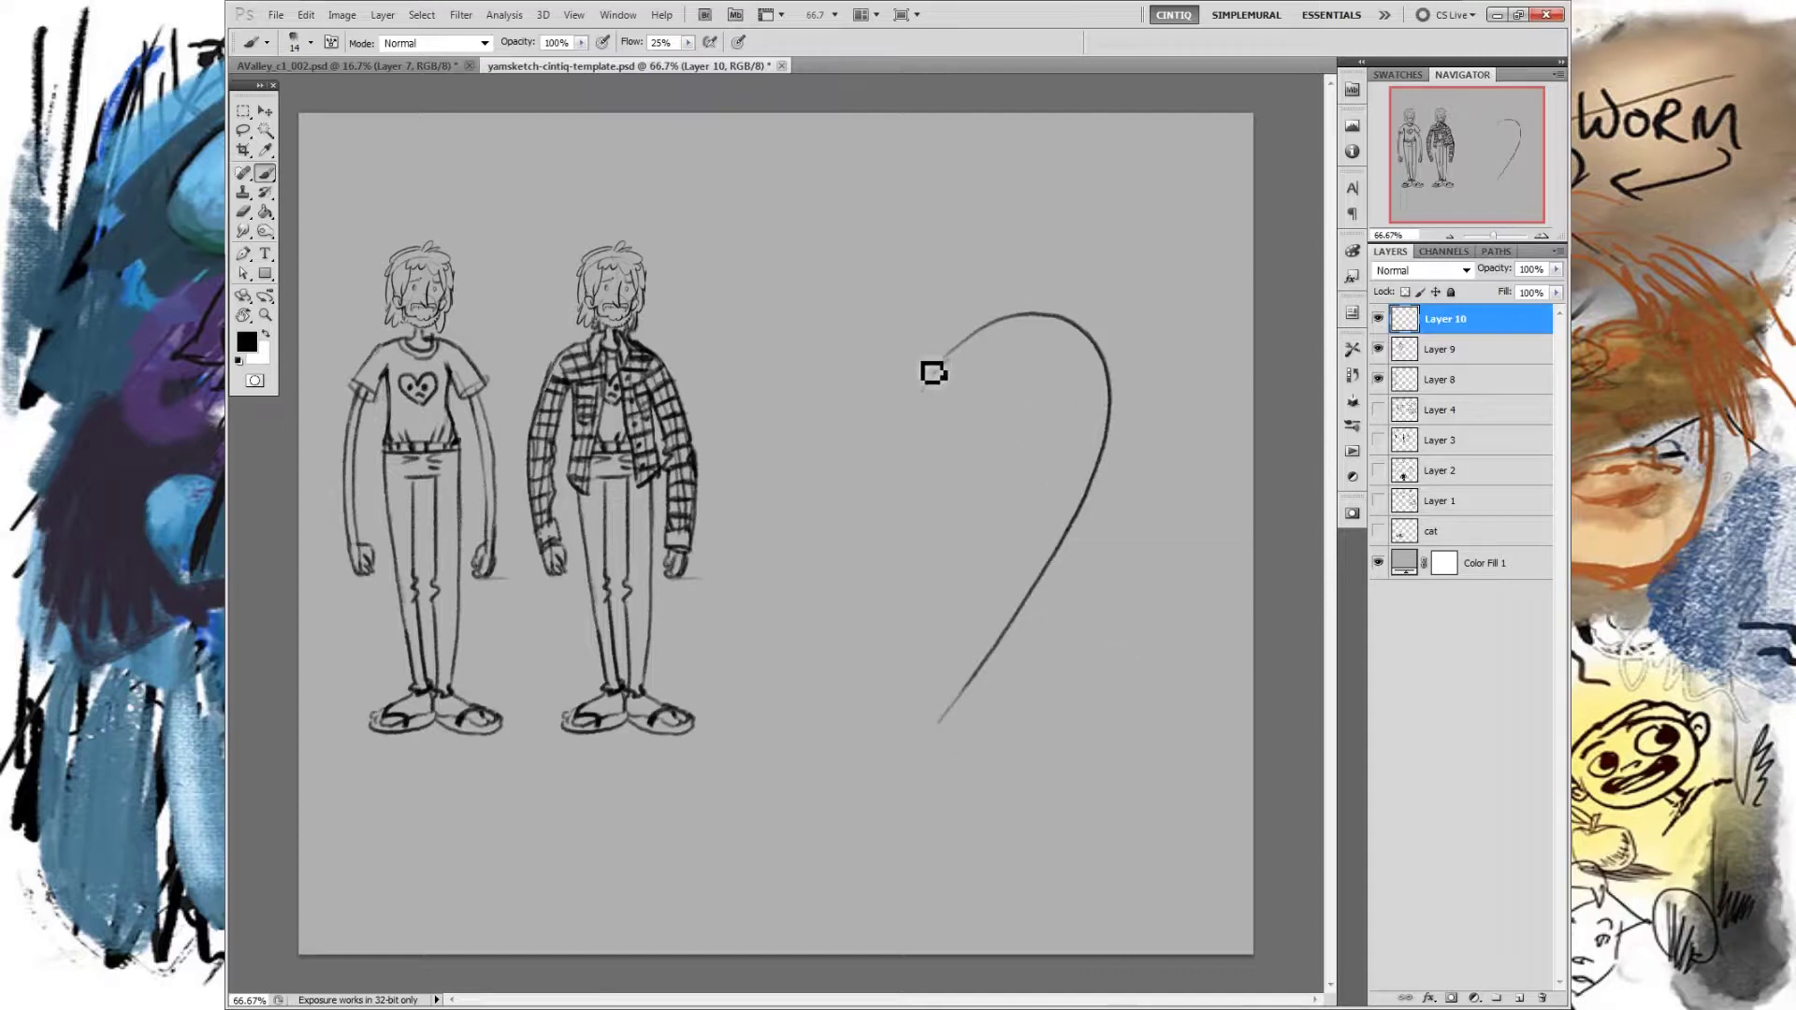
{"action": "left_click_drag", "start_coordinate": [958, 305], "coordinate": [973, 345]}
{"action": "key", "text": "ctrl+z"}
{"action": "left_click_drag", "start_coordinate": [895, 415], "coordinate": [1067, 561]}
{"action": "key", "text": "ctrl+alt+z"}
{"action": "key", "text": "ctrl+alt+z"}
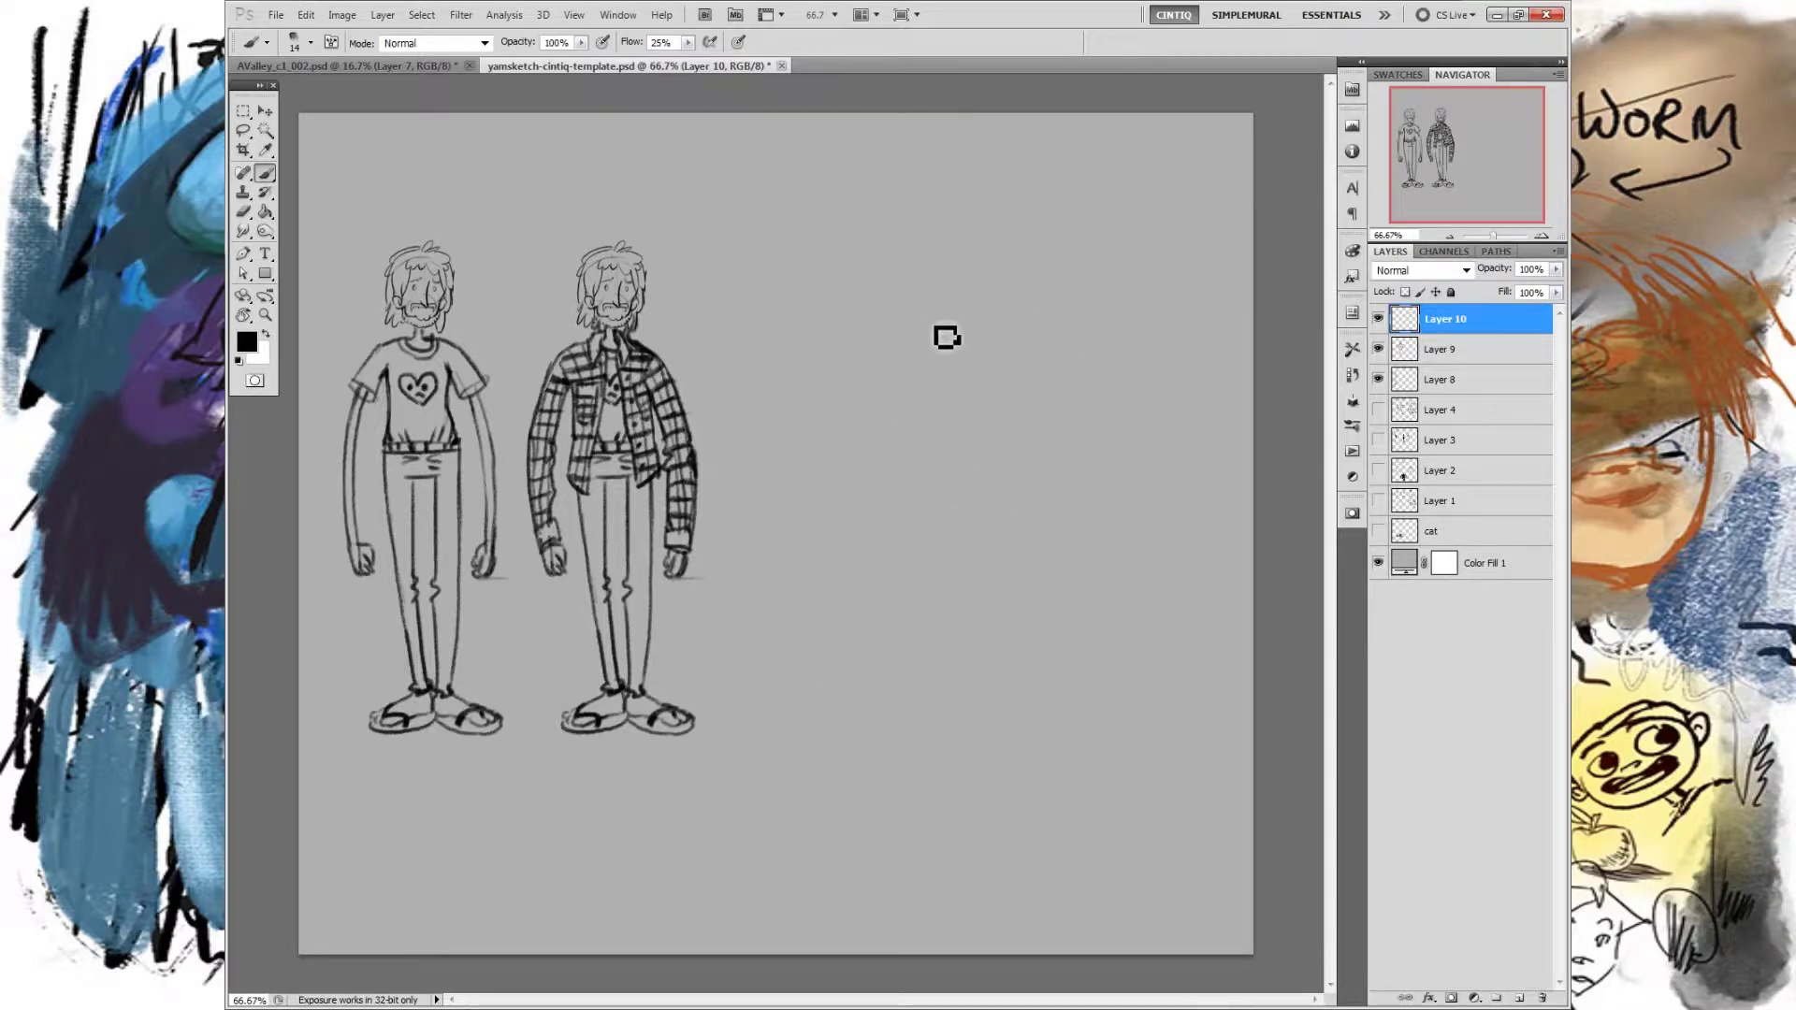
Step: Sketch a tall, strongly leaning S-shaped line of action beside the figures, replacing the trial curves
{"action": "left_click_drag", "start_coordinate": [933, 349], "coordinate": [1006, 619]}
{"action": "key", "text": "ctrl+z"}
{"action": "left_click_drag", "start_coordinate": [1055, 273], "coordinate": [999, 696]}
{"action": "key", "text": "ctrl+z"}
{"action": "mouse_move", "coordinate": [1092, 290]}
{"action": "left_mouse_down"}
{"action": "mouse_move", "coordinate": [942, 634]}
{"action": "mouse_move", "coordinate": [1005, 720]}
{"action": "left_mouse_up"}
Step: Rough in the head and jaw circles beside the top of the curve, and block in the slanted torso below
{"action": "left_click_drag", "start_coordinate": [1098, 271], "coordinate": [1074, 279]}
{"action": "key", "text": "ctrl+z"}
{"action": "left_click_drag", "start_coordinate": [1067, 284], "coordinate": [1081, 269]}
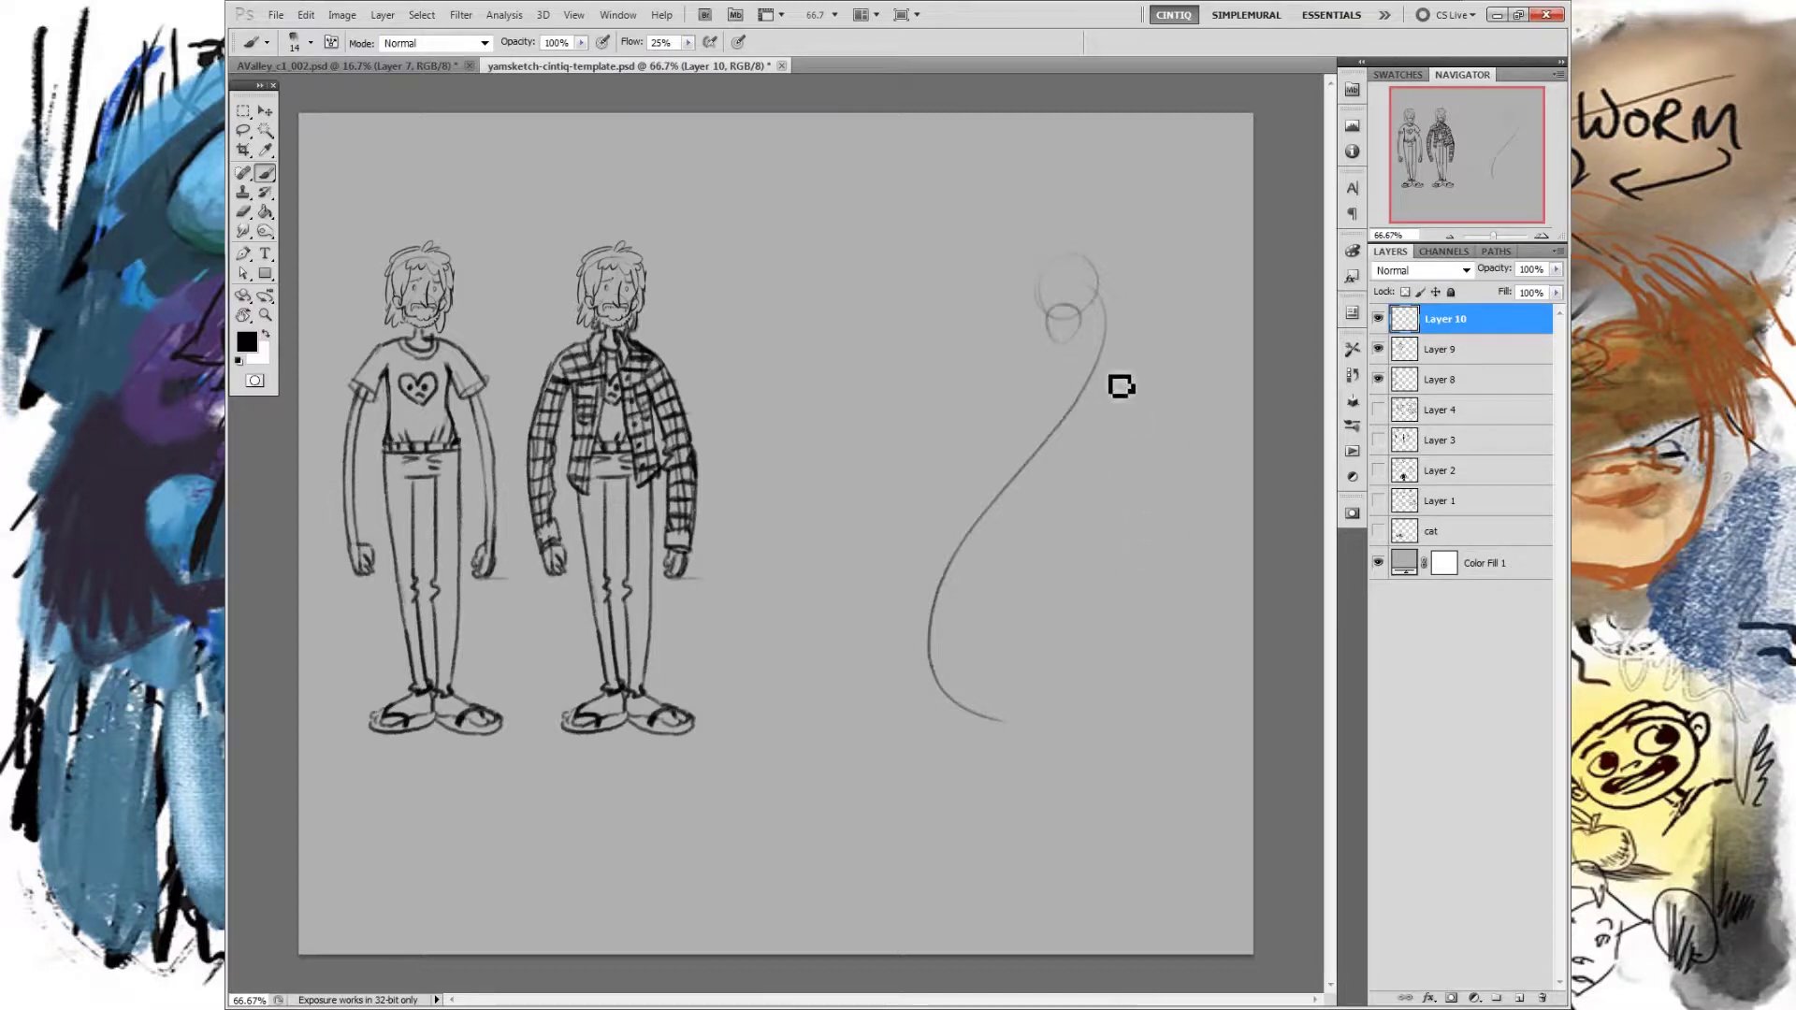
{"action": "key", "text": "ctrl+z"}
{"action": "mouse_move", "coordinate": [1076, 283]}
{"action": "left_mouse_down"}
{"action": "mouse_move", "coordinate": [1060, 318]}
{"action": "mouse_move", "coordinate": [1067, 274]}
{"action": "mouse_move", "coordinate": [1103, 301]}
{"action": "left_mouse_up"}
{"action": "mouse_move", "coordinate": [1089, 349]}
{"action": "left_mouse_down"}
{"action": "mouse_move", "coordinate": [1020, 436]}
{"action": "mouse_move", "coordinate": [1035, 449]}
{"action": "mouse_move", "coordinate": [1111, 335]}
{"action": "mouse_move", "coordinate": [1118, 381]}
{"action": "mouse_move", "coordinate": [1059, 468]}
{"action": "left_mouse_up"}
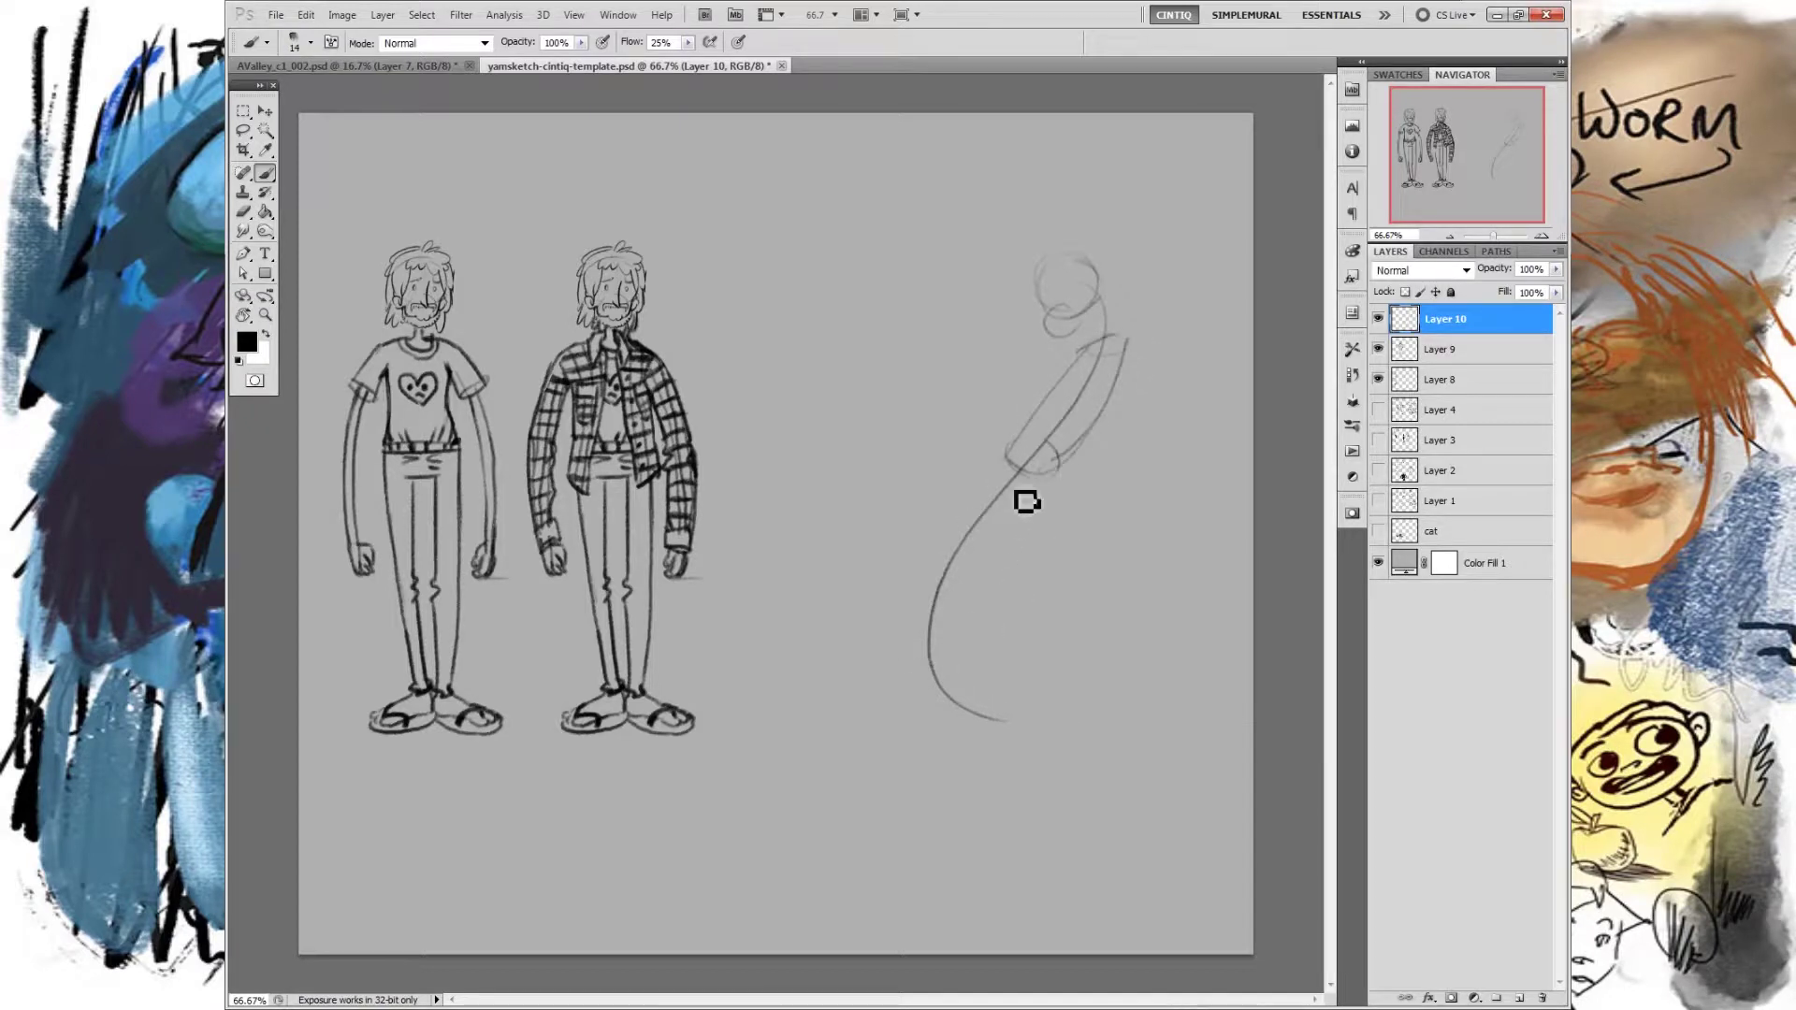
Step: Sketch the hips and the standing leg along the line of action, undoing a separate trial leg
{"action": "mouse_move", "coordinate": [1053, 465]}
{"action": "left_mouse_down"}
{"action": "mouse_move", "coordinate": [1052, 507]}
{"action": "mouse_move", "coordinate": [1028, 547]}
{"action": "mouse_move", "coordinate": [1020, 470]}
{"action": "mouse_move", "coordinate": [924, 644]}
{"action": "left_mouse_up"}
{"action": "left_click_drag", "start_coordinate": [1027, 470], "coordinate": [950, 659]}
{"action": "mouse_move", "coordinate": [1057, 510]}
{"action": "left_mouse_down"}
{"action": "mouse_move", "coordinate": [1082, 720]}
{"action": "mouse_move", "coordinate": [1110, 525]}
{"action": "mouse_move", "coordinate": [1086, 524]}
{"action": "mouse_move", "coordinate": [1109, 519]}
{"action": "mouse_move", "coordinate": [1111, 711]}
{"action": "left_mouse_up"}
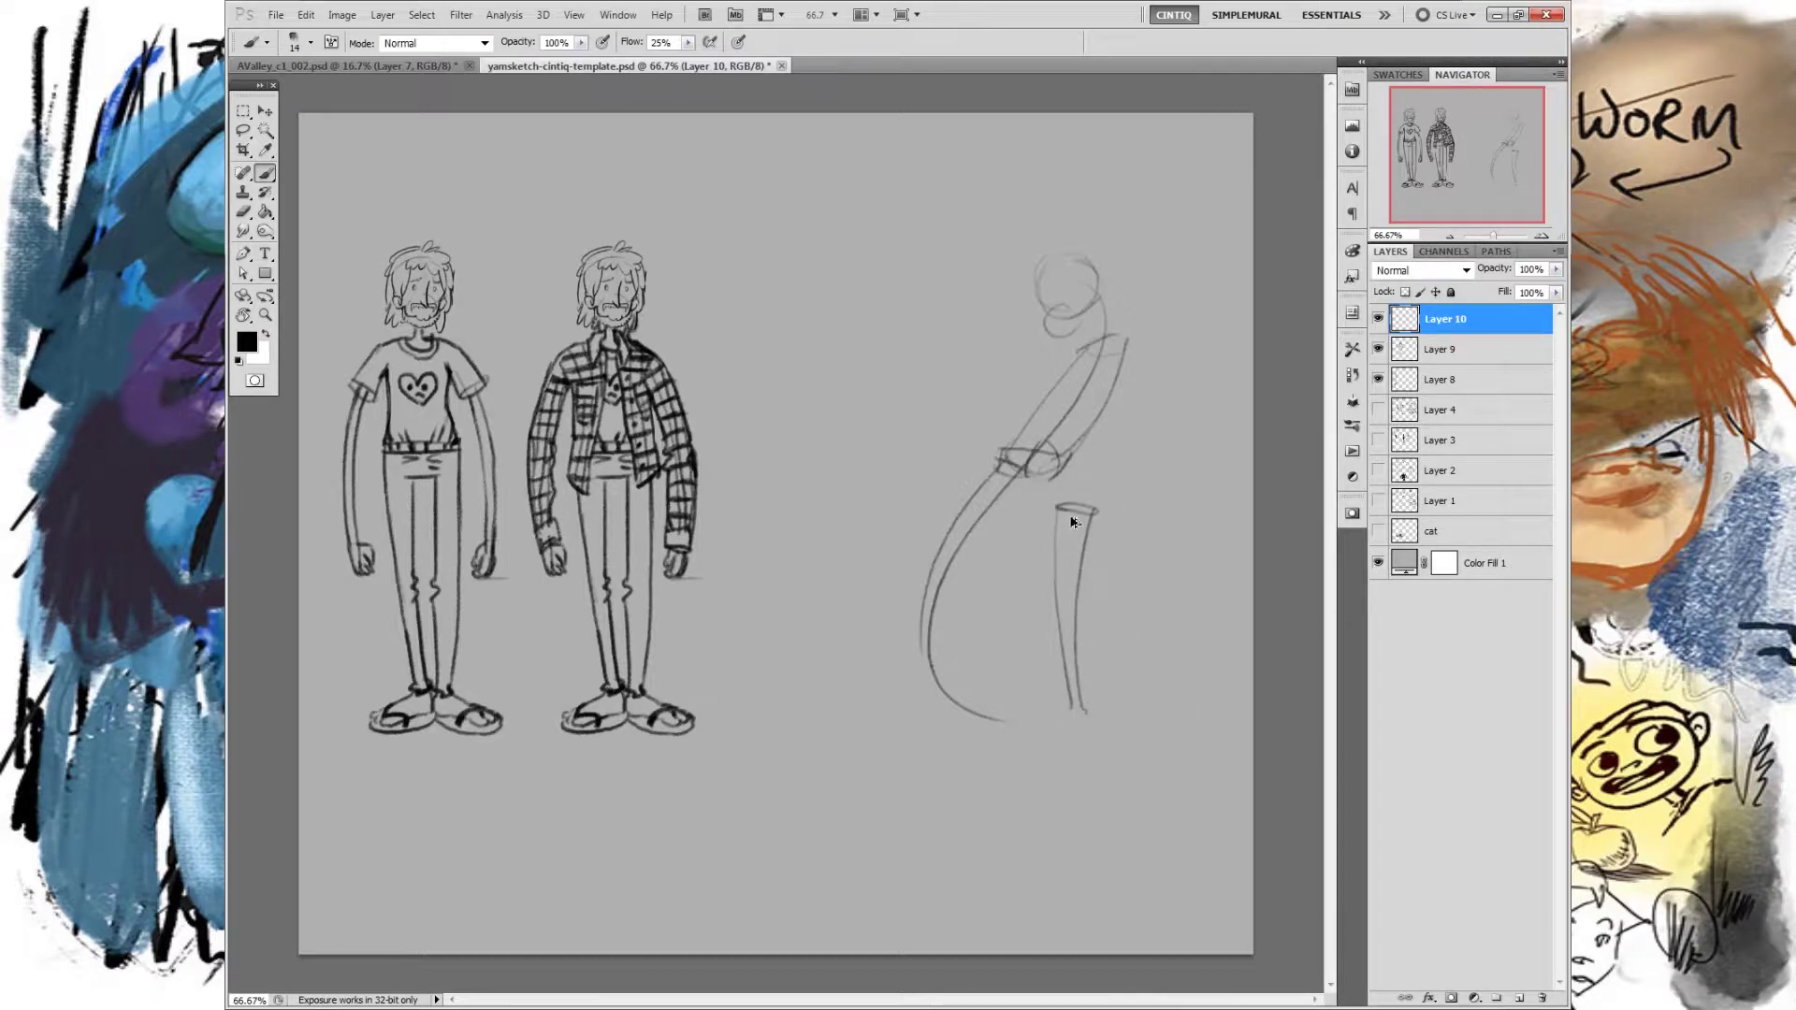
{"action": "key", "text": "ctrl+alt+z"}
{"action": "key", "text": "ctrl+alt+z"}
Step: Draw the standing foot line and a second leg lifted and bent sharply at the knee, replacing the straighter second leg
{"action": "left_click_drag", "start_coordinate": [1018, 468], "coordinate": [1067, 730]}
{"action": "left_click_drag", "start_coordinate": [932, 733], "coordinate": [1040, 742]}
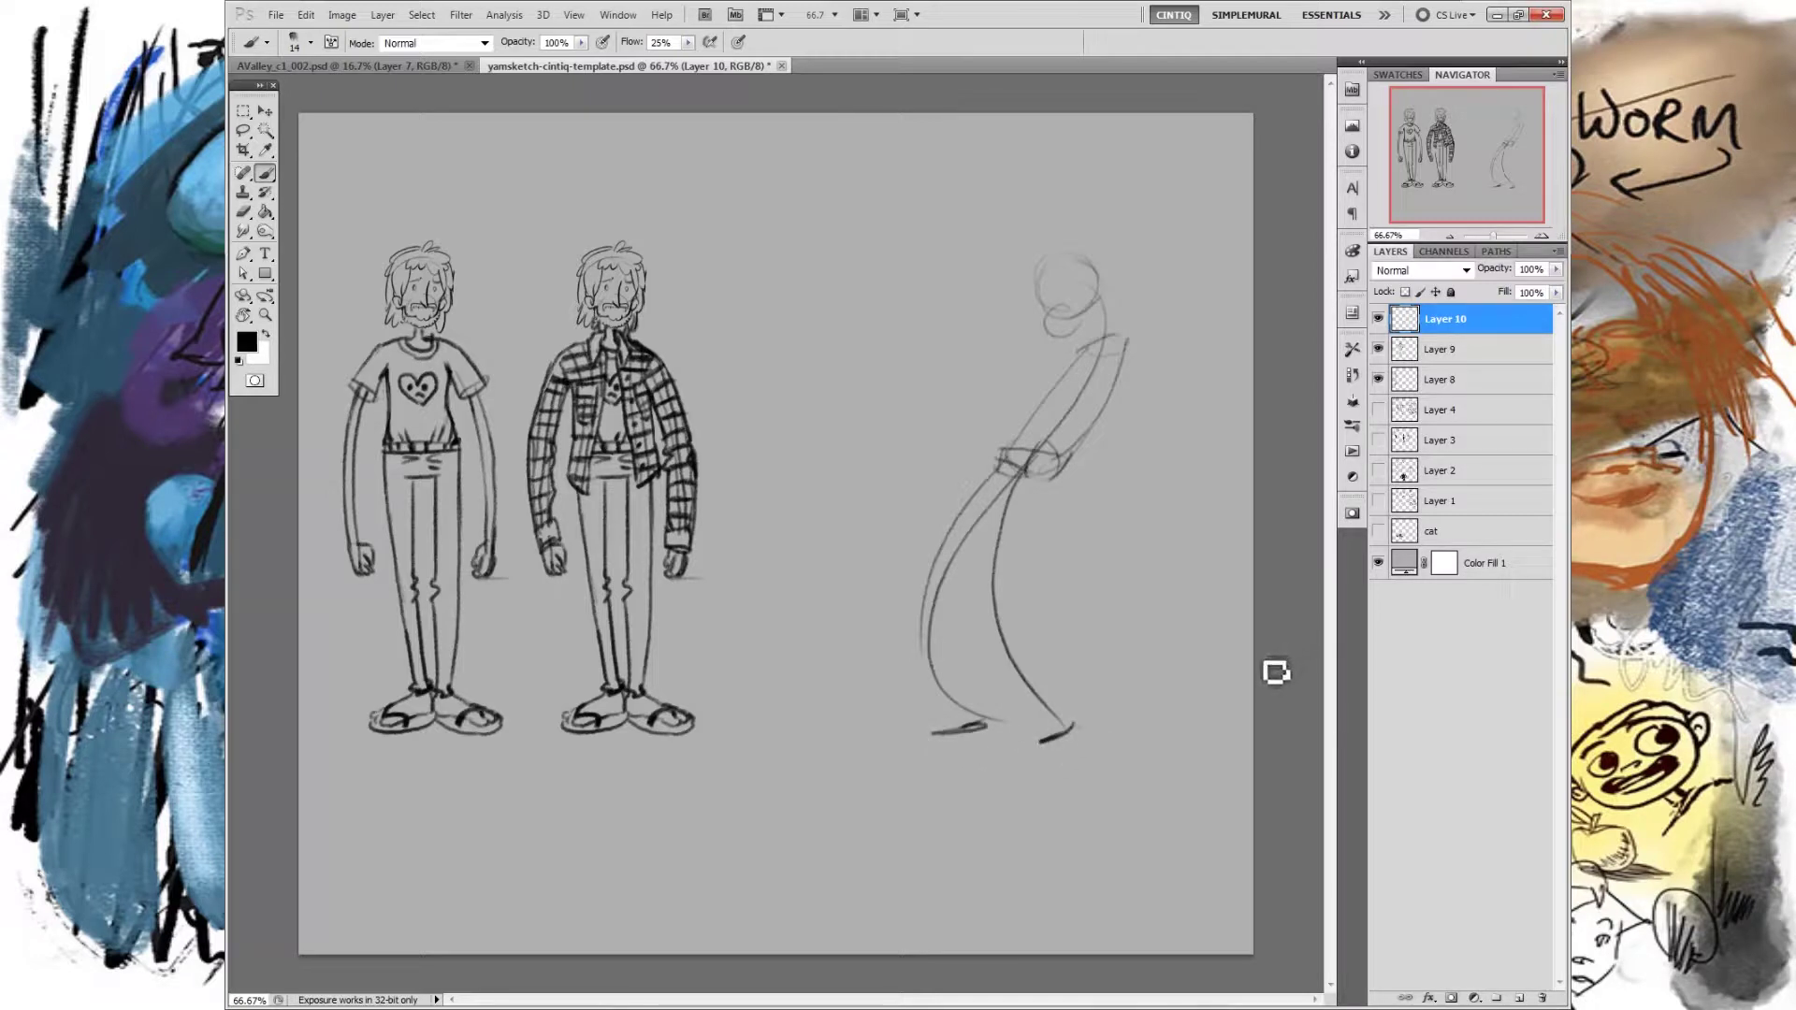
{"action": "mouse_move", "coordinate": [1021, 475]}
{"action": "left_mouse_down"}
{"action": "mouse_move", "coordinate": [913, 587]}
{"action": "mouse_move", "coordinate": [1034, 662]}
{"action": "left_mouse_up"}
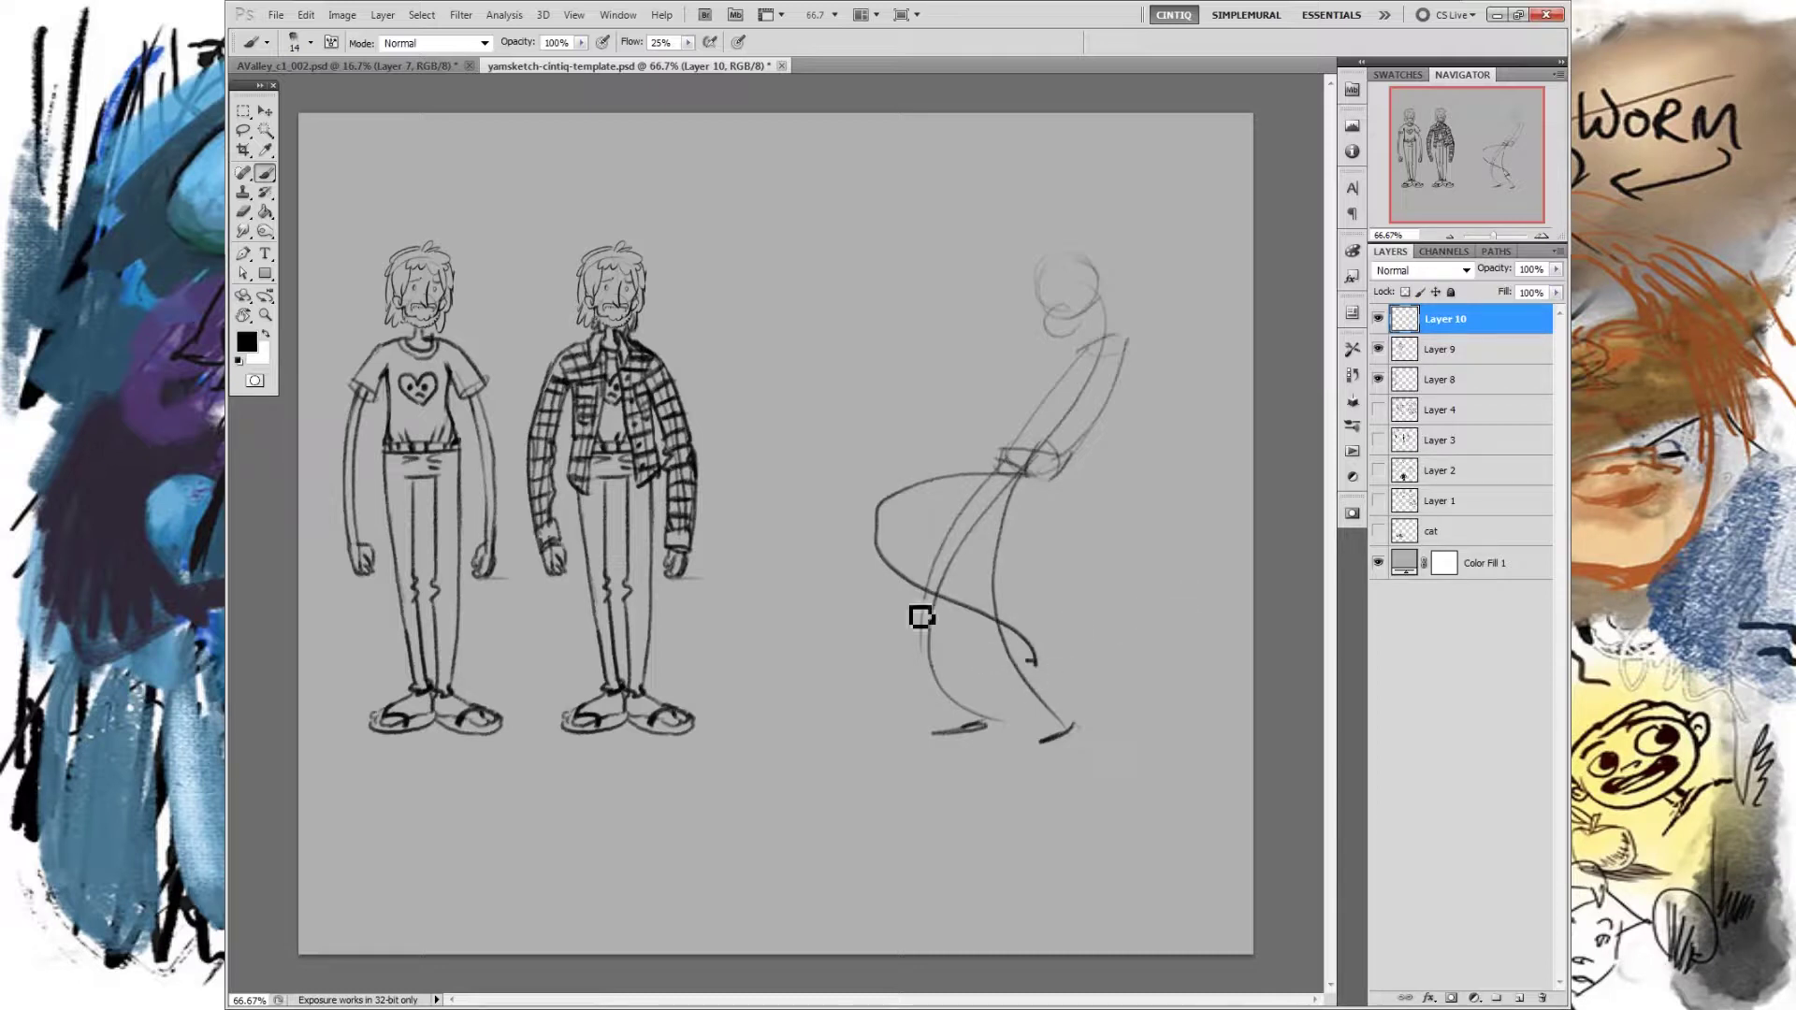
{"action": "left_click_drag", "start_coordinate": [877, 545], "coordinate": [1065, 463]}
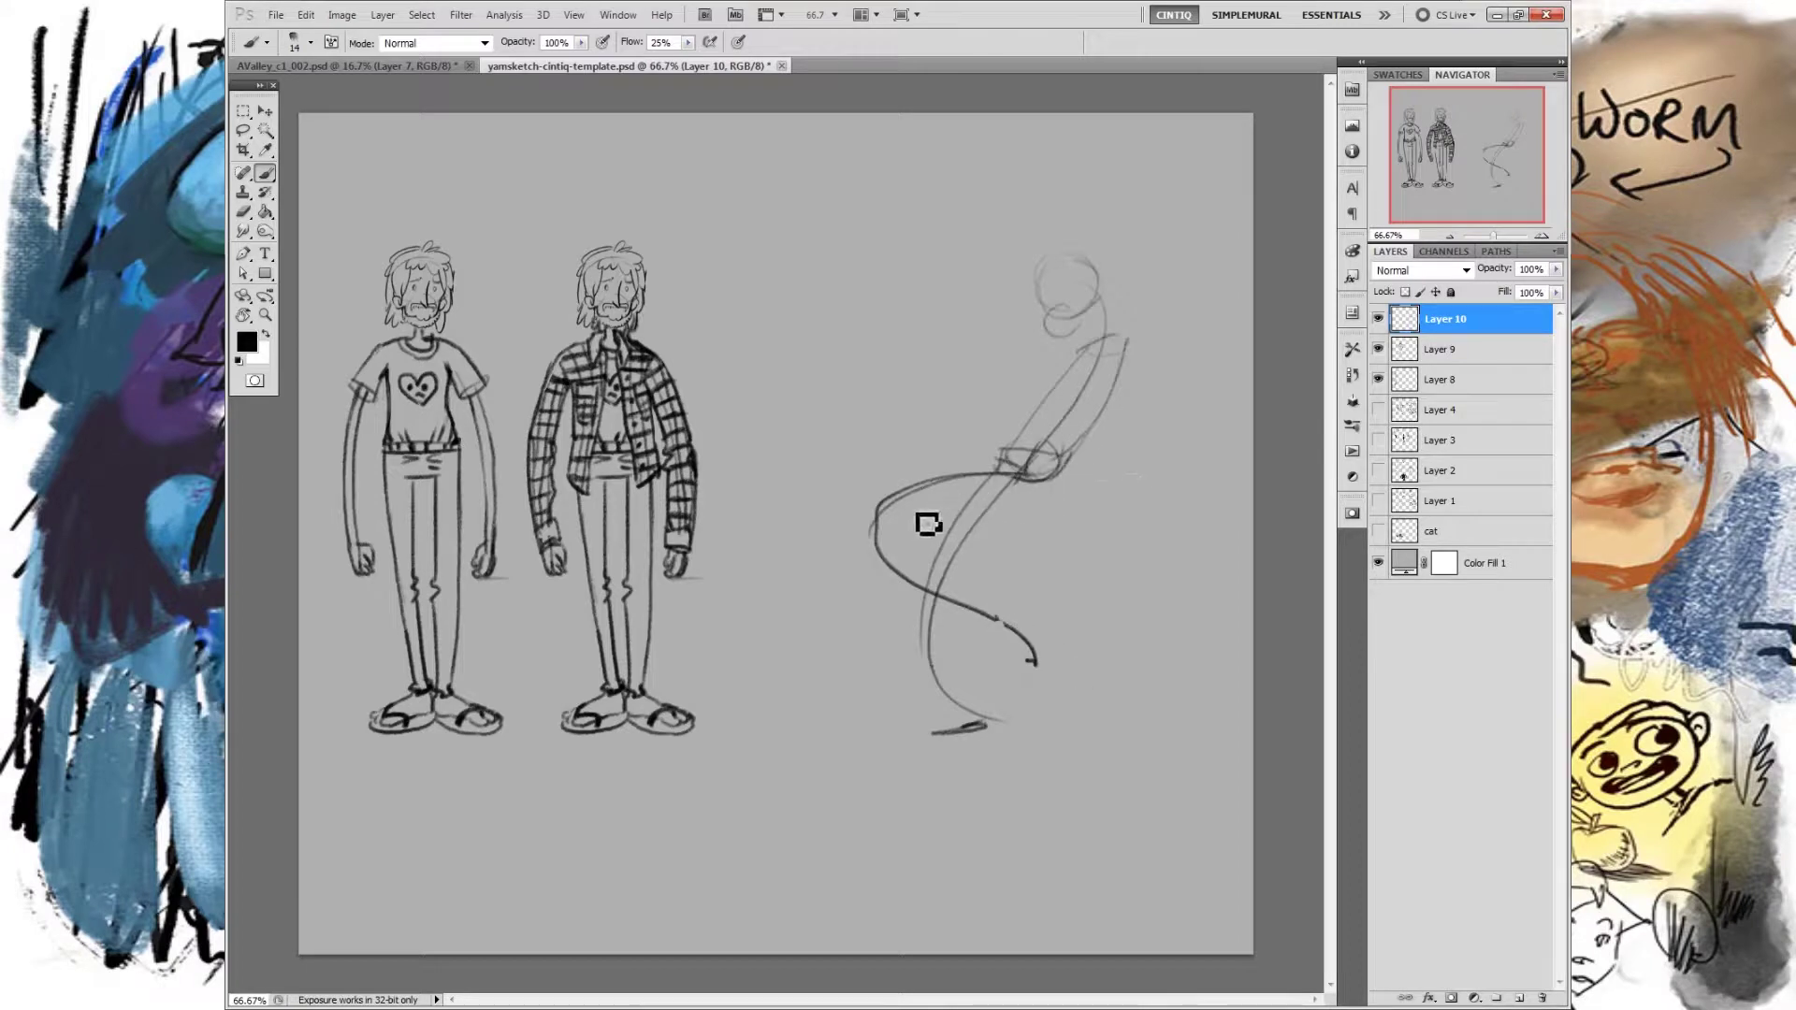
{"action": "left_click_drag", "start_coordinate": [1019, 475], "coordinate": [912, 577]}
{"action": "left_click_drag", "start_coordinate": [869, 535], "coordinate": [969, 598]}
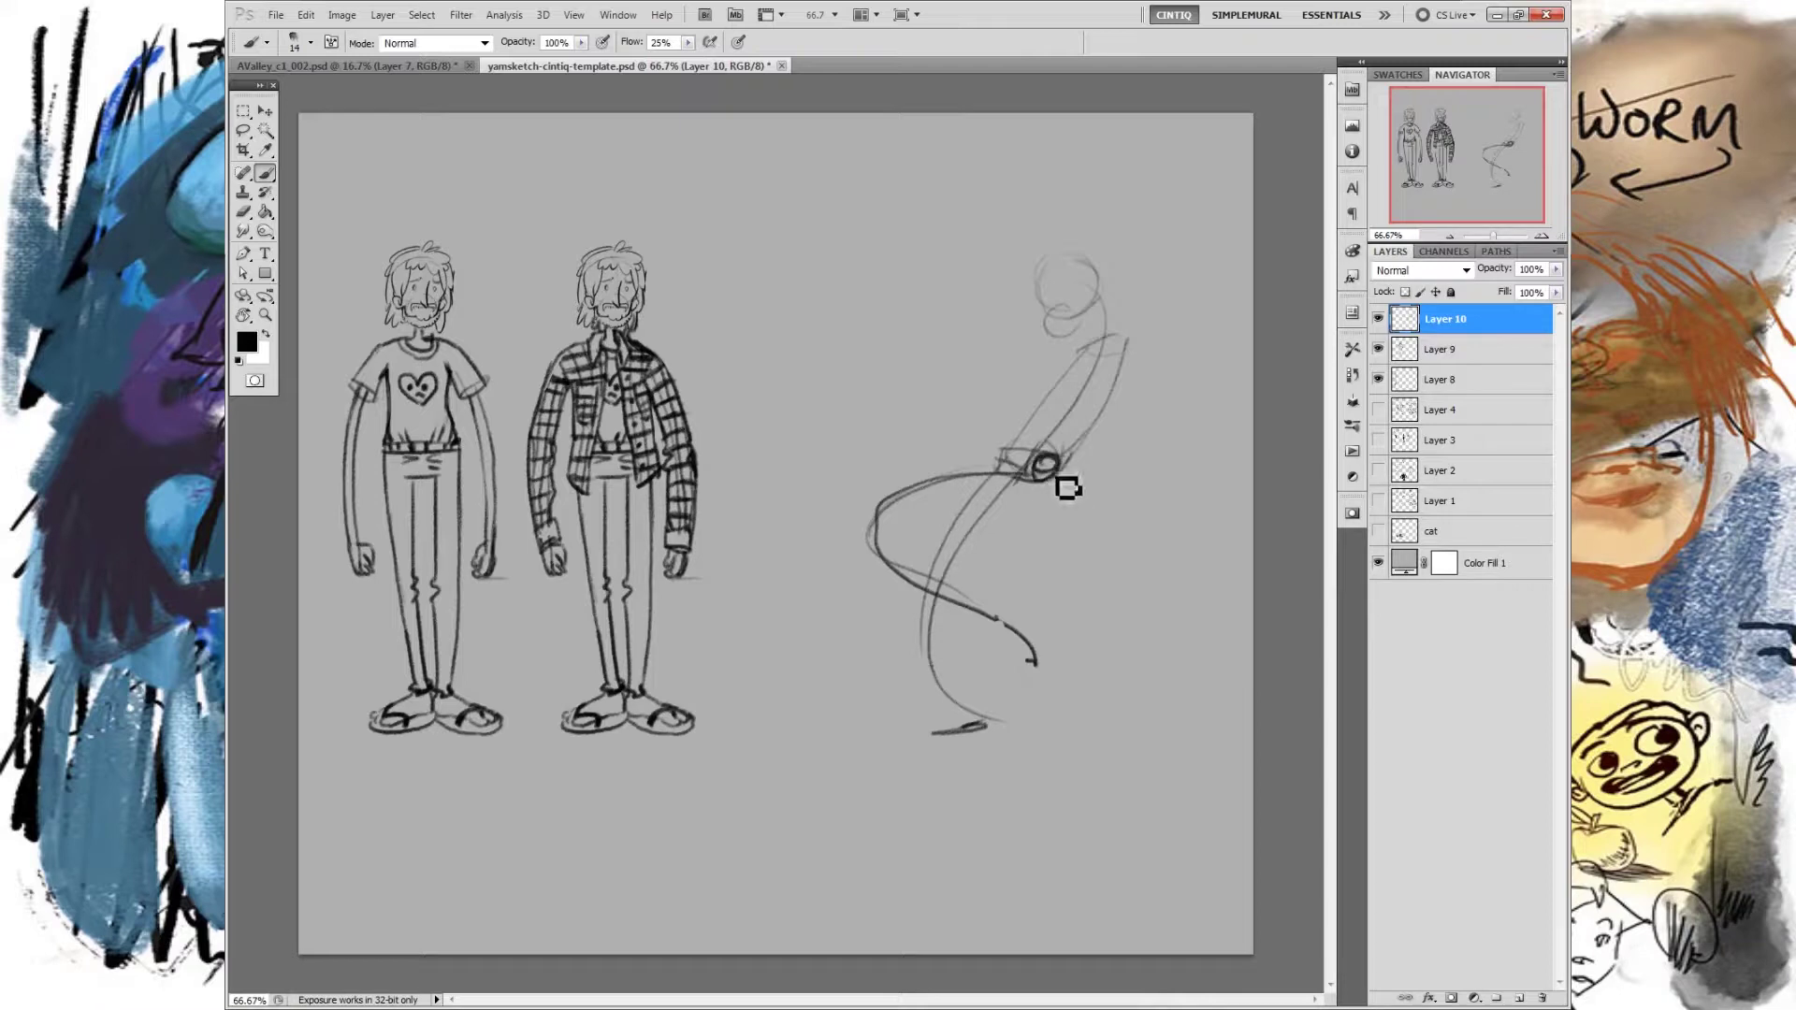
Step: Try a hip joint circle, leg strokes and raised-foot marks on the gesture figure, undoing each
{"action": "mouse_move", "coordinate": [1036, 472]}
{"action": "left_mouse_down"}
{"action": "mouse_move", "coordinate": [1012, 465]}
{"action": "mouse_move", "coordinate": [1031, 474]}
{"action": "mouse_move", "coordinate": [947, 677]}
{"action": "mouse_move", "coordinate": [967, 716]}
{"action": "left_mouse_up"}
{"action": "key", "text": "ctrl+z"}
{"action": "key", "text": "ctrl+z"}
{"action": "key", "text": "ctrl+z"}
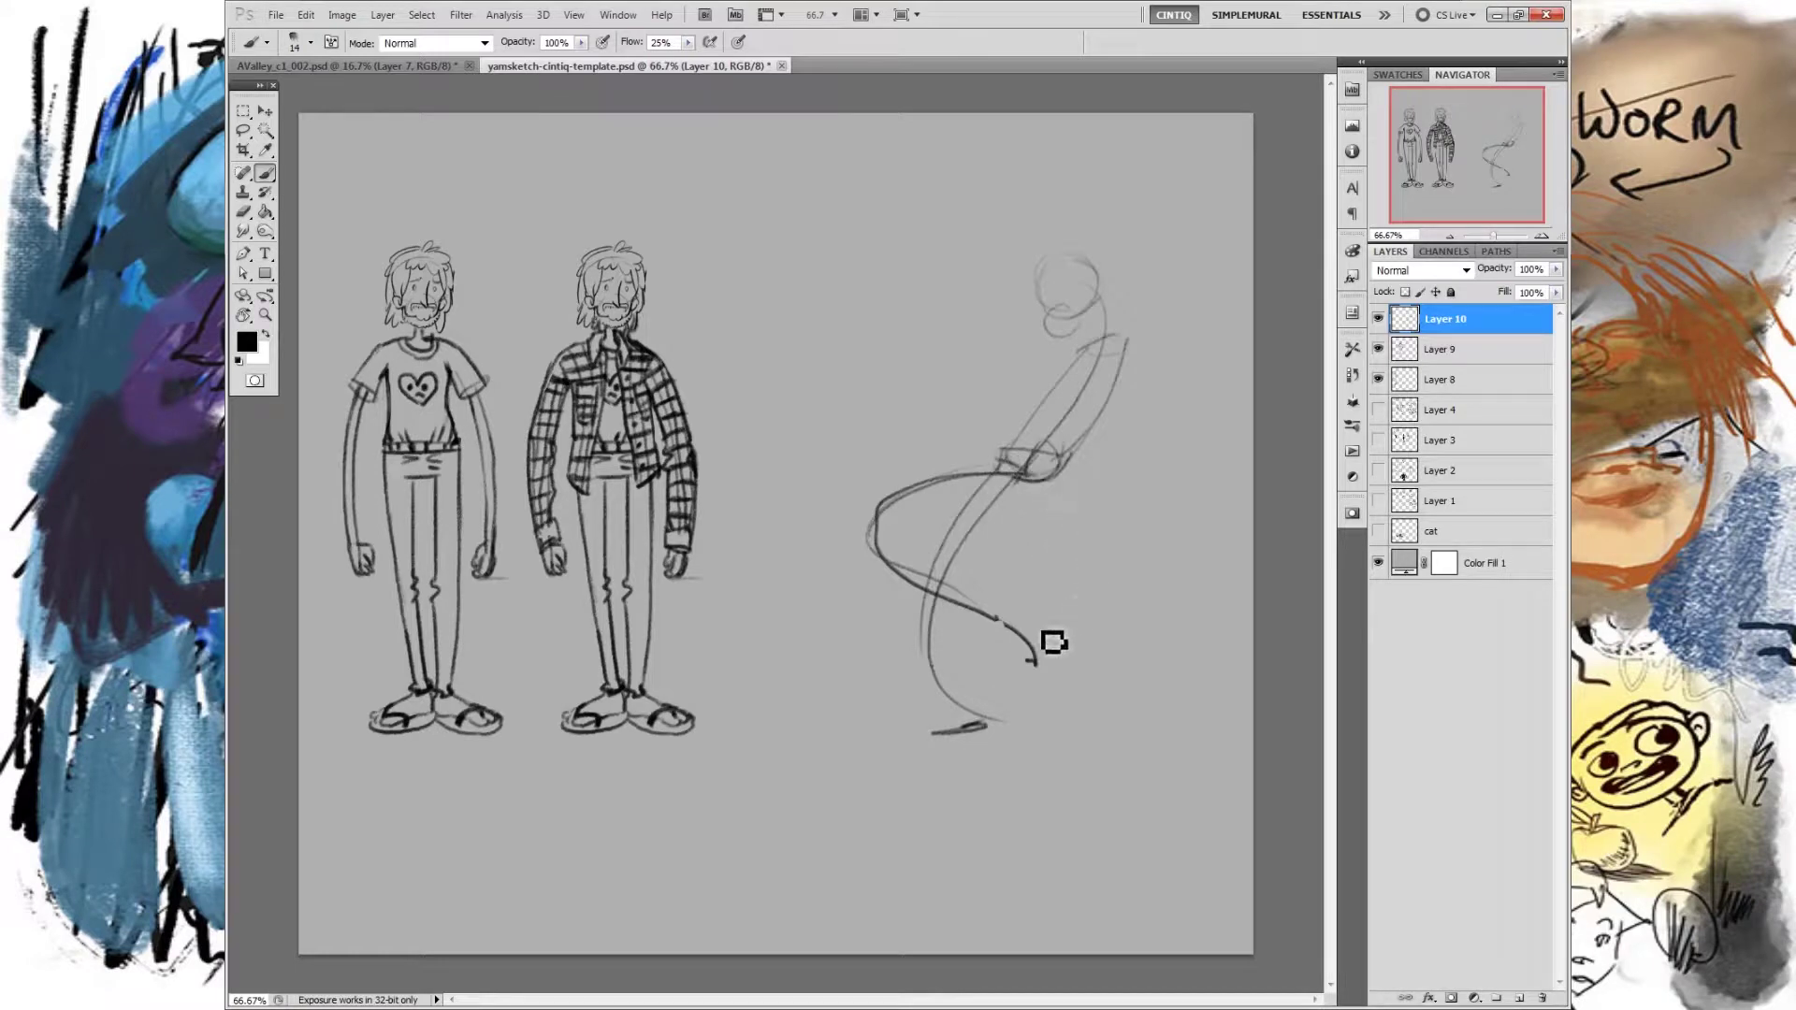
{"action": "mouse_move", "coordinate": [1030, 654]}
{"action": "left_mouse_down"}
{"action": "mouse_move", "coordinate": [1061, 702]}
{"action": "mouse_move", "coordinate": [1031, 649]}
{"action": "mouse_move", "coordinate": [1007, 677]}
{"action": "mouse_move", "coordinate": [1085, 670]}
{"action": "left_mouse_up"}
{"action": "key", "text": "ctrl+z"}
{"action": "key", "text": "ctrl+z"}
{"action": "key", "text": "ctrl+z"}
Step: Sketch the planted foot and the raised back foot of the gesture figure, adding sandal straps to both
{"action": "mouse_move", "coordinate": [924, 722]}
{"action": "left_mouse_down"}
{"action": "mouse_move", "coordinate": [999, 729]}
{"action": "mouse_move", "coordinate": [959, 728]}
{"action": "left_mouse_up"}
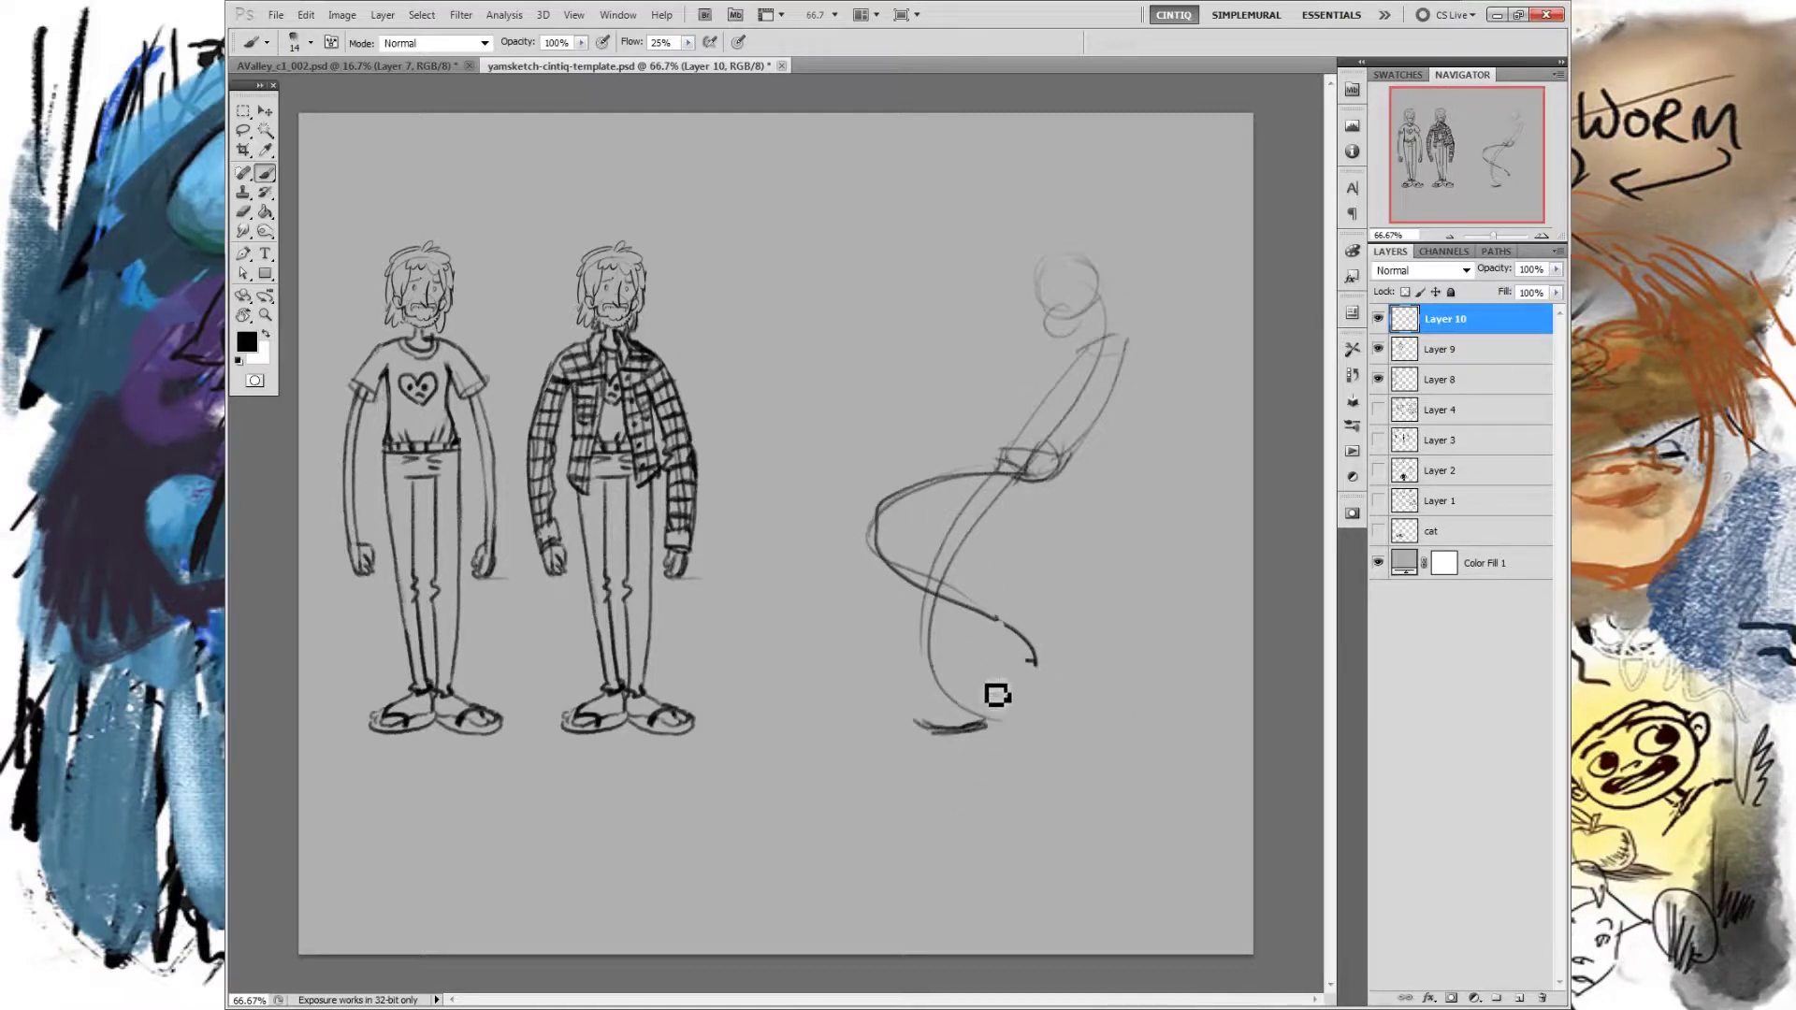
{"action": "left_click_drag", "start_coordinate": [909, 703], "coordinate": [984, 726]}
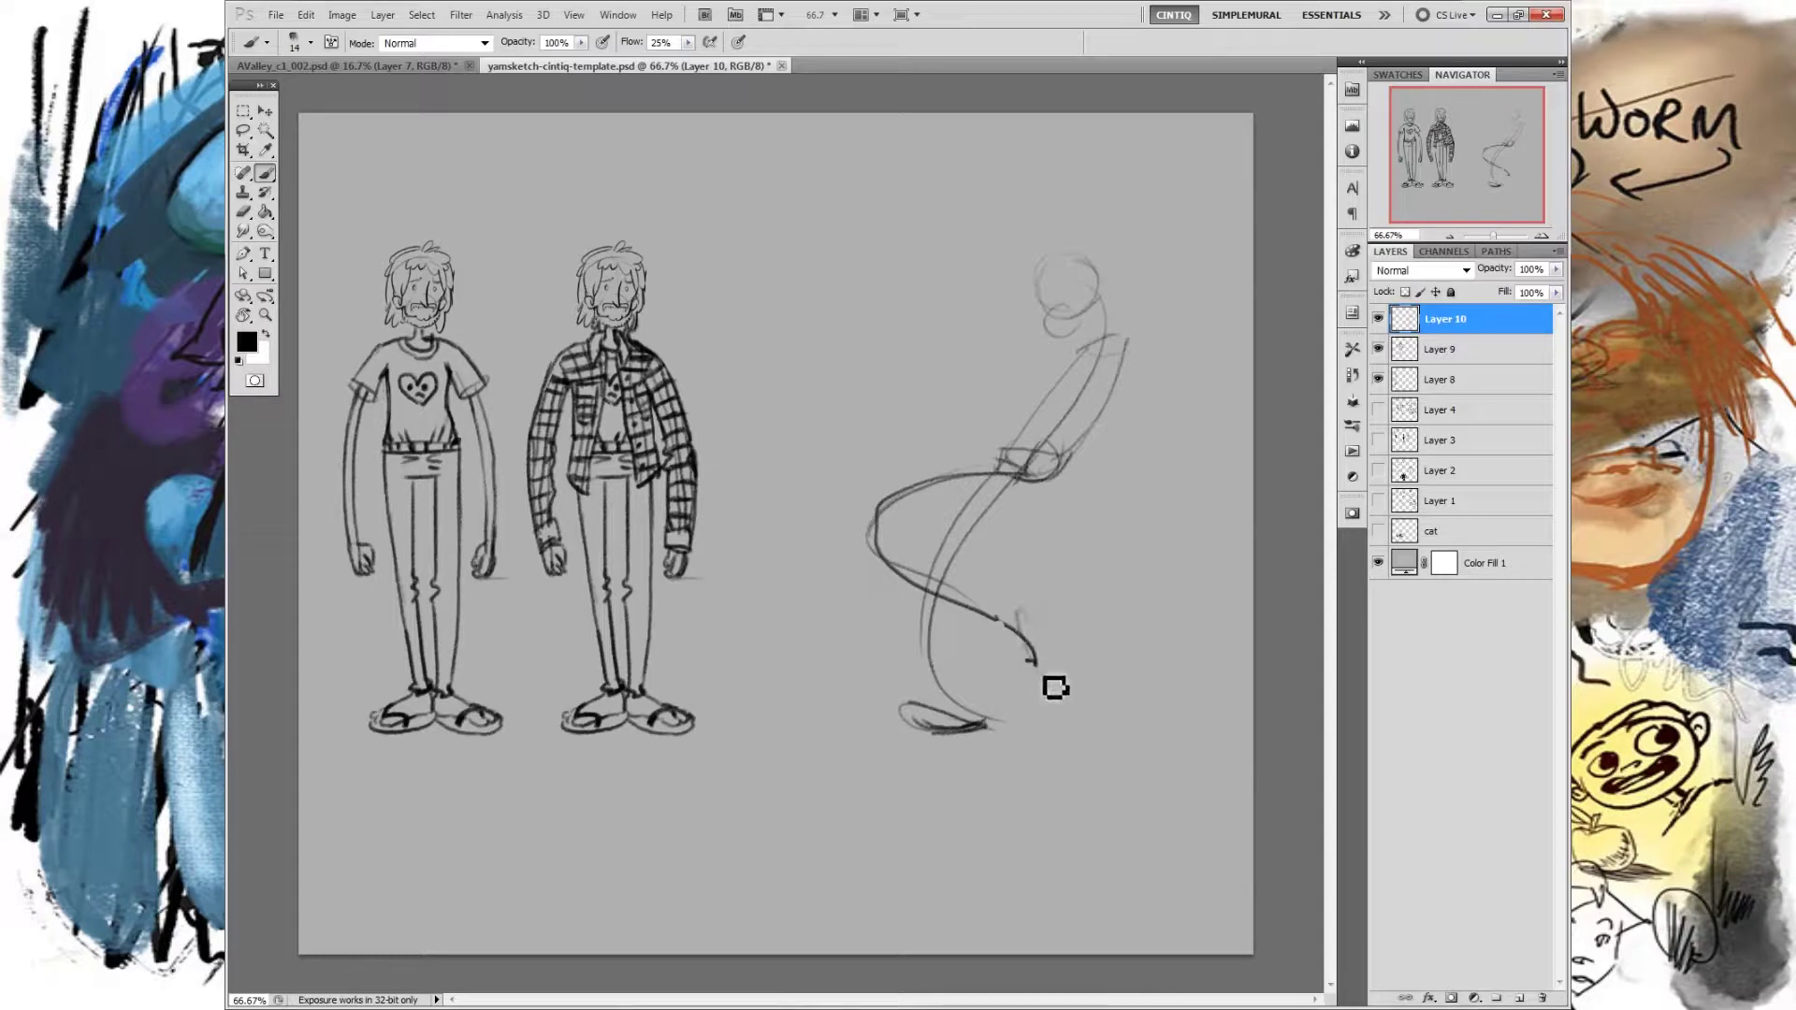
{"action": "left_click_drag", "start_coordinate": [1026, 625], "coordinate": [1048, 688]}
{"action": "left_click_drag", "start_coordinate": [932, 716], "coordinate": [943, 711]}
{"action": "left_click_drag", "start_coordinate": [926, 714], "coordinate": [983, 718]}
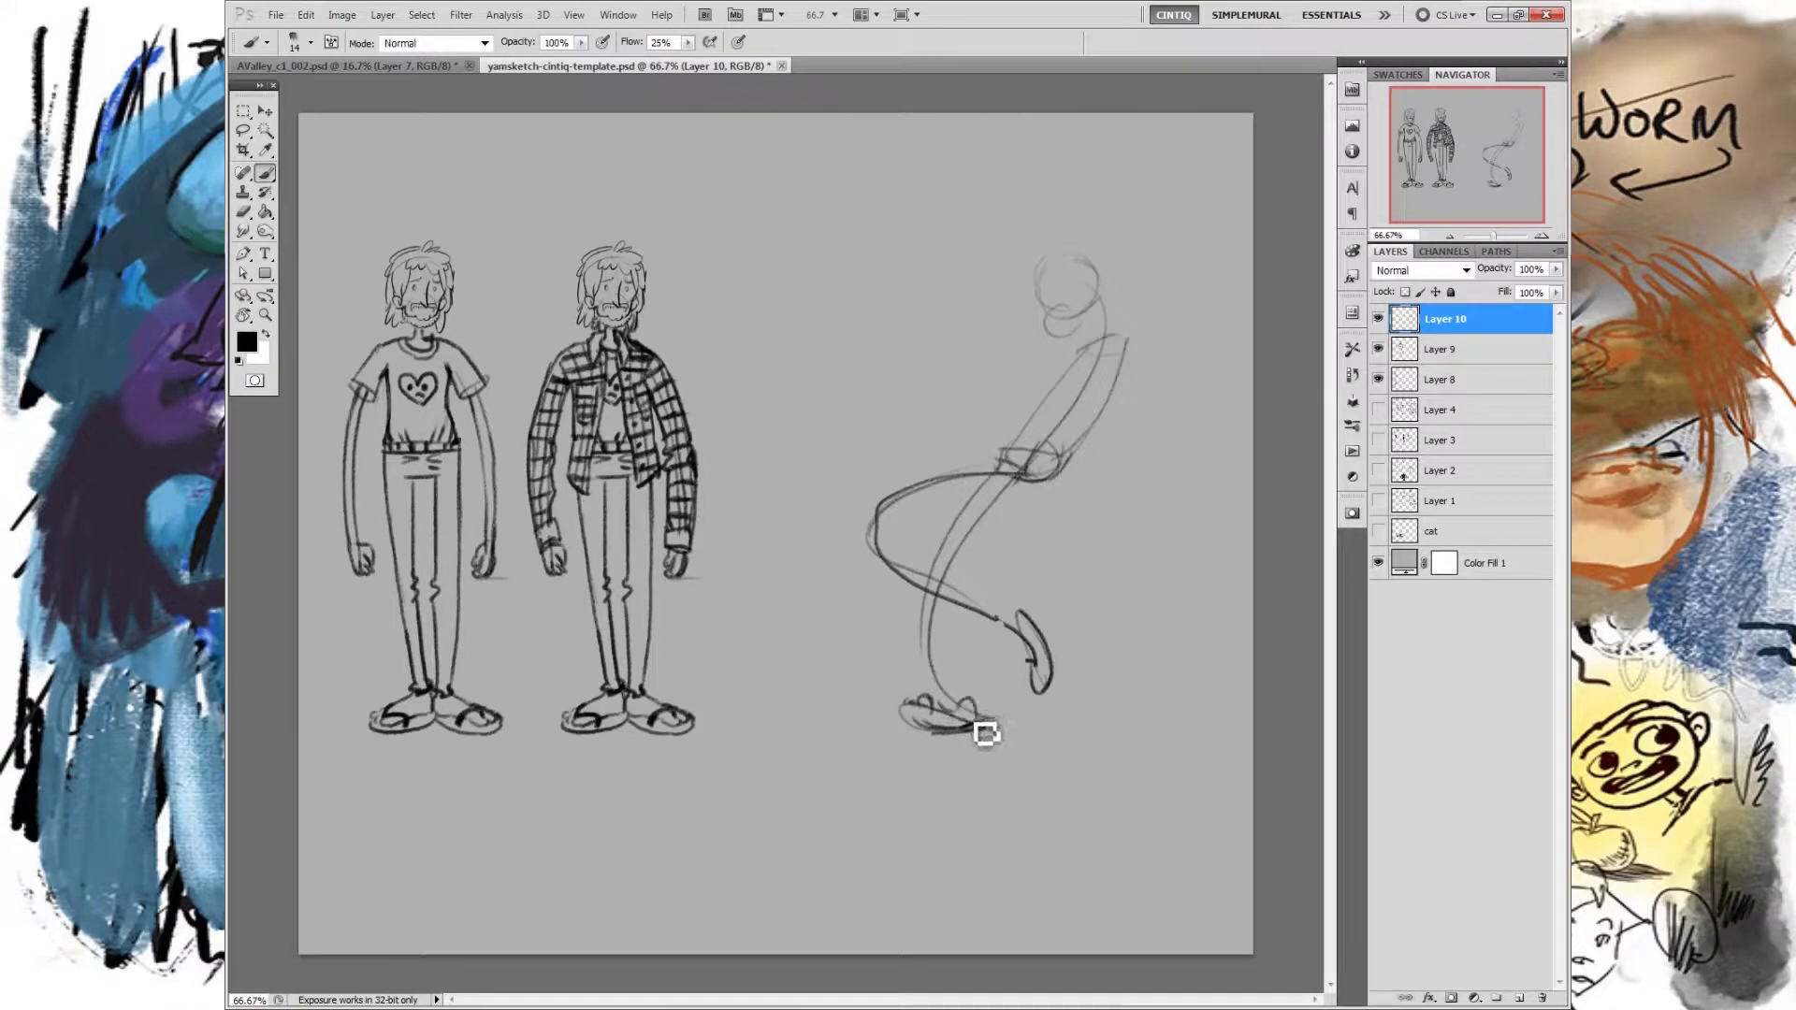
{"action": "mouse_move", "coordinate": [1011, 615]}
{"action": "left_mouse_down"}
{"action": "mouse_move", "coordinate": [1001, 639]}
{"action": "mouse_move", "coordinate": [1030, 662]}
{"action": "left_mouse_up"}
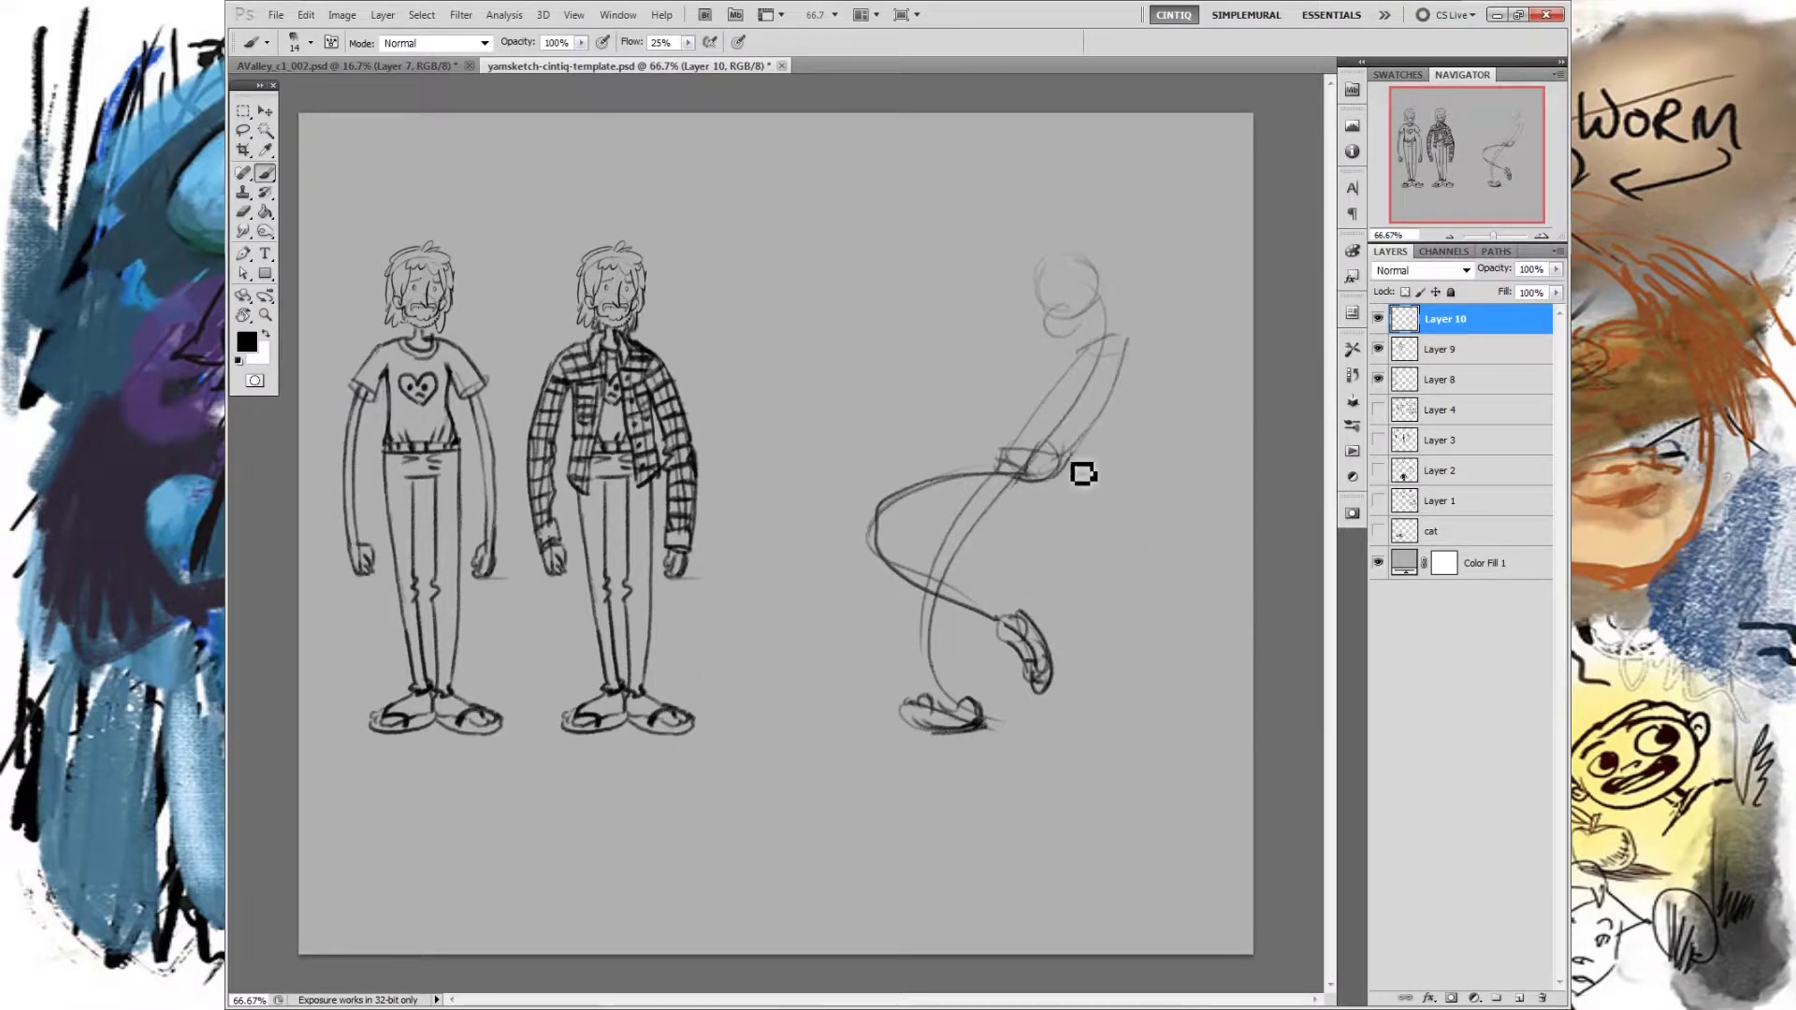
Step: Outline the trouser leg of the bent, lifted leg from waist to ankle, with fold lines at the knee
{"action": "mouse_move", "coordinate": [1003, 466]}
{"action": "left_mouse_down"}
{"action": "mouse_move", "coordinate": [884, 532]}
{"action": "mouse_move", "coordinate": [1030, 480]}
{"action": "left_mouse_up"}
{"action": "left_click_drag", "start_coordinate": [906, 514], "coordinate": [1056, 489]}
{"action": "left_click_drag", "start_coordinate": [882, 536], "coordinate": [1005, 618]}
{"action": "left_click_drag", "start_coordinate": [894, 540], "coordinate": [996, 617]}
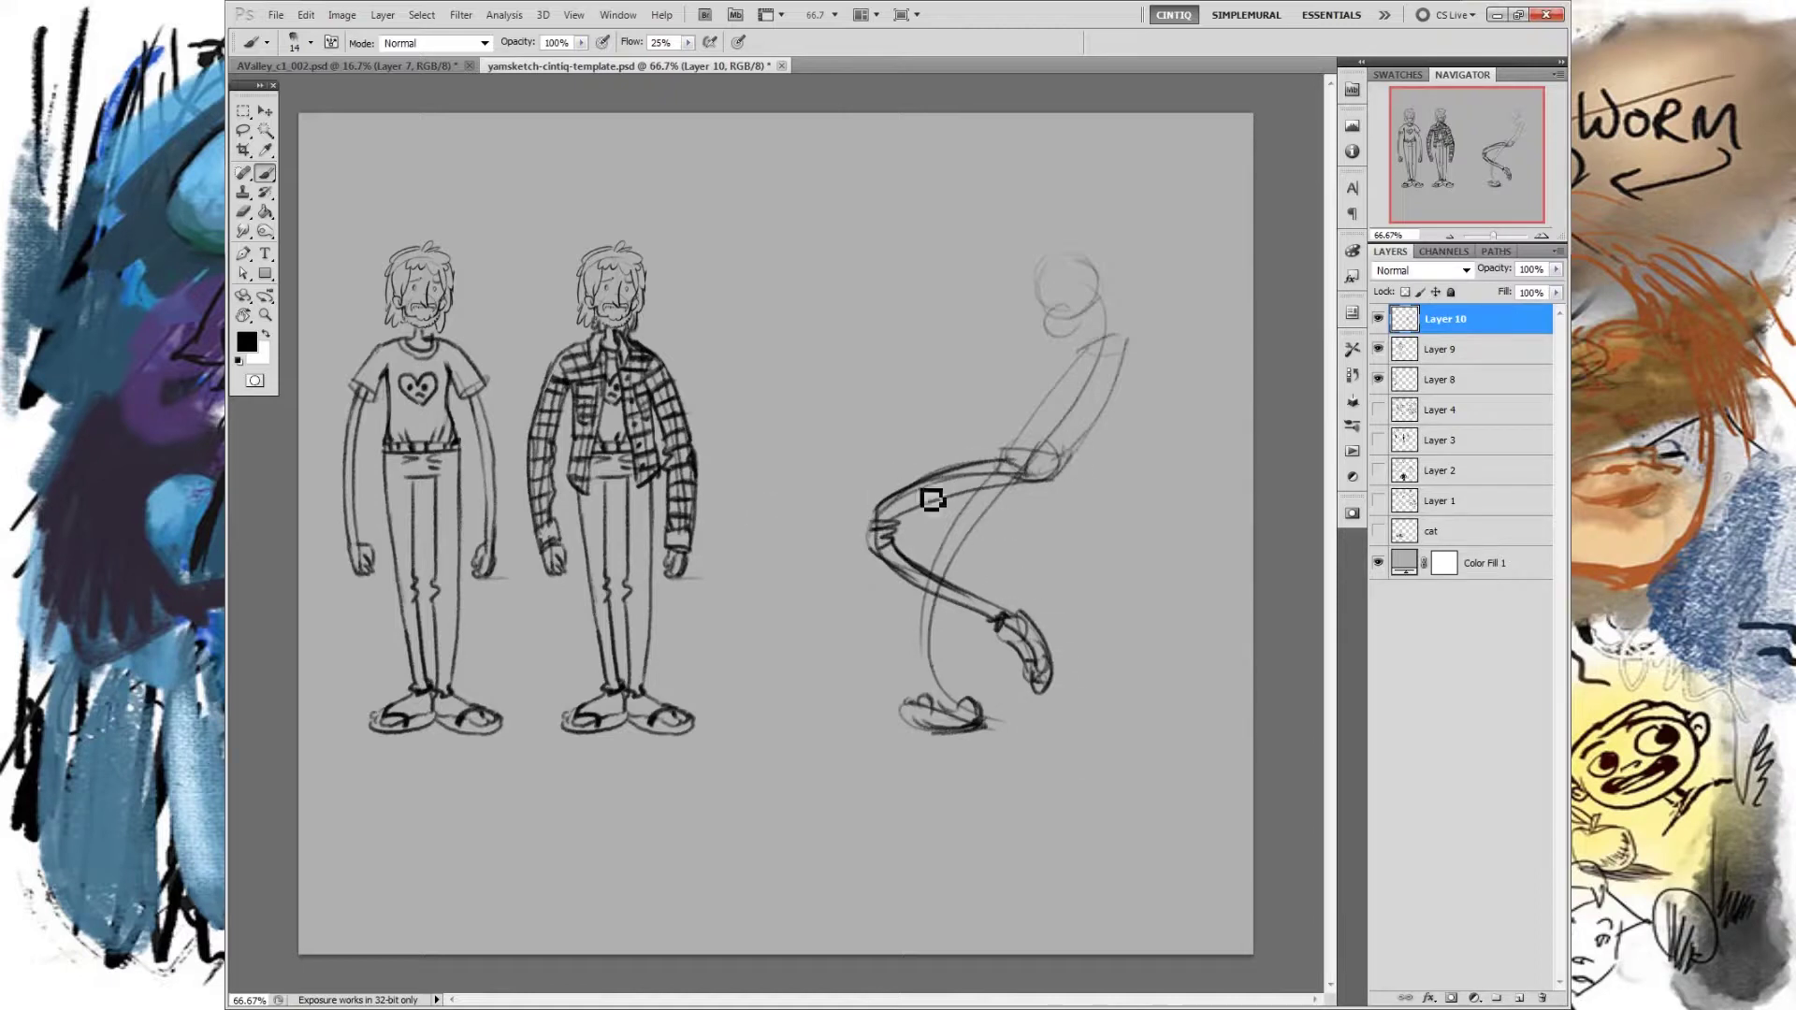
{"action": "left_click_drag", "start_coordinate": [880, 511], "coordinate": [879, 552]}
Step: Try a small side sketch in the empty space in front of the gesture figure's head and undo it
{"action": "mouse_move", "coordinate": [917, 298]}
{"action": "left_mouse_down"}
{"action": "mouse_move", "coordinate": [872, 325]}
{"action": "mouse_move", "coordinate": [912, 379]}
{"action": "mouse_move", "coordinate": [906, 333]}
{"action": "mouse_move", "coordinate": [913, 353]}
{"action": "left_mouse_up"}
{"action": "key", "text": "ctrl+z"}
{"action": "mouse_move", "coordinate": [922, 284]}
{"action": "left_mouse_down"}
{"action": "mouse_move", "coordinate": [880, 297]}
{"action": "mouse_move", "coordinate": [958, 401]}
{"action": "left_mouse_up"}
{"action": "mouse_move", "coordinate": [929, 309]}
{"action": "left_mouse_down"}
{"action": "mouse_move", "coordinate": [979, 291]}
{"action": "mouse_move", "coordinate": [979, 271]}
{"action": "left_mouse_up"}
{"action": "mouse_move", "coordinate": [905, 350]}
{"action": "left_mouse_down"}
{"action": "mouse_move", "coordinate": [941, 421]}
{"action": "mouse_move", "coordinate": [926, 328]}
{"action": "left_mouse_up"}
{"action": "left_click_drag", "start_coordinate": [973, 292], "coordinate": [1005, 284]}
{"action": "key", "text": "ctrl+alt+z"}
{"action": "key", "text": "ctrl+alt+z"}
{"action": "key", "text": "ctrl+alt+z"}
{"action": "key", "text": "ctrl+alt+z"}
{"action": "key", "text": "ctrl+alt+z"}
{"action": "key", "text": "ctrl+alt+z"}
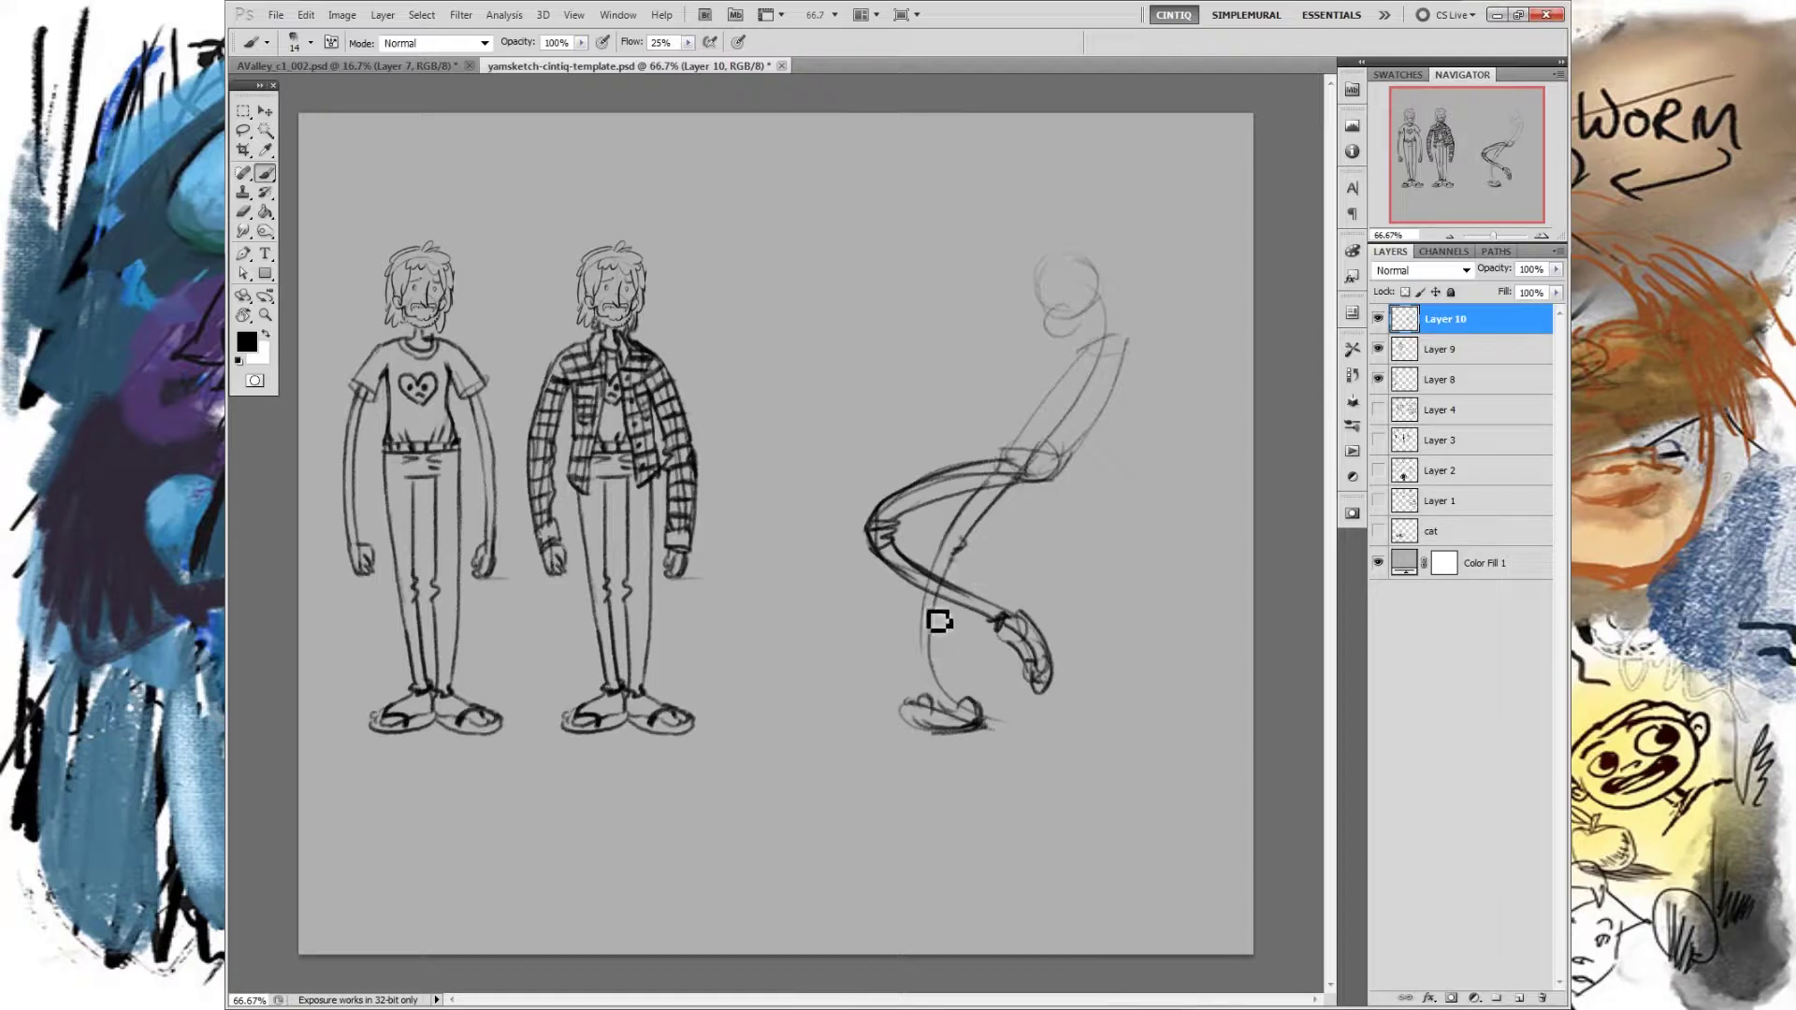
Step: Outline the standing leg from the knee down to the ankle and undo the small shoulder circle
{"action": "mouse_move", "coordinate": [961, 543]}
{"action": "left_mouse_down"}
{"action": "mouse_move", "coordinate": [937, 653]}
{"action": "mouse_move", "coordinate": [960, 704]}
{"action": "left_mouse_up"}
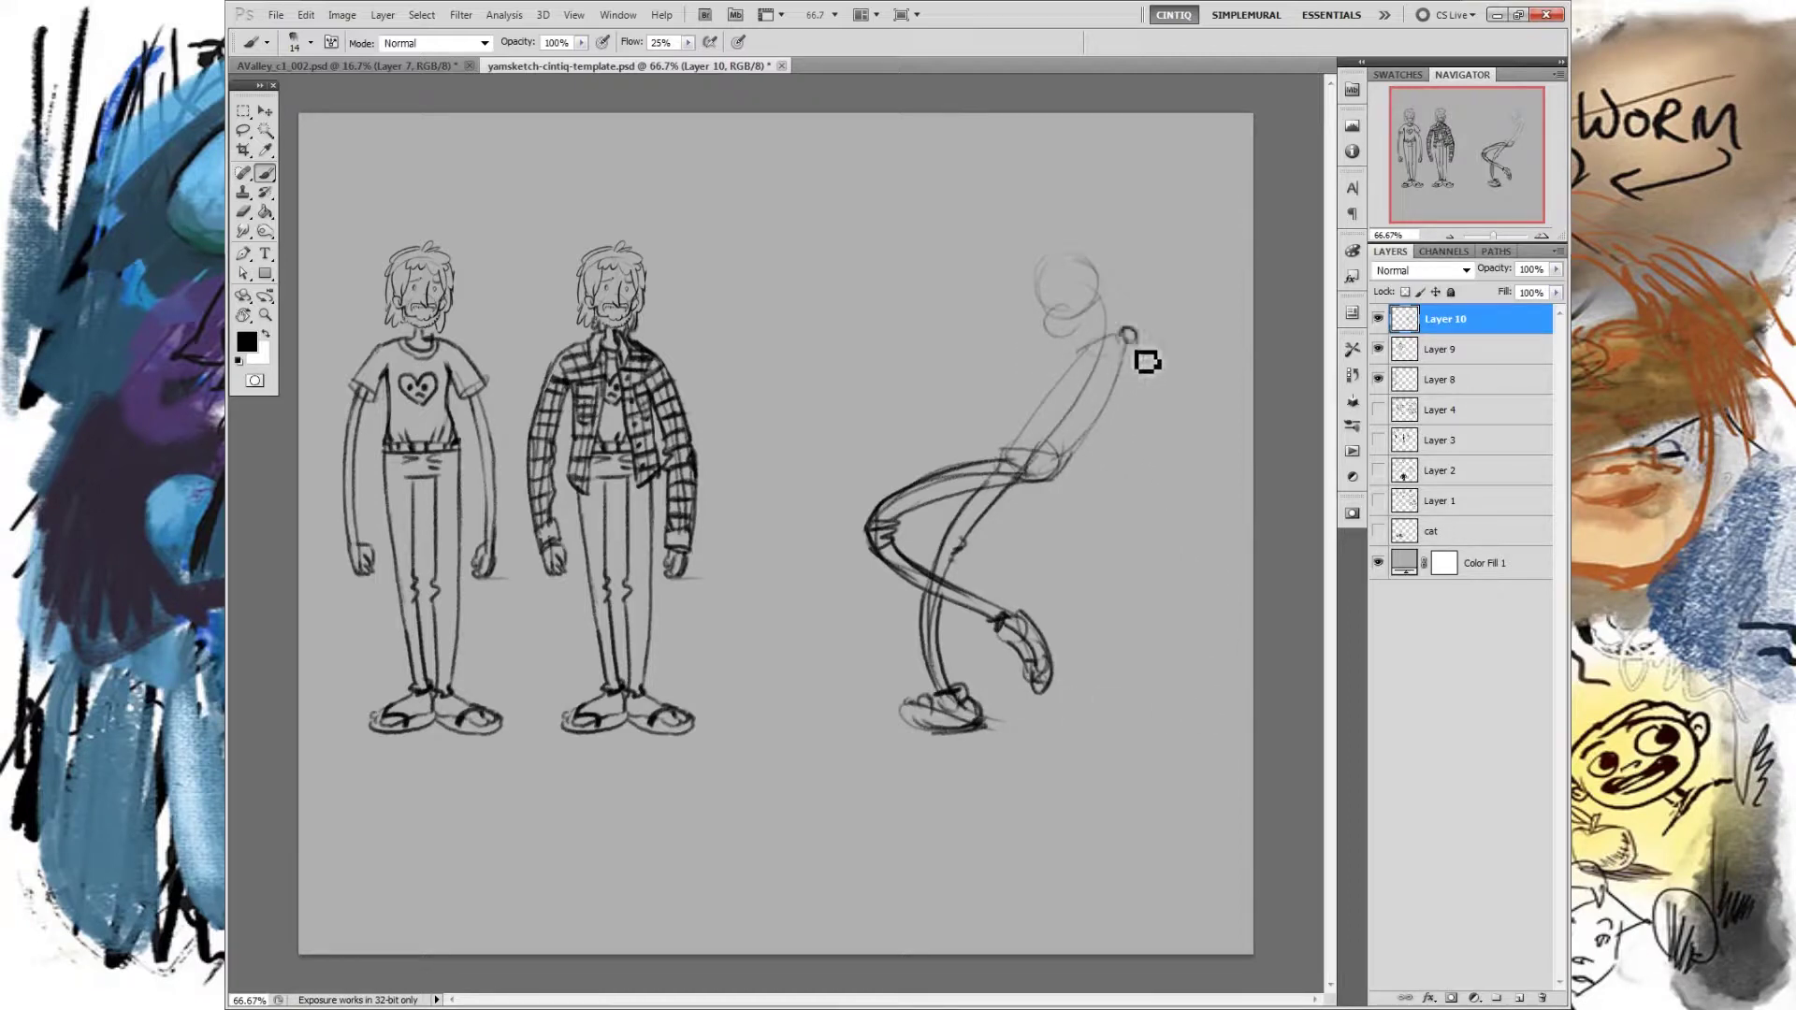
{"action": "key", "text": "ctrl+z"}
{"action": "key", "text": "ctrl+z"}
Step: Try several shoulder and upper-arm strokes behind the gesture figure's neck, undoing each
{"action": "left_click_drag", "start_coordinate": [1155, 307], "coordinate": [1049, 357]}
{"action": "key", "text": "ctrl+z"}
{"action": "mouse_move", "coordinate": [1073, 344]}
{"action": "left_mouse_down"}
{"action": "mouse_move", "coordinate": [1087, 383]}
{"action": "mouse_move", "coordinate": [1118, 351]}
{"action": "left_mouse_up"}
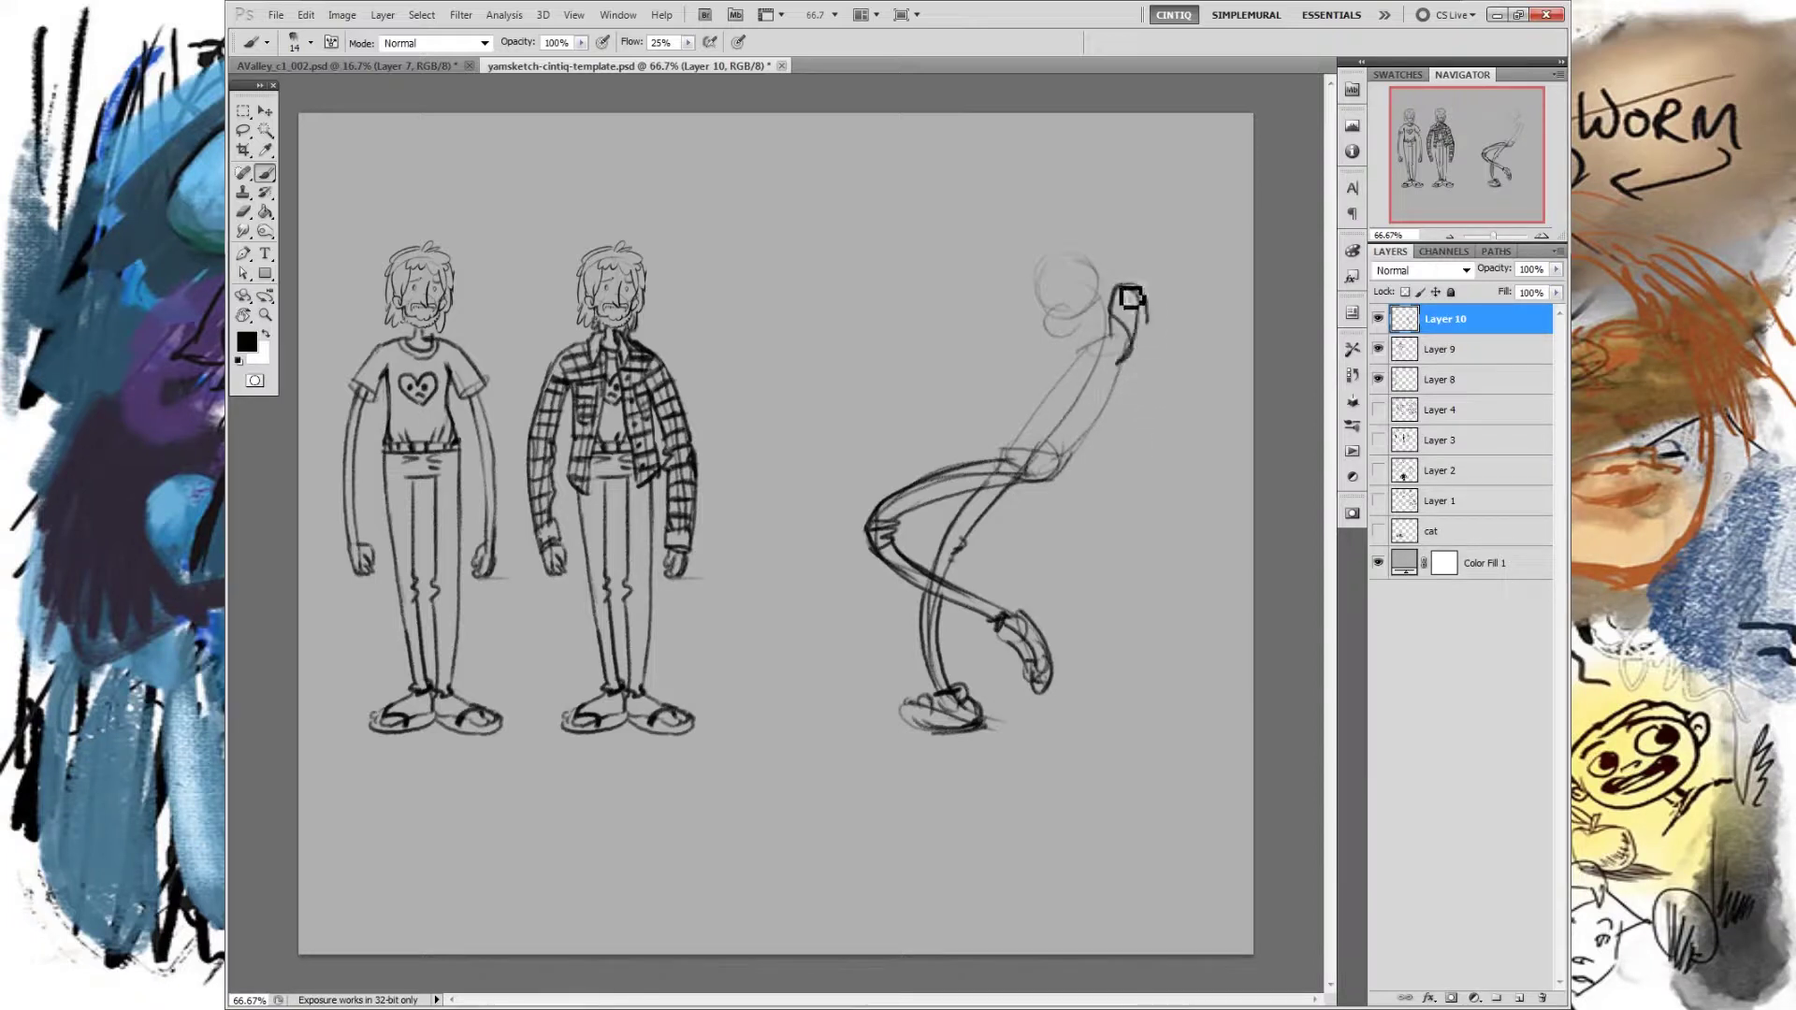
{"action": "key", "text": "ctrl+alt+z"}
{"action": "mouse_move", "coordinate": [1156, 305]}
{"action": "left_mouse_down"}
{"action": "mouse_move", "coordinate": [1111, 399]}
{"action": "mouse_move", "coordinate": [1130, 337]}
{"action": "left_mouse_up"}
{"action": "key", "text": "ctrl+alt+z"}
{"action": "mouse_move", "coordinate": [1111, 331]}
{"action": "left_mouse_down"}
{"action": "mouse_move", "coordinate": [1056, 401]}
{"action": "mouse_move", "coordinate": [1059, 383]}
{"action": "left_mouse_up"}
{"action": "key", "text": "ctrl+alt+z"}
{"action": "key", "text": "ctrl+alt+z"}
{"action": "key", "text": "ctrl+alt+z"}
{"action": "key", "text": "ctrl+alt+z"}
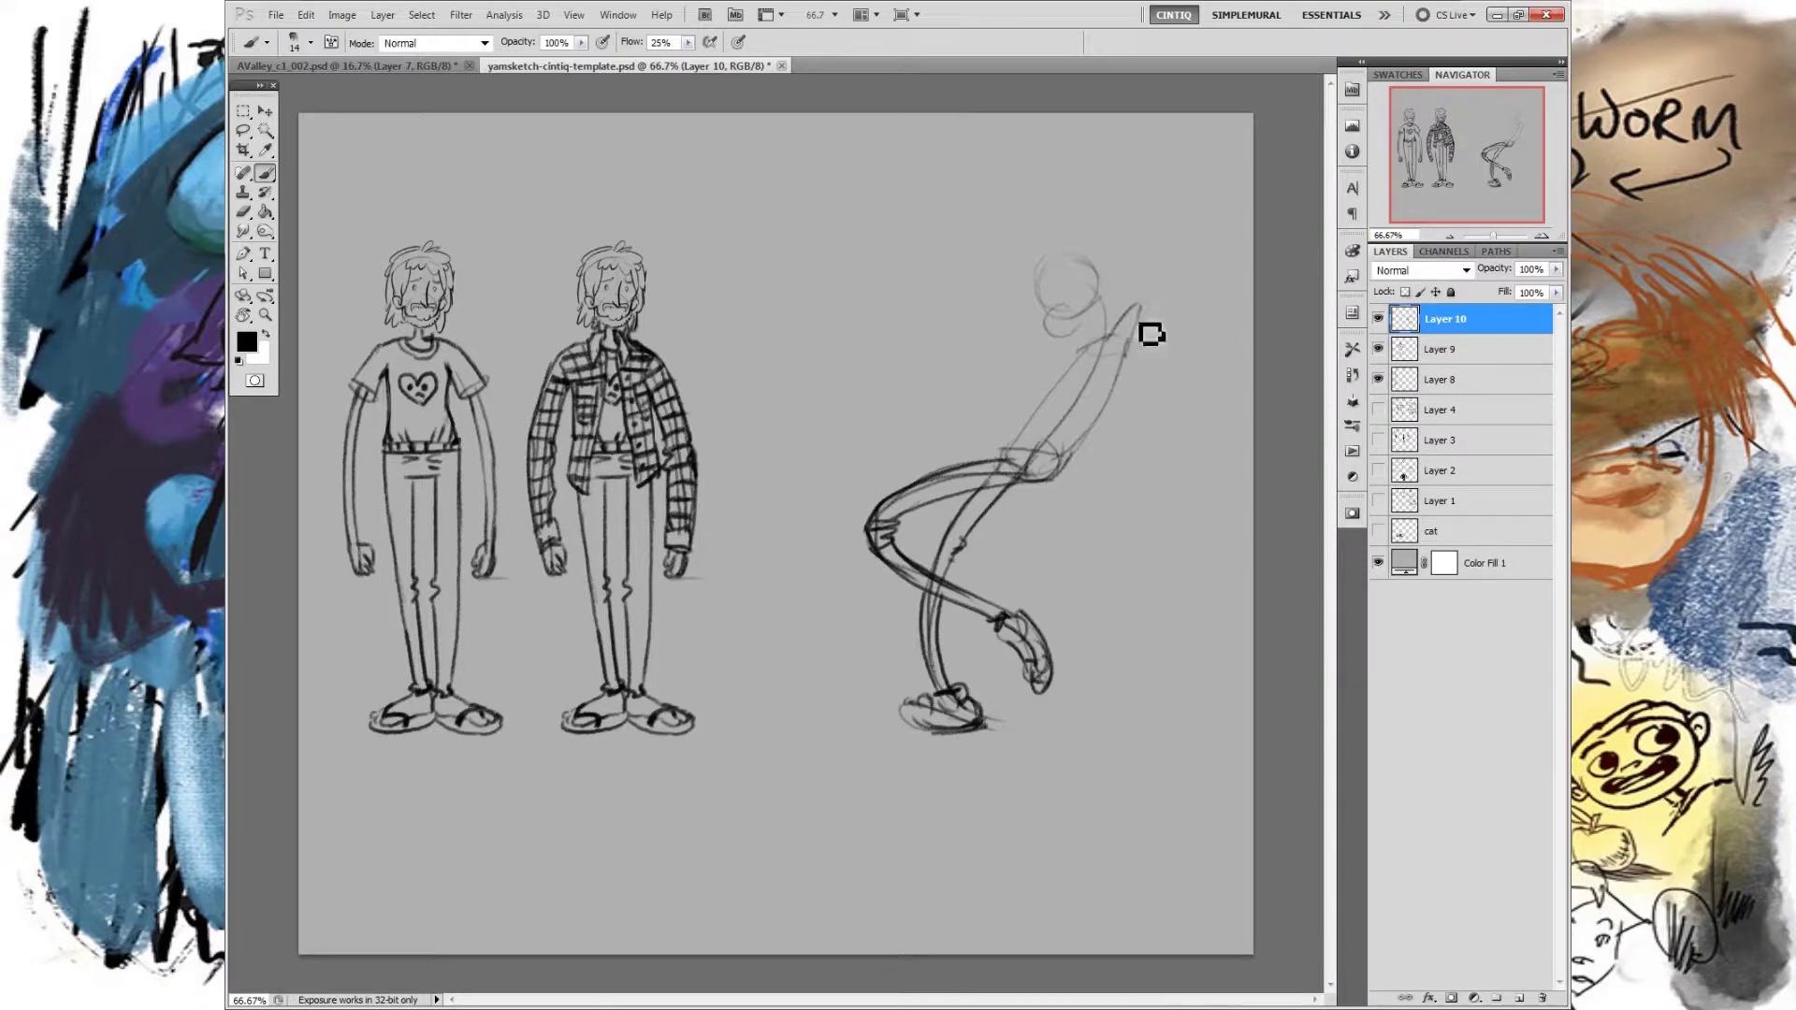
Step: Sketch arm poses from the back shoulder: one bent over the head, one reaching up behind, one bent down to the hip
{"action": "left_click_drag", "start_coordinate": [1137, 303], "coordinate": [1125, 356]}
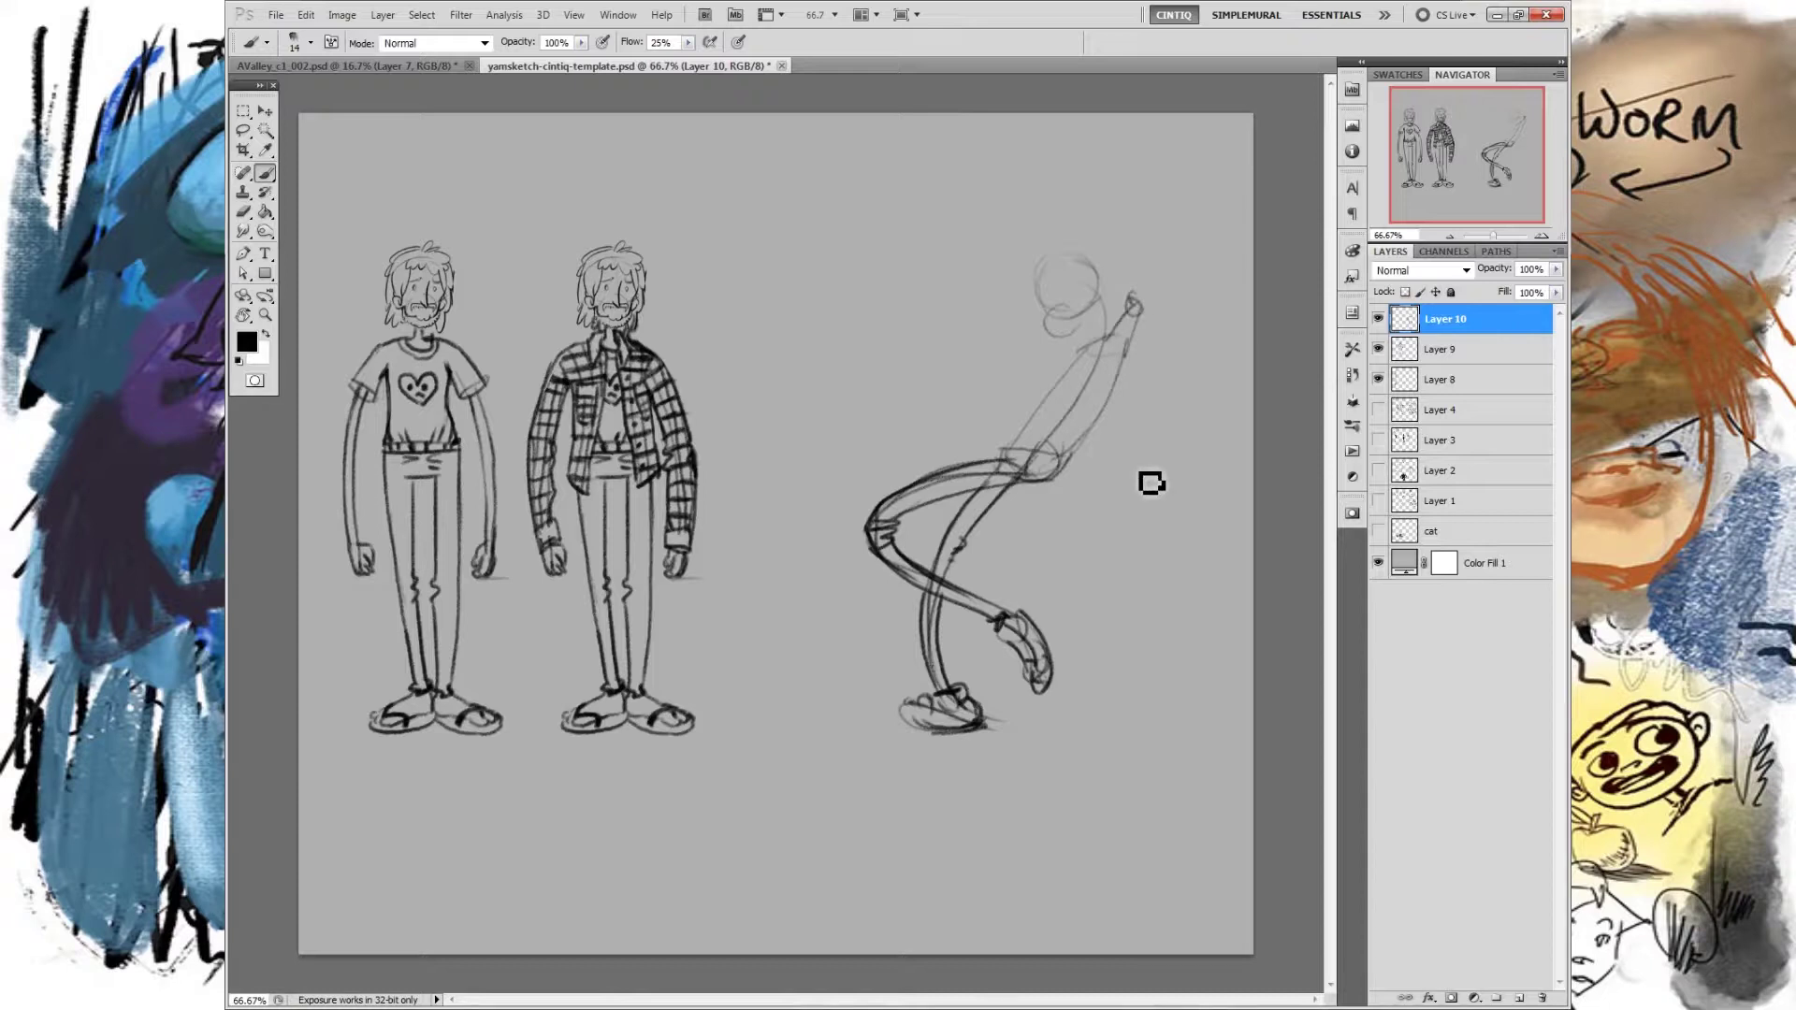
{"action": "mouse_move", "coordinate": [1154, 314]}
{"action": "left_mouse_down"}
{"action": "mouse_move", "coordinate": [1168, 218]}
{"action": "mouse_move", "coordinate": [1147, 321]}
{"action": "mouse_move", "coordinate": [1152, 286]}
{"action": "mouse_move", "coordinate": [1118, 358]}
{"action": "mouse_move", "coordinate": [1147, 249]}
{"action": "mouse_move", "coordinate": [997, 211]}
{"action": "mouse_move", "coordinate": [1022, 241]}
{"action": "left_mouse_up"}
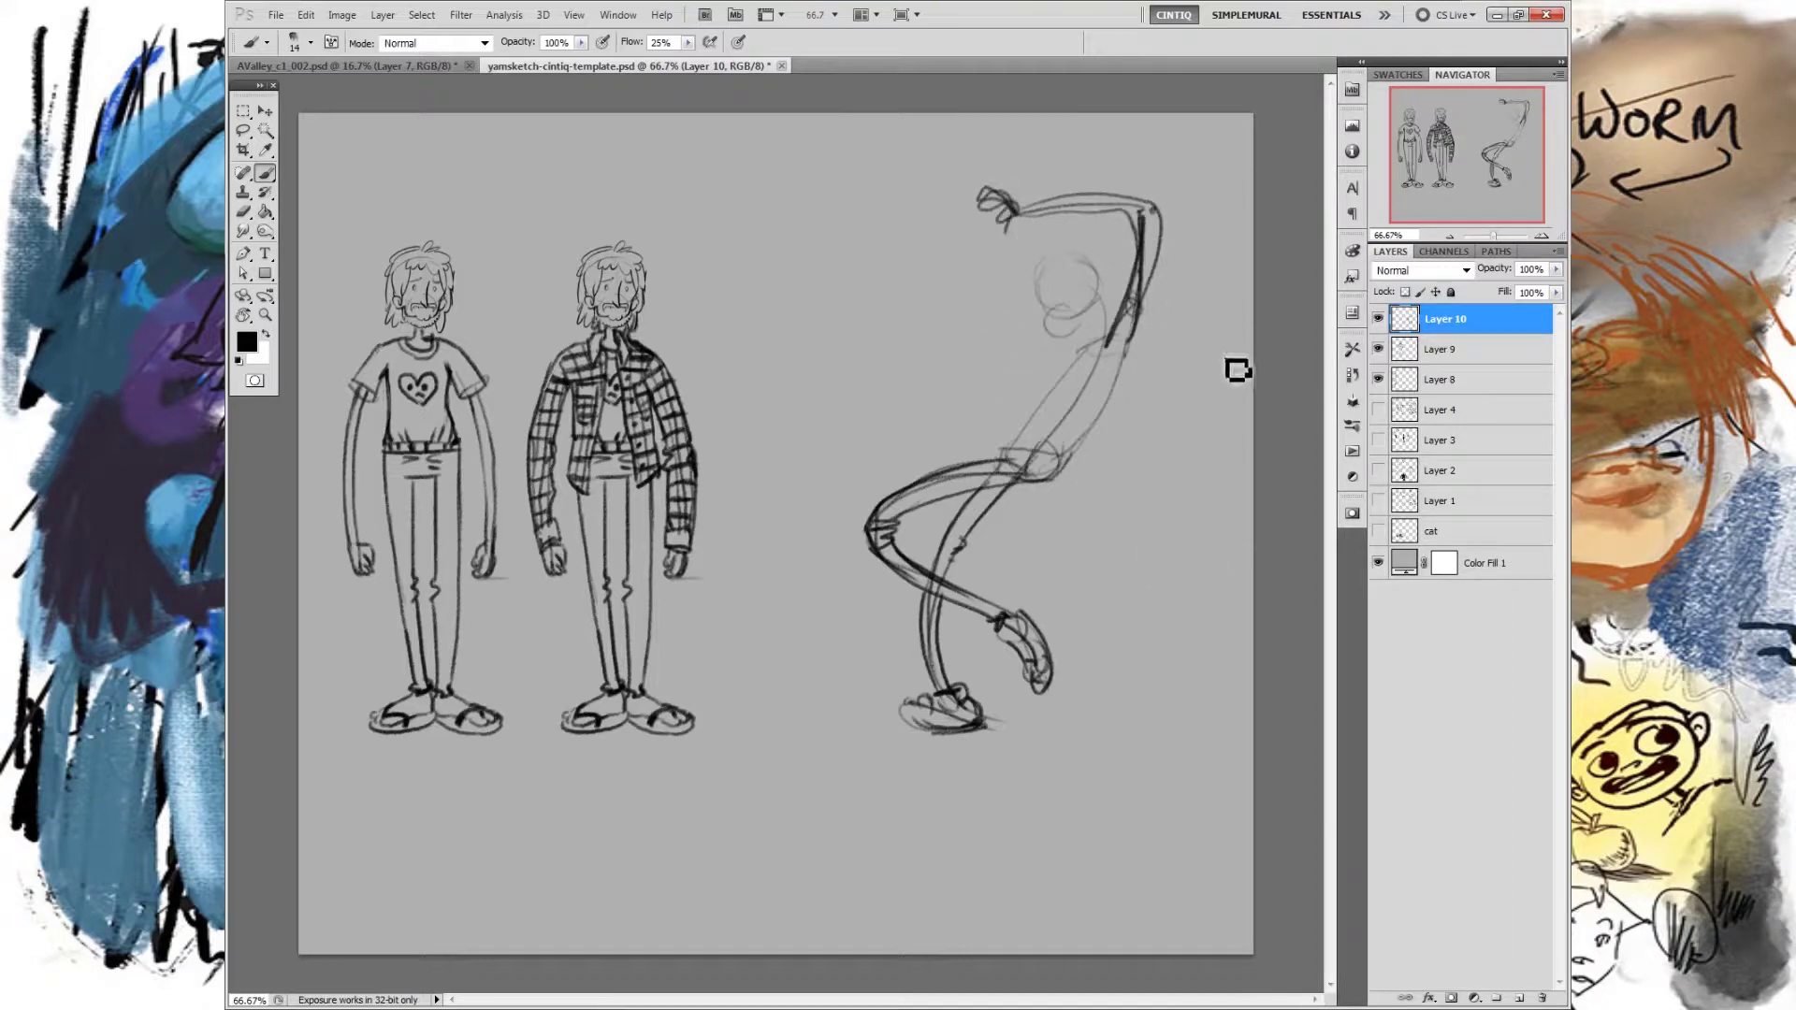
{"action": "mouse_move", "coordinate": [1130, 364]}
{"action": "left_mouse_down"}
{"action": "mouse_move", "coordinate": [1232, 309]}
{"action": "mouse_move", "coordinate": [1252, 219]}
{"action": "mouse_move", "coordinate": [1226, 208]}
{"action": "mouse_move", "coordinate": [1241, 214]}
{"action": "mouse_move", "coordinate": [1255, 174]}
{"action": "mouse_move", "coordinate": [1216, 198]}
{"action": "left_mouse_up"}
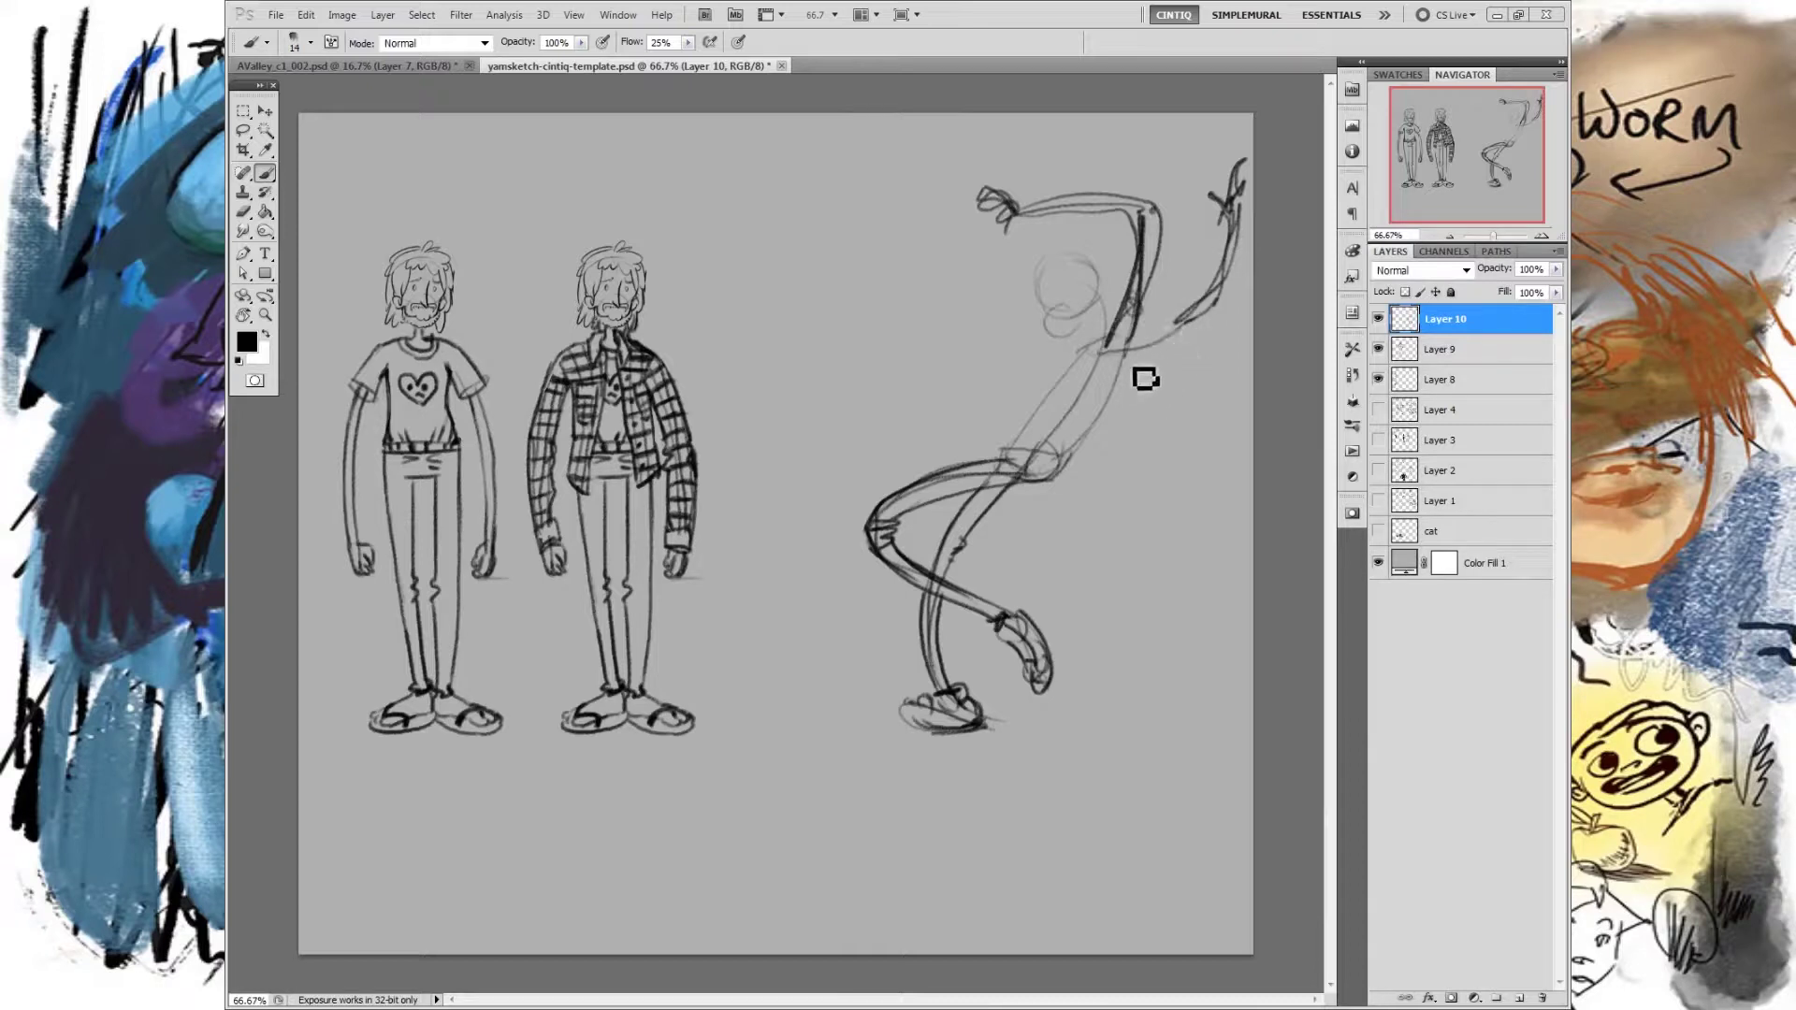
{"action": "left_click_drag", "start_coordinate": [1124, 352], "coordinate": [1180, 422]}
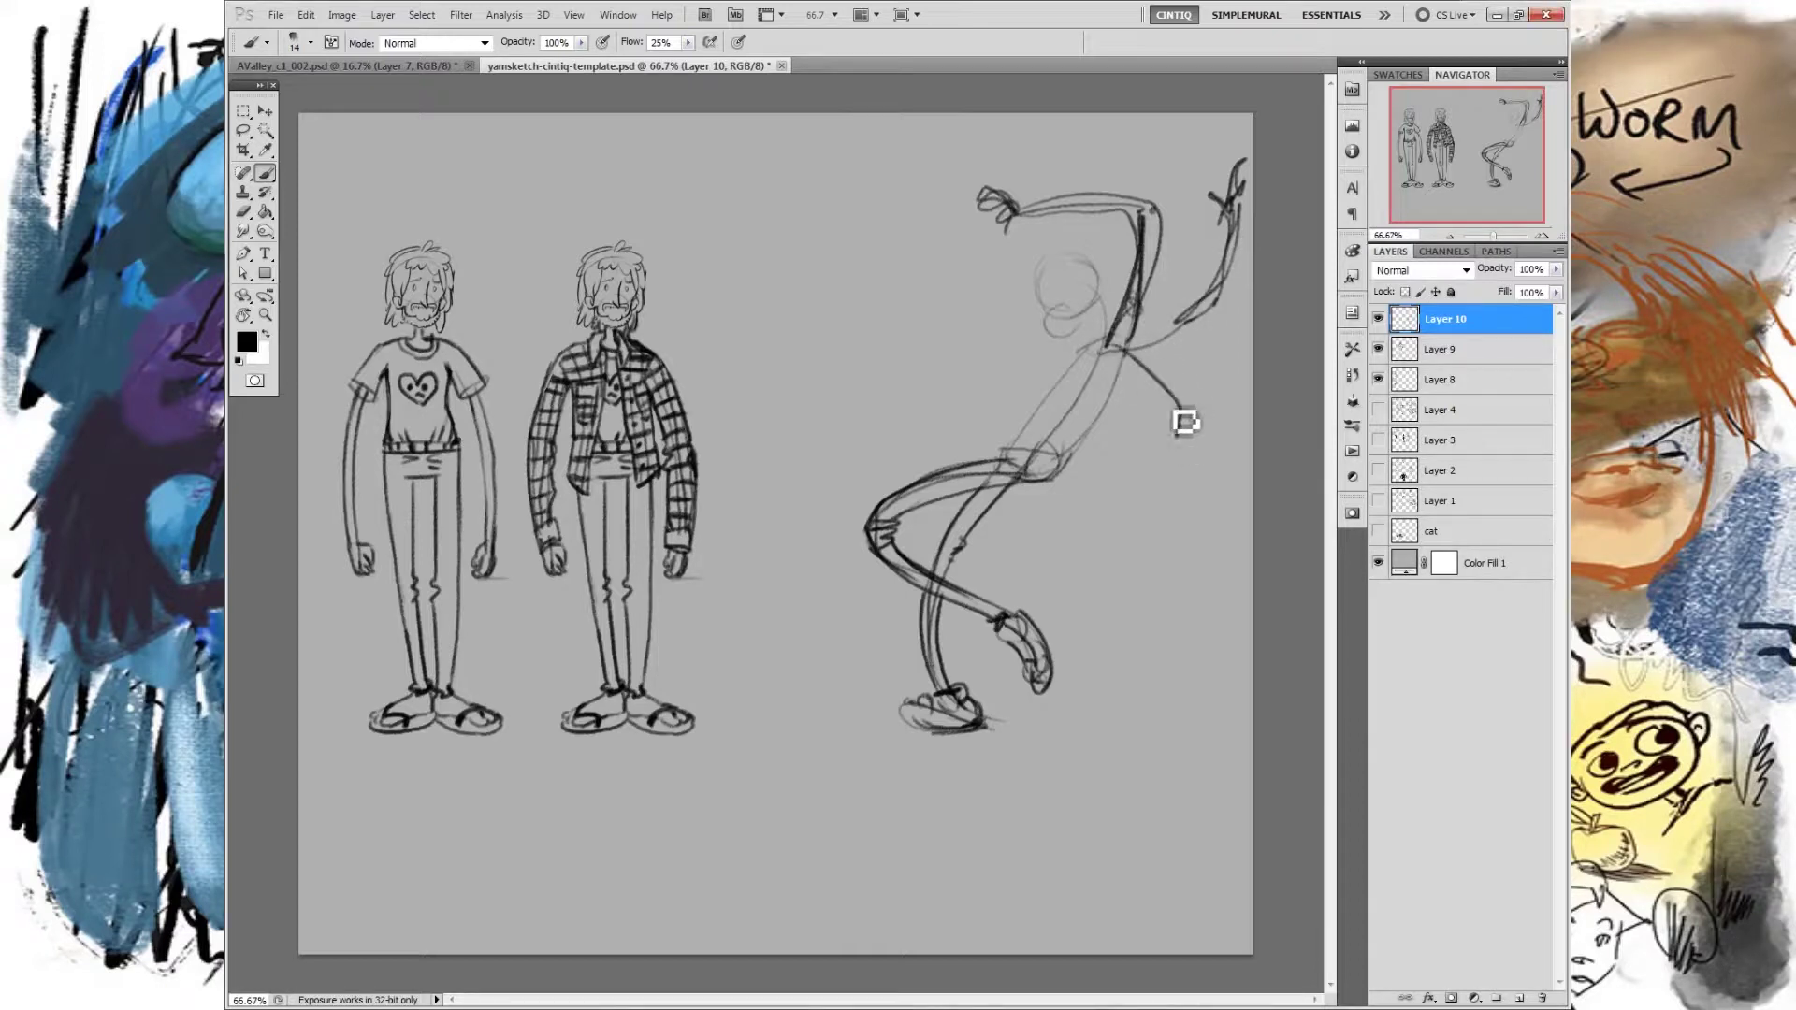
{"action": "mouse_move", "coordinate": [1142, 336]}
{"action": "left_mouse_down"}
{"action": "mouse_move", "coordinate": [1191, 437]}
{"action": "mouse_move", "coordinate": [1159, 486]}
{"action": "mouse_move", "coordinate": [1081, 516]}
{"action": "mouse_move", "coordinate": [1105, 496]}
{"action": "mouse_move", "coordinate": [1090, 477]}
{"action": "mouse_move", "coordinate": [1106, 515]}
{"action": "mouse_move", "coordinate": [1187, 461]}
{"action": "left_mouse_up"}
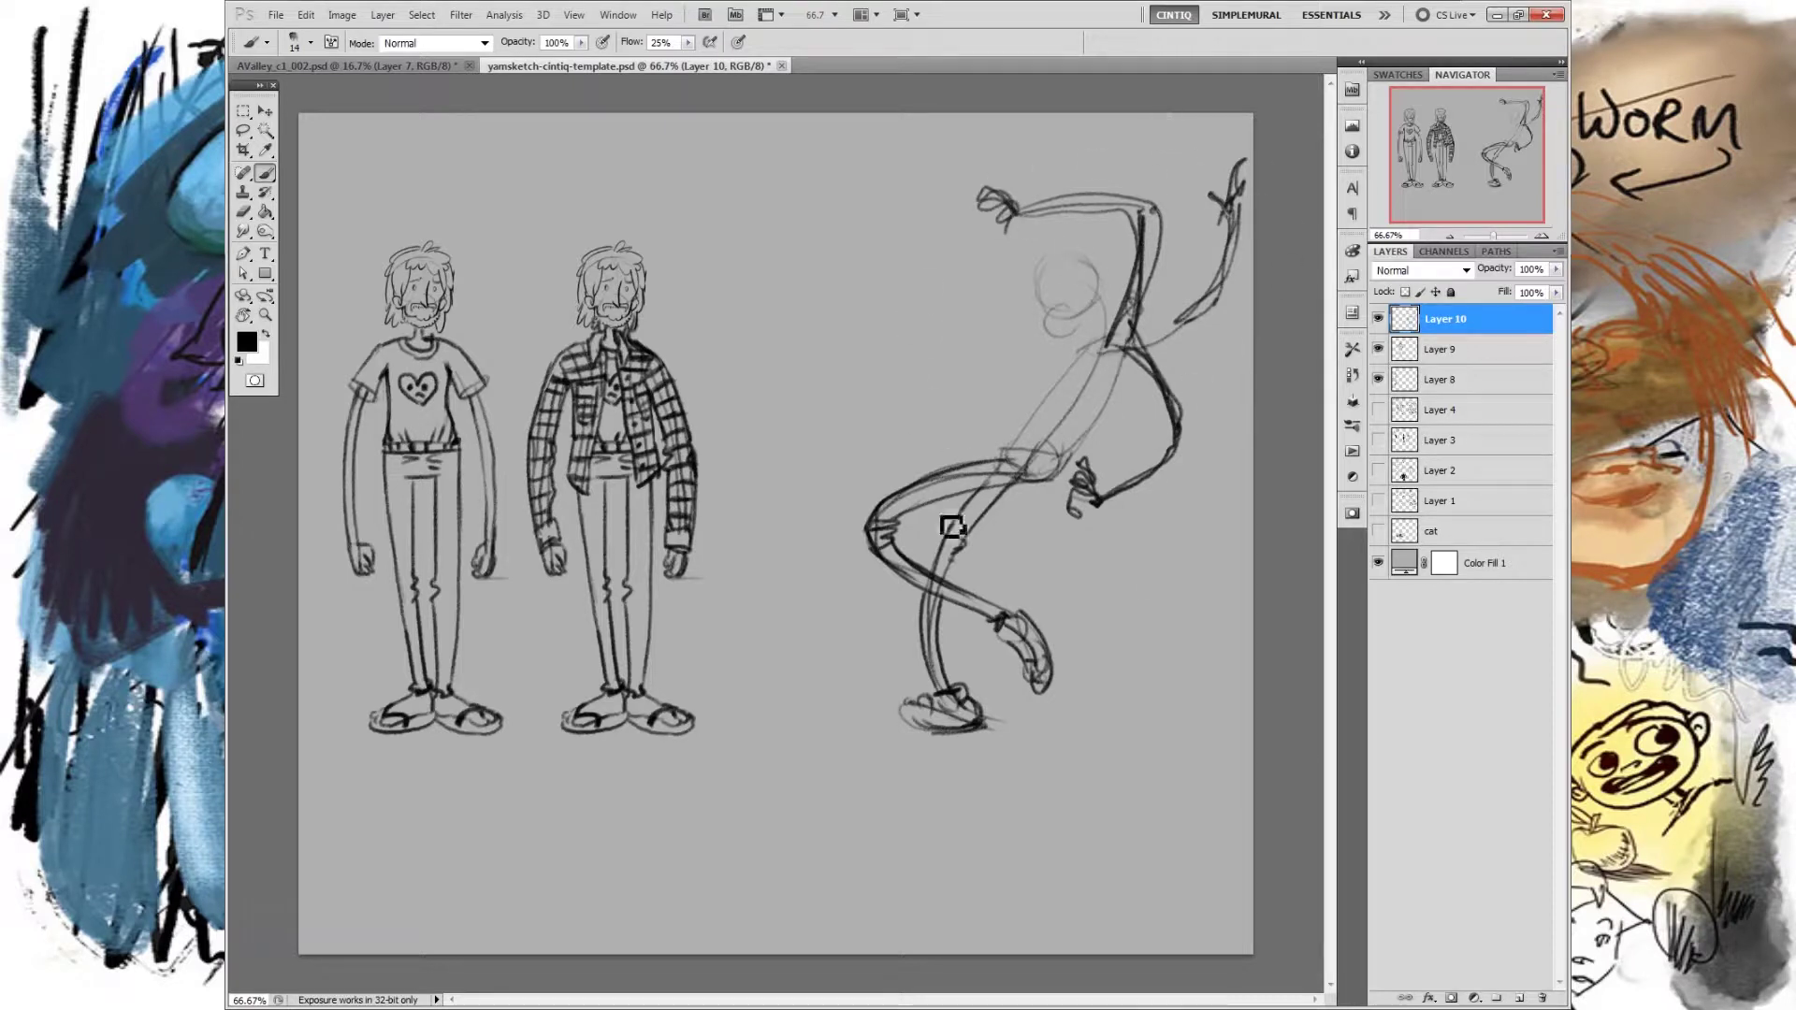
Step: Try a large arc around the arms' reach and another stroke behind the legs, undoing both
{"action": "mouse_move", "coordinate": [914, 408]}
{"action": "left_mouse_down"}
{"action": "mouse_move", "coordinate": [1022, 205]}
{"action": "mouse_move", "coordinate": [1240, 291]}
{"action": "mouse_move", "coordinate": [1082, 481]}
{"action": "left_mouse_up"}
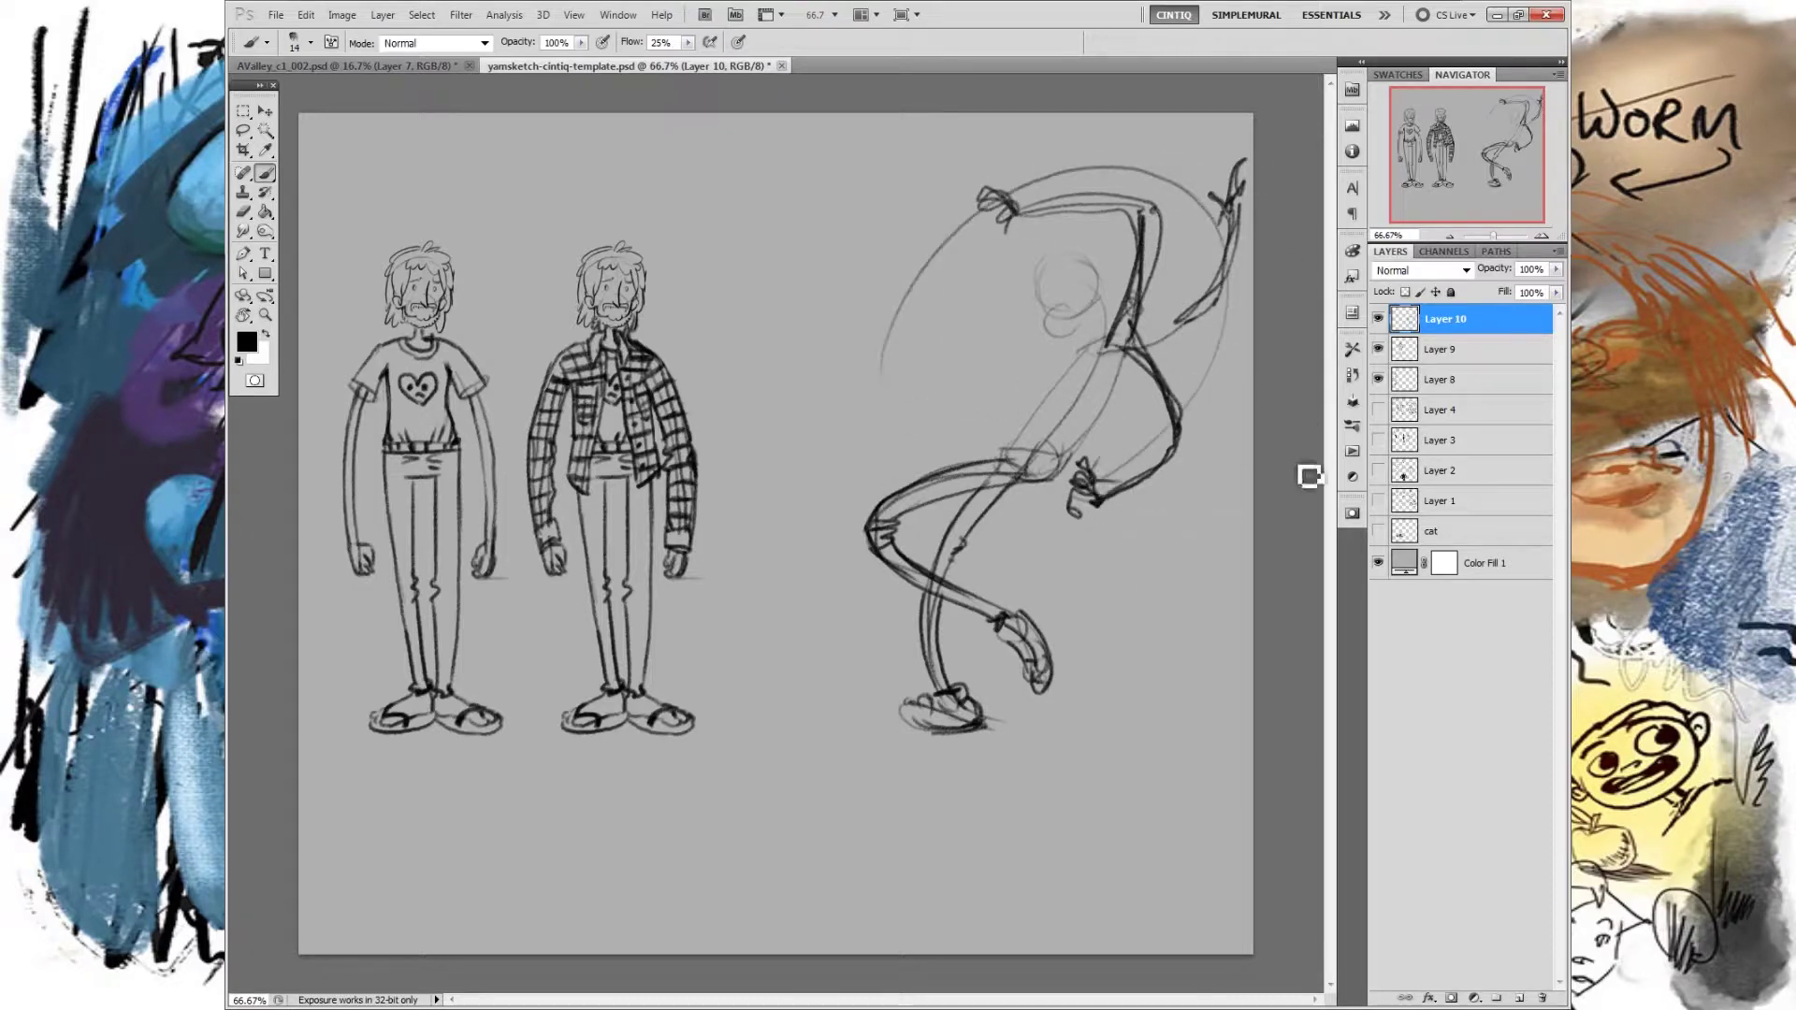
{"action": "key", "text": "ctrl+z"}
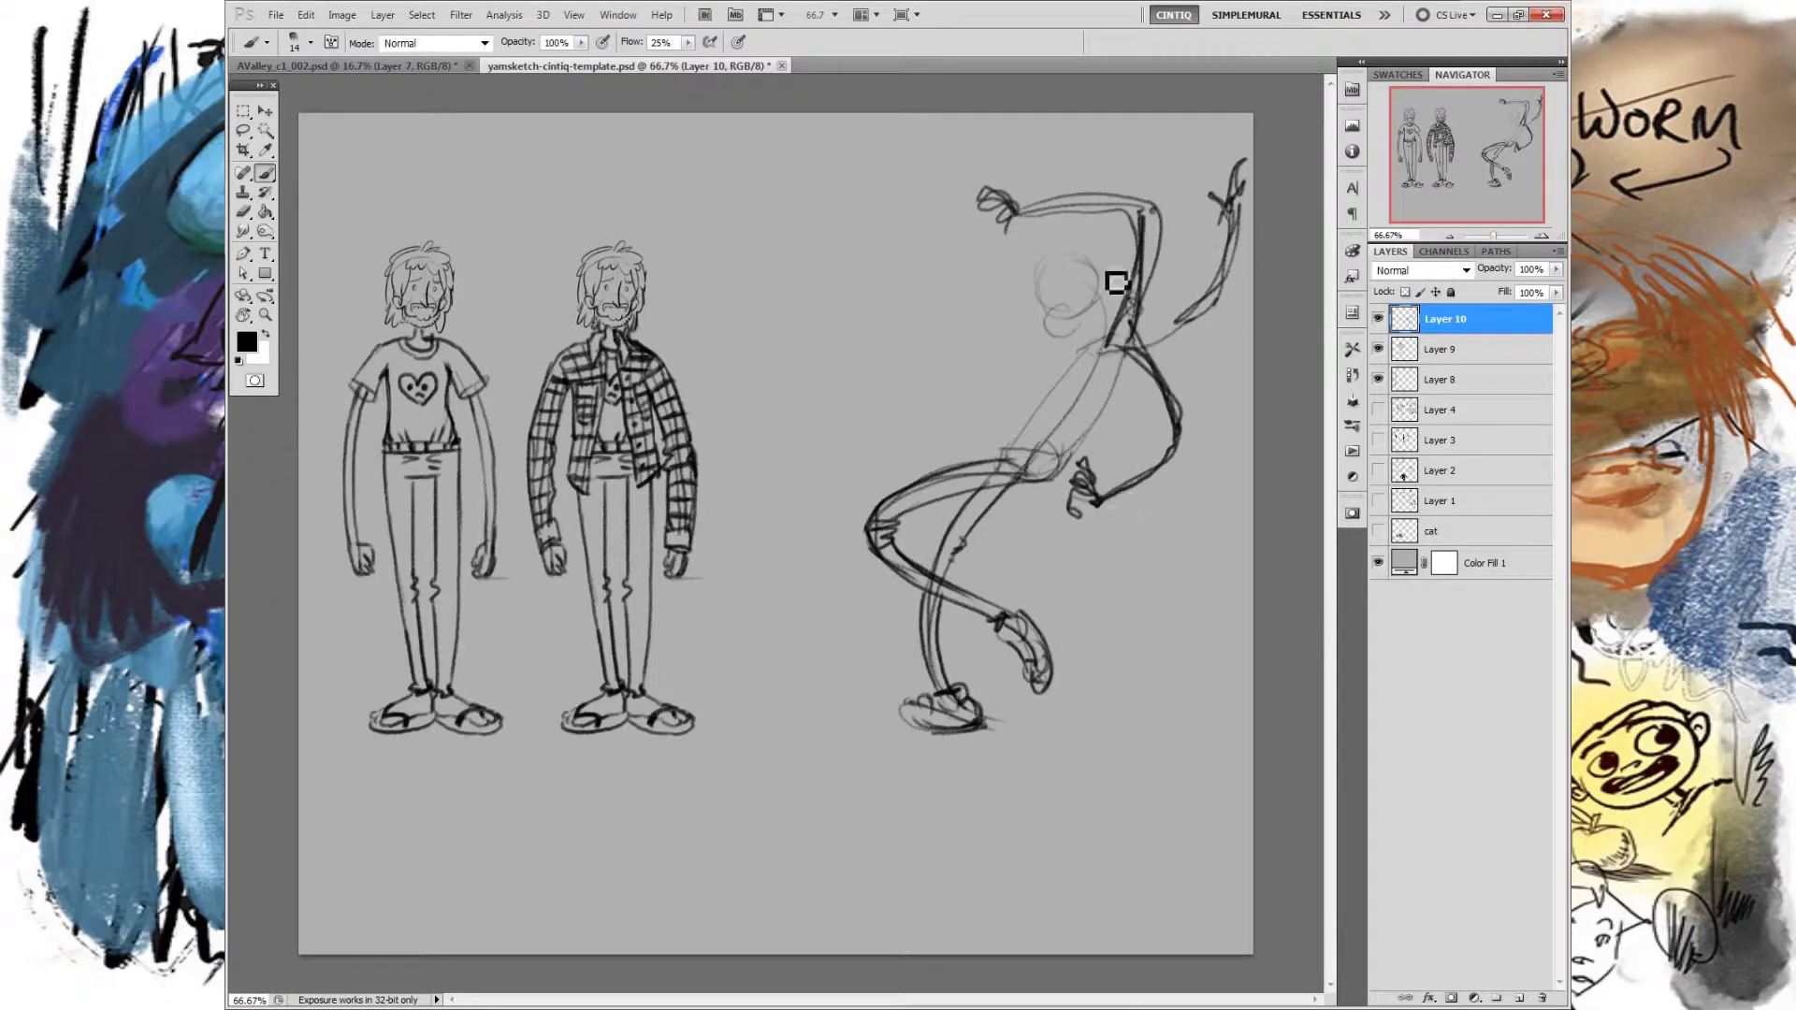
{"action": "left_click_drag", "start_coordinate": [1177, 496], "coordinate": [1108, 739]}
{"action": "key", "text": "ctrl+z"}
Step: Sketch the front arm as a line bent at the elbow, ending in a raised open hand
{"action": "mouse_move", "coordinate": [1081, 363]}
{"action": "left_mouse_down"}
{"action": "mouse_move", "coordinate": [1010, 424]}
{"action": "mouse_move", "coordinate": [905, 353]}
{"action": "left_mouse_up"}
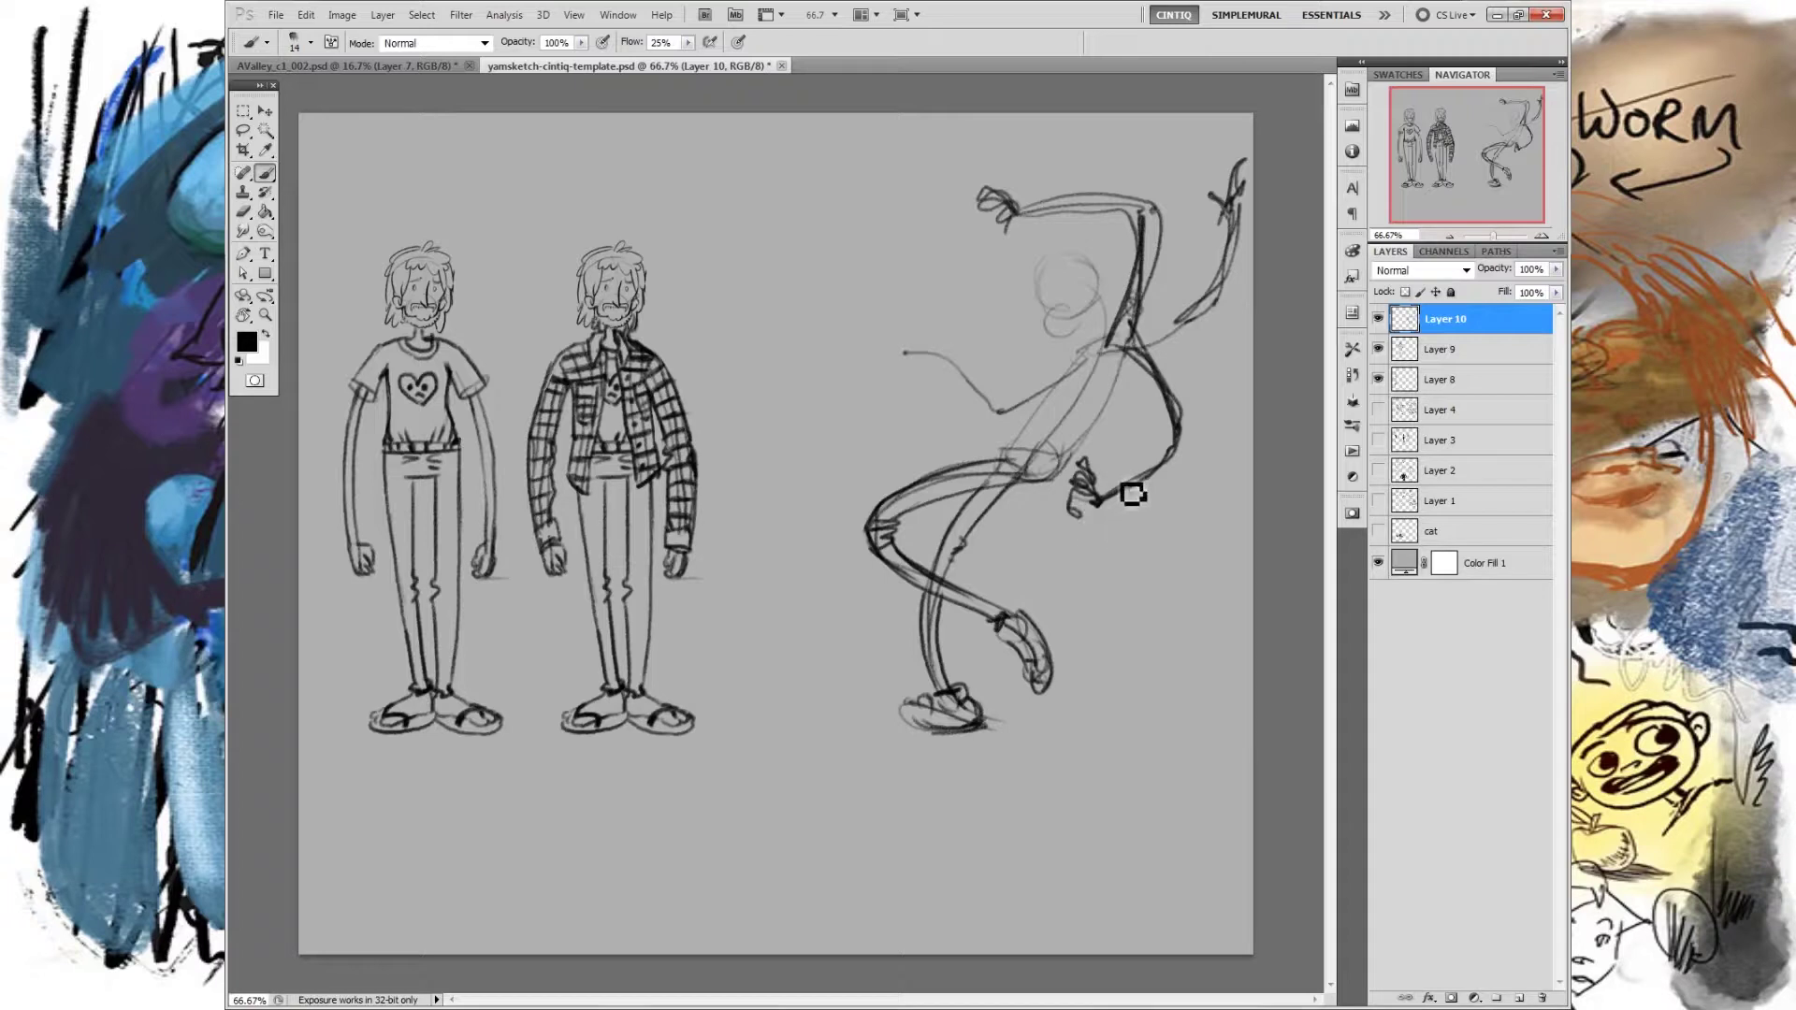
{"action": "mouse_move", "coordinate": [895, 343]}
{"action": "left_mouse_down"}
{"action": "mouse_move", "coordinate": [925, 359]}
{"action": "mouse_move", "coordinate": [914, 328]}
{"action": "mouse_move", "coordinate": [926, 348]}
{"action": "left_mouse_up"}
Step: Try bold strokes tracing the sweep from the overhead arm through the shoulder into the front arm, and undo them
{"action": "mouse_move", "coordinate": [903, 311]}
{"action": "left_mouse_down"}
{"action": "mouse_move", "coordinate": [936, 405]}
{"action": "mouse_move", "coordinate": [1143, 339]}
{"action": "mouse_move", "coordinate": [985, 182]}
{"action": "left_mouse_up"}
{"action": "mouse_move", "coordinate": [1023, 185]}
{"action": "left_mouse_down"}
{"action": "mouse_move", "coordinate": [1038, 205]}
{"action": "mouse_move", "coordinate": [931, 379]}
{"action": "mouse_move", "coordinate": [913, 358]}
{"action": "left_mouse_up"}
{"action": "mouse_move", "coordinate": [915, 360]}
{"action": "left_mouse_down"}
{"action": "mouse_move", "coordinate": [965, 408]}
{"action": "mouse_move", "coordinate": [1104, 206]}
{"action": "left_mouse_up"}
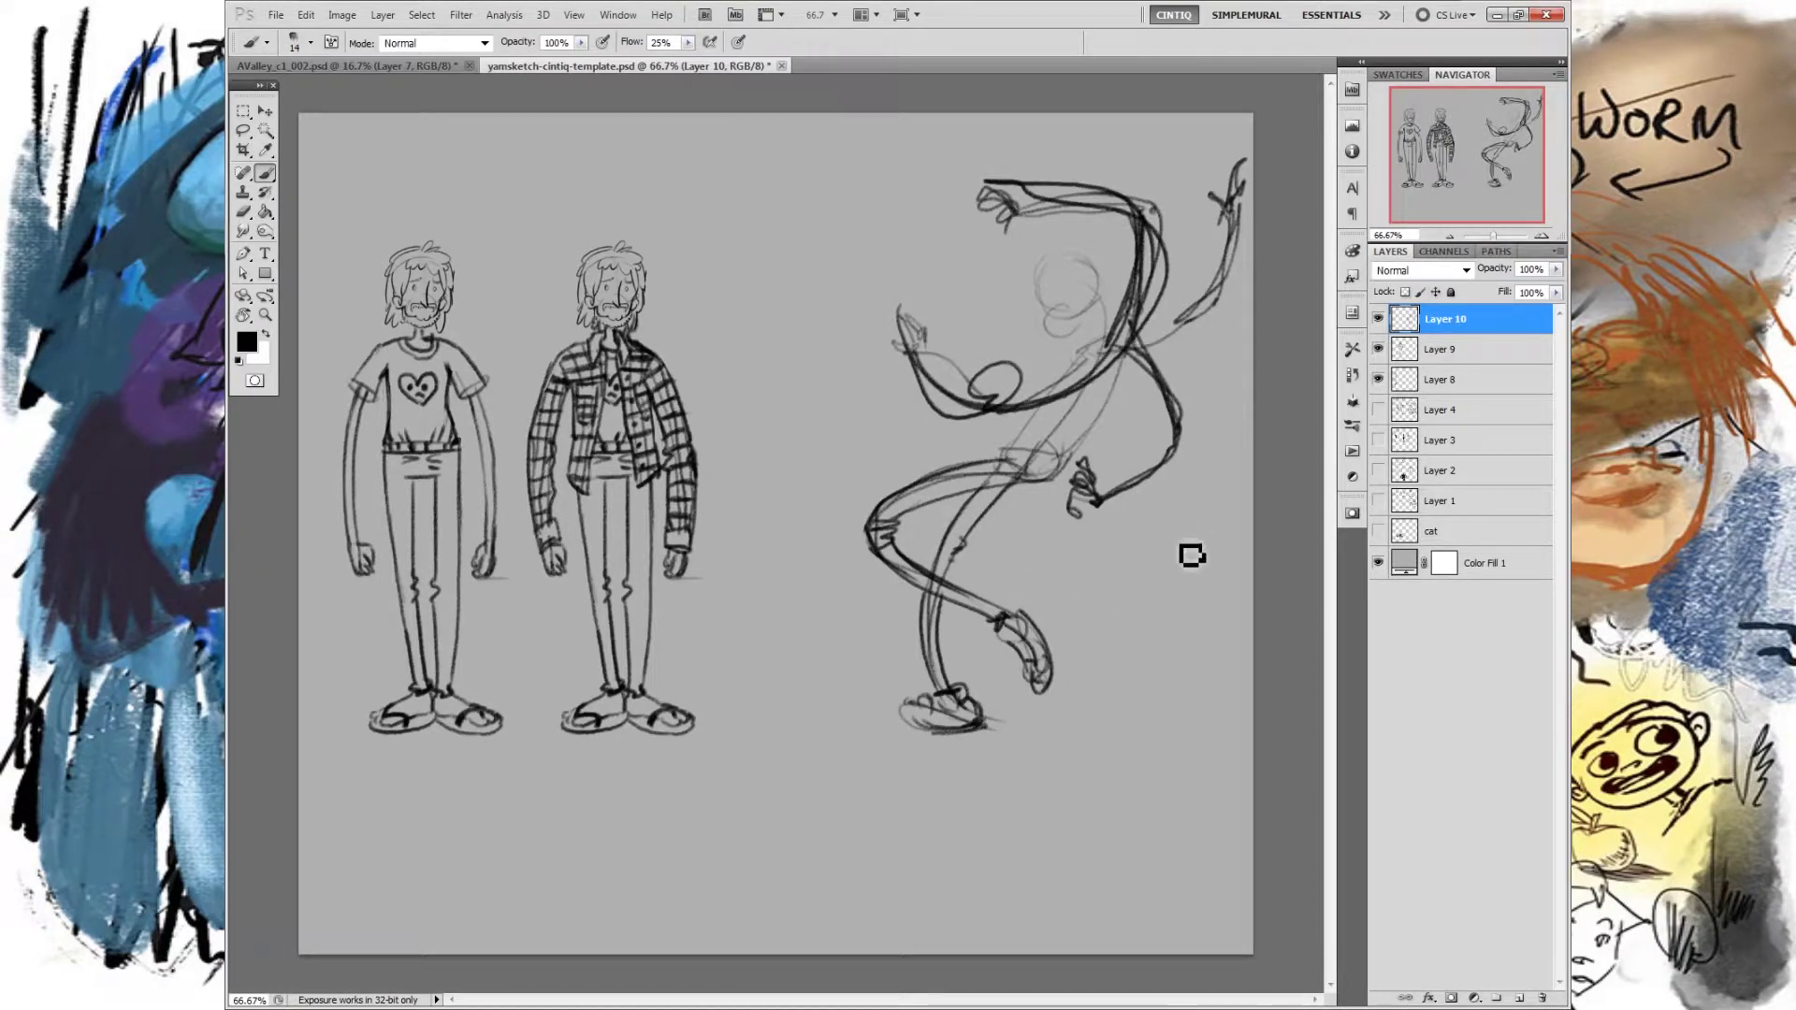
{"action": "key", "text": "ctrl+alt+z"}
{"action": "key", "text": "ctrl+alt+z"}
{"action": "key", "text": "ctrl+alt+z"}
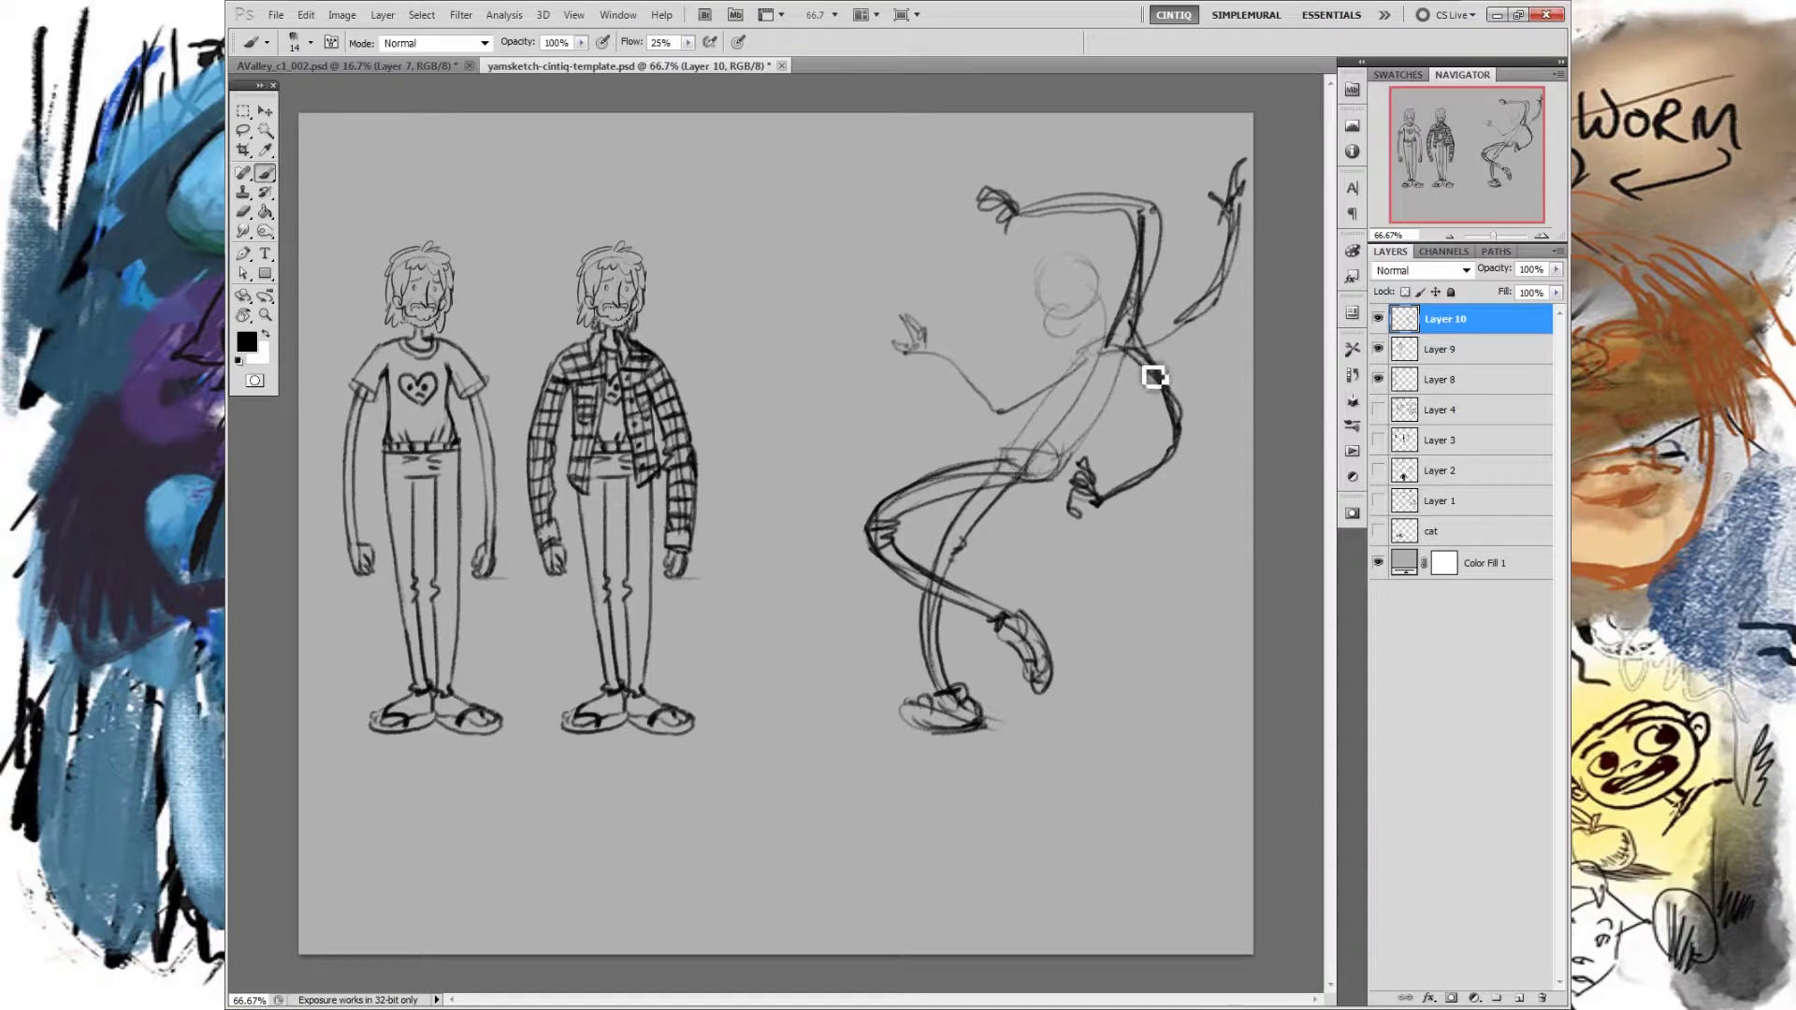
Step: Try tracing the flow from the front arm through the shoulder into the arm bent to the hip, and undo it
{"action": "mouse_move", "coordinate": [1063, 381]}
{"action": "left_mouse_down"}
{"action": "mouse_move", "coordinate": [1228, 188]}
{"action": "mouse_move", "coordinate": [1173, 346]}
{"action": "mouse_move", "coordinate": [953, 436]}
{"action": "mouse_move", "coordinate": [888, 347]}
{"action": "mouse_move", "coordinate": [1048, 427]}
{"action": "mouse_move", "coordinate": [1222, 196]}
{"action": "mouse_move", "coordinate": [1218, 296]}
{"action": "mouse_move", "coordinate": [981, 422]}
{"action": "mouse_move", "coordinate": [921, 357]}
{"action": "mouse_move", "coordinate": [1129, 363]}
{"action": "mouse_move", "coordinate": [1217, 221]}
{"action": "left_mouse_up"}
{"action": "key", "text": "ctrl+z"}
{"action": "mouse_move", "coordinate": [967, 386]}
{"action": "left_mouse_down"}
{"action": "mouse_move", "coordinate": [1124, 356]}
{"action": "mouse_move", "coordinate": [1166, 409]}
{"action": "mouse_move", "coordinate": [1056, 494]}
{"action": "left_mouse_up"}
{"action": "mouse_move", "coordinate": [1055, 494]}
{"action": "left_mouse_down"}
{"action": "mouse_move", "coordinate": [1180, 427]}
{"action": "mouse_move", "coordinate": [1095, 505]}
{"action": "mouse_move", "coordinate": [1083, 376]}
{"action": "mouse_move", "coordinate": [898, 341]}
{"action": "left_mouse_up"}
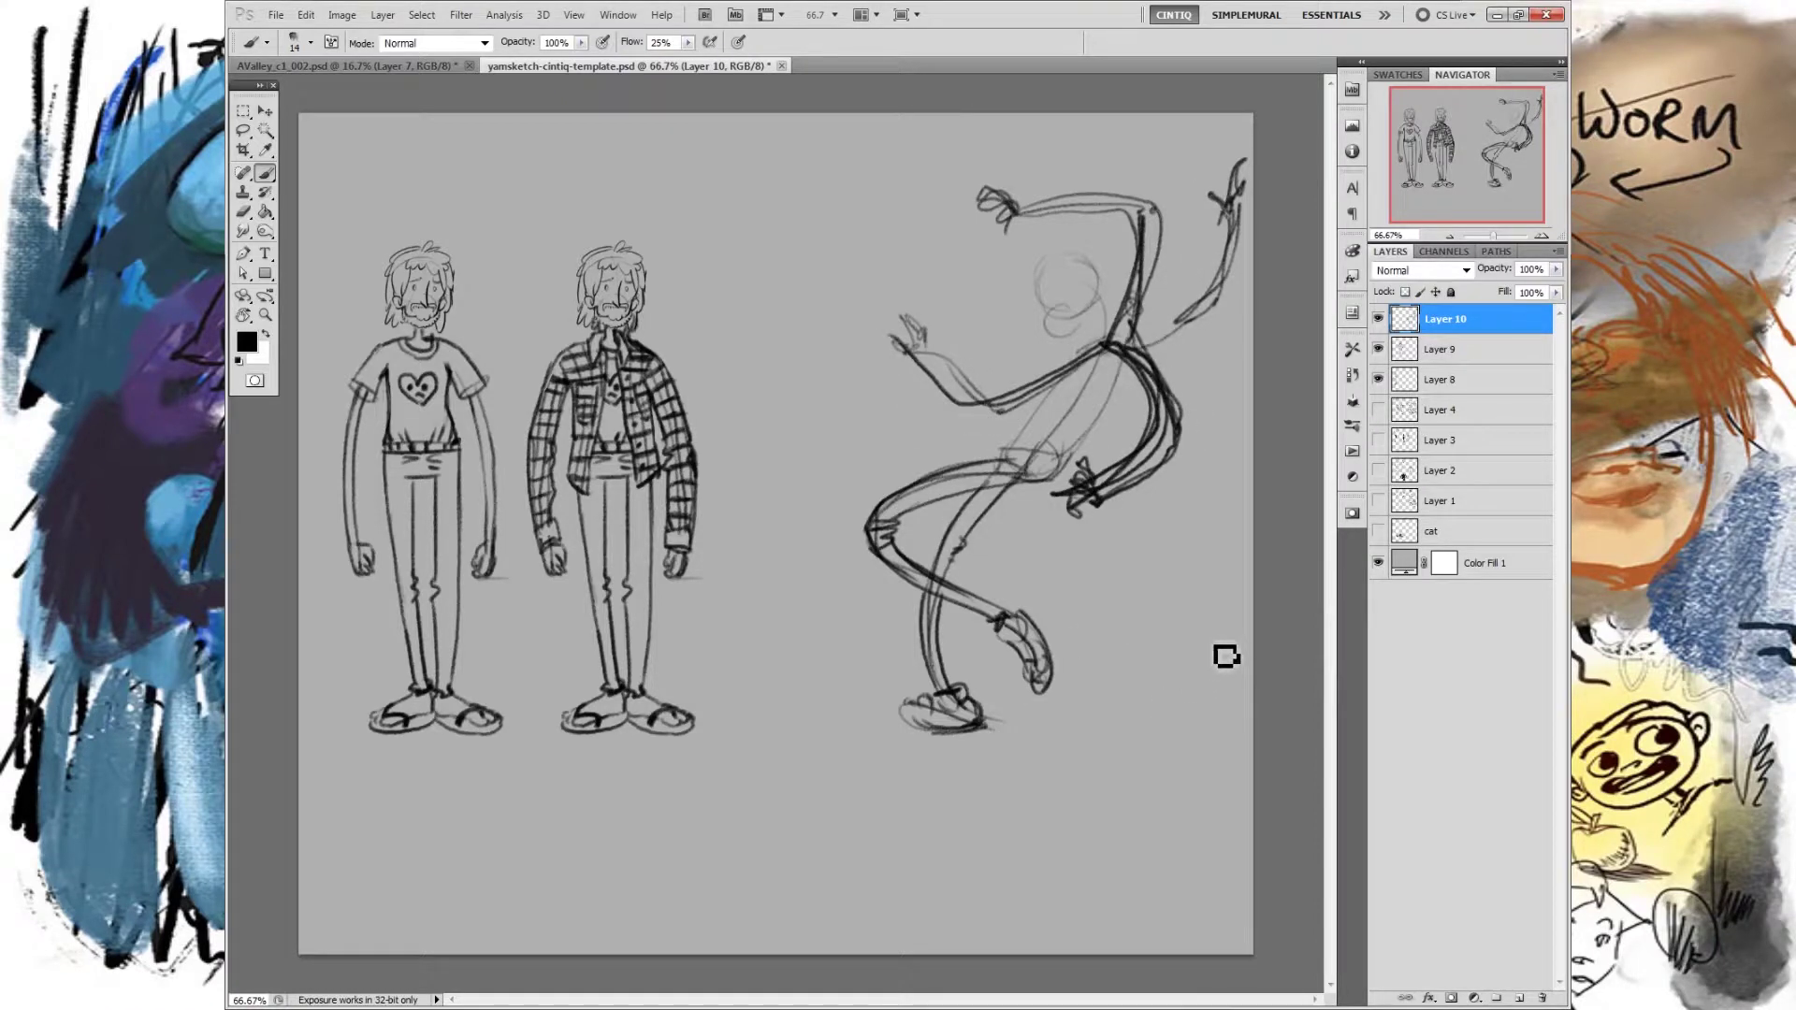
{"action": "key", "text": "ctrl+alt+z"}
{"action": "key", "text": "ctrl+alt+z"}
{"action": "key", "text": "ctrl+alt+z"}
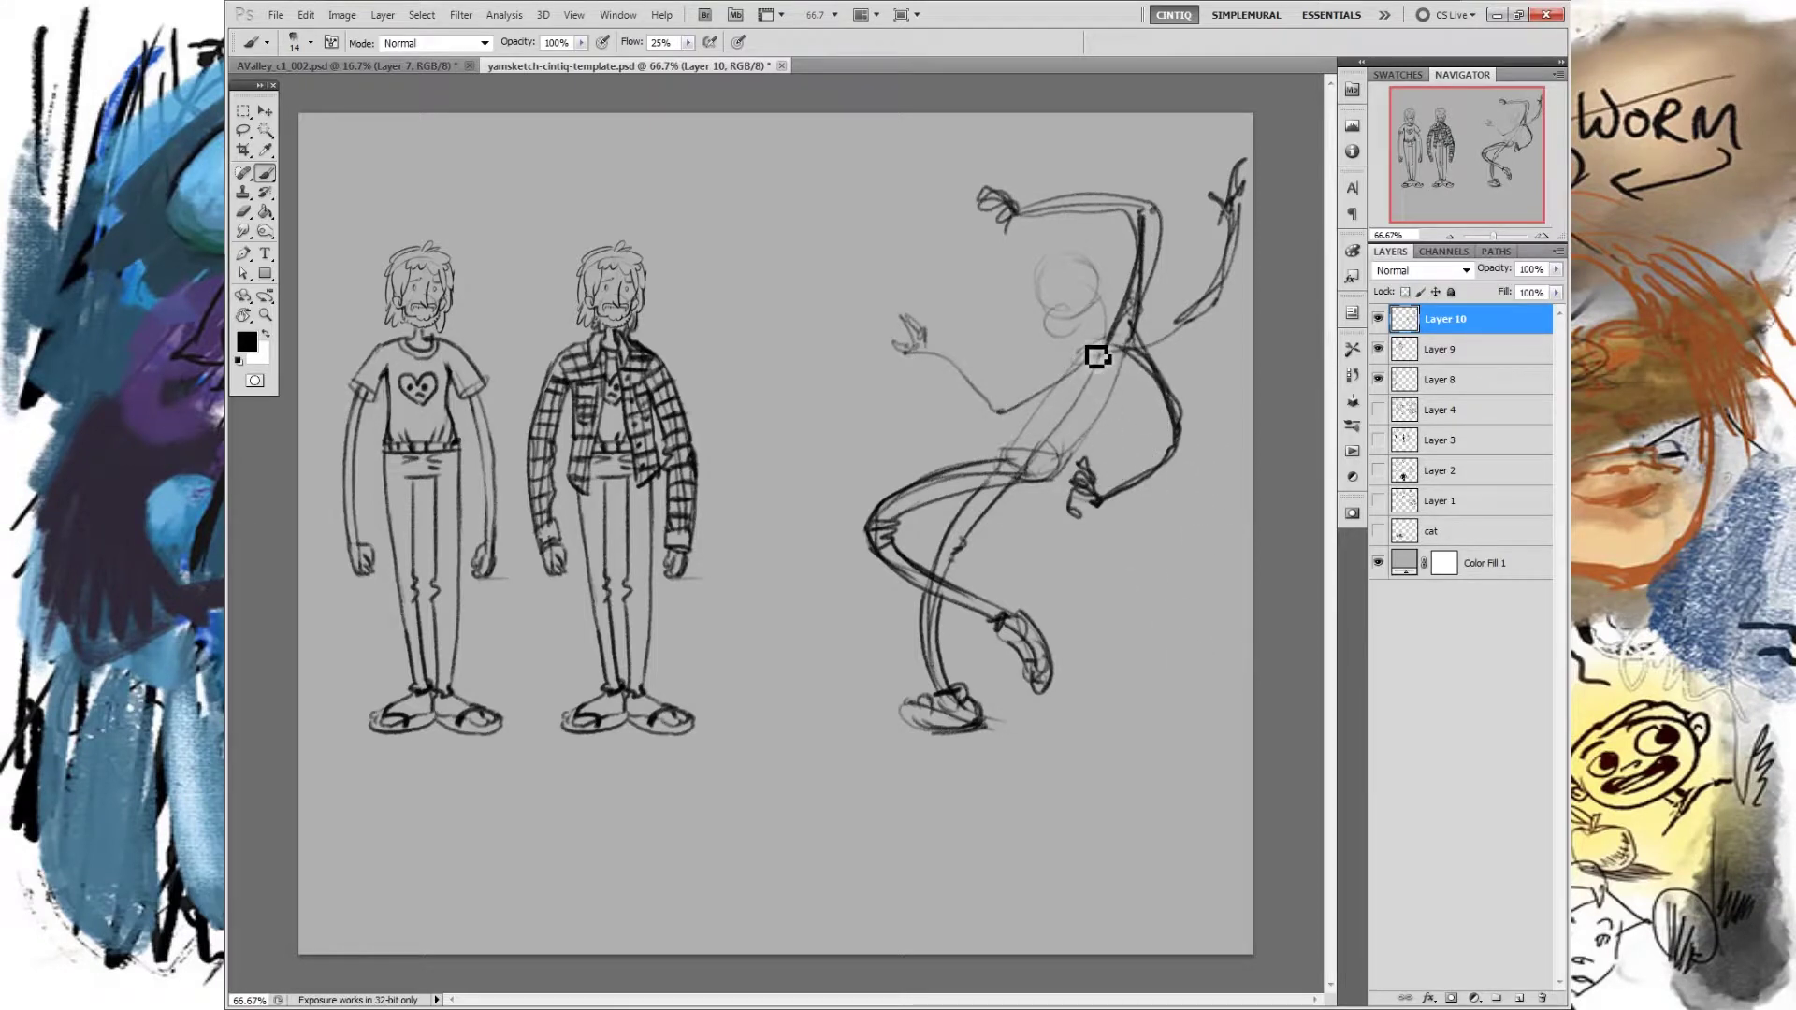
Step: Try a straighter front arm with a hand extended low and a further stroke from the shoulder, undoing these attempts
{"action": "mouse_move", "coordinate": [1107, 357]}
{"action": "left_mouse_down"}
{"action": "mouse_move", "coordinate": [935, 447]}
{"action": "mouse_move", "coordinate": [908, 408]}
{"action": "mouse_move", "coordinate": [940, 444]}
{"action": "left_mouse_up"}
{"action": "left_click_drag", "start_coordinate": [1104, 357], "coordinate": [903, 432]}
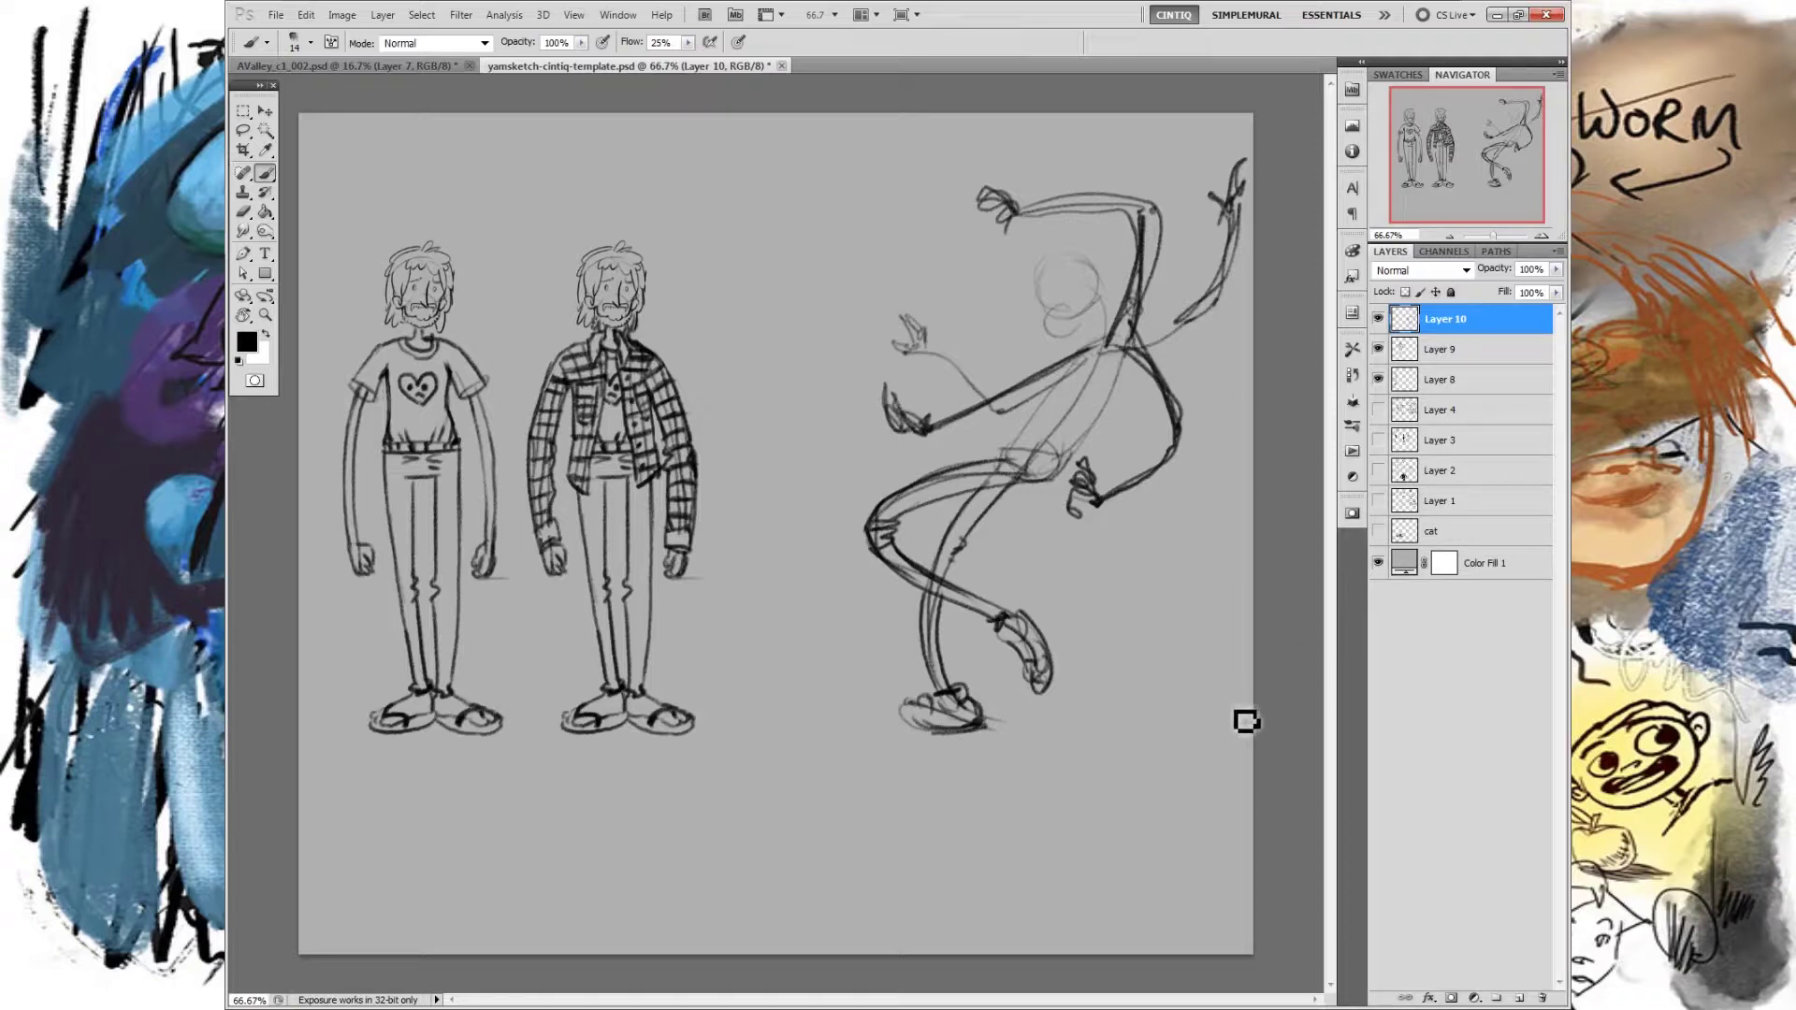
{"action": "key", "text": "ctrl+alt+z"}
{"action": "key", "text": "ctrl+alt+z"}
{"action": "key", "text": "ctrl+alt+z"}
{"action": "mouse_move", "coordinate": [1085, 344]}
{"action": "left_mouse_down"}
{"action": "mouse_move", "coordinate": [1029, 383]}
{"action": "mouse_move", "coordinate": [938, 203]}
{"action": "left_mouse_up"}
{"action": "key", "text": "ctrl+alt+z"}
{"action": "key", "text": "ctrl+alt+z"}
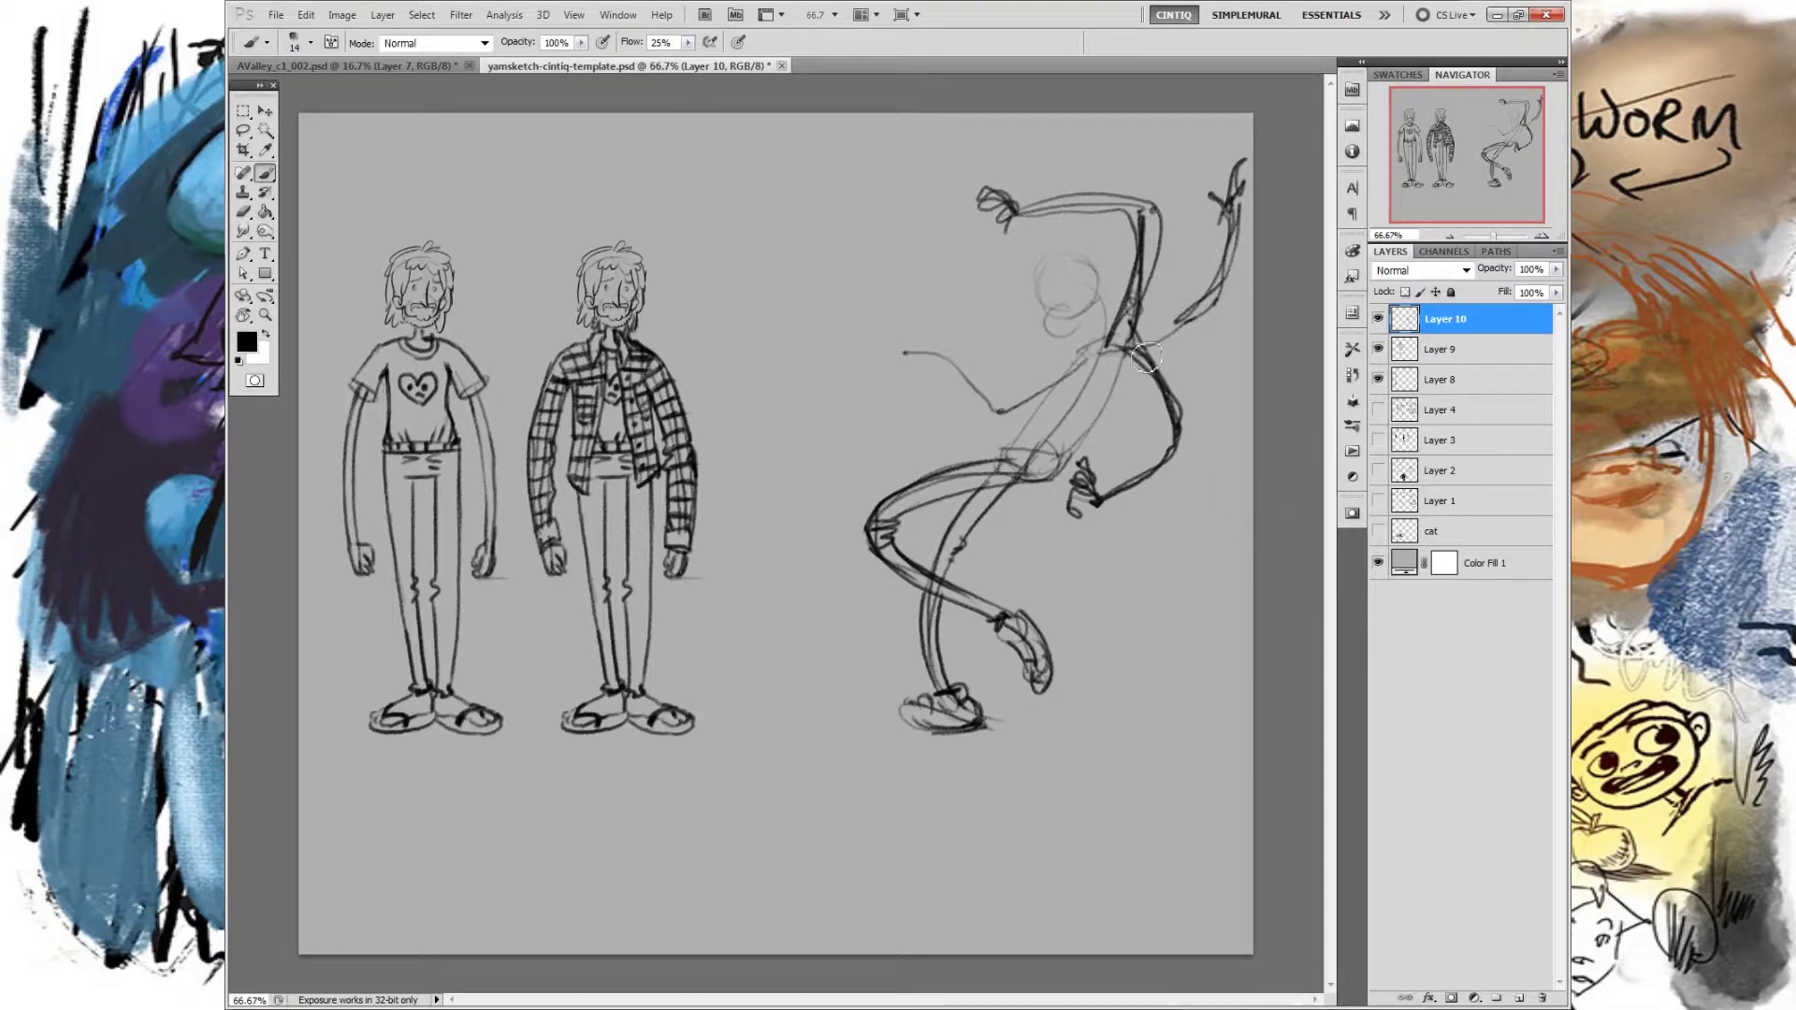
Step: Undo the back arm poses that reach up behind and bend down to the hip, keeping the overhead arm
{"action": "key", "text": "ctrl+alt+z"}
{"action": "key", "text": "ctrl+alt+z"}
{"action": "key", "text": "ctrl+alt+z"}
{"action": "key", "text": "ctrl+alt+z"}
{"action": "key", "text": "ctrl+alt+z"}
{"action": "key", "text": "ctrl+alt+z"}
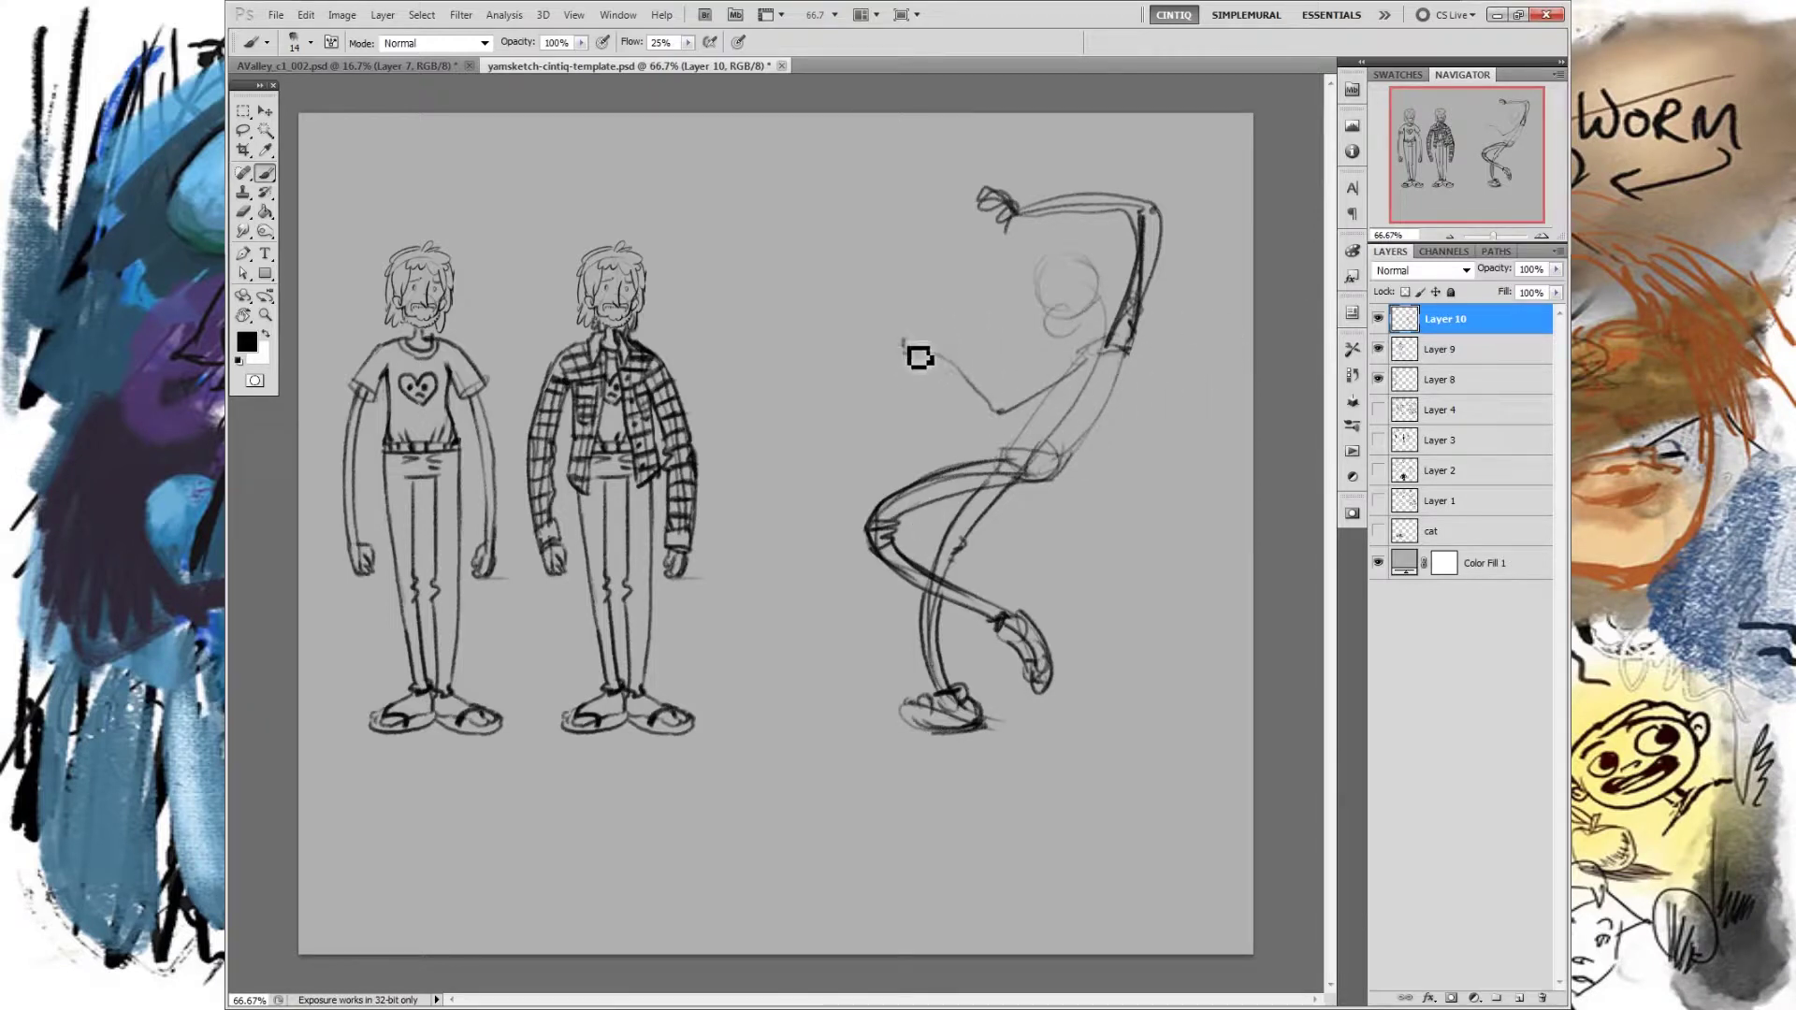
Step: Draw the front arm's open hand with spread fingers and outline its forearm and upper arm
{"action": "mouse_move", "coordinate": [907, 309]}
{"action": "left_mouse_down"}
{"action": "mouse_move", "coordinate": [912, 348]}
{"action": "mouse_move", "coordinate": [933, 339]}
{"action": "left_mouse_up"}
{"action": "mouse_move", "coordinate": [938, 340]}
{"action": "left_mouse_down"}
{"action": "mouse_move", "coordinate": [1007, 394]}
{"action": "mouse_move", "coordinate": [1030, 337]}
{"action": "mouse_move", "coordinate": [1009, 407]}
{"action": "mouse_move", "coordinate": [1089, 359]}
{"action": "left_mouse_up"}
{"action": "left_click_drag", "start_coordinate": [1010, 405], "coordinate": [1090, 365]}
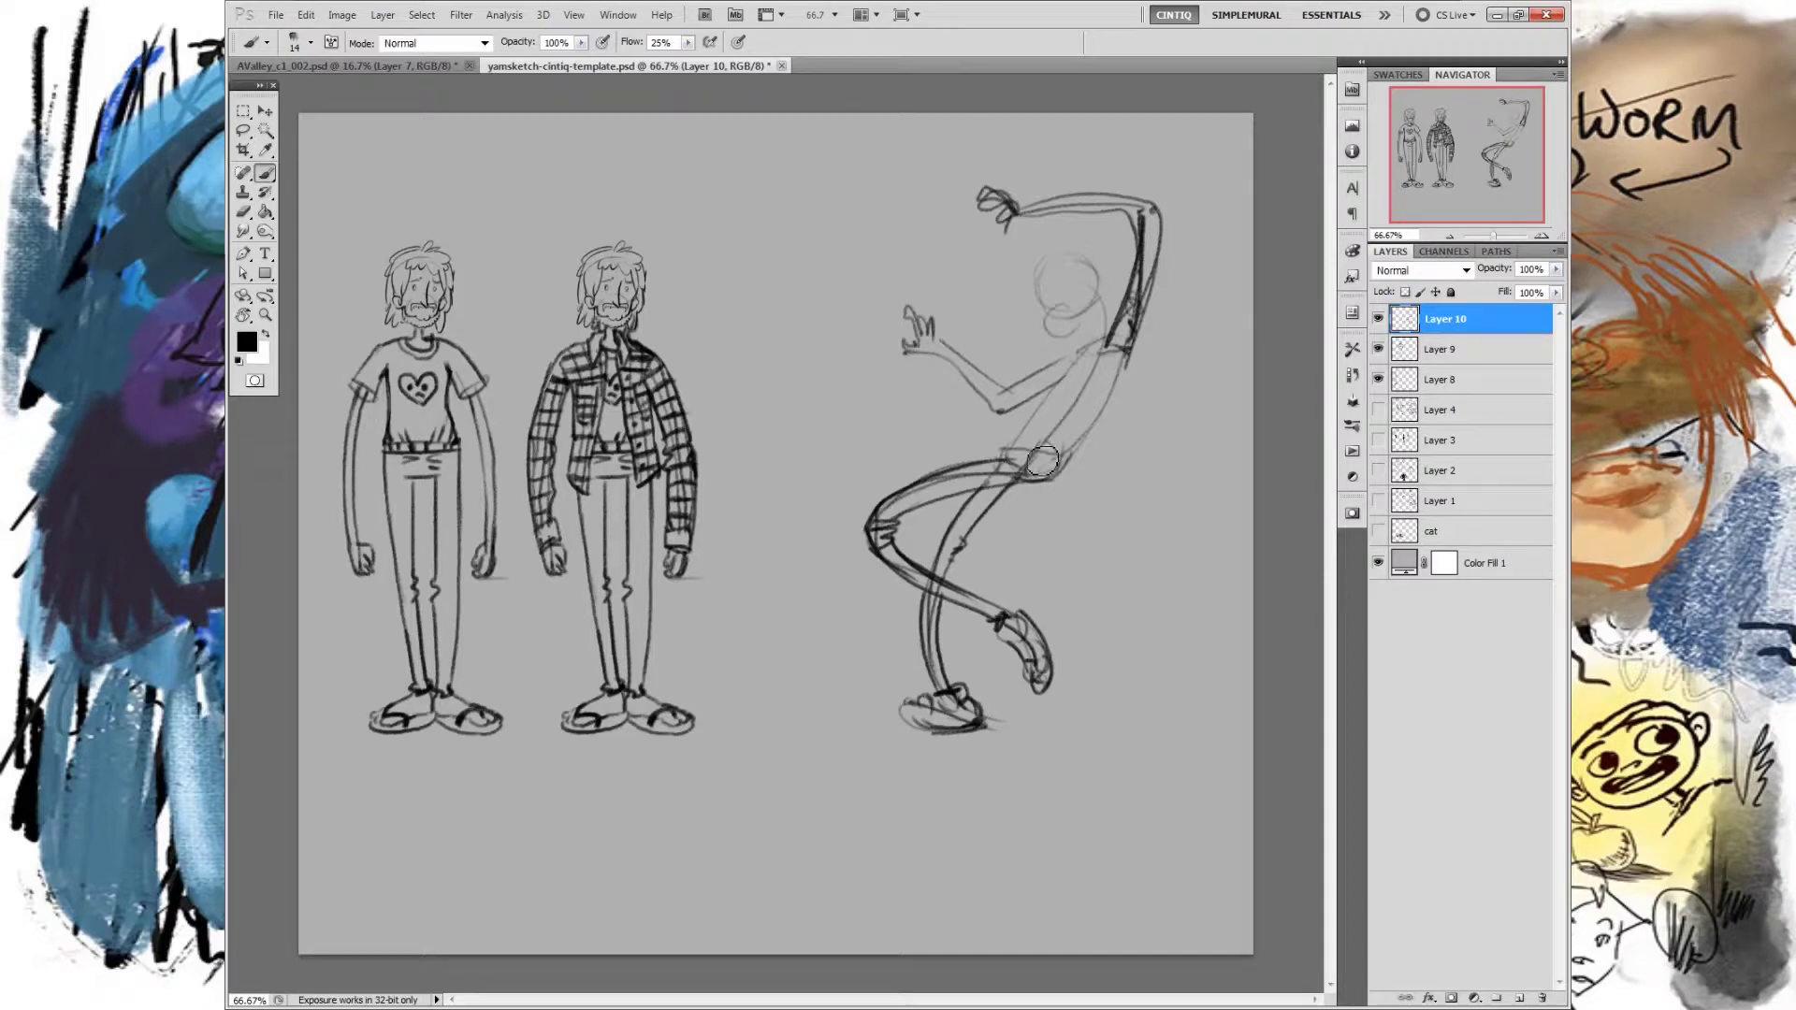
Step: Draw the trousers' waistband and hip, and outline the T-shirt's torso with its heart emblem
{"action": "mouse_move", "coordinate": [981, 462]}
{"action": "left_mouse_down"}
{"action": "mouse_move", "coordinate": [1021, 456]}
{"action": "mouse_move", "coordinate": [1058, 472]}
{"action": "mouse_move", "coordinate": [1030, 460]}
{"action": "mouse_move", "coordinate": [1071, 466]}
{"action": "left_mouse_up"}
{"action": "left_click_drag", "start_coordinate": [1014, 440], "coordinate": [1053, 442]}
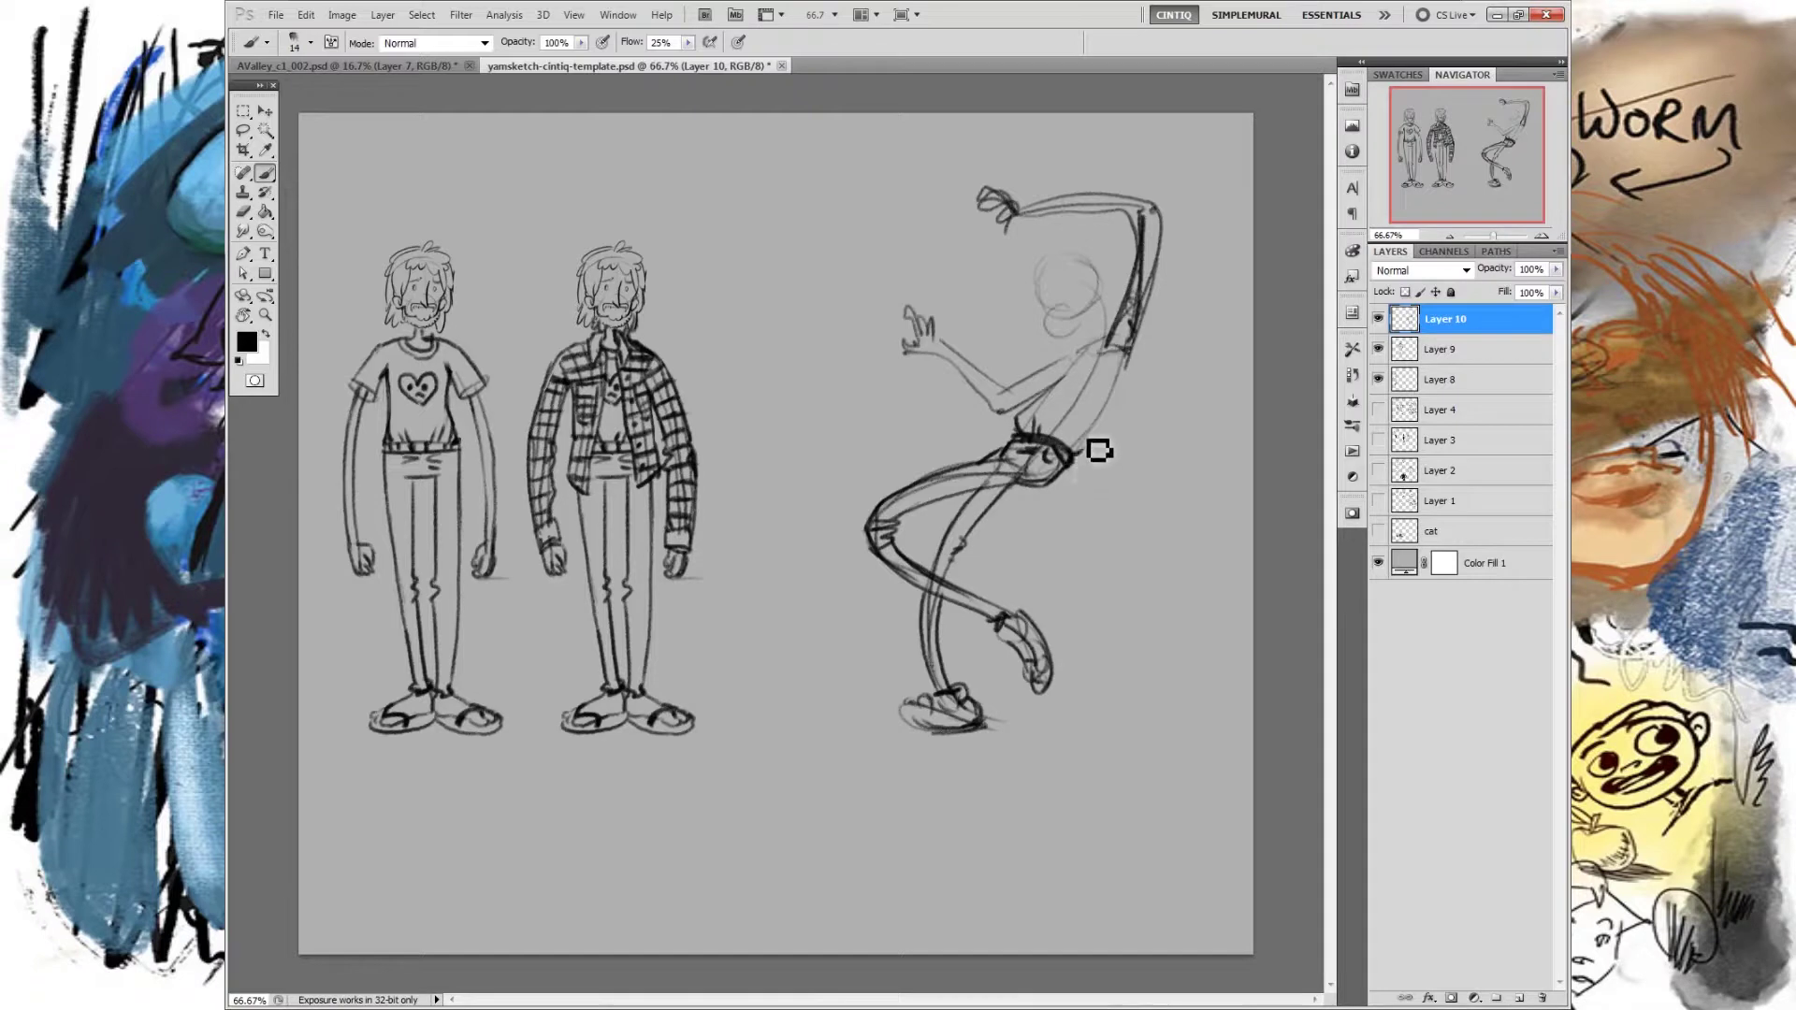
{"action": "left_click_drag", "start_coordinate": [1076, 451], "coordinate": [1132, 363]}
Step: Outline the open shirt's tail flaring out behind the figure's back
{"action": "mouse_move", "coordinate": [1097, 356]}
{"action": "left_mouse_down"}
{"action": "mouse_move", "coordinate": [1144, 336]}
{"action": "mouse_move", "coordinate": [1103, 352]}
{"action": "mouse_move", "coordinate": [1125, 514]}
{"action": "left_mouse_up"}
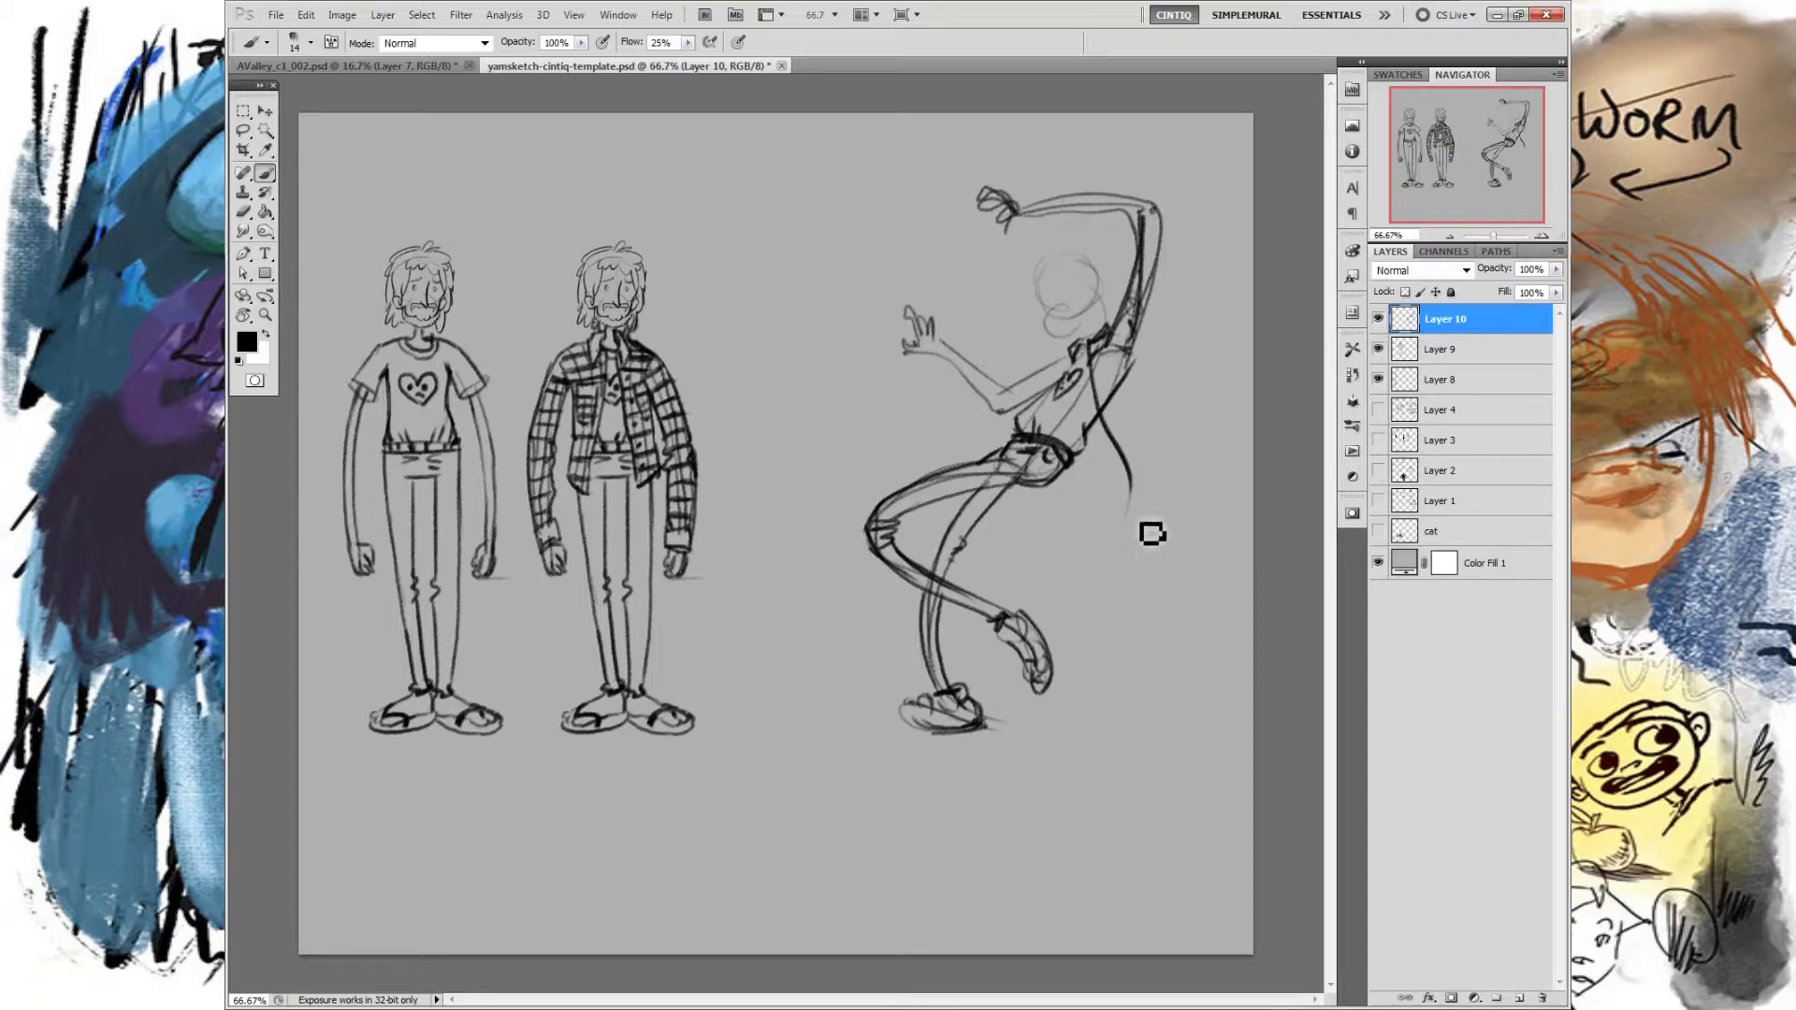
{"action": "left_click_drag", "start_coordinate": [1125, 522], "coordinate": [1156, 503]}
{"action": "left_click_drag", "start_coordinate": [1071, 469], "coordinate": [1132, 496]}
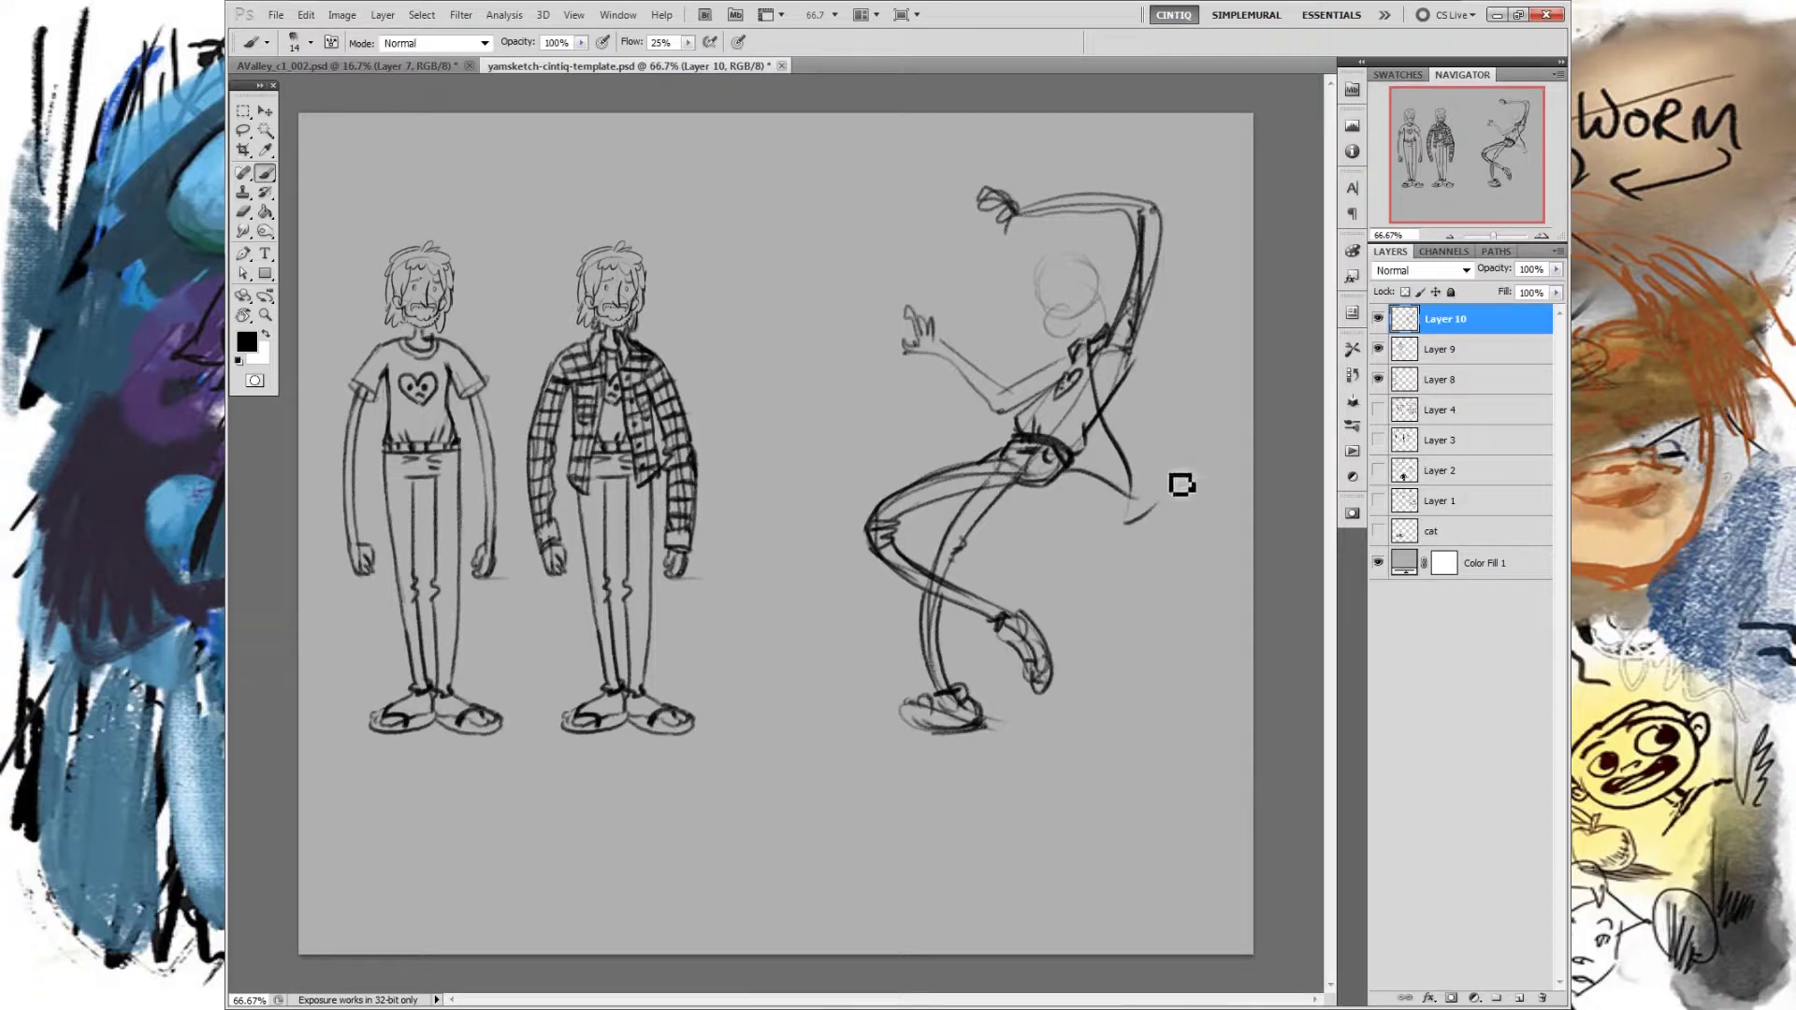
{"action": "left_click_drag", "start_coordinate": [1139, 374], "coordinate": [1171, 510]}
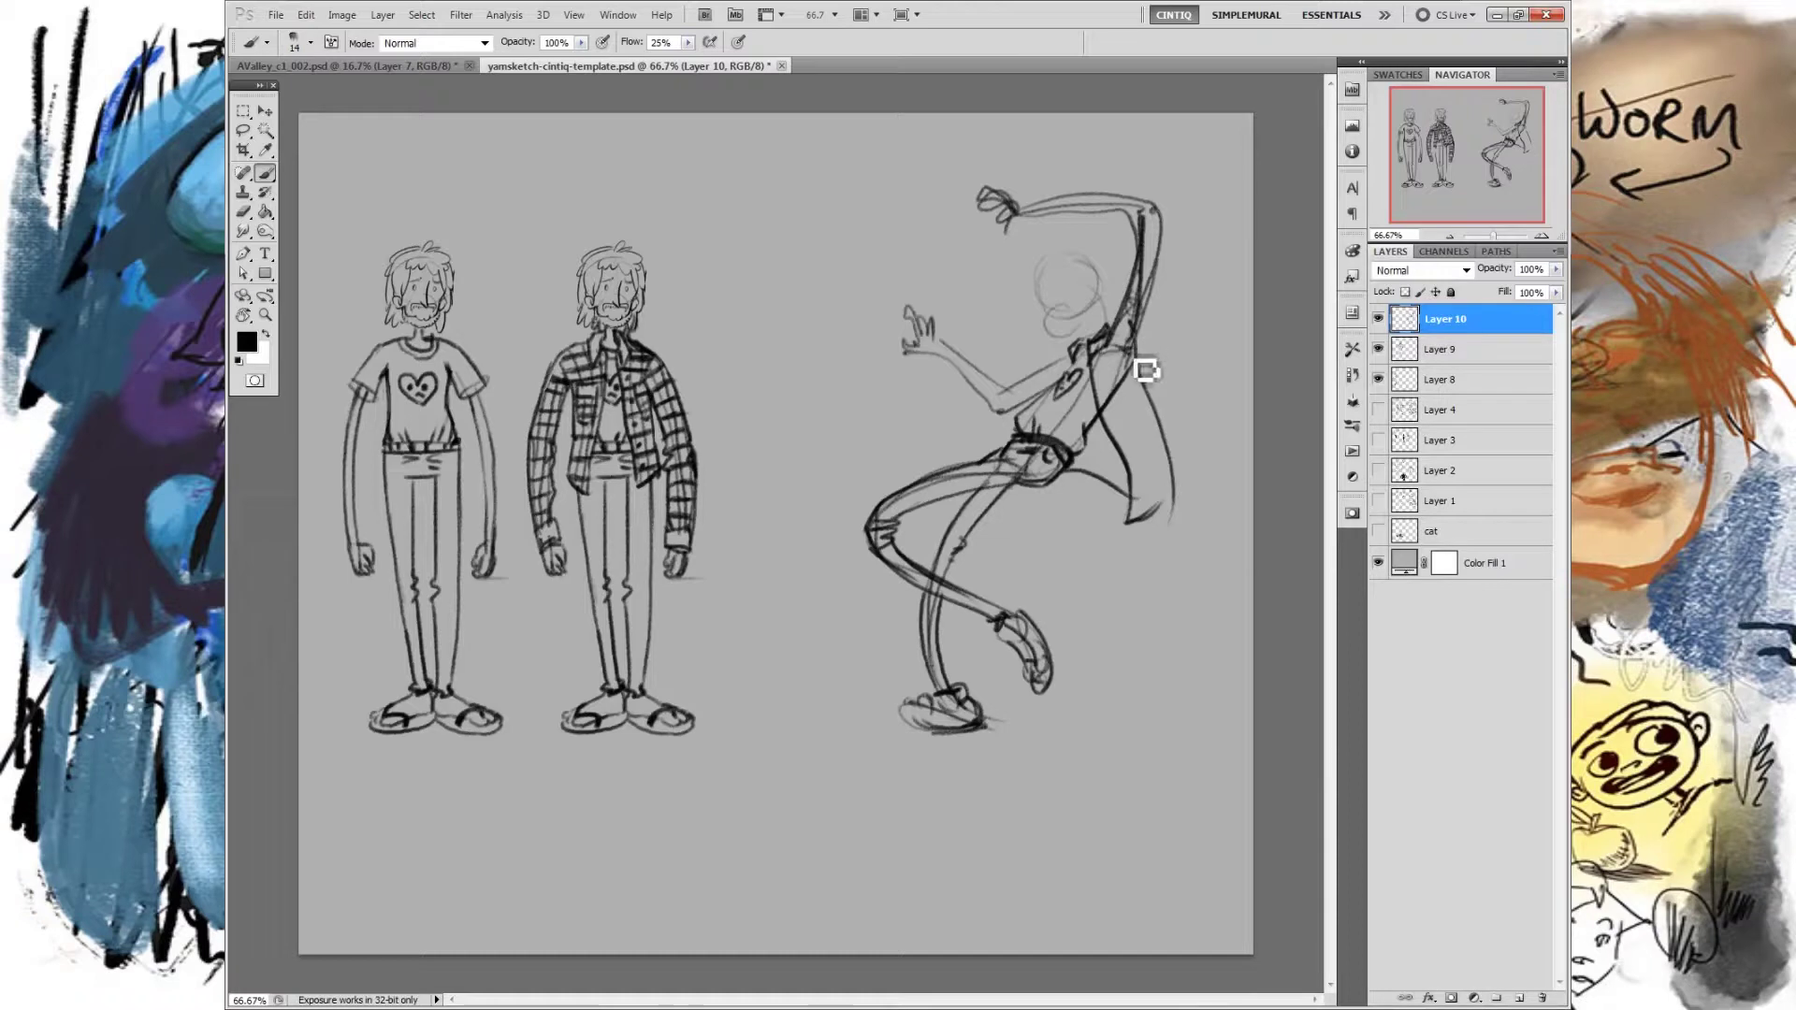
Step: Draw the shirt sleeve on the overhead arm, with folds at the elbow and a cuff at the wrist
{"action": "mouse_move", "coordinate": [1133, 266]}
{"action": "left_mouse_down"}
{"action": "mouse_move", "coordinate": [1145, 219]}
{"action": "mouse_move", "coordinate": [1118, 356]}
{"action": "left_mouse_up"}
{"action": "key", "text": "ctrl+z"}
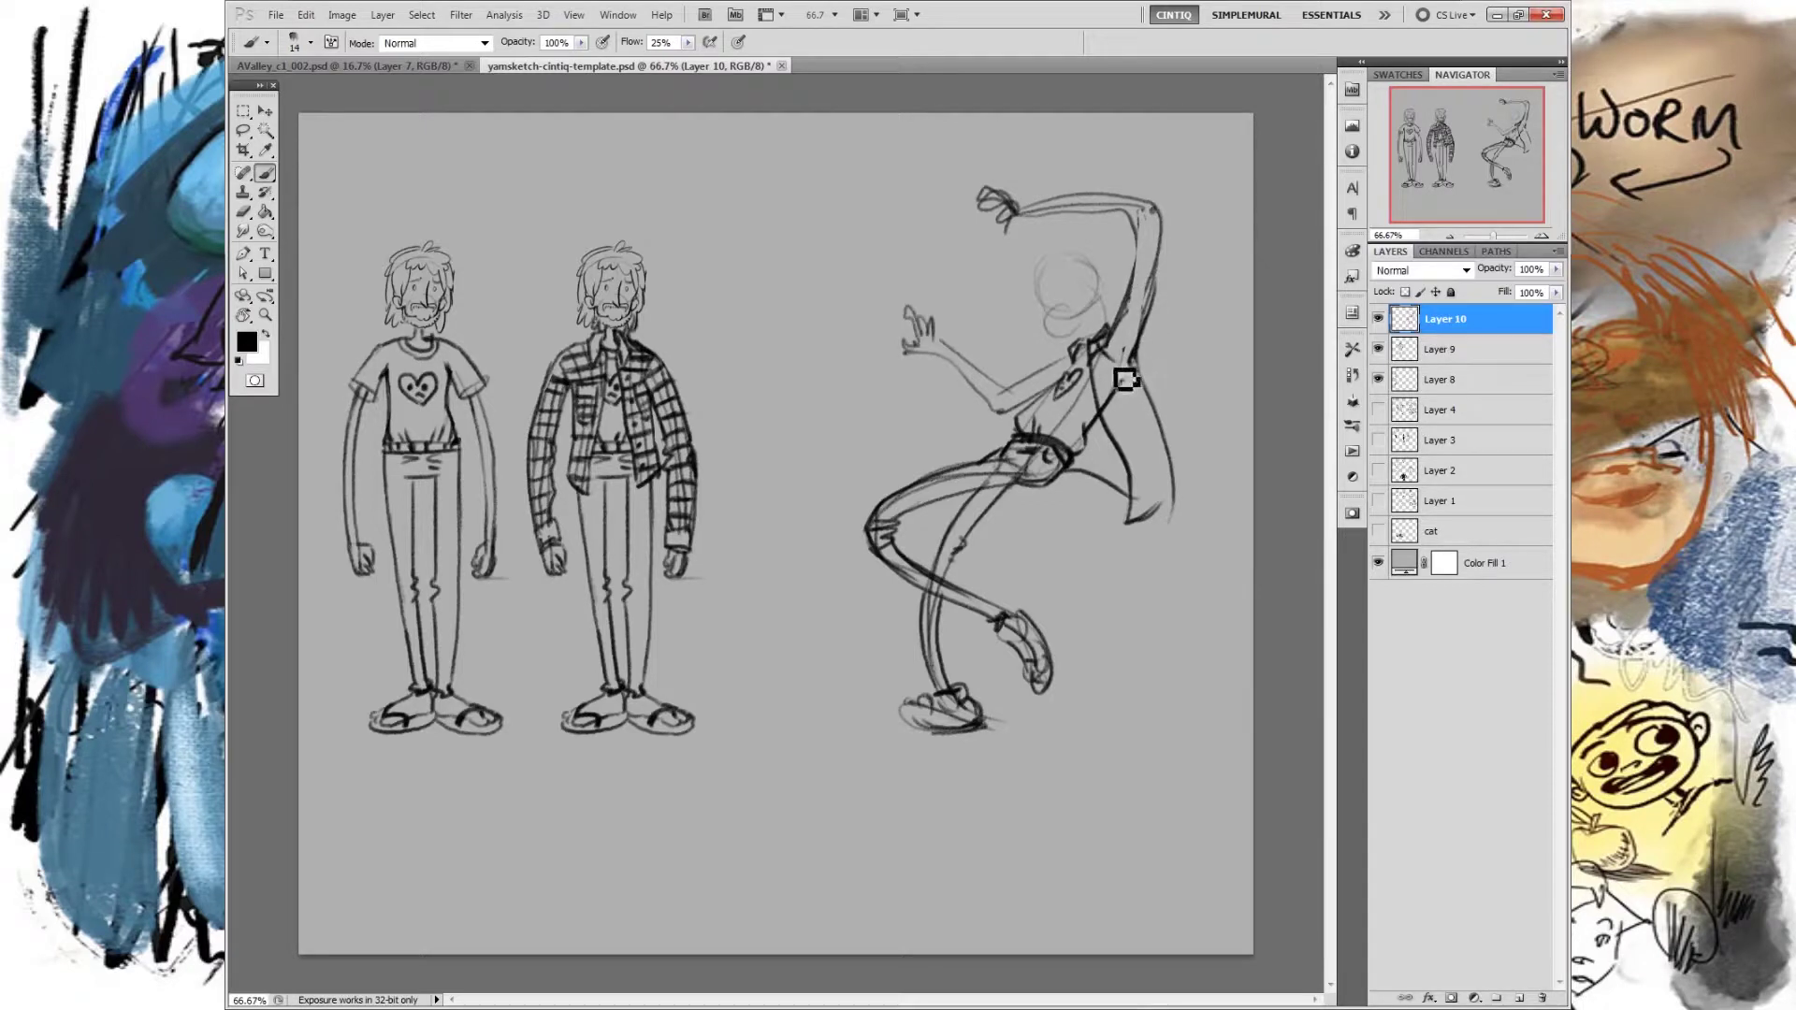
{"action": "left_click_drag", "start_coordinate": [1118, 348], "coordinate": [1154, 301]}
{"action": "left_click_drag", "start_coordinate": [1115, 361], "coordinate": [1152, 281]}
{"action": "left_click_drag", "start_coordinate": [1164, 217], "coordinate": [1154, 312]}
{"action": "mouse_move", "coordinate": [1134, 246]}
{"action": "left_mouse_down"}
{"action": "mouse_move", "coordinate": [1172, 220]}
{"action": "mouse_move", "coordinate": [1132, 240]}
{"action": "left_mouse_up"}
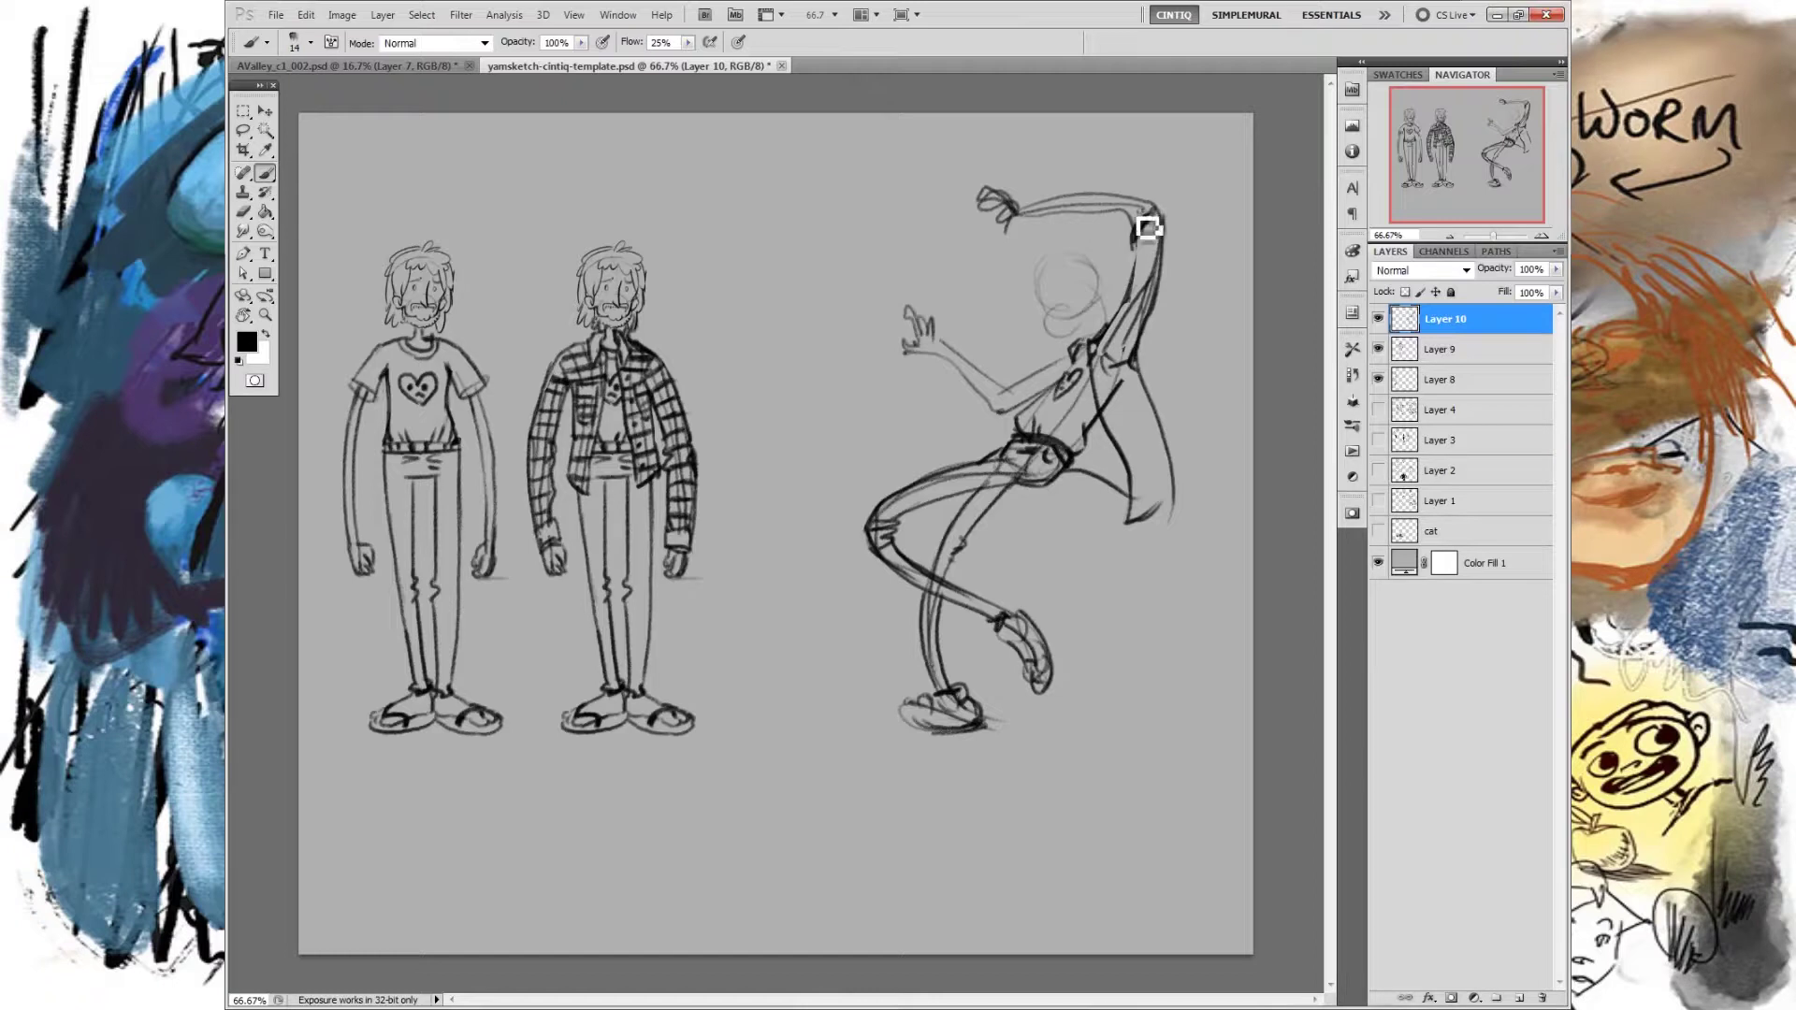
{"action": "mouse_move", "coordinate": [1027, 217]}
{"action": "left_mouse_down"}
{"action": "mouse_move", "coordinate": [1065, 210]}
{"action": "mouse_move", "coordinate": [1037, 214]}
{"action": "mouse_move", "coordinate": [1077, 223]}
{"action": "mouse_move", "coordinate": [1053, 228]}
{"action": "mouse_move", "coordinate": [1060, 209]}
{"action": "mouse_move", "coordinate": [1065, 232]}
{"action": "mouse_move", "coordinate": [1086, 202]}
{"action": "mouse_move", "coordinate": [1060, 212]}
{"action": "mouse_move", "coordinate": [1087, 217]}
{"action": "mouse_move", "coordinate": [1060, 204]}
{"action": "mouse_move", "coordinate": [1146, 199]}
{"action": "mouse_move", "coordinate": [1095, 225]}
{"action": "mouse_move", "coordinate": [1162, 199]}
{"action": "mouse_move", "coordinate": [1090, 206]}
{"action": "mouse_move", "coordinate": [1070, 233]}
{"action": "mouse_move", "coordinate": [1138, 237]}
{"action": "mouse_move", "coordinate": [1131, 204]}
{"action": "mouse_move", "coordinate": [1105, 199]}
{"action": "mouse_move", "coordinate": [1168, 247]}
{"action": "left_mouse_up"}
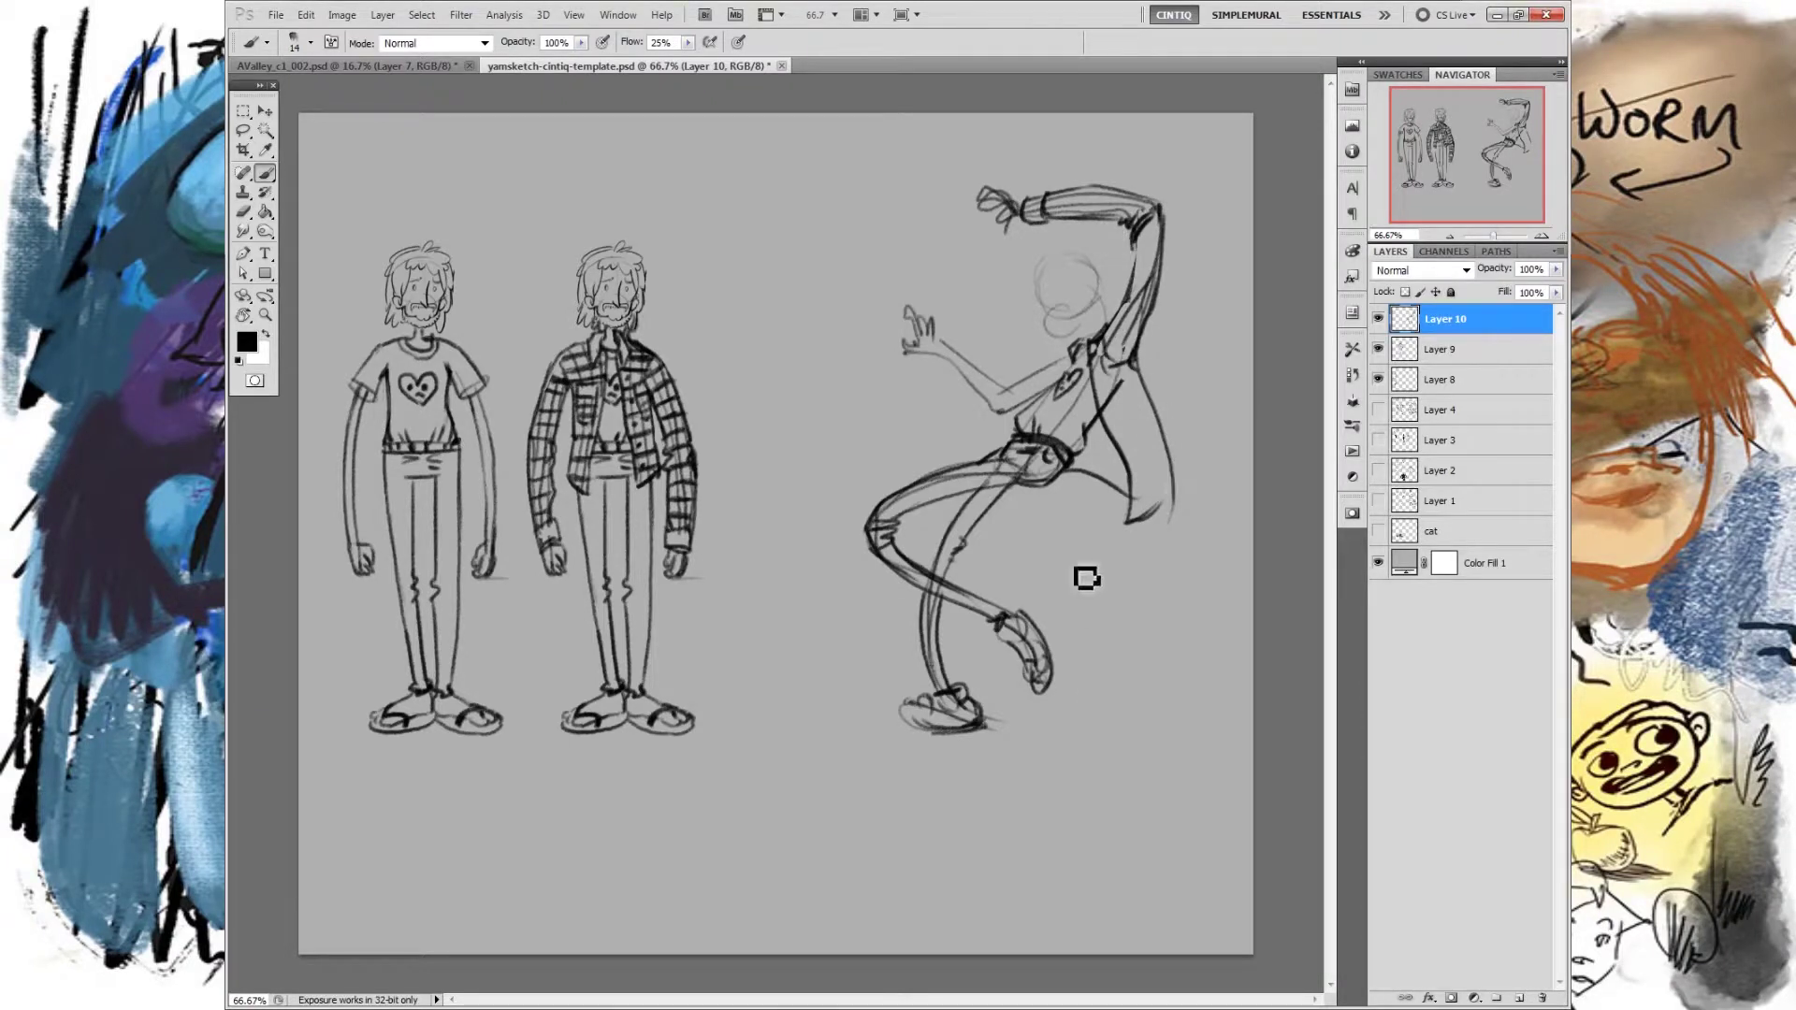
Step: Draw the shirt sleeve around the bent front arm, with elbow folds and a cuff at the wrist
{"action": "mouse_move", "coordinate": [1001, 385]}
{"action": "left_mouse_down"}
{"action": "mouse_move", "coordinate": [1031, 414]}
{"action": "mouse_move", "coordinate": [1014, 400]}
{"action": "mouse_move", "coordinate": [1066, 394]}
{"action": "mouse_move", "coordinate": [1018, 389]}
{"action": "mouse_move", "coordinate": [1086, 353]}
{"action": "left_mouse_up"}
{"action": "mouse_move", "coordinate": [1025, 406]}
{"action": "left_mouse_down"}
{"action": "mouse_move", "coordinate": [1062, 373]}
{"action": "mouse_move", "coordinate": [1042, 373]}
{"action": "mouse_move", "coordinate": [1062, 346]}
{"action": "mouse_move", "coordinate": [1074, 384]}
{"action": "left_mouse_up"}
{"action": "key", "text": "ctrl+z"}
{"action": "left_click_drag", "start_coordinate": [1008, 388], "coordinate": [1069, 363]}
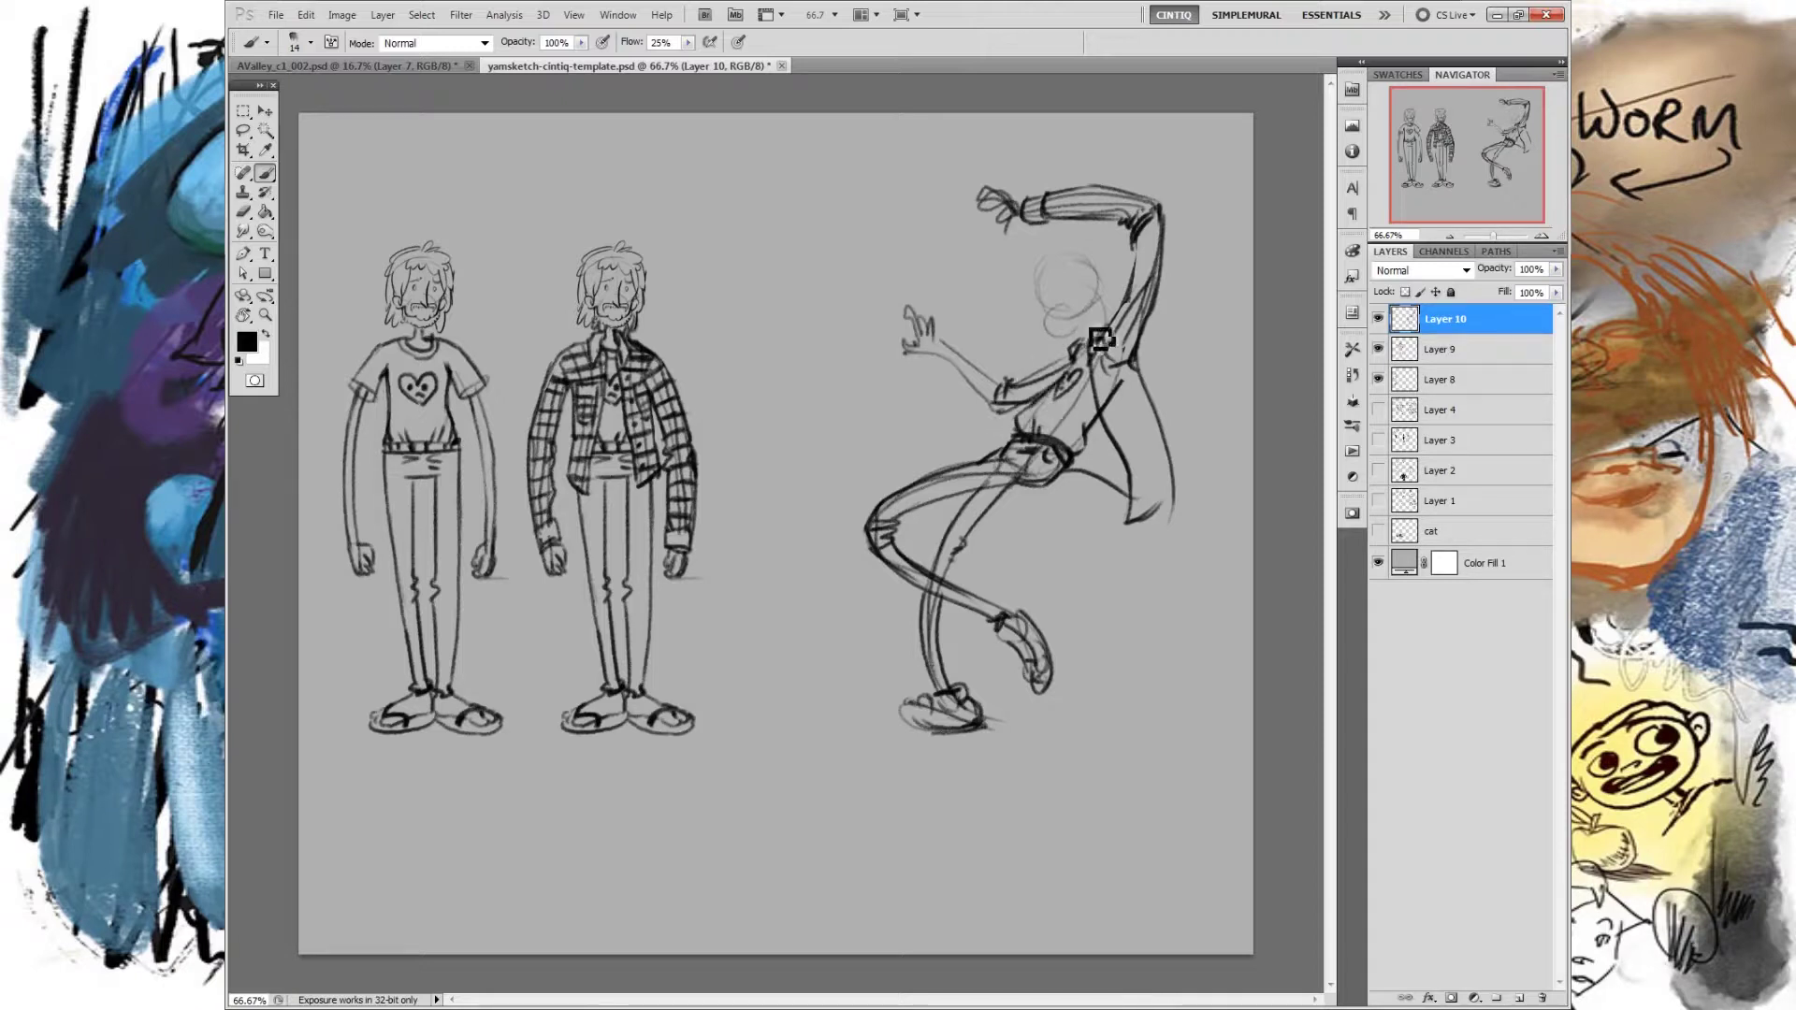
{"action": "left_click_drag", "start_coordinate": [1083, 380], "coordinate": [1031, 406]}
{"action": "mouse_move", "coordinate": [940, 369]}
{"action": "left_mouse_down"}
{"action": "mouse_move", "coordinate": [979, 348]}
{"action": "mouse_move", "coordinate": [974, 392]}
{"action": "mouse_move", "coordinate": [959, 378]}
{"action": "mouse_move", "coordinate": [1002, 412]}
{"action": "mouse_move", "coordinate": [982, 374]}
{"action": "mouse_move", "coordinate": [997, 414]}
{"action": "left_mouse_up"}
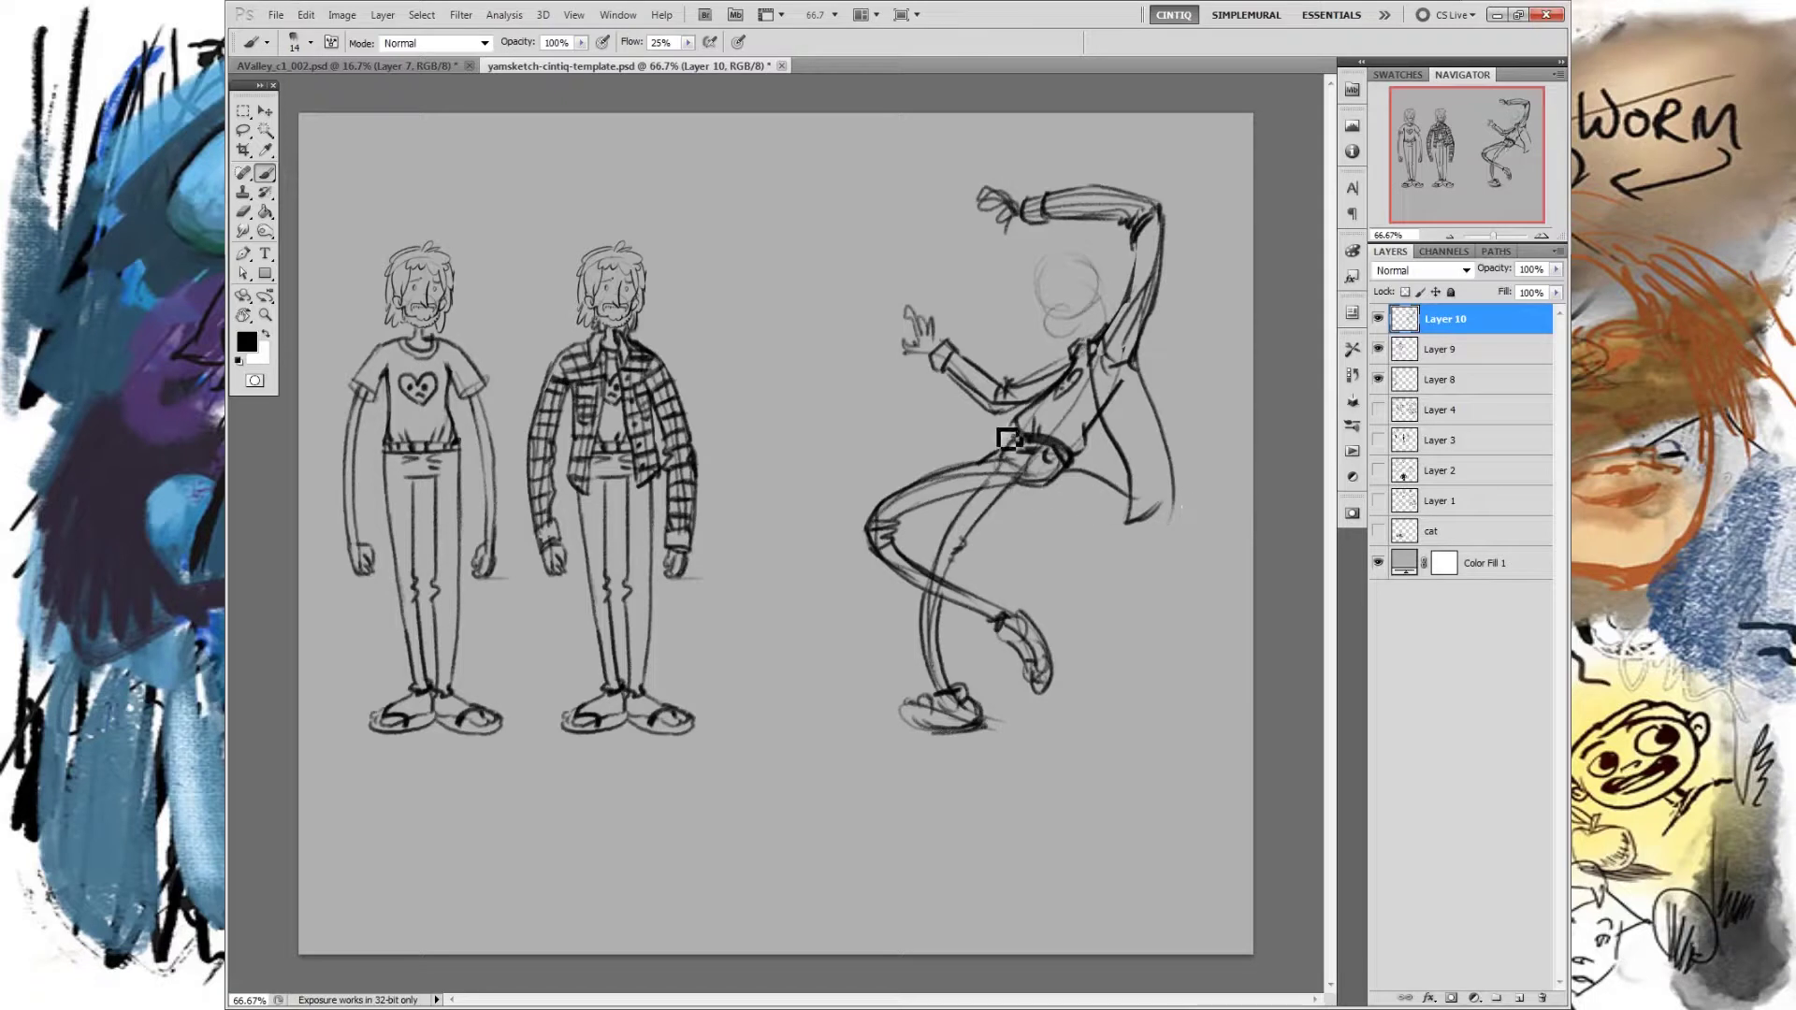
Step: Draw the shirt's lower hem curving from below the hip to the flaring tail
{"action": "left_click_drag", "start_coordinate": [1030, 431], "coordinate": [974, 428]}
{"action": "mouse_move", "coordinate": [1014, 479]}
{"action": "left_mouse_down"}
{"action": "mouse_move", "coordinate": [1034, 501]}
{"action": "mouse_move", "coordinate": [1063, 478]}
{"action": "left_mouse_up"}
{"action": "key", "text": "ctrl+z"}
{"action": "mouse_move", "coordinate": [1030, 487]}
{"action": "left_mouse_down"}
{"action": "mouse_move", "coordinate": [1068, 497]}
{"action": "mouse_move", "coordinate": [1191, 613]}
{"action": "mouse_move", "coordinate": [1254, 716]}
{"action": "mouse_move", "coordinate": [1110, 485]}
{"action": "mouse_move", "coordinate": [1070, 505]}
{"action": "mouse_move", "coordinate": [1130, 501]}
{"action": "left_mouse_up"}
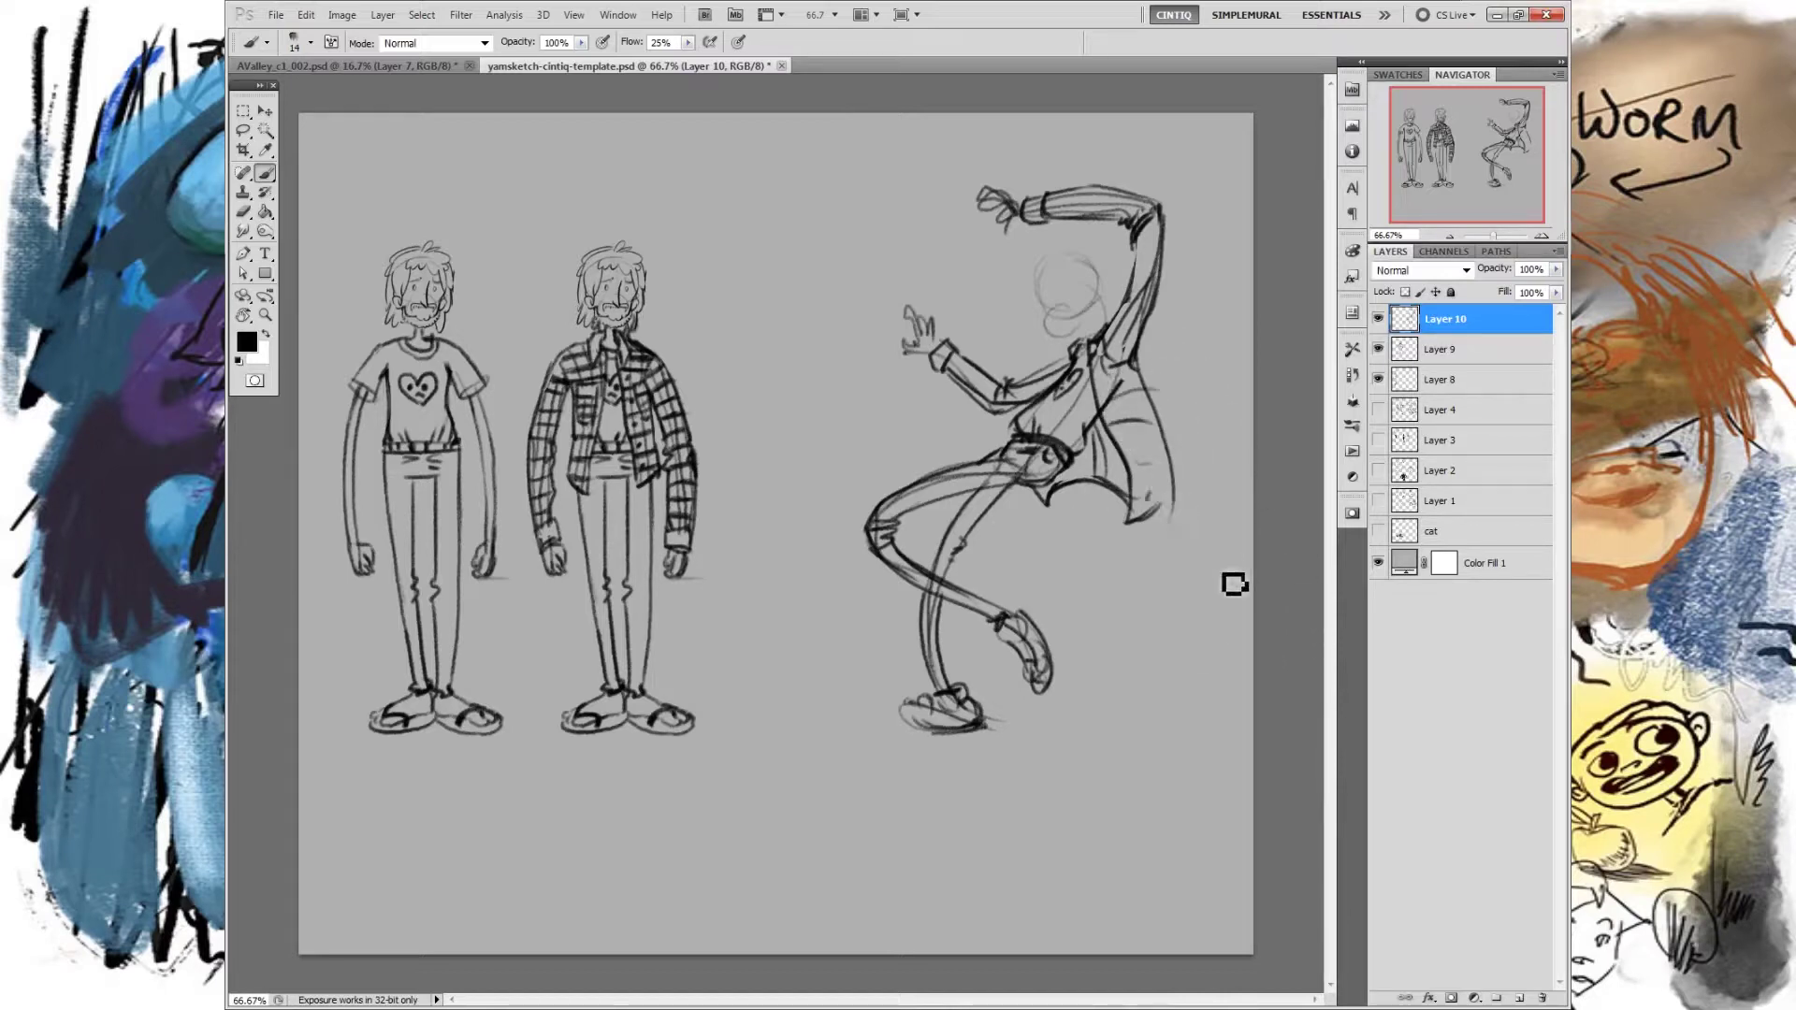
Step: Add plaid stripes across the overhead sleeve and the front forearm sleeve
{"action": "mouse_move", "coordinate": [1139, 277]}
{"action": "left_mouse_down"}
{"action": "mouse_move", "coordinate": [1164, 247]}
{"action": "mouse_move", "coordinate": [1189, 262]}
{"action": "mouse_move", "coordinate": [1159, 224]}
{"action": "mouse_move", "coordinate": [1122, 229]}
{"action": "mouse_move", "coordinate": [1143, 201]}
{"action": "mouse_move", "coordinate": [1078, 219]}
{"action": "left_mouse_up"}
{"action": "left_click_drag", "start_coordinate": [977, 373], "coordinate": [966, 389]}
{"action": "left_click_drag", "start_coordinate": [993, 384], "coordinate": [983, 404]}
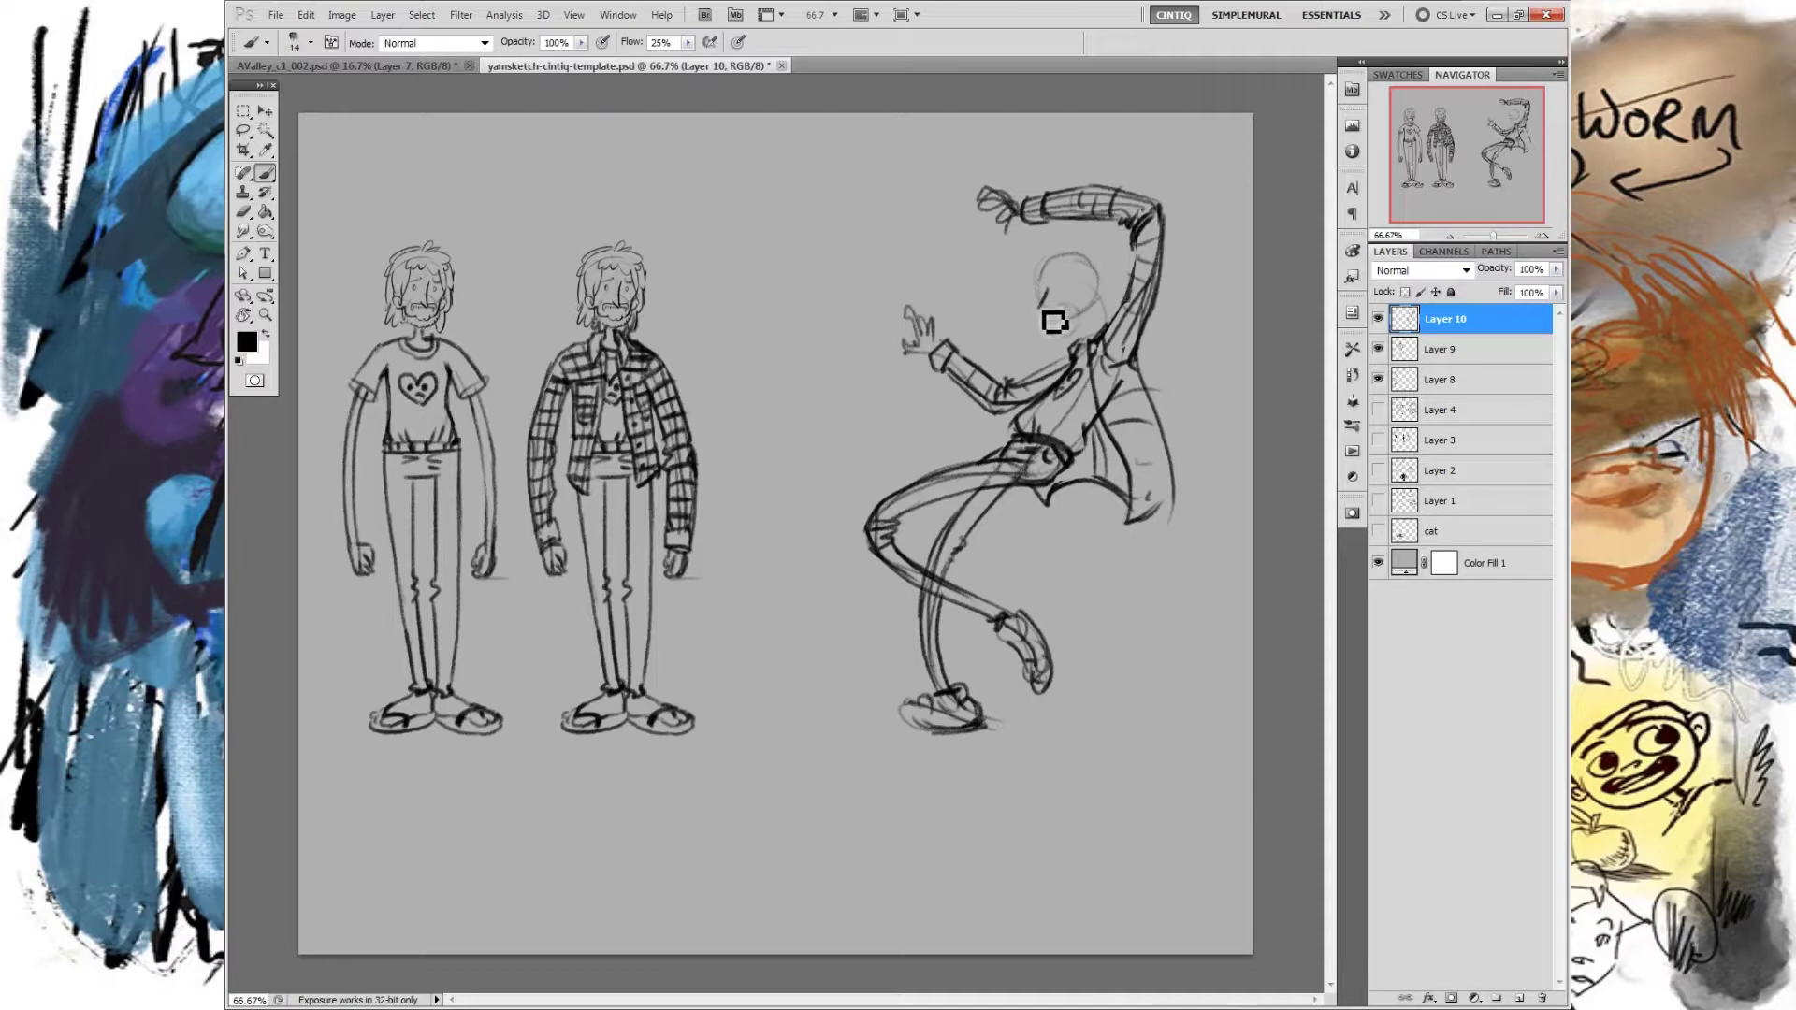
Step: Draw the character's head over the circle guide, with ear, eyes, nose, mouth, tousled hair and pointed beard
{"action": "left_click_drag", "start_coordinate": [1099, 297], "coordinate": [1122, 314]}
{"action": "left_click_drag", "start_coordinate": [1075, 339], "coordinate": [1087, 318]}
{"action": "left_click", "coordinate": [1066, 282]}
{"action": "left_click_drag", "start_coordinate": [1049, 286], "coordinate": [1043, 305]}
{"action": "left_click_drag", "start_coordinate": [1029, 271], "coordinate": [1060, 254]}
{"action": "left_click_drag", "start_coordinate": [1059, 262], "coordinate": [1085, 253]}
{"action": "left_click_drag", "start_coordinate": [1036, 319], "coordinate": [1034, 348]}
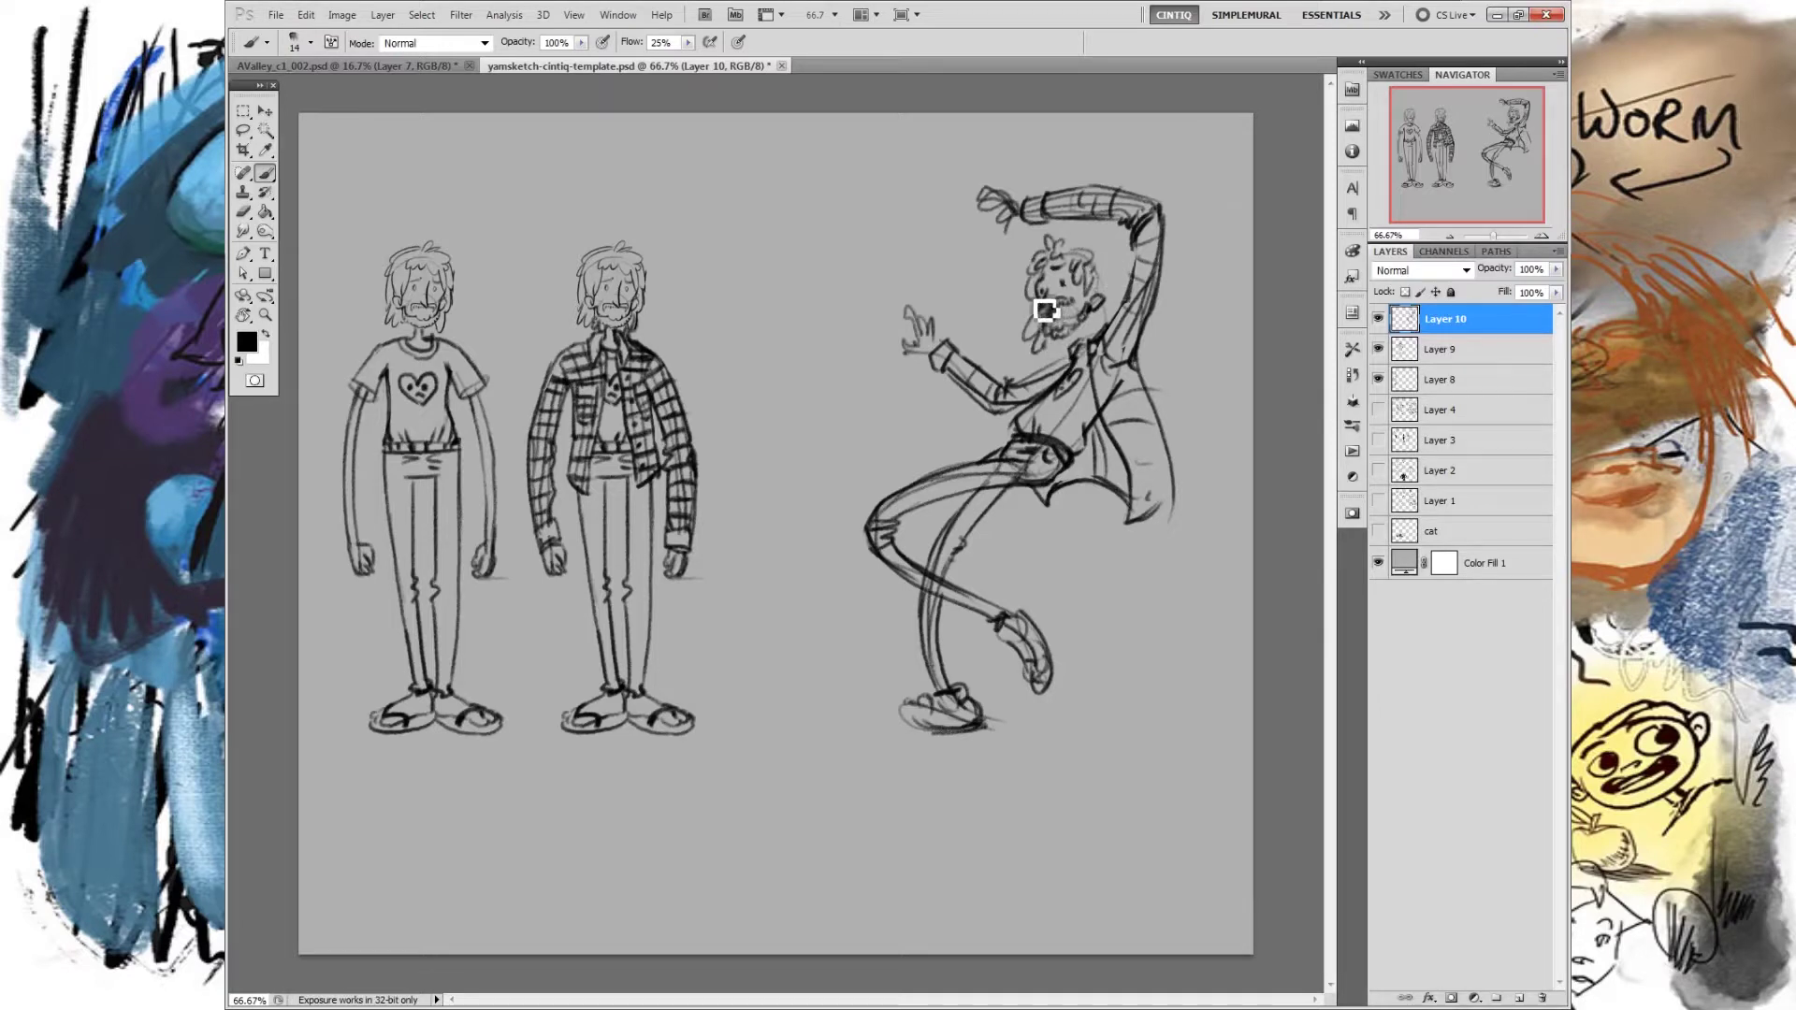
{"action": "mouse_move", "coordinate": [1082, 258]}
{"action": "left_mouse_down"}
{"action": "mouse_move", "coordinate": [1119, 284]}
{"action": "mouse_move", "coordinate": [1121, 324]}
{"action": "left_mouse_up"}
Step: Strengthen the standing foot's shoe outline and darken the raised leg's shin lines
{"action": "mouse_move", "coordinate": [923, 713]}
{"action": "left_mouse_down"}
{"action": "mouse_move", "coordinate": [906, 728]}
{"action": "mouse_move", "coordinate": [984, 726]}
{"action": "left_mouse_up"}
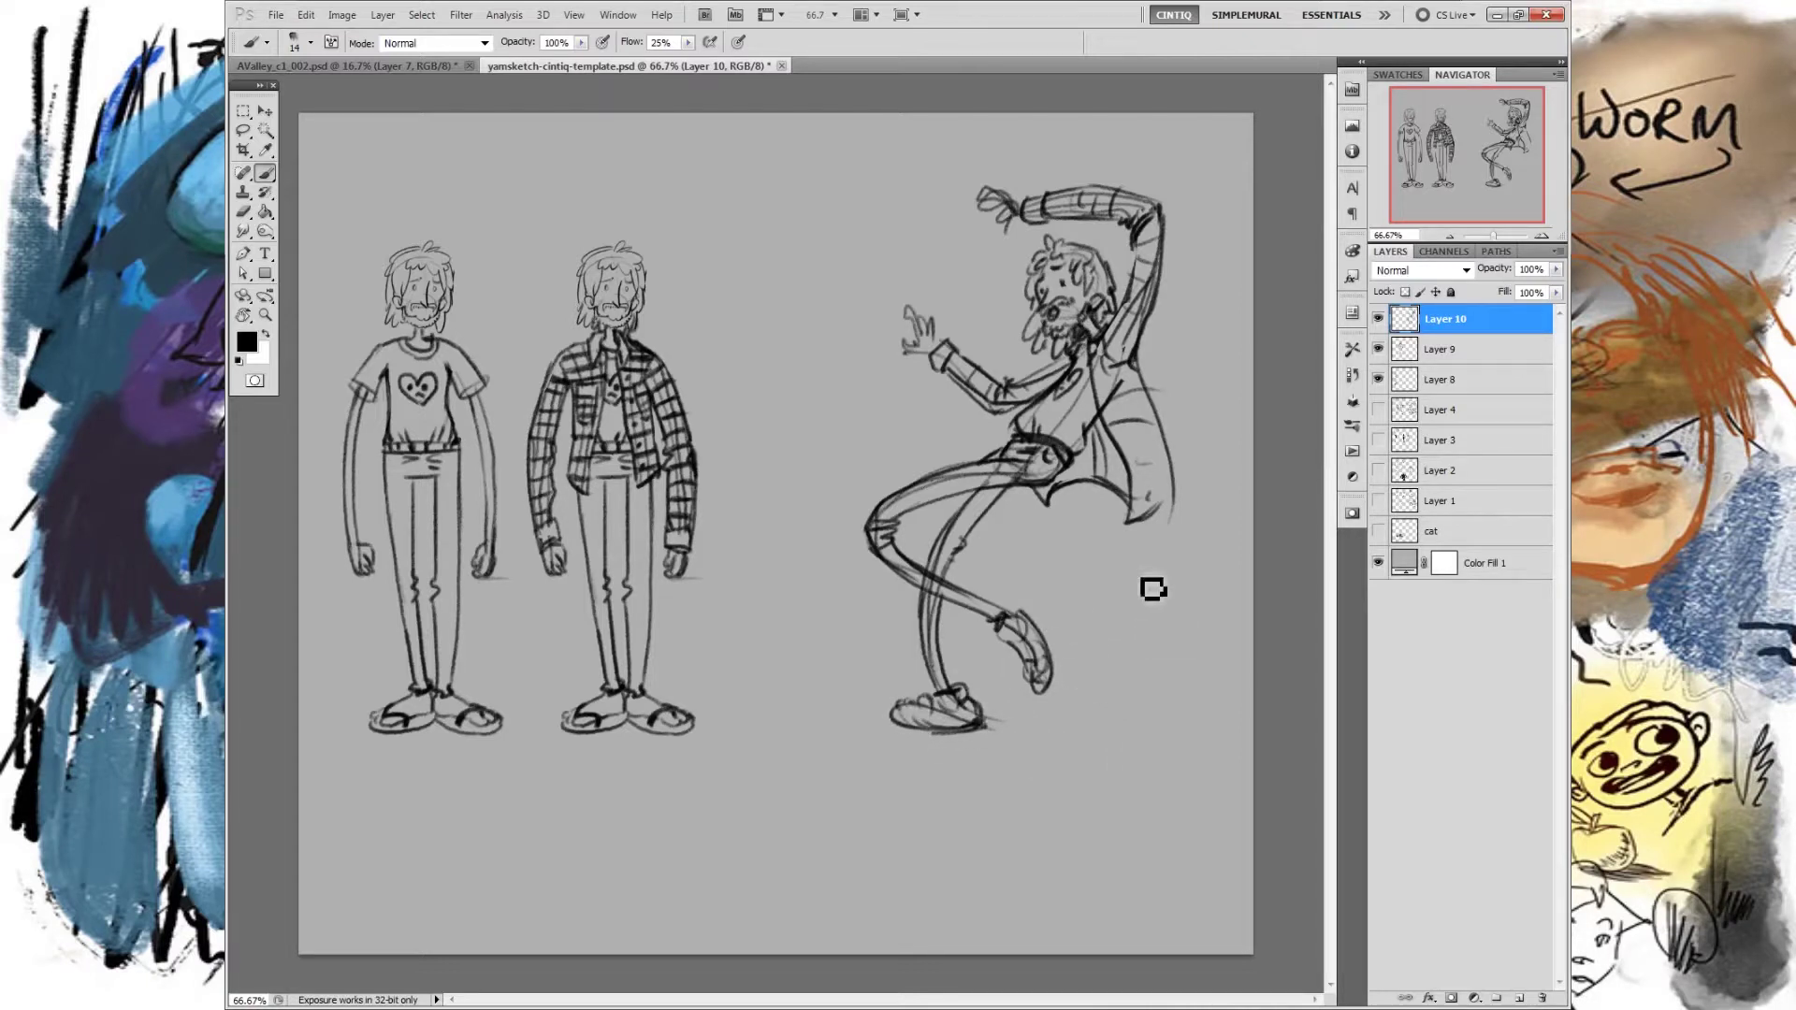
{"action": "left_click_drag", "start_coordinate": [919, 588], "coordinate": [1002, 638]}
{"action": "mouse_move", "coordinate": [893, 565]}
{"action": "left_mouse_down"}
{"action": "mouse_move", "coordinate": [999, 646]}
{"action": "mouse_move", "coordinate": [946, 587]}
{"action": "mouse_move", "coordinate": [1003, 627]}
{"action": "left_mouse_up"}
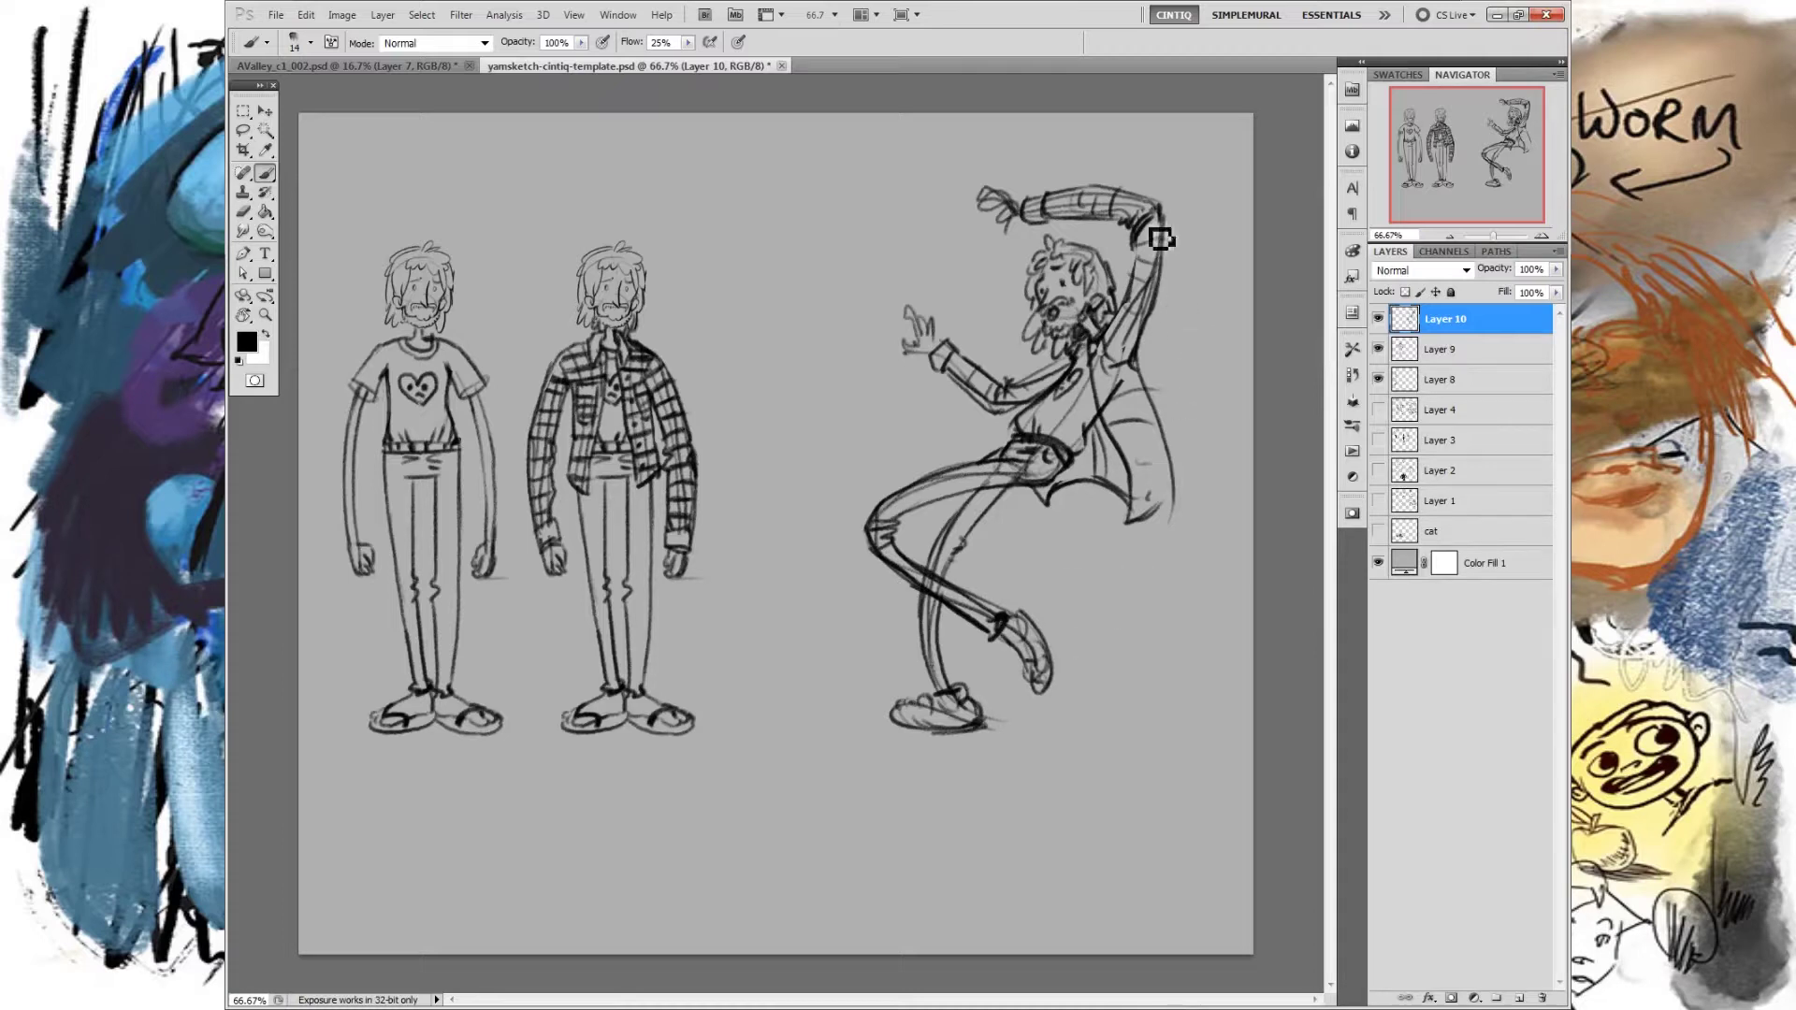
Step: Reduce the brush size for finer lines, testing it with strokes on the canvas and undoing them
{"action": "mouse_move", "coordinate": [841, 471]}
{"action": "left_mouse_down"}
{"action": "mouse_move", "coordinate": [1051, 153]}
{"action": "mouse_move", "coordinate": [832, 439]}
{"action": "left_mouse_up"}
{"action": "key", "text": "ctrl+z"}
{"action": "right_click", "coordinate": [969, 496]}
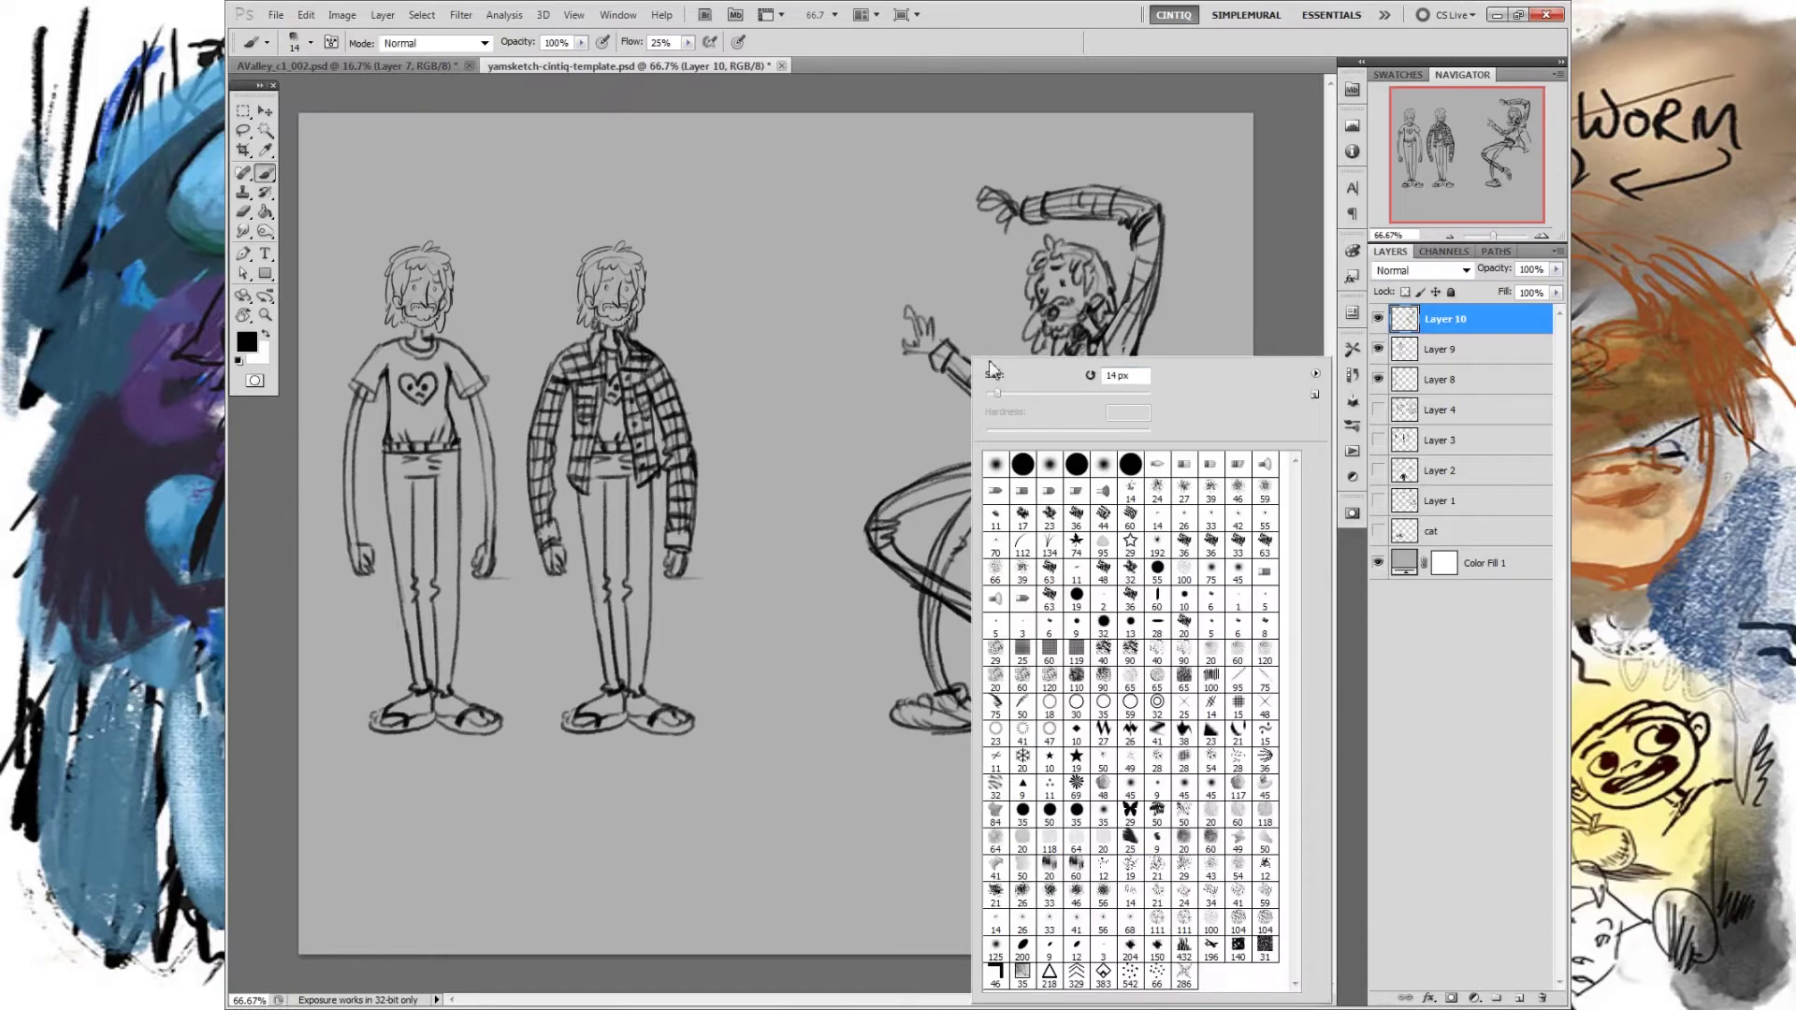
{"action": "left_click_drag", "start_coordinate": [1226, 234], "coordinate": [1163, 497]}
{"action": "key", "text": "ctrl+z"}
{"action": "left_click_drag", "start_coordinate": [905, 272], "coordinate": [935, 365]}
{"action": "key", "text": "ctrl+z"}
{"action": "right_click", "coordinate": [940, 309]}
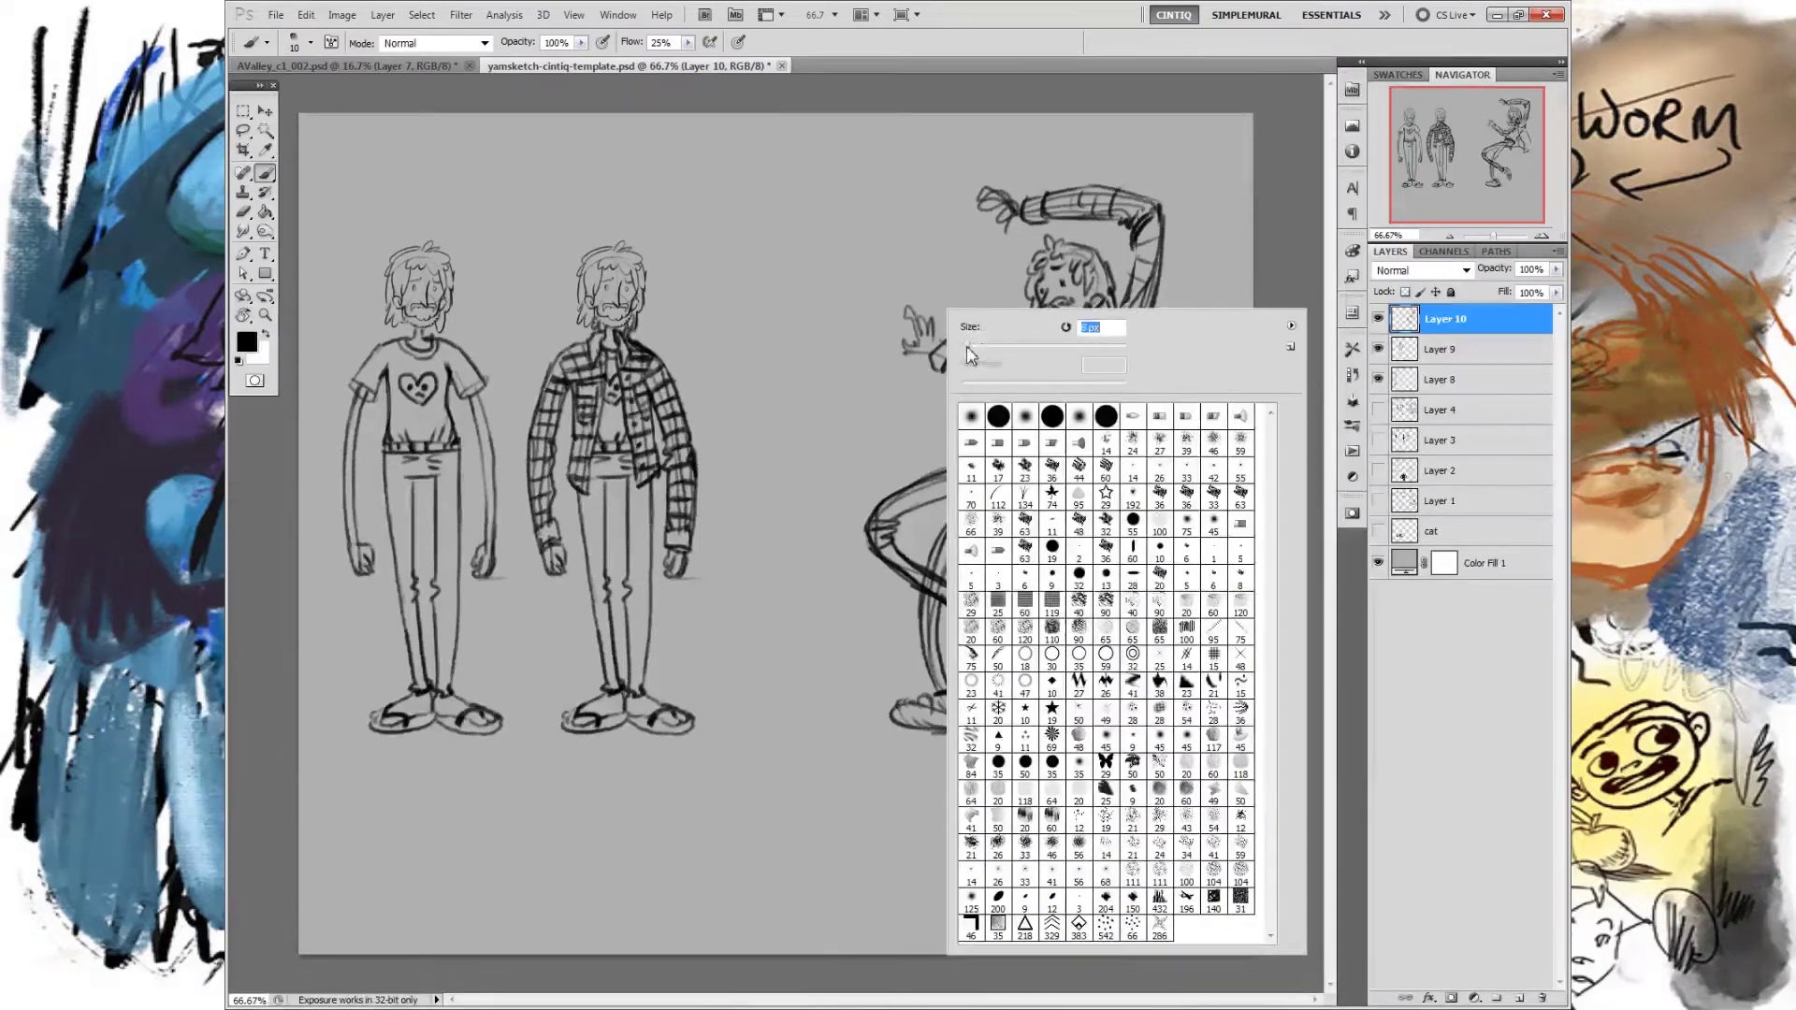
{"action": "left_click_drag", "start_coordinate": [871, 234], "coordinate": [919, 515]}
{"action": "key", "text": "ctrl+z"}
Step: Add a new layer above the rough pose, fade Layer 10 by lowering its opacity, and make Layer 11 active
{"action": "left_click", "coordinate": [1520, 997]}
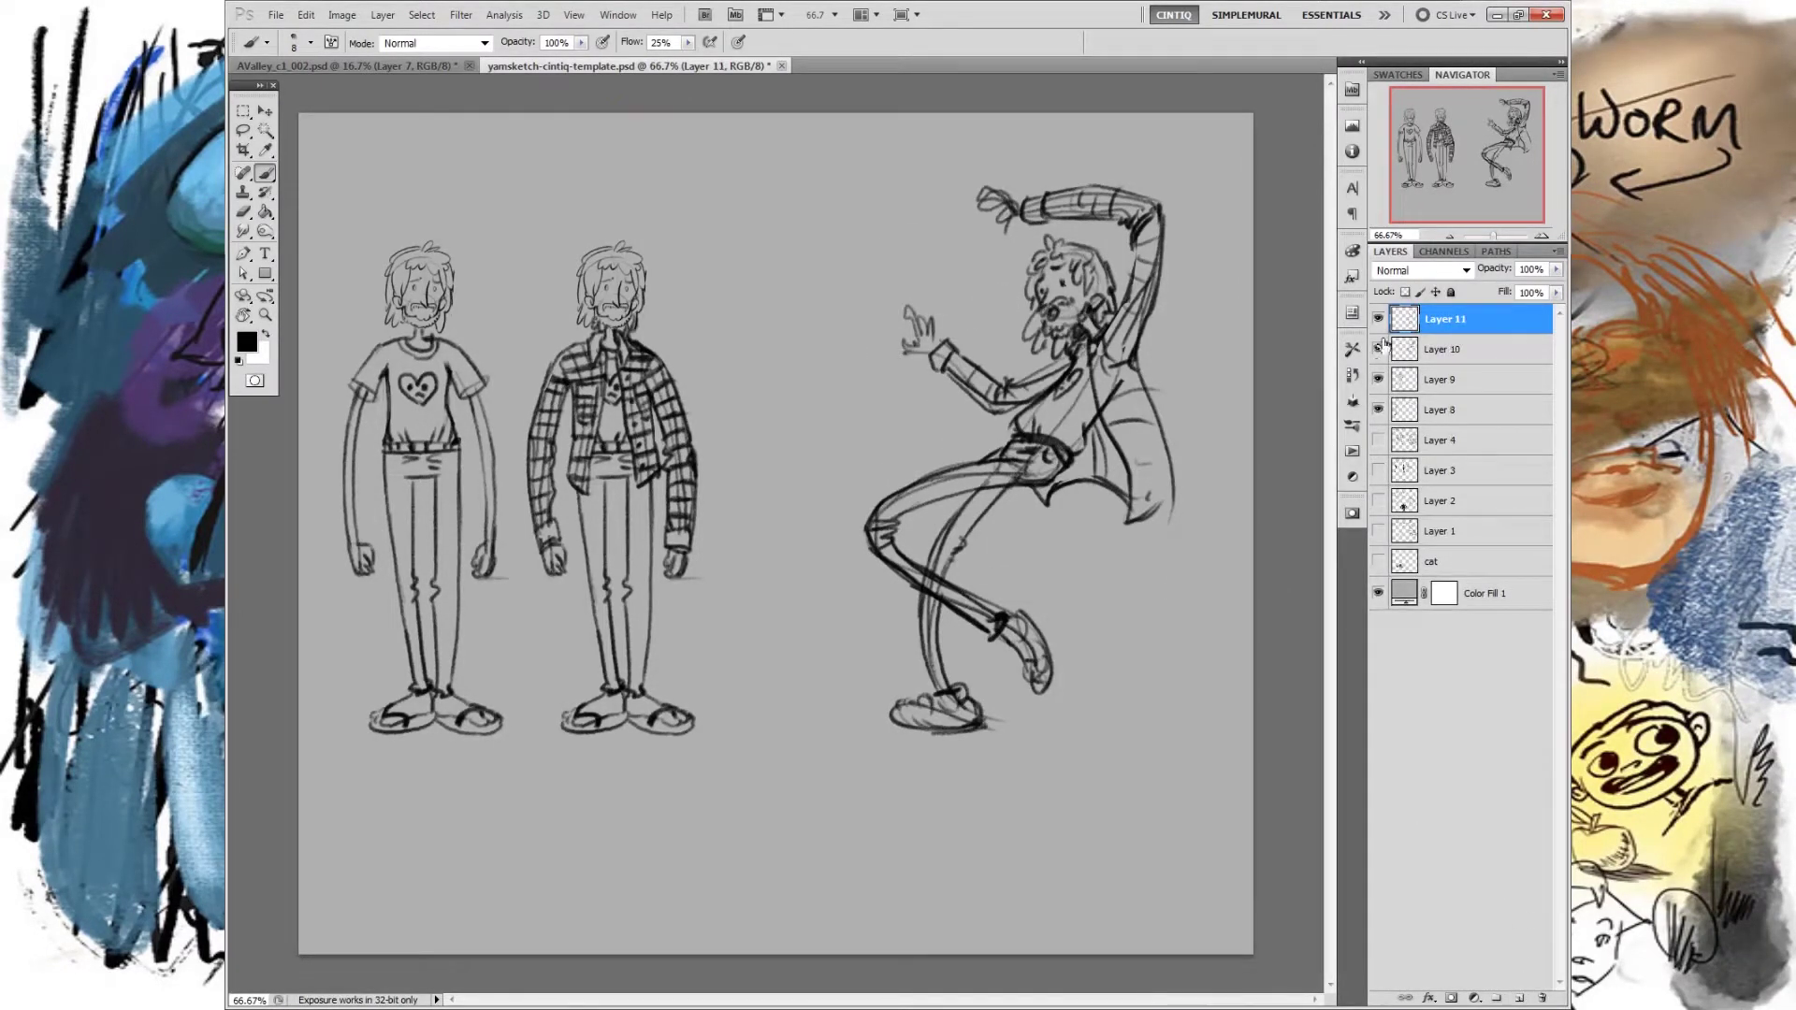
{"action": "left_click", "coordinate": [1409, 363]}
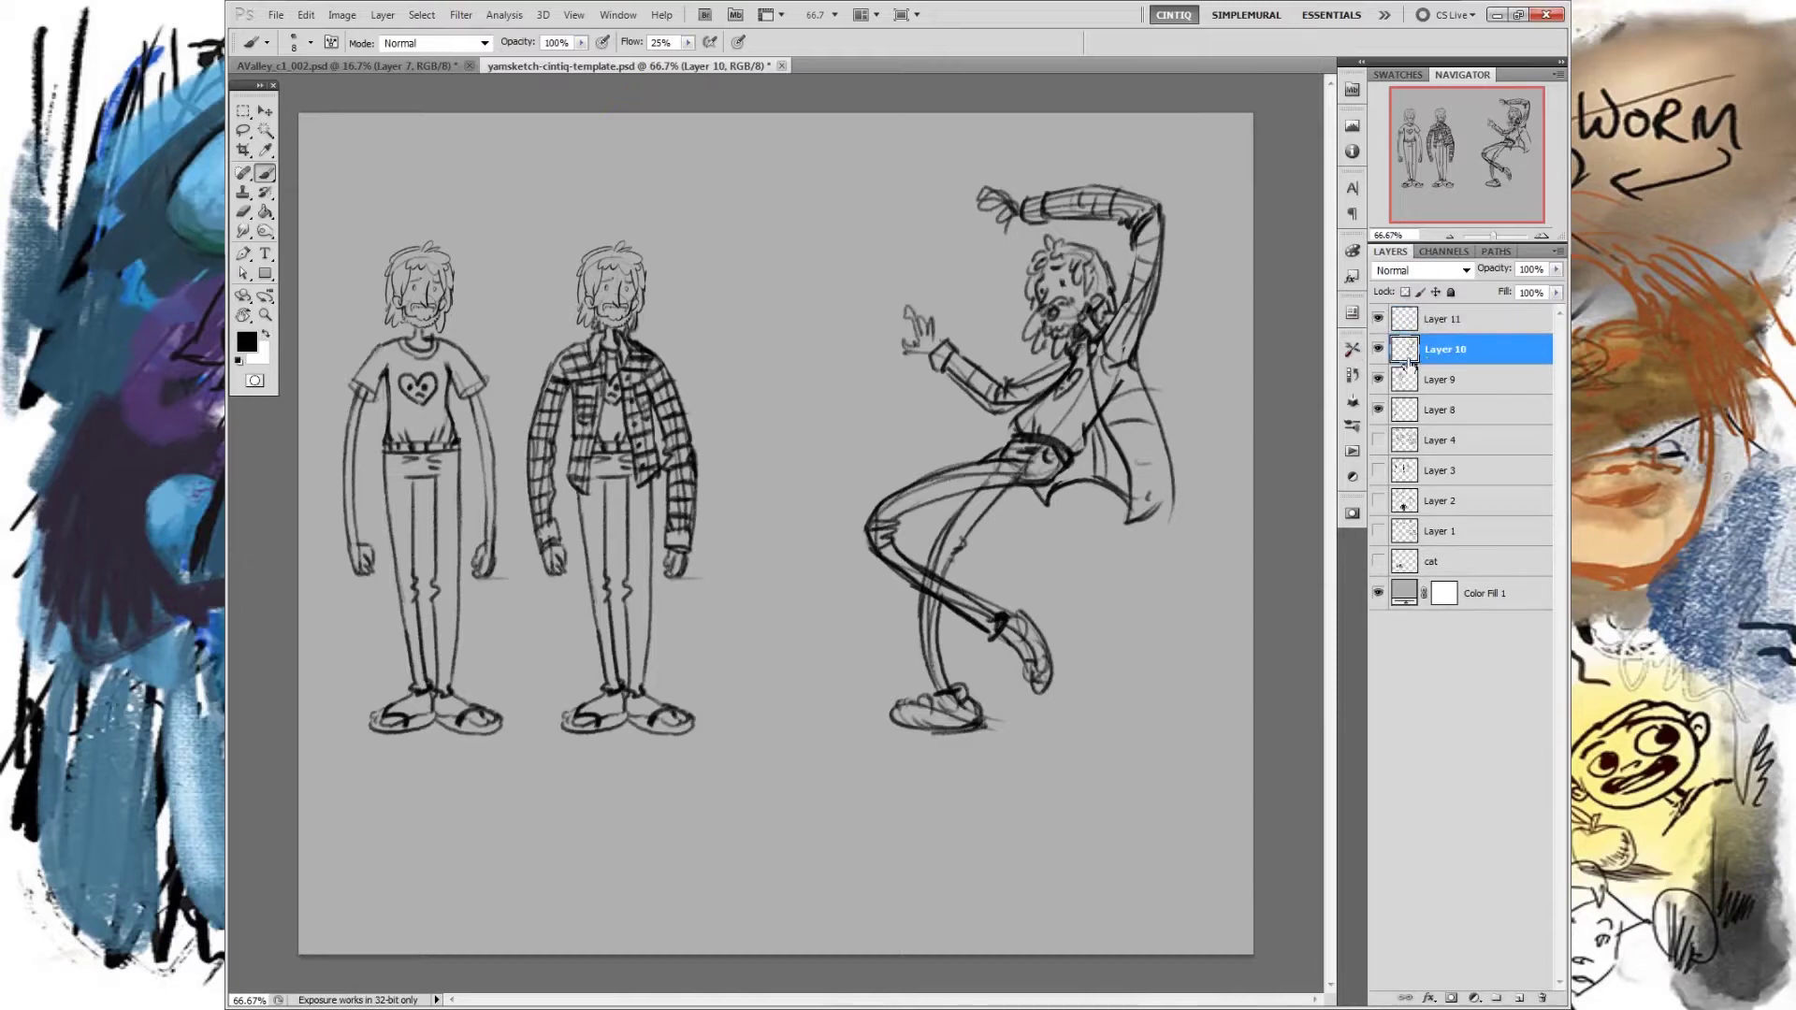
{"action": "left_click", "coordinate": [1378, 350]}
{"action": "left_click", "coordinate": [1378, 350]}
{"action": "left_click", "coordinate": [1379, 350]}
{"action": "left_click", "coordinate": [1380, 350]}
{"action": "left_click", "coordinate": [1556, 269]}
{"action": "left_click_drag", "start_coordinate": [1553, 286], "coordinate": [1468, 301]}
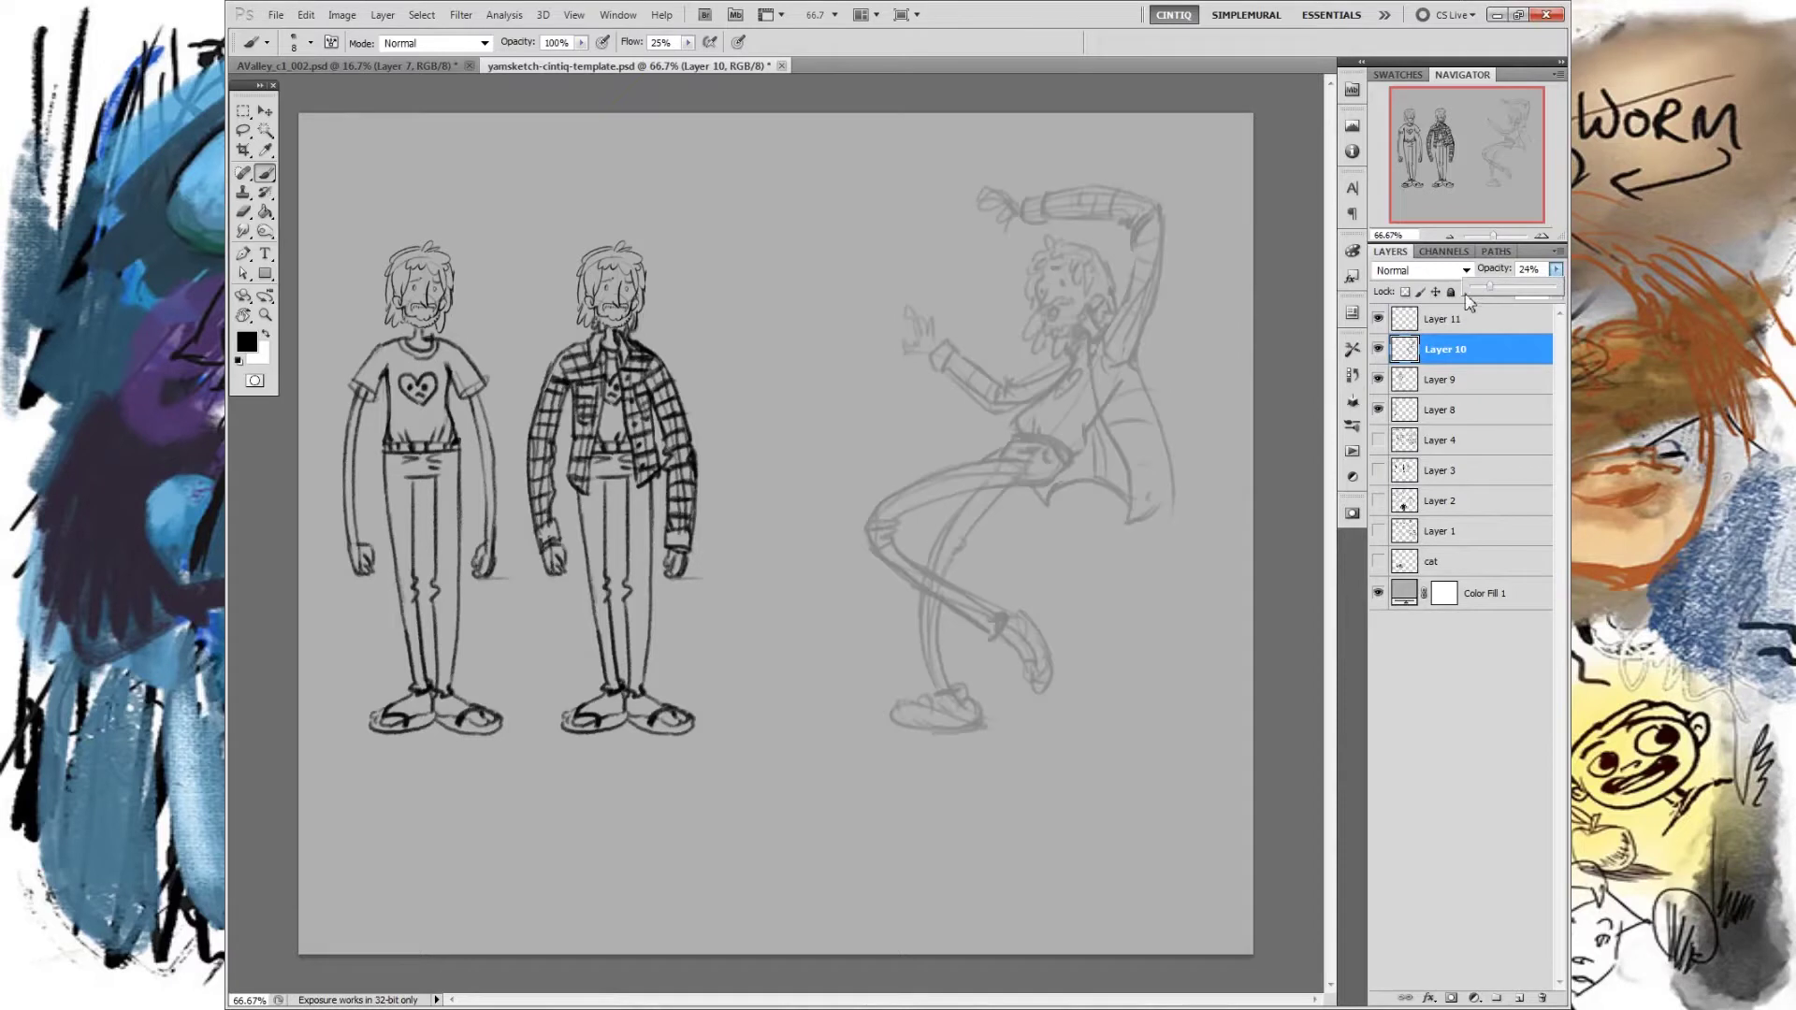
{"action": "left_click_drag", "start_coordinate": [1481, 292], "coordinate": [1528, 311]}
{"action": "left_click", "coordinate": [1467, 327]}
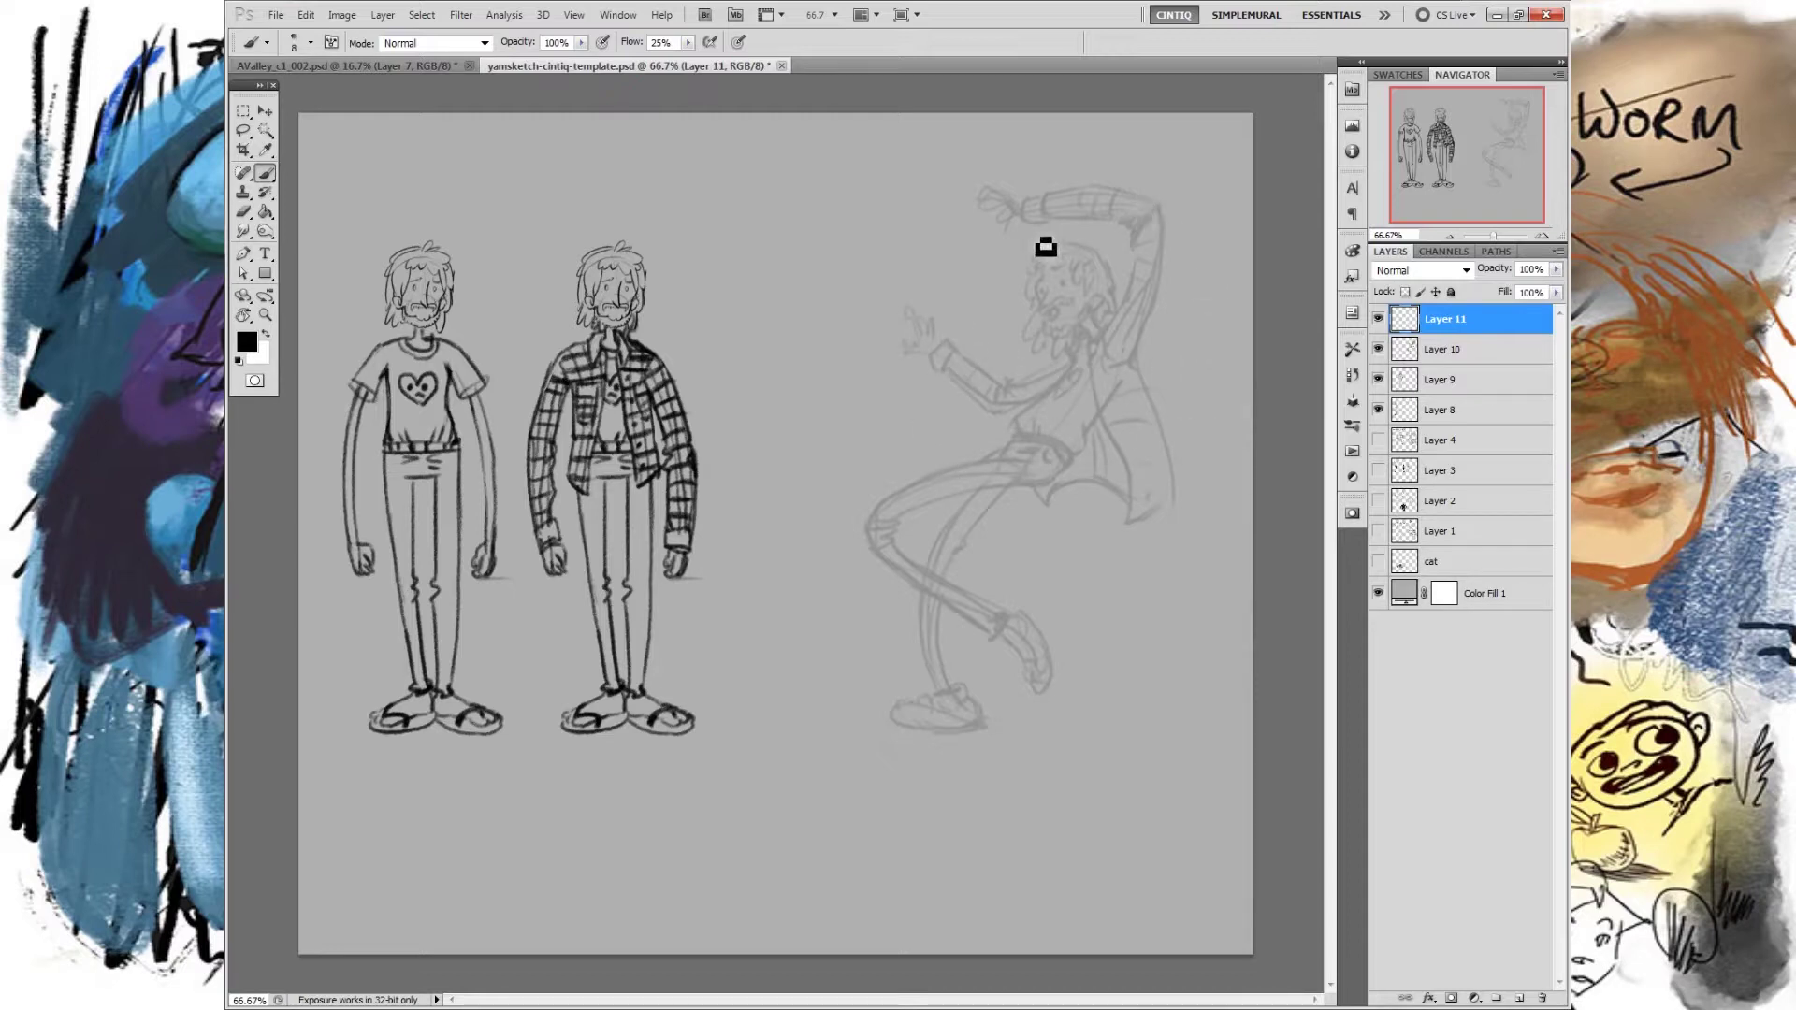
Step: Start the front sleeve's cuff on Layer 11, set Layer 10's opacity to 12%, and make Layer 11 active again
{"action": "left_click_drag", "start_coordinate": [940, 318], "coordinate": [956, 639]}
{"action": "left_click_drag", "start_coordinate": [945, 343], "coordinate": [945, 373]}
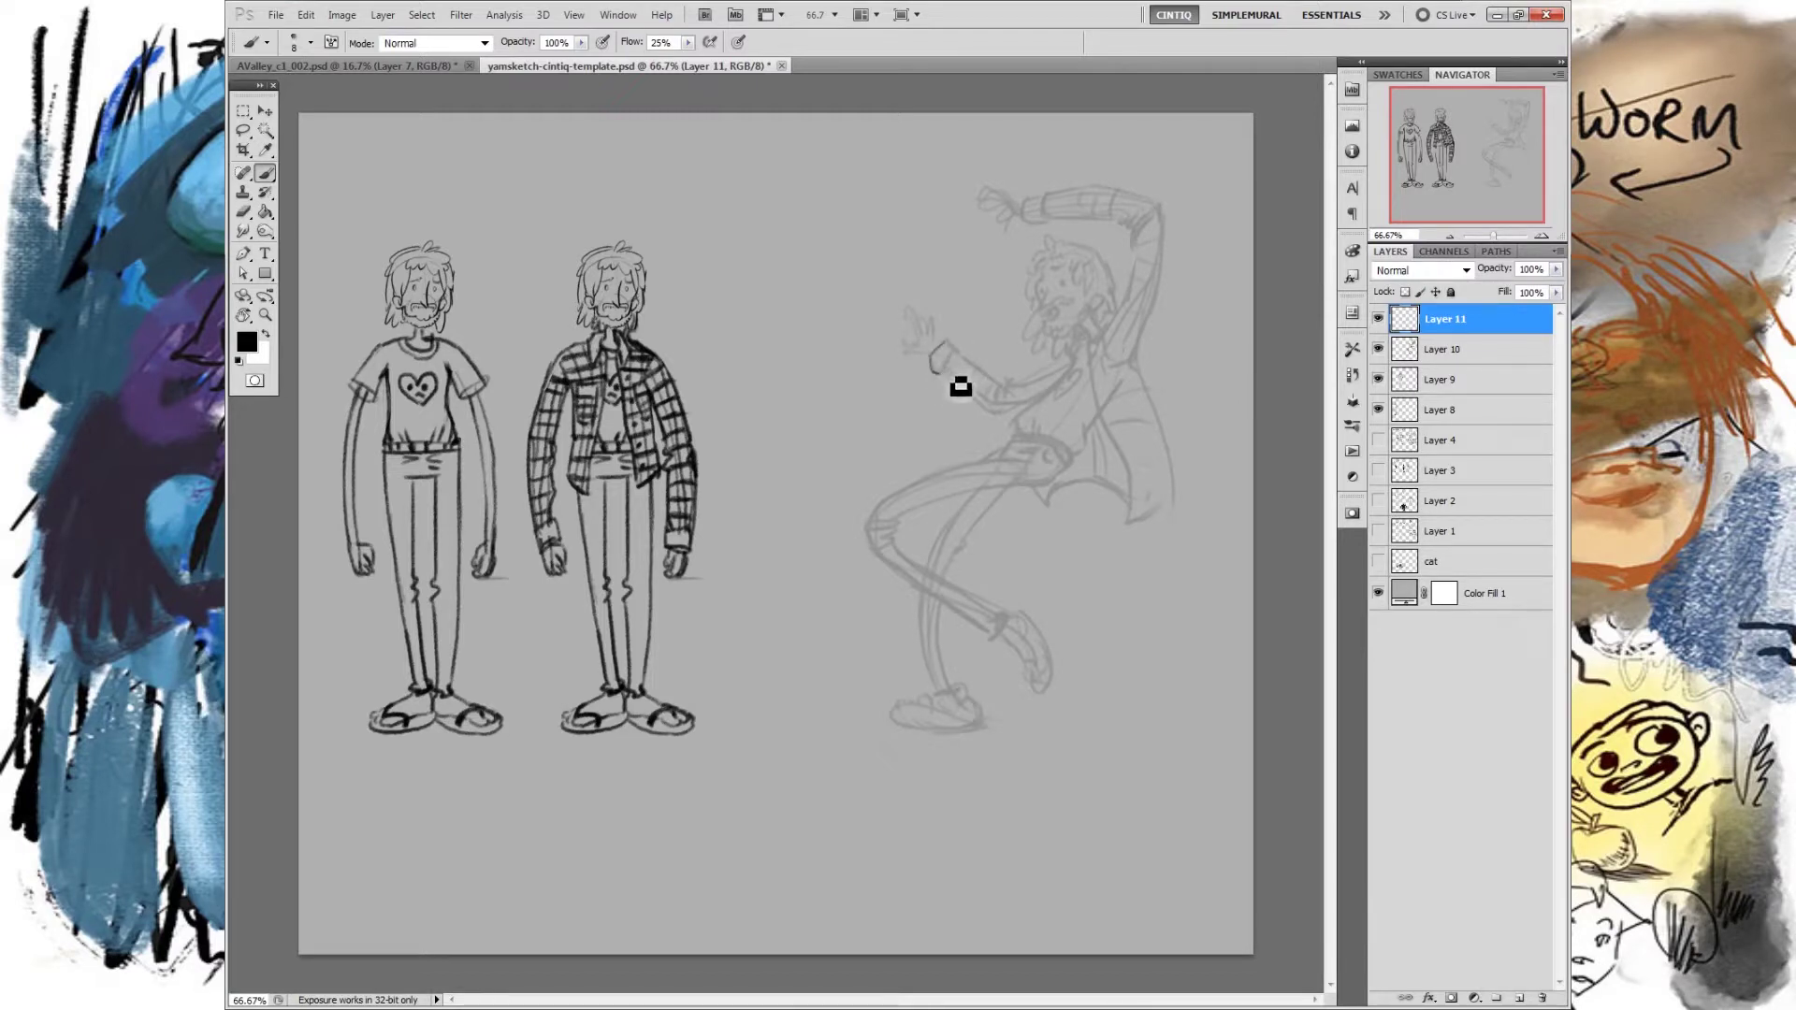
{"action": "left_click", "coordinate": [1445, 348]}
{"action": "left_click", "coordinate": [1556, 270]}
{"action": "left_click_drag", "start_coordinate": [1549, 295], "coordinate": [1481, 293]}
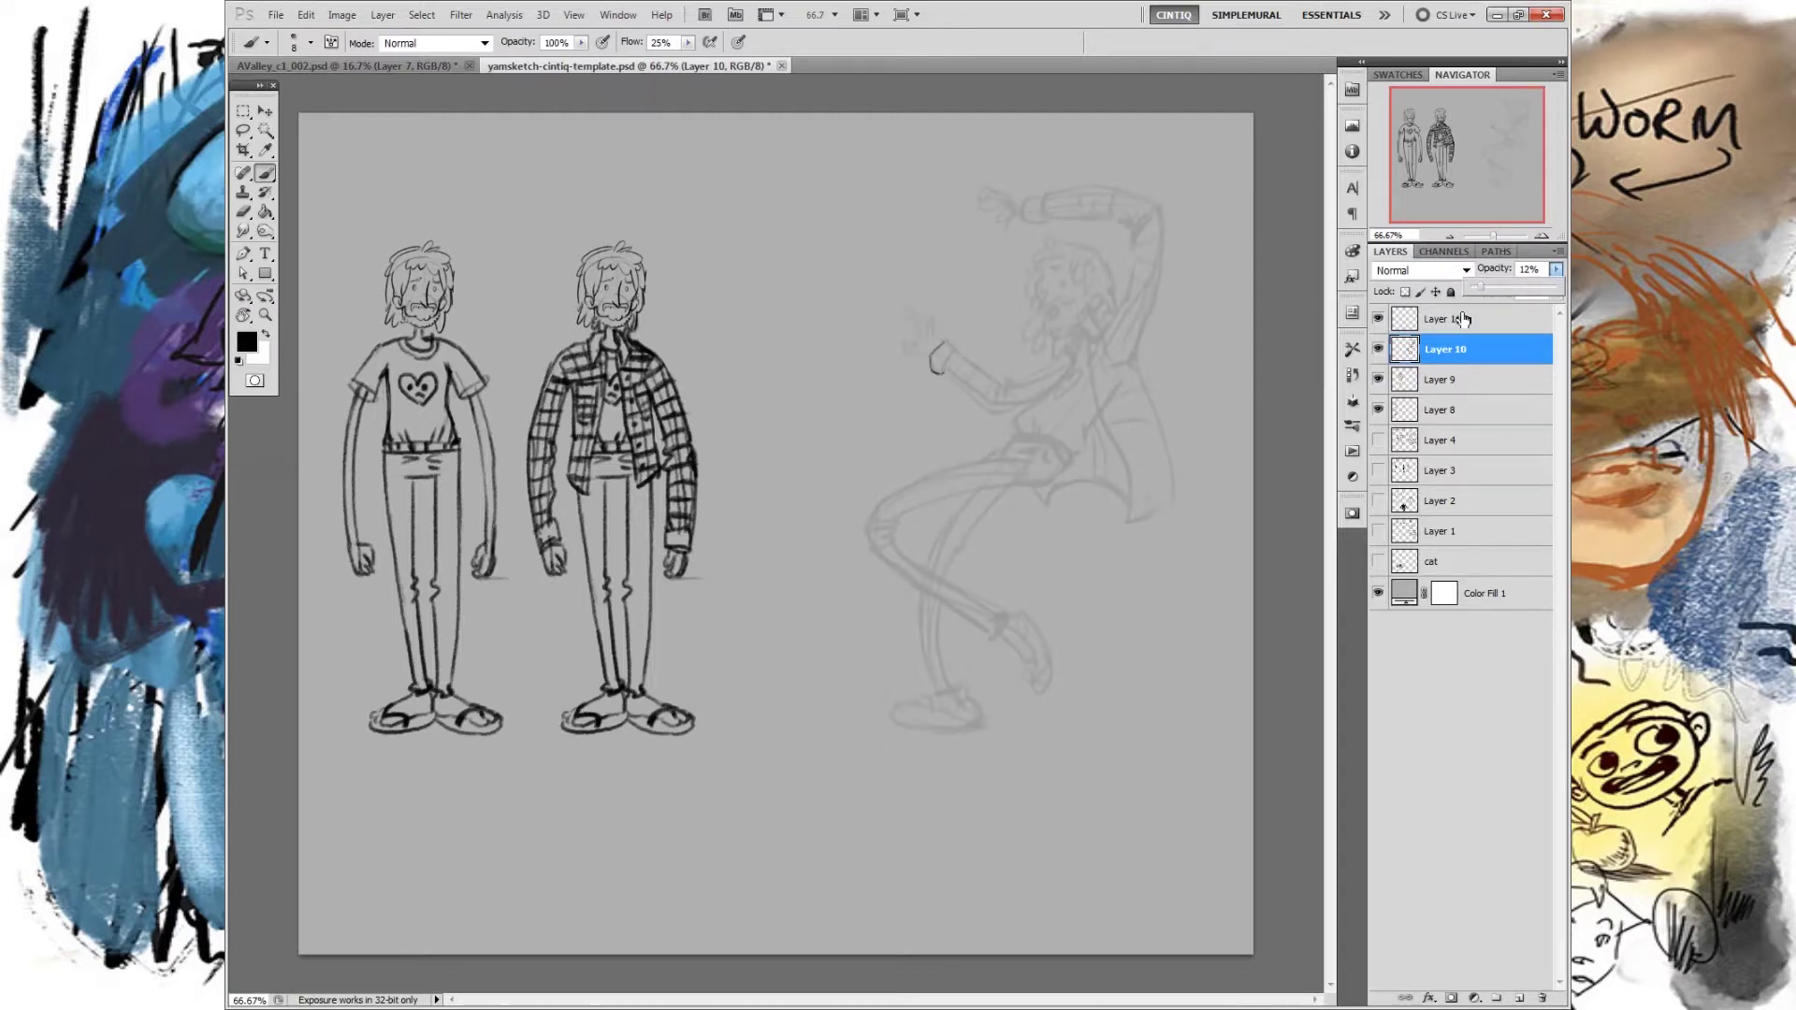
{"action": "left_click", "coordinate": [1464, 318]}
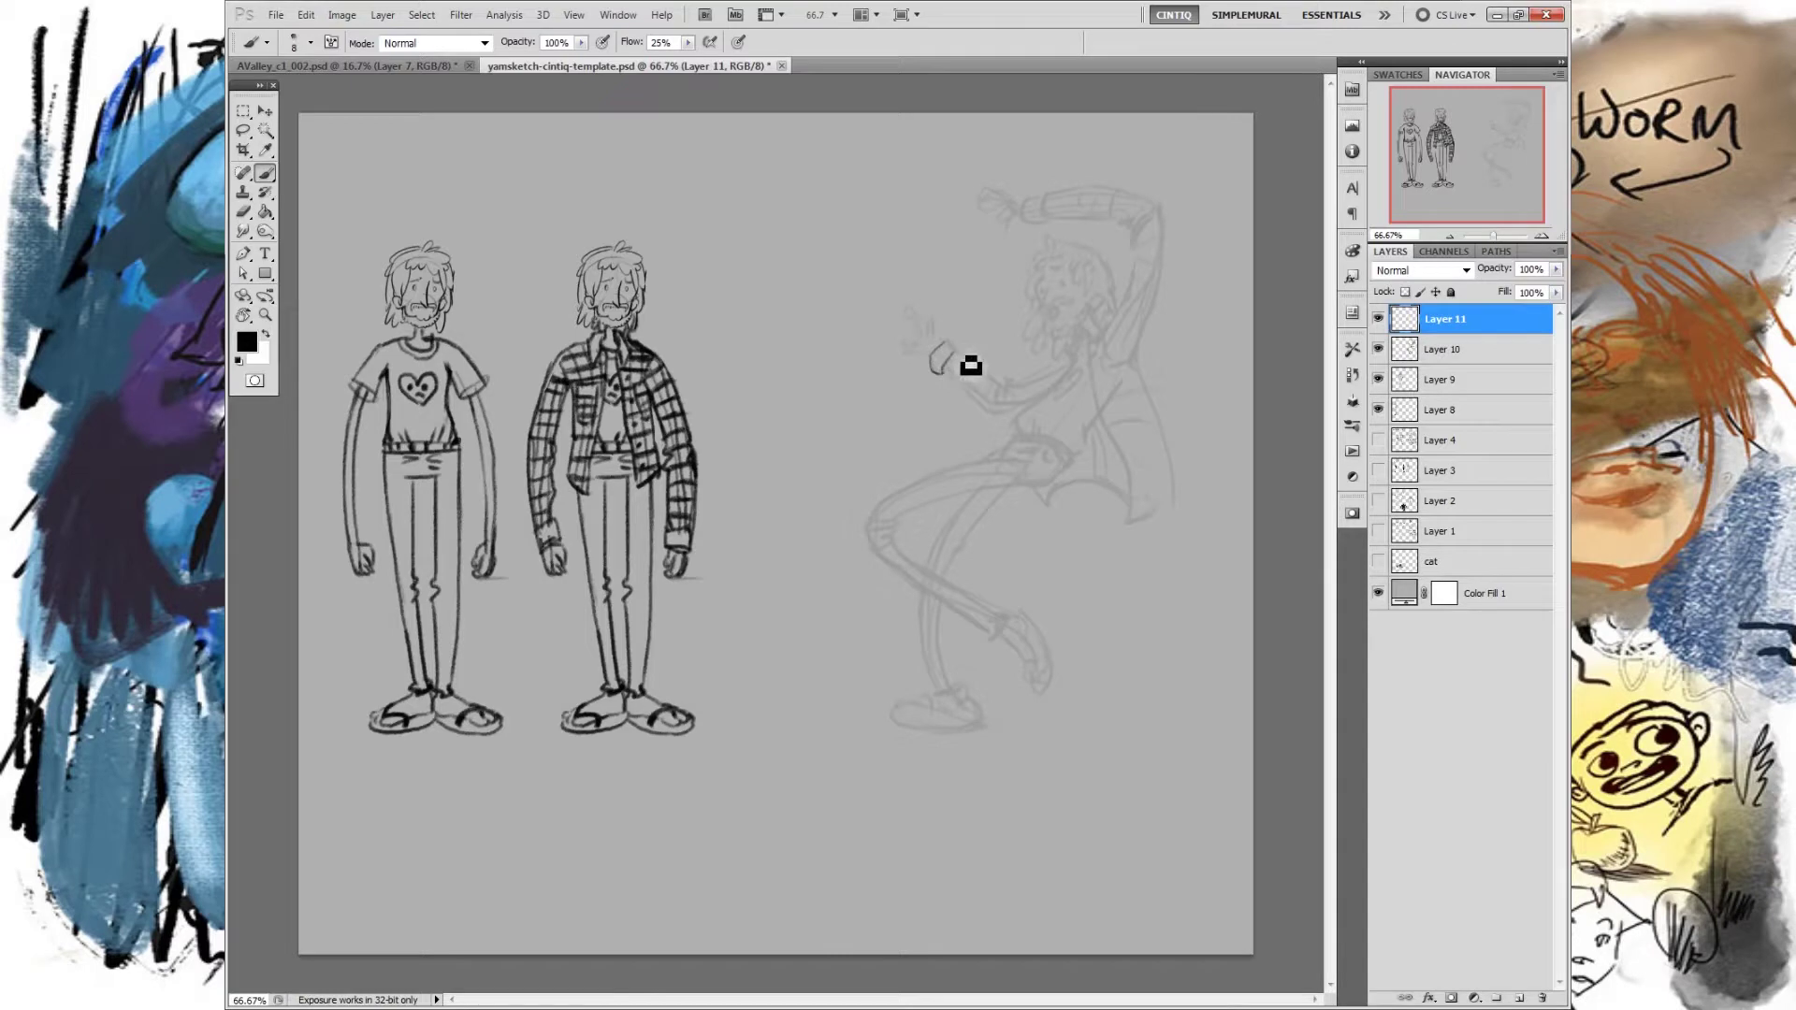
Step: Ink clean lines for the front arm's sleeve from the cuff through the elbow folds up to the shoulder
{"action": "left_click_drag", "start_coordinate": [950, 377], "coordinate": [991, 403]}
{"action": "mouse_move", "coordinate": [954, 384]}
{"action": "left_mouse_down"}
{"action": "mouse_move", "coordinate": [1010, 425]}
{"action": "mouse_move", "coordinate": [997, 388]}
{"action": "left_mouse_up"}
{"action": "left_click_drag", "start_coordinate": [1008, 389], "coordinate": [1071, 363]}
{"action": "left_click_drag", "start_coordinate": [1057, 368], "coordinate": [1068, 355]}
{"action": "key", "text": "ctrl+z"}
Step: Ink the eye and brow marks and the hair tufts beside the face
{"action": "left_click_drag", "start_coordinate": [1047, 290], "coordinate": [1043, 303]}
{"action": "left_click_drag", "start_coordinate": [1054, 269], "coordinate": [1068, 265]}
{"action": "left_click_drag", "start_coordinate": [1073, 264], "coordinate": [1082, 288]}
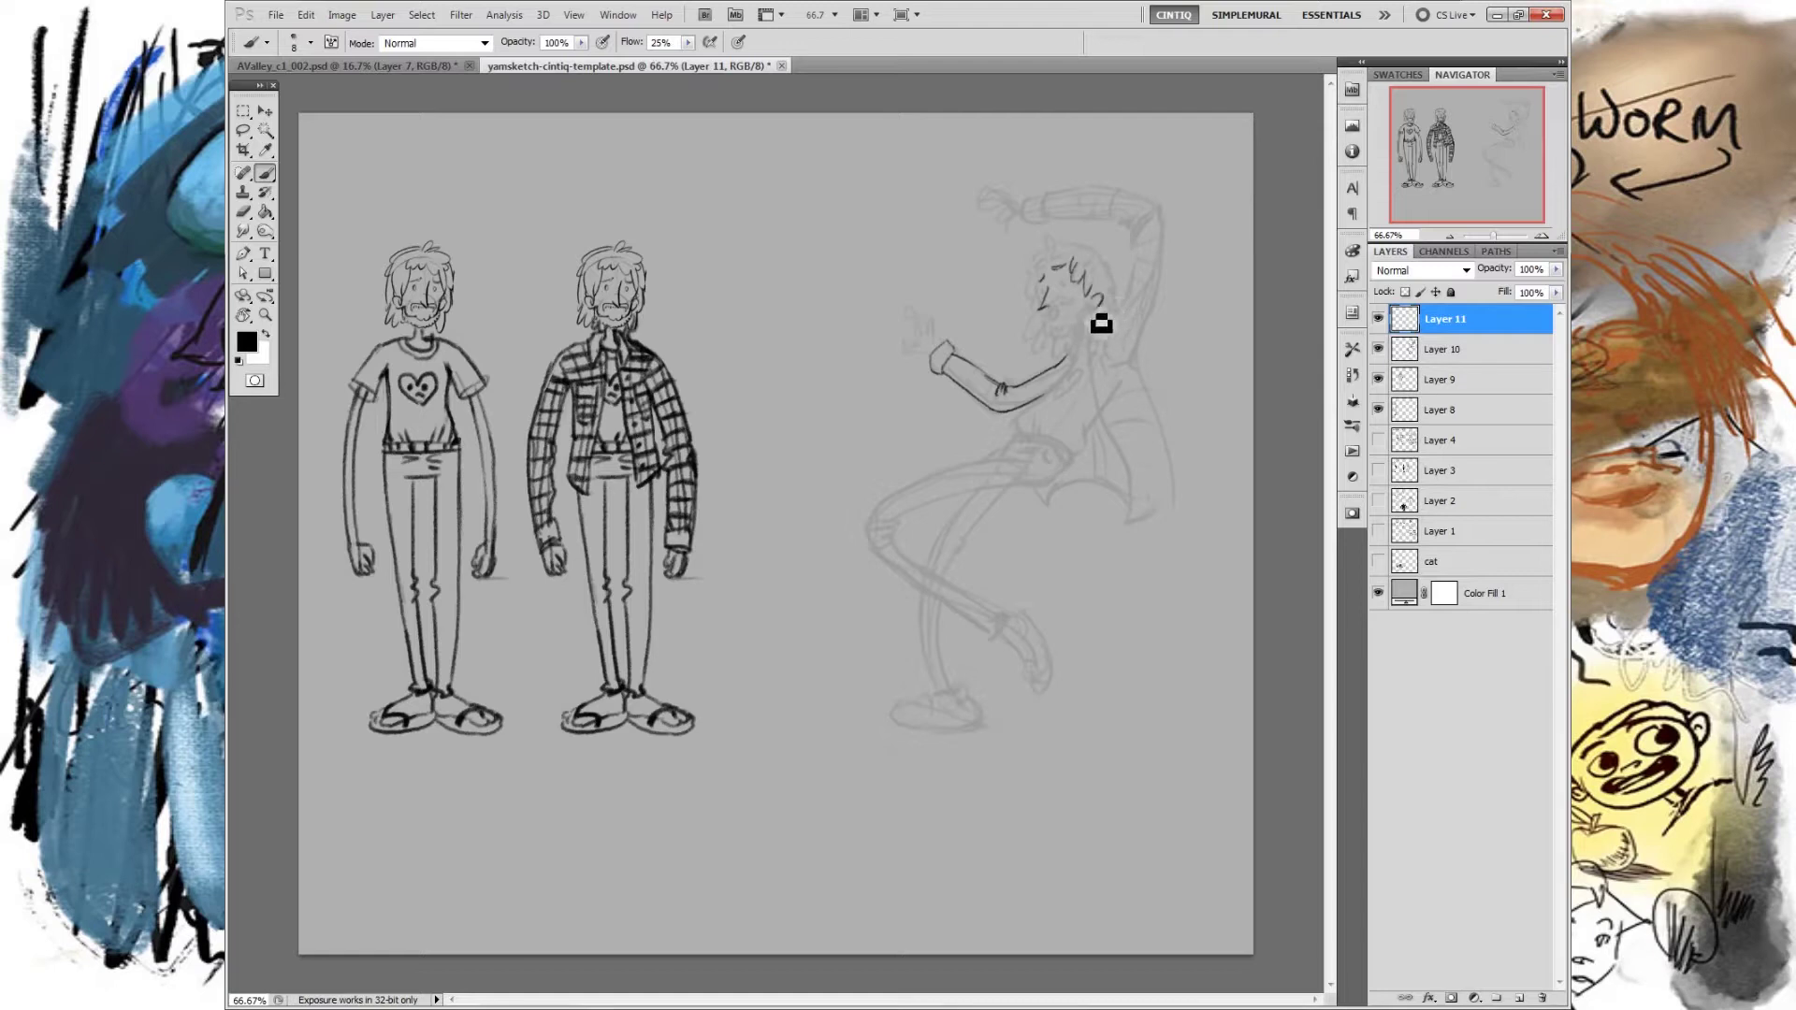
Step: Ink the ear, mouth and pointed beard, and complete the tousled hair around the head
{"action": "left_click_drag", "start_coordinate": [1106, 280], "coordinate": [1085, 311]}
{"action": "left_click_drag", "start_coordinate": [1048, 327], "coordinate": [1065, 336]}
{"action": "left_click_drag", "start_coordinate": [1100, 301], "coordinate": [1090, 309]}
{"action": "left_click_drag", "start_coordinate": [1033, 314], "coordinate": [1036, 352]}
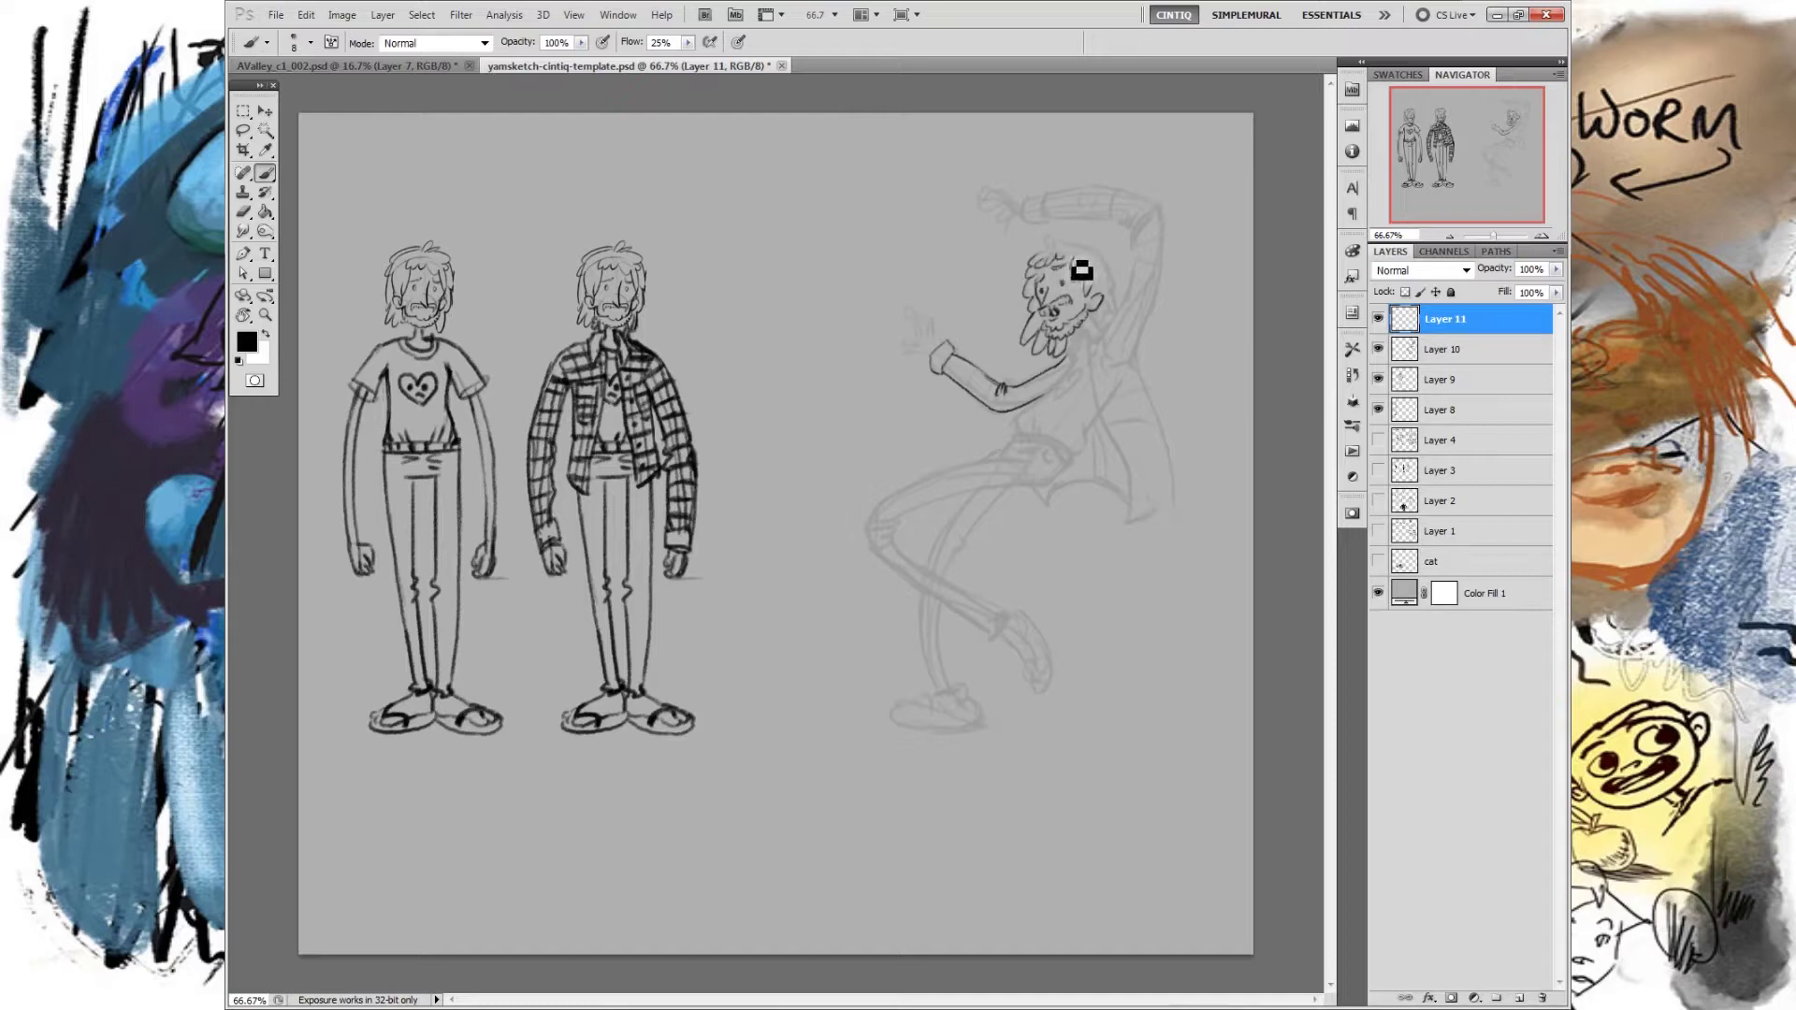
{"action": "left_click_drag", "start_coordinate": [1061, 250], "coordinate": [1065, 262]}
{"action": "left_click_drag", "start_coordinate": [1111, 266], "coordinate": [1114, 279]}
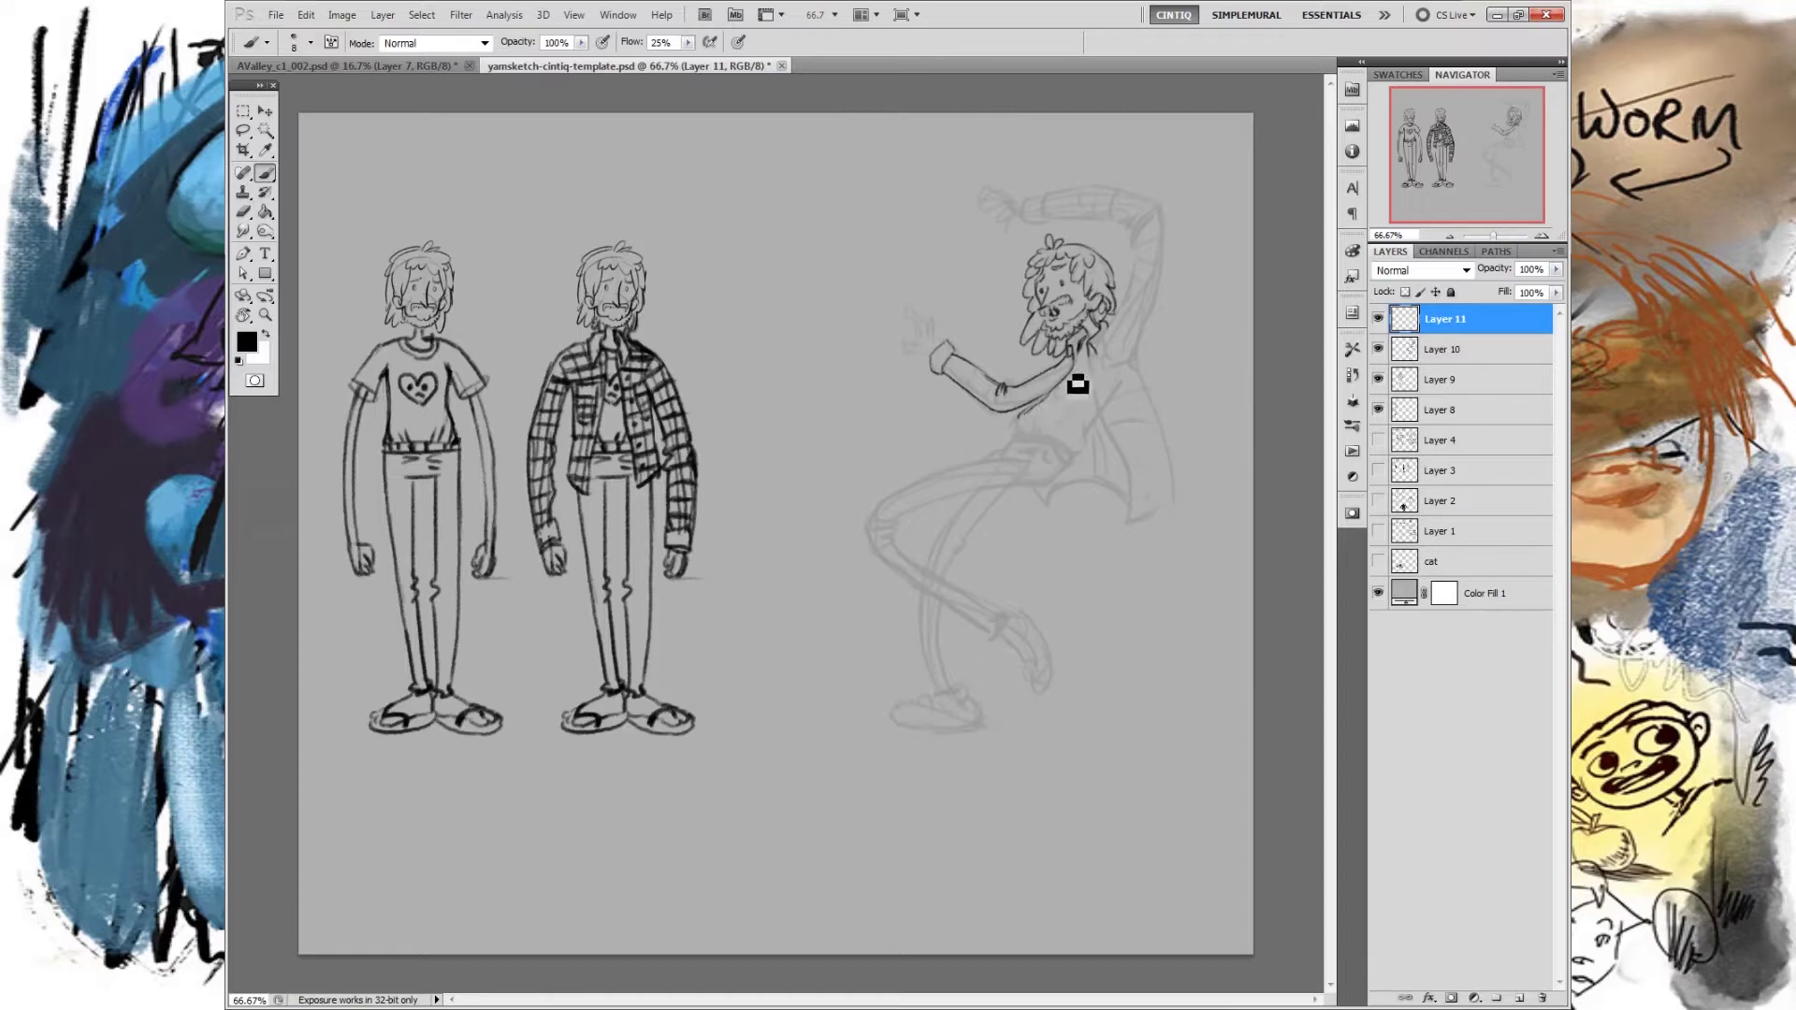
Step: Ink the T-shirt's front and folds, plus the open plaid shirt's inner edge and lower hem
{"action": "left_click_drag", "start_coordinate": [1042, 400], "coordinate": [1016, 426]}
{"action": "left_click_drag", "start_coordinate": [1082, 375], "coordinate": [1060, 393]}
{"action": "left_click_drag", "start_coordinate": [1035, 425], "coordinate": [1031, 436]}
{"action": "left_click_drag", "start_coordinate": [1041, 425], "coordinate": [1082, 436]}
{"action": "left_click_drag", "start_coordinate": [1086, 344], "coordinate": [1132, 527]}
{"action": "left_click_drag", "start_coordinate": [1039, 493], "coordinate": [1126, 505]}
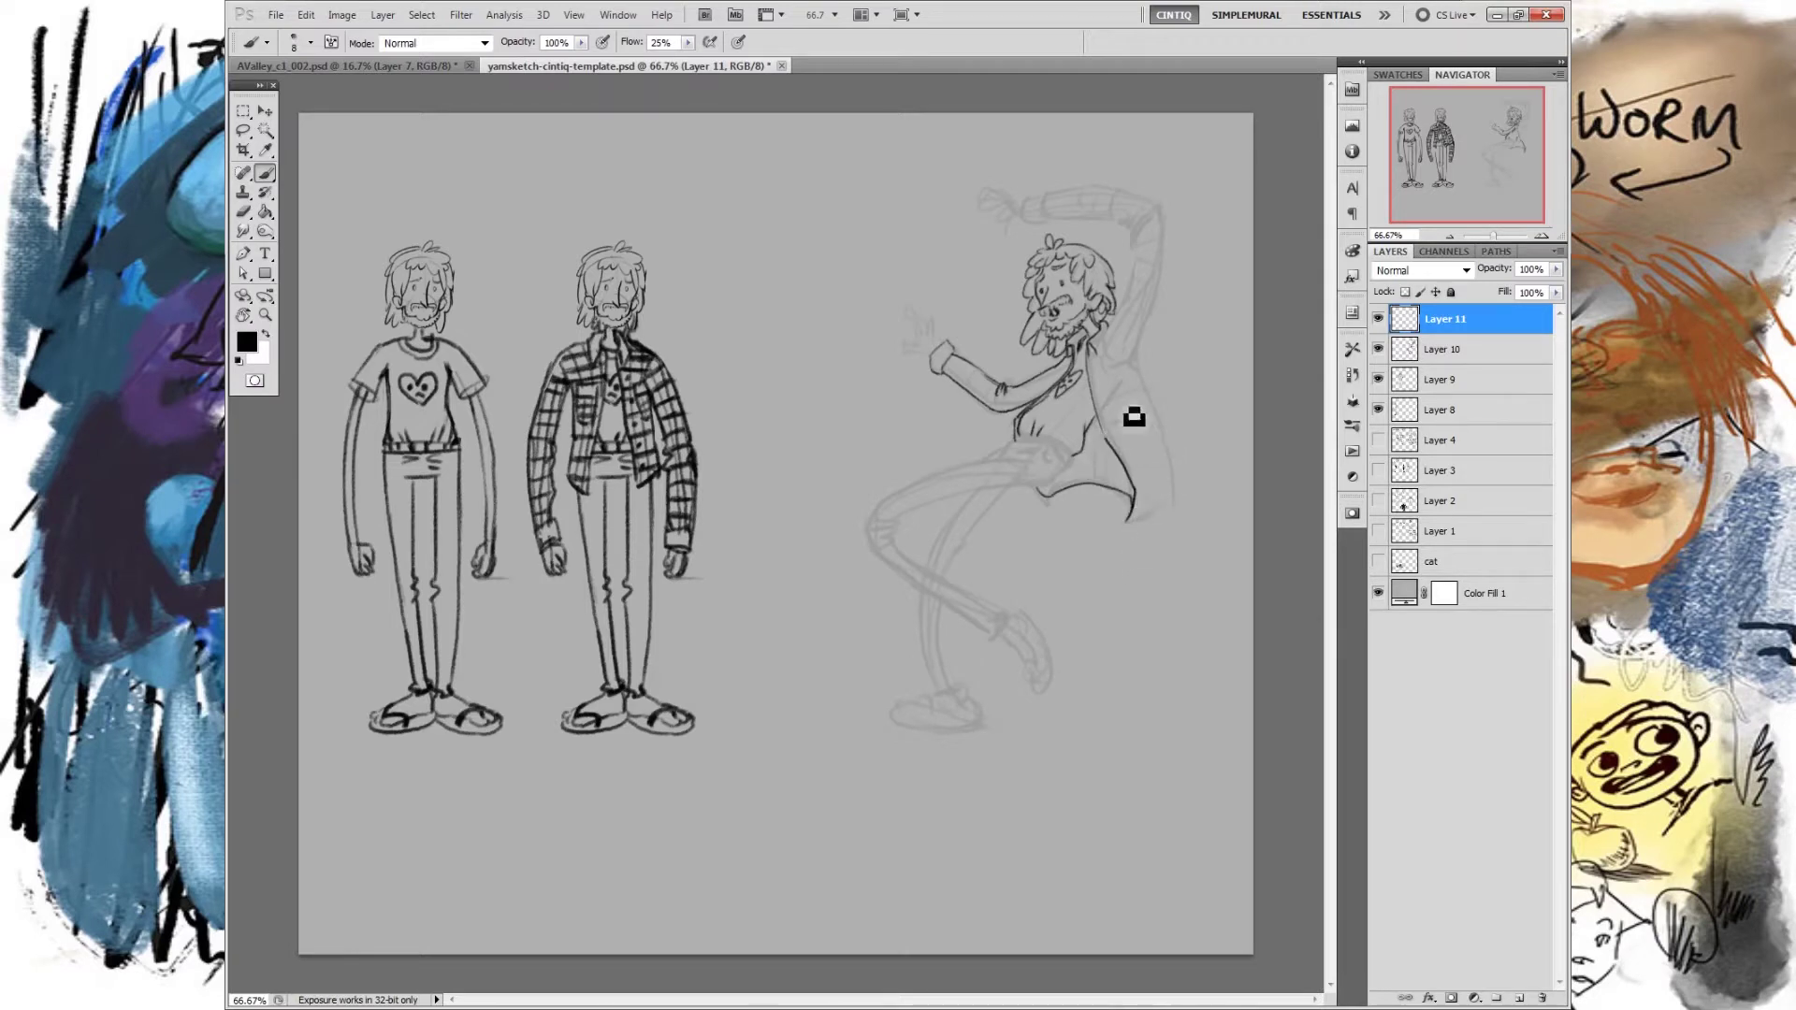
Step: Ink the plaid shirt's back edge and the raised arm's upper sleeve with its elbow folds
{"action": "left_click_drag", "start_coordinate": [1127, 523], "coordinate": [1179, 480]}
{"action": "left_click_drag", "start_coordinate": [1141, 332], "coordinate": [1175, 490]}
{"action": "left_click_drag", "start_coordinate": [1127, 337], "coordinate": [1161, 263]}
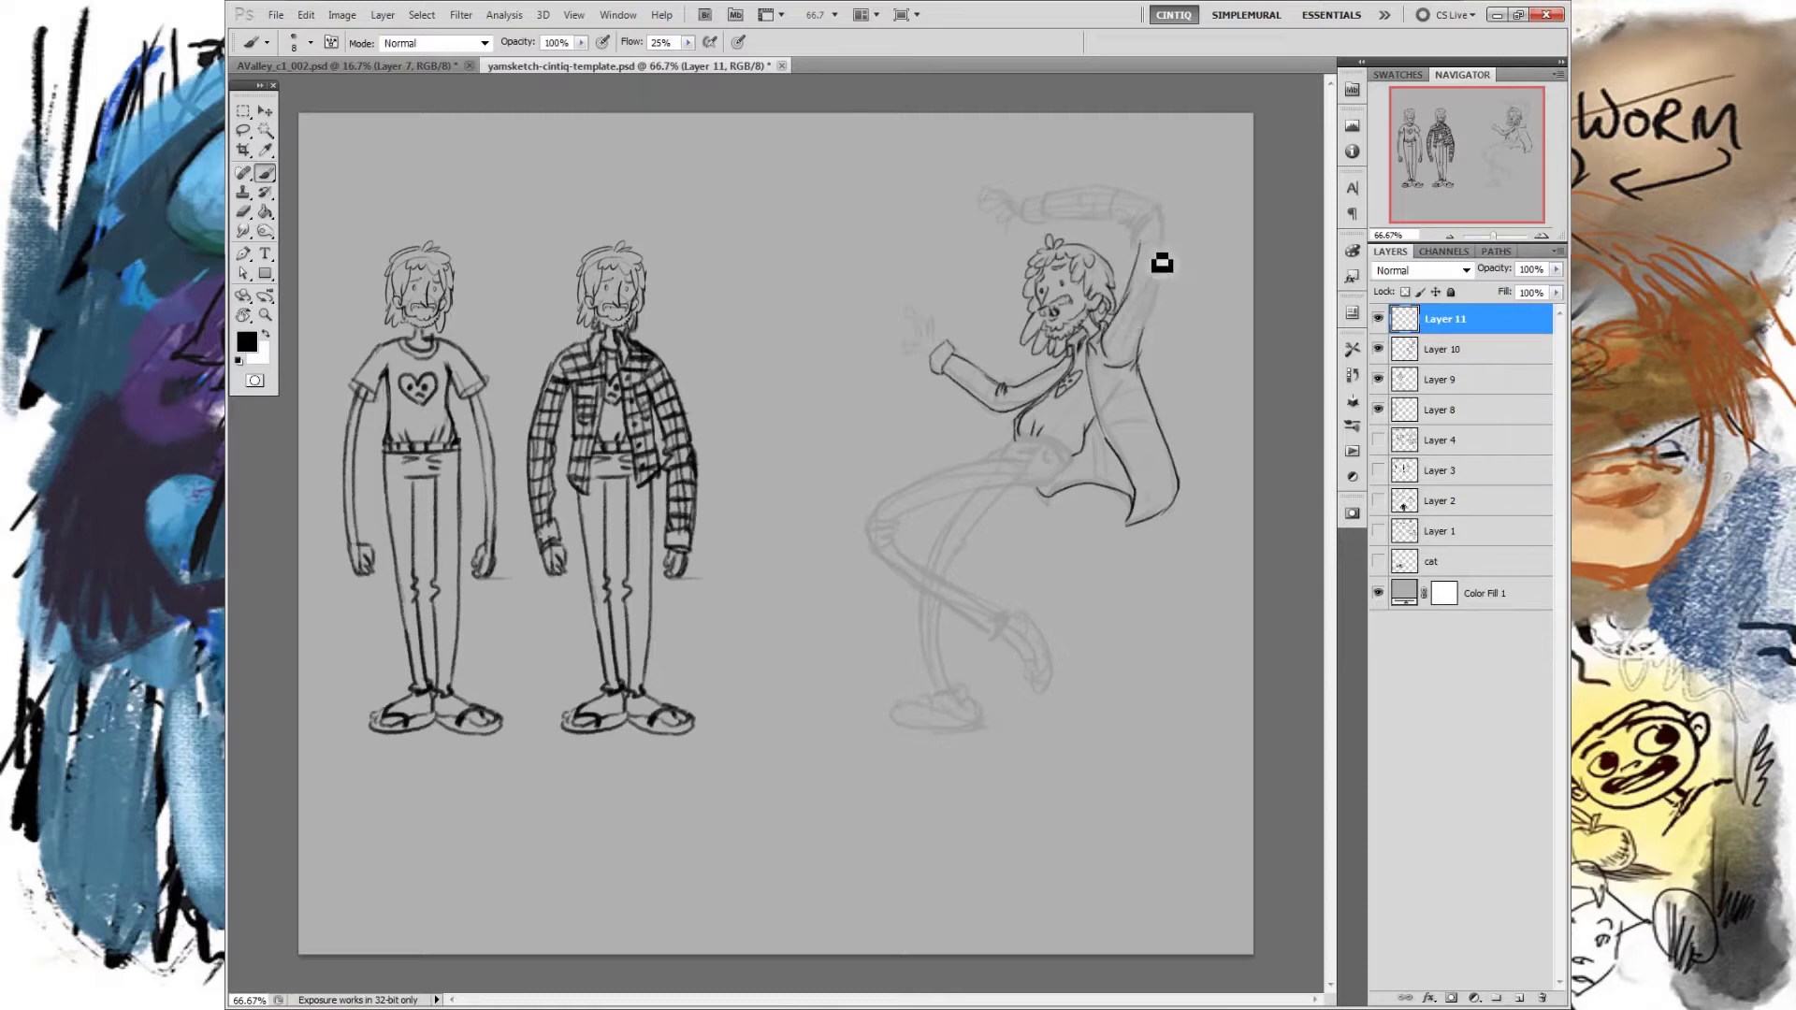
{"action": "left_click_drag", "start_coordinate": [1119, 363], "coordinate": [1167, 279]}
{"action": "mouse_move", "coordinate": [1139, 356]}
{"action": "left_mouse_down"}
{"action": "mouse_move", "coordinate": [1176, 227]}
{"action": "mouse_move", "coordinate": [1153, 350]}
{"action": "left_mouse_up"}
{"action": "mouse_move", "coordinate": [1136, 250]}
{"action": "left_mouse_down"}
{"action": "mouse_move", "coordinate": [1174, 221]}
{"action": "mouse_move", "coordinate": [1156, 256]}
{"action": "mouse_move", "coordinate": [1164, 211]}
{"action": "mouse_move", "coordinate": [1129, 220]}
{"action": "left_mouse_up"}
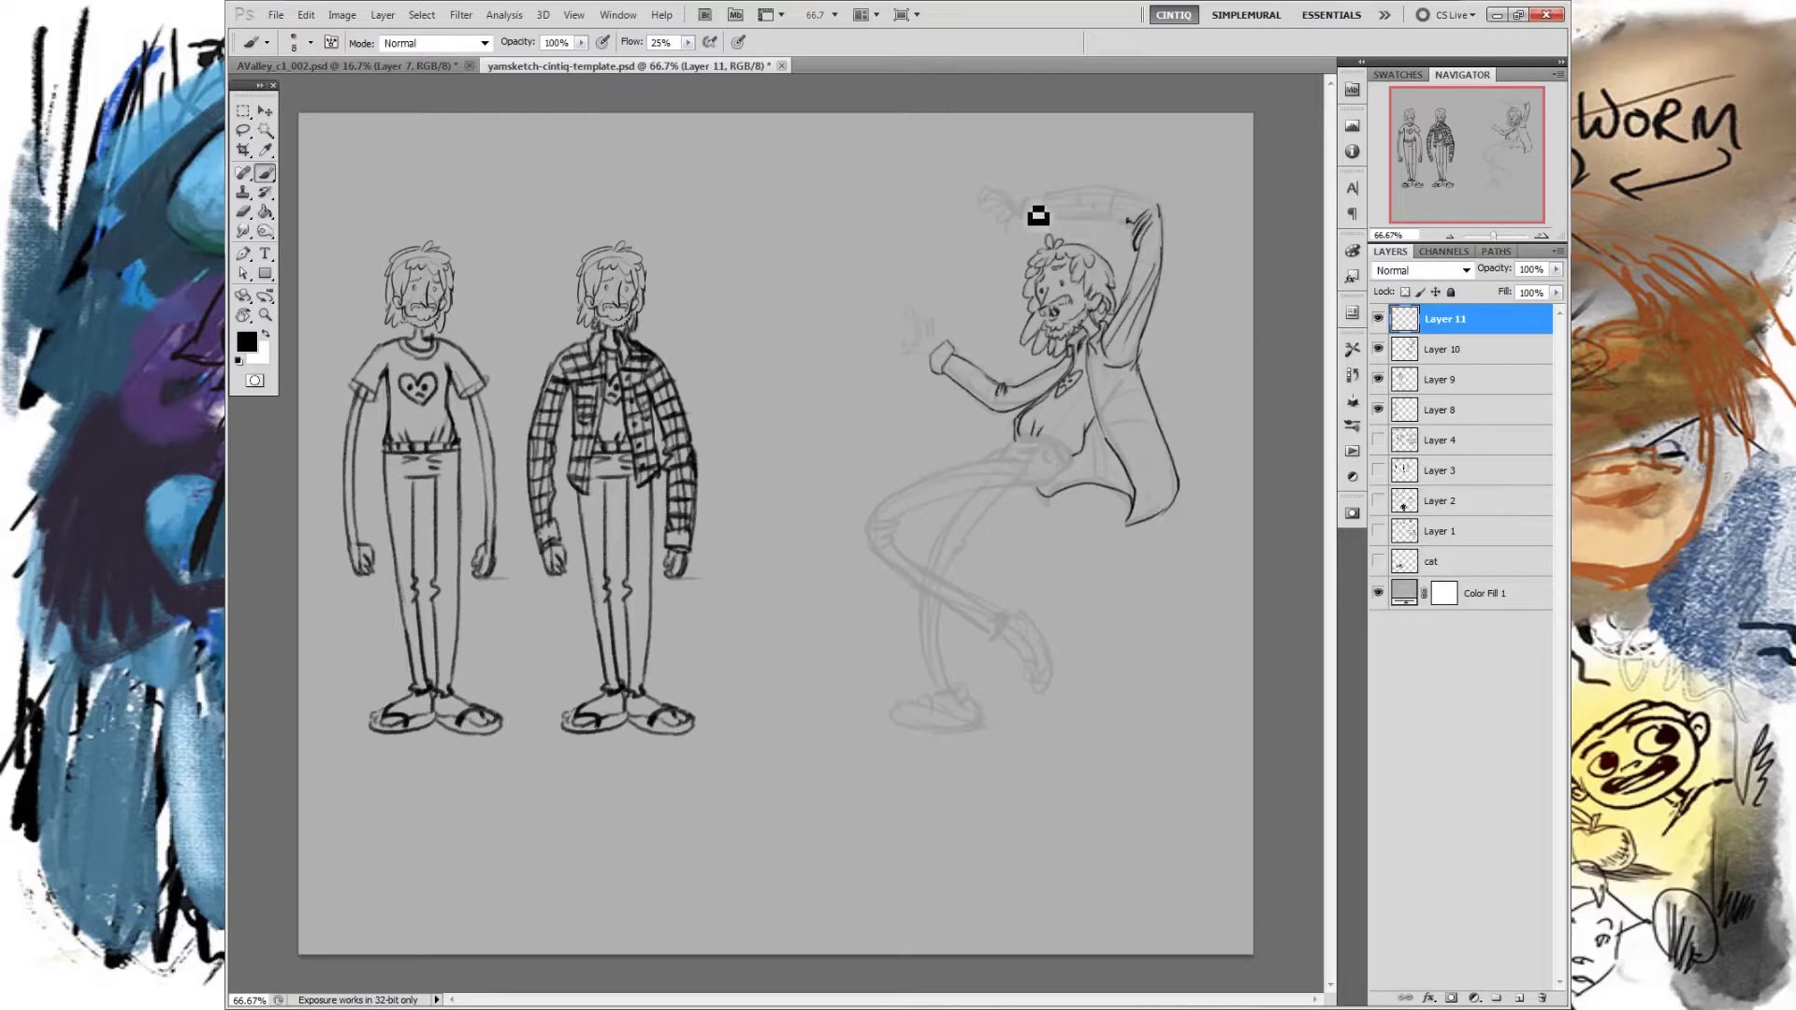
Step: Ink the raised forearm's sleeve and its drooping hand, and ink the front arm's spread hand
{"action": "mouse_move", "coordinate": [1025, 200]}
{"action": "left_mouse_down"}
{"action": "mouse_move", "coordinate": [1090, 236]}
{"action": "mouse_move", "coordinate": [1168, 206]}
{"action": "left_mouse_up"}
{"action": "left_click_drag", "start_coordinate": [1035, 199], "coordinate": [1165, 224]}
{"action": "left_click_drag", "start_coordinate": [1013, 216], "coordinate": [1025, 220]}
{"action": "left_click_drag", "start_coordinate": [999, 217], "coordinate": [1014, 216]}
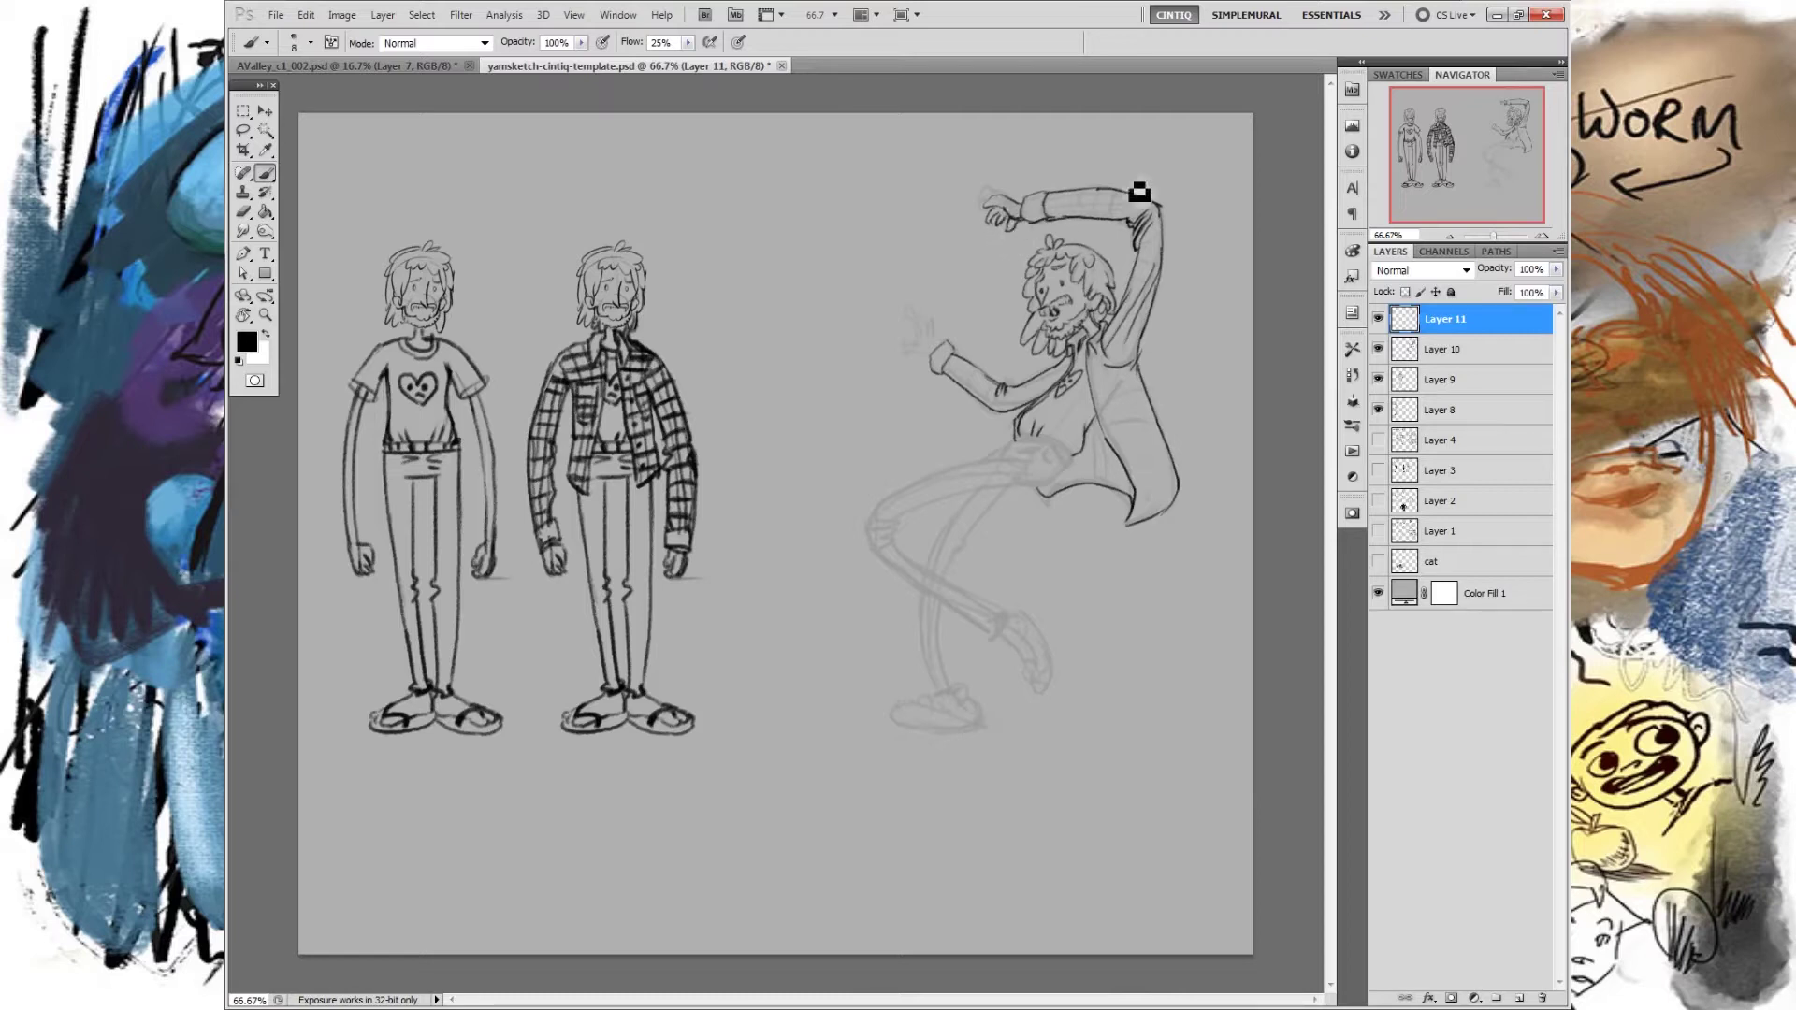
{"action": "left_click_drag", "start_coordinate": [912, 353], "coordinate": [937, 363]}
{"action": "mouse_move", "coordinate": [913, 321]}
{"action": "left_mouse_down"}
{"action": "mouse_move", "coordinate": [921, 348]}
{"action": "mouse_move", "coordinate": [941, 342]}
{"action": "left_mouse_up"}
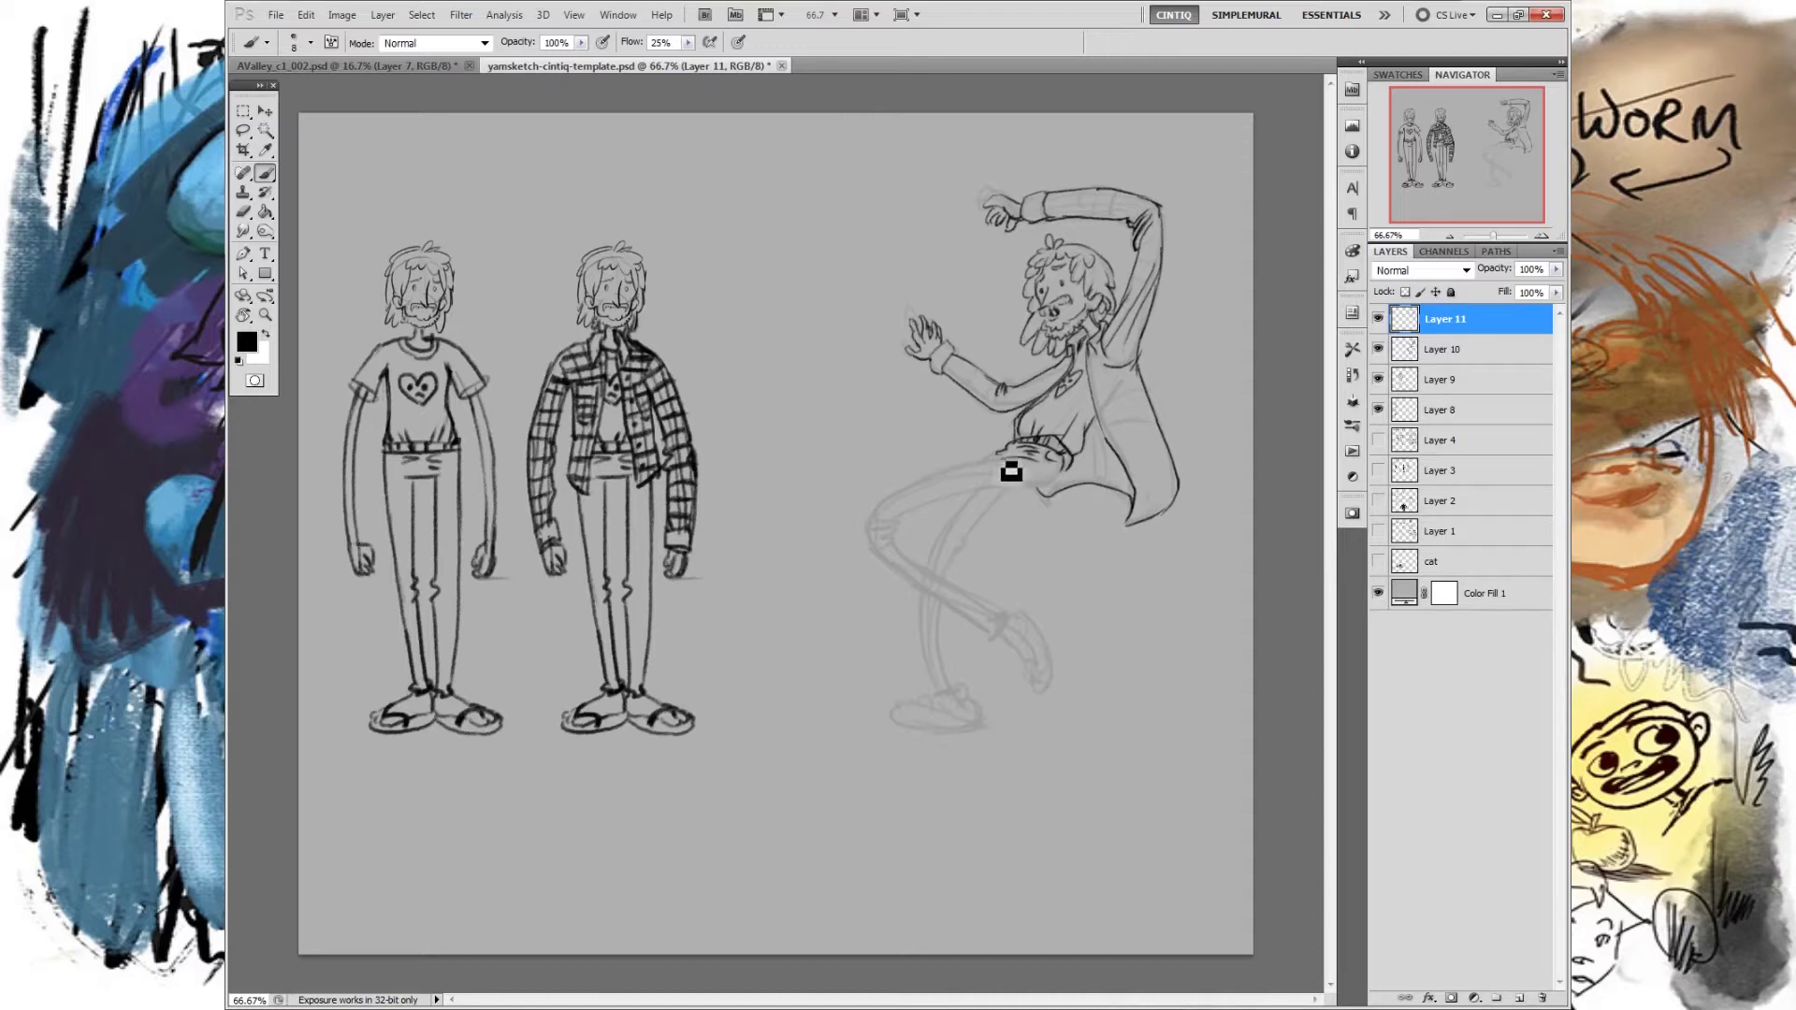
Step: Ink the lifted leg from the thigh and seat around the bent knee down to the trouser cuff
{"action": "left_click_drag", "start_coordinate": [882, 526], "coordinate": [999, 462]}
{"action": "mouse_move", "coordinate": [884, 518]}
{"action": "left_mouse_down"}
{"action": "mouse_move", "coordinate": [1043, 481]}
{"action": "mouse_move", "coordinate": [1019, 484]}
{"action": "left_mouse_up"}
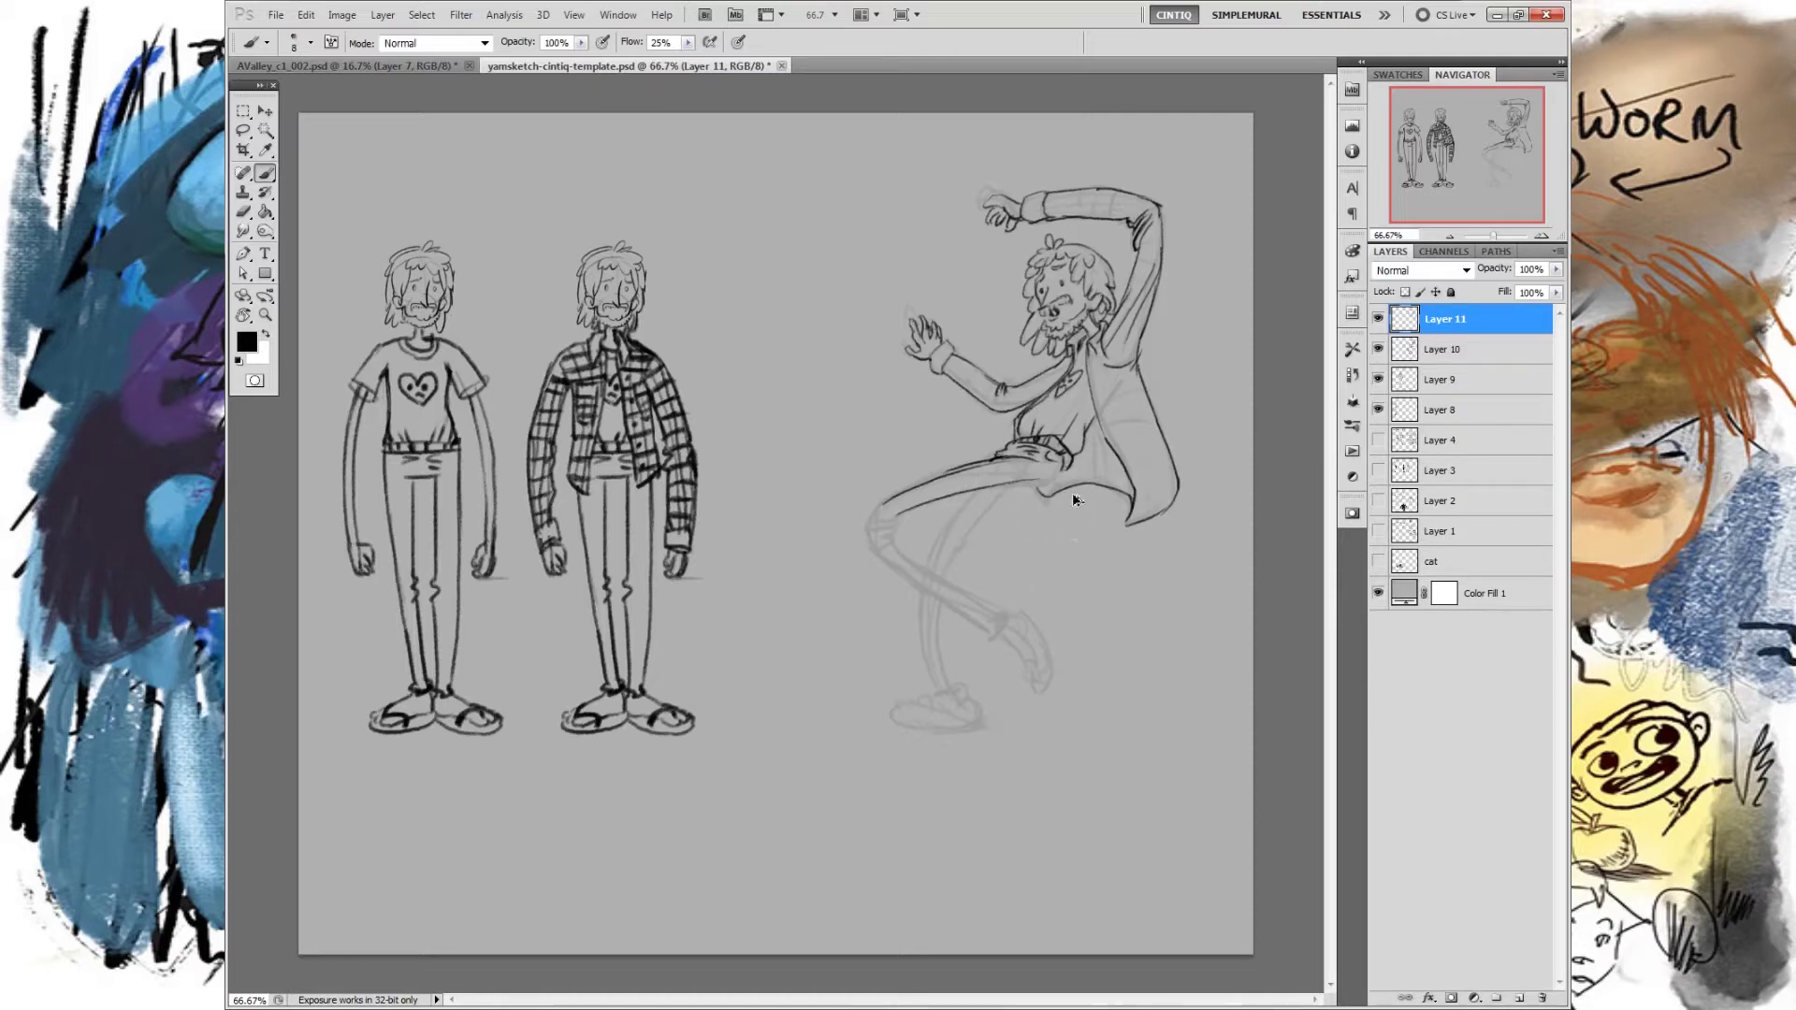
{"action": "left_click_drag", "start_coordinate": [1019, 483], "coordinate": [1071, 466]}
{"action": "left_click_drag", "start_coordinate": [887, 504], "coordinate": [869, 525]}
{"action": "mouse_move", "coordinate": [877, 526]}
{"action": "left_mouse_down"}
{"action": "mouse_move", "coordinate": [896, 518]}
{"action": "mouse_move", "coordinate": [929, 591]}
{"action": "left_mouse_up"}
{"action": "left_click_drag", "start_coordinate": [879, 531], "coordinate": [1002, 618]}
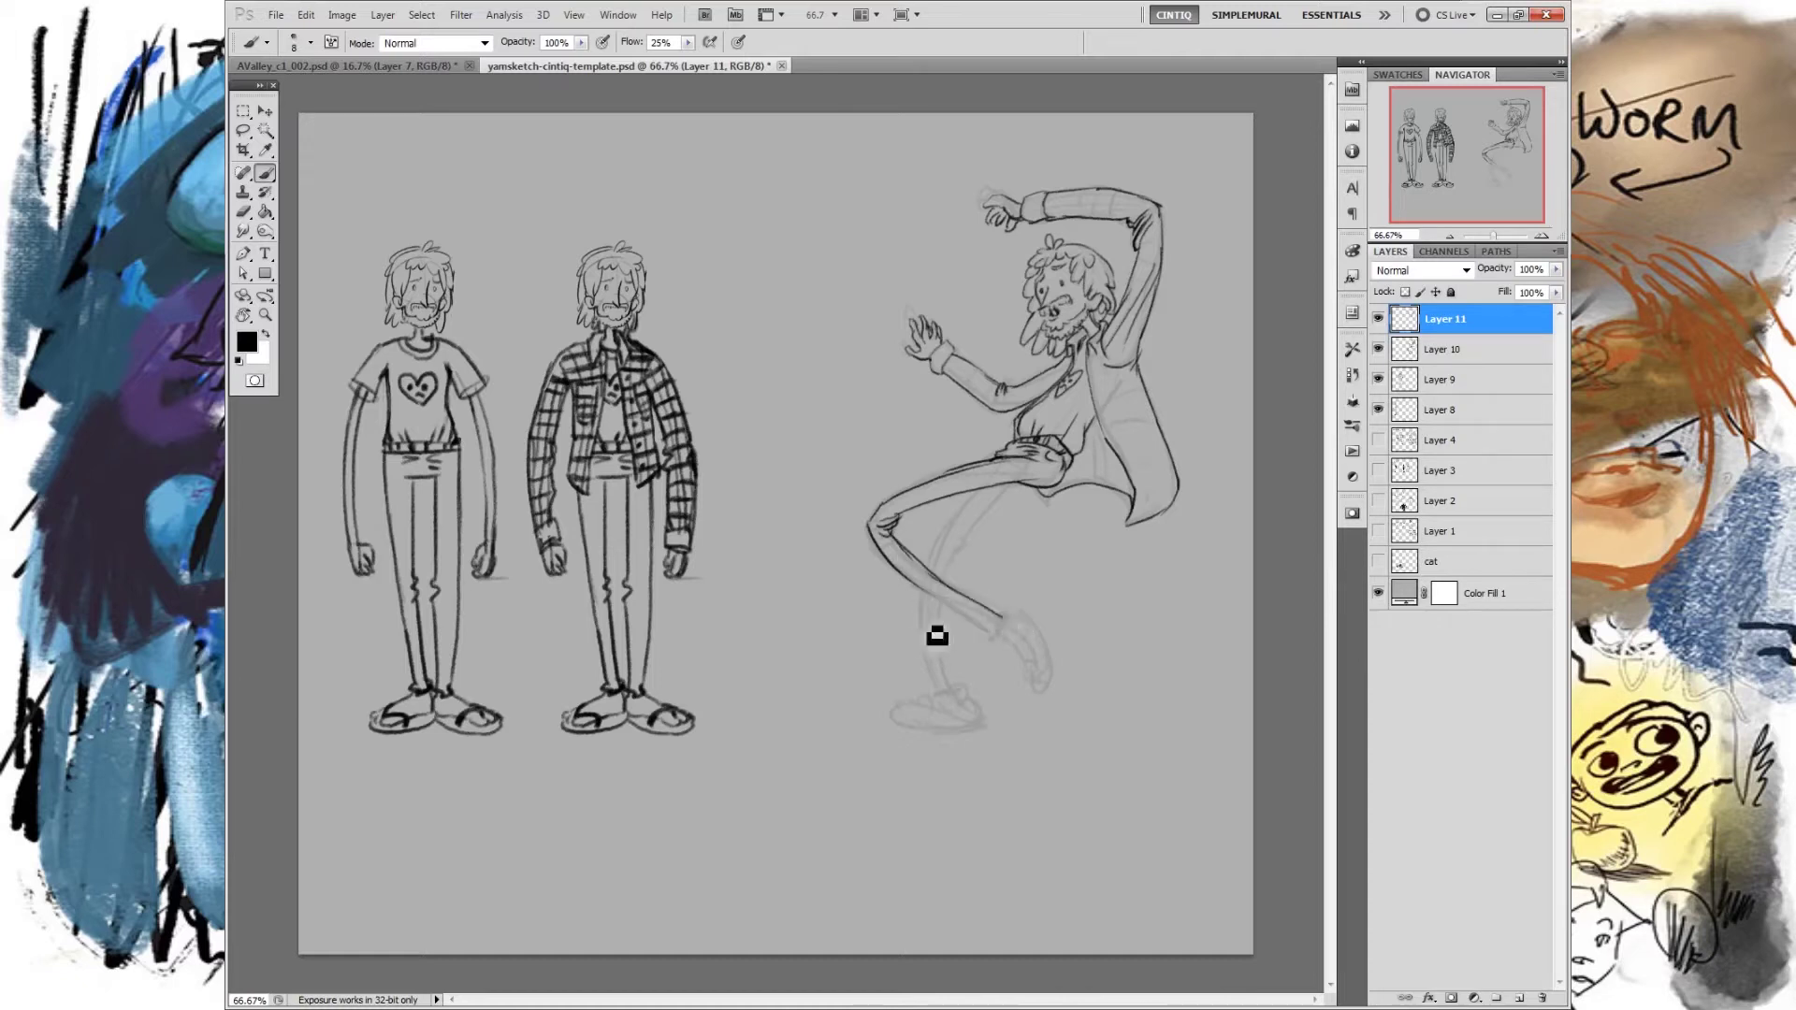
{"action": "mouse_move", "coordinate": [921, 590]}
{"action": "left_mouse_down"}
{"action": "mouse_move", "coordinate": [1012, 661]}
{"action": "mouse_move", "coordinate": [936, 599]}
{"action": "mouse_move", "coordinate": [1004, 625]}
{"action": "left_mouse_up"}
{"action": "key", "text": "ctrl+z"}
{"action": "left_click_drag", "start_coordinate": [890, 541], "coordinate": [941, 588]}
Step: Ink the standing leg with its knee folds and the sandalled foot beneath it
{"action": "mouse_move", "coordinate": [963, 553]}
{"action": "left_mouse_down"}
{"action": "mouse_move", "coordinate": [934, 633]}
{"action": "mouse_move", "coordinate": [934, 607]}
{"action": "mouse_move", "coordinate": [946, 691]}
{"action": "left_mouse_up"}
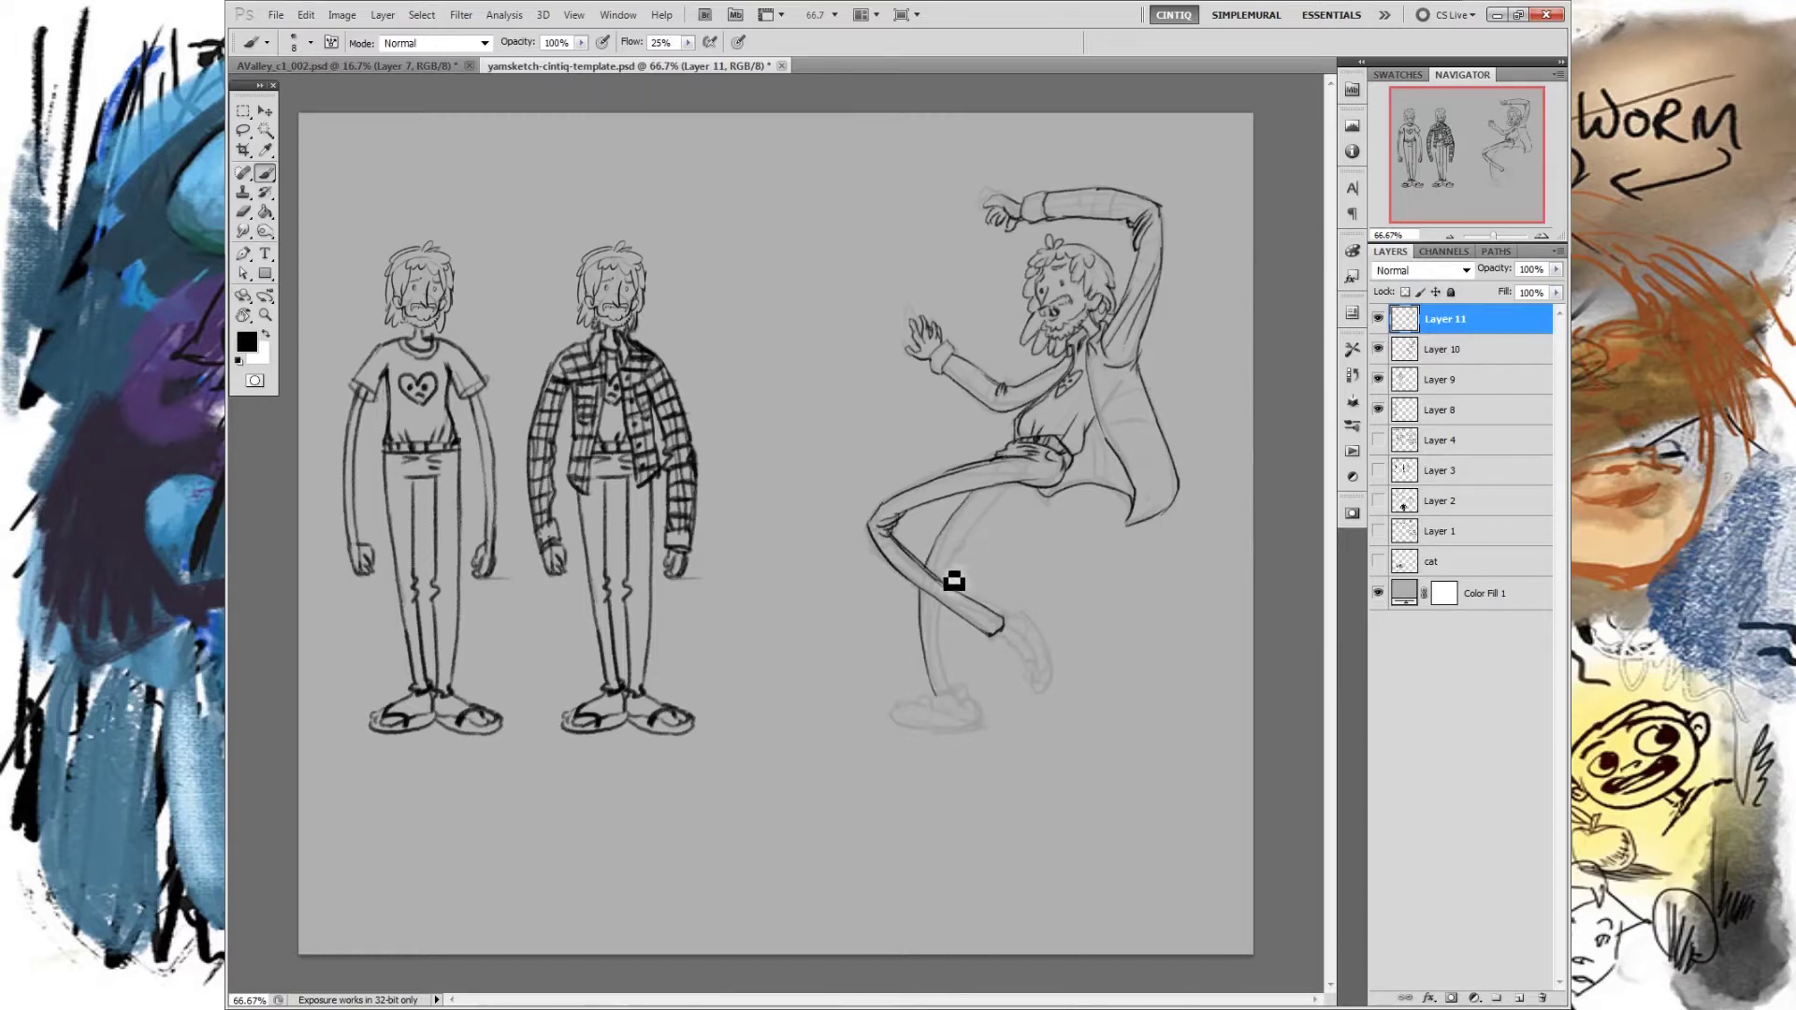
{"action": "left_click_drag", "start_coordinate": [945, 554], "coordinate": [948, 565]}
{"action": "left_click_drag", "start_coordinate": [956, 554], "coordinate": [947, 564]}
{"action": "mouse_move", "coordinate": [935, 698]}
{"action": "left_mouse_down"}
{"action": "mouse_move", "coordinate": [1072, 713]}
{"action": "mouse_move", "coordinate": [924, 707]}
{"action": "left_mouse_up"}
{"action": "mouse_move", "coordinate": [919, 716]}
{"action": "left_mouse_down"}
{"action": "mouse_move", "coordinate": [968, 727]}
{"action": "mouse_move", "coordinate": [945, 696]}
{"action": "mouse_move", "coordinate": [956, 667]}
{"action": "mouse_move", "coordinate": [886, 722]}
{"action": "mouse_move", "coordinate": [1030, 740]}
{"action": "mouse_move", "coordinate": [1003, 763]}
{"action": "mouse_move", "coordinate": [917, 720]}
{"action": "mouse_move", "coordinate": [907, 735]}
{"action": "mouse_move", "coordinate": [998, 734]}
{"action": "left_mouse_up"}
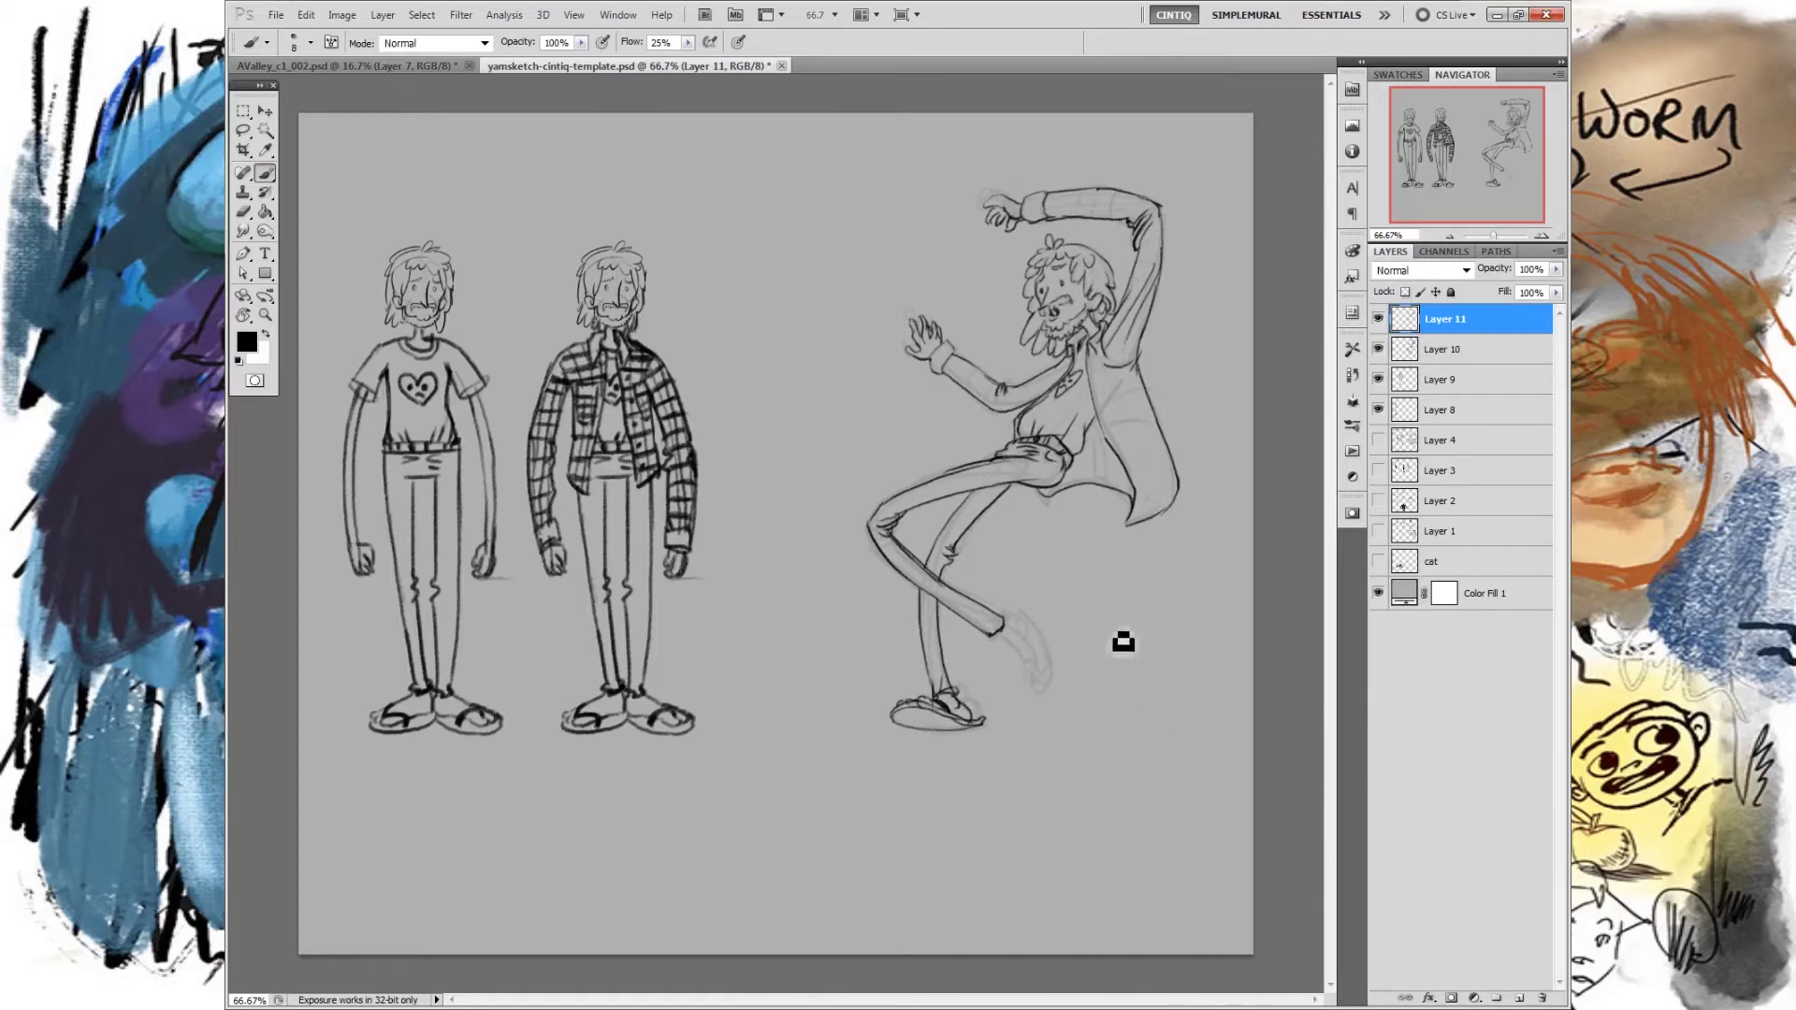
Step: Ink the lifted foot with its heel, toes and sandal
{"action": "left_click_drag", "start_coordinate": [995, 635], "coordinate": [1012, 647]}
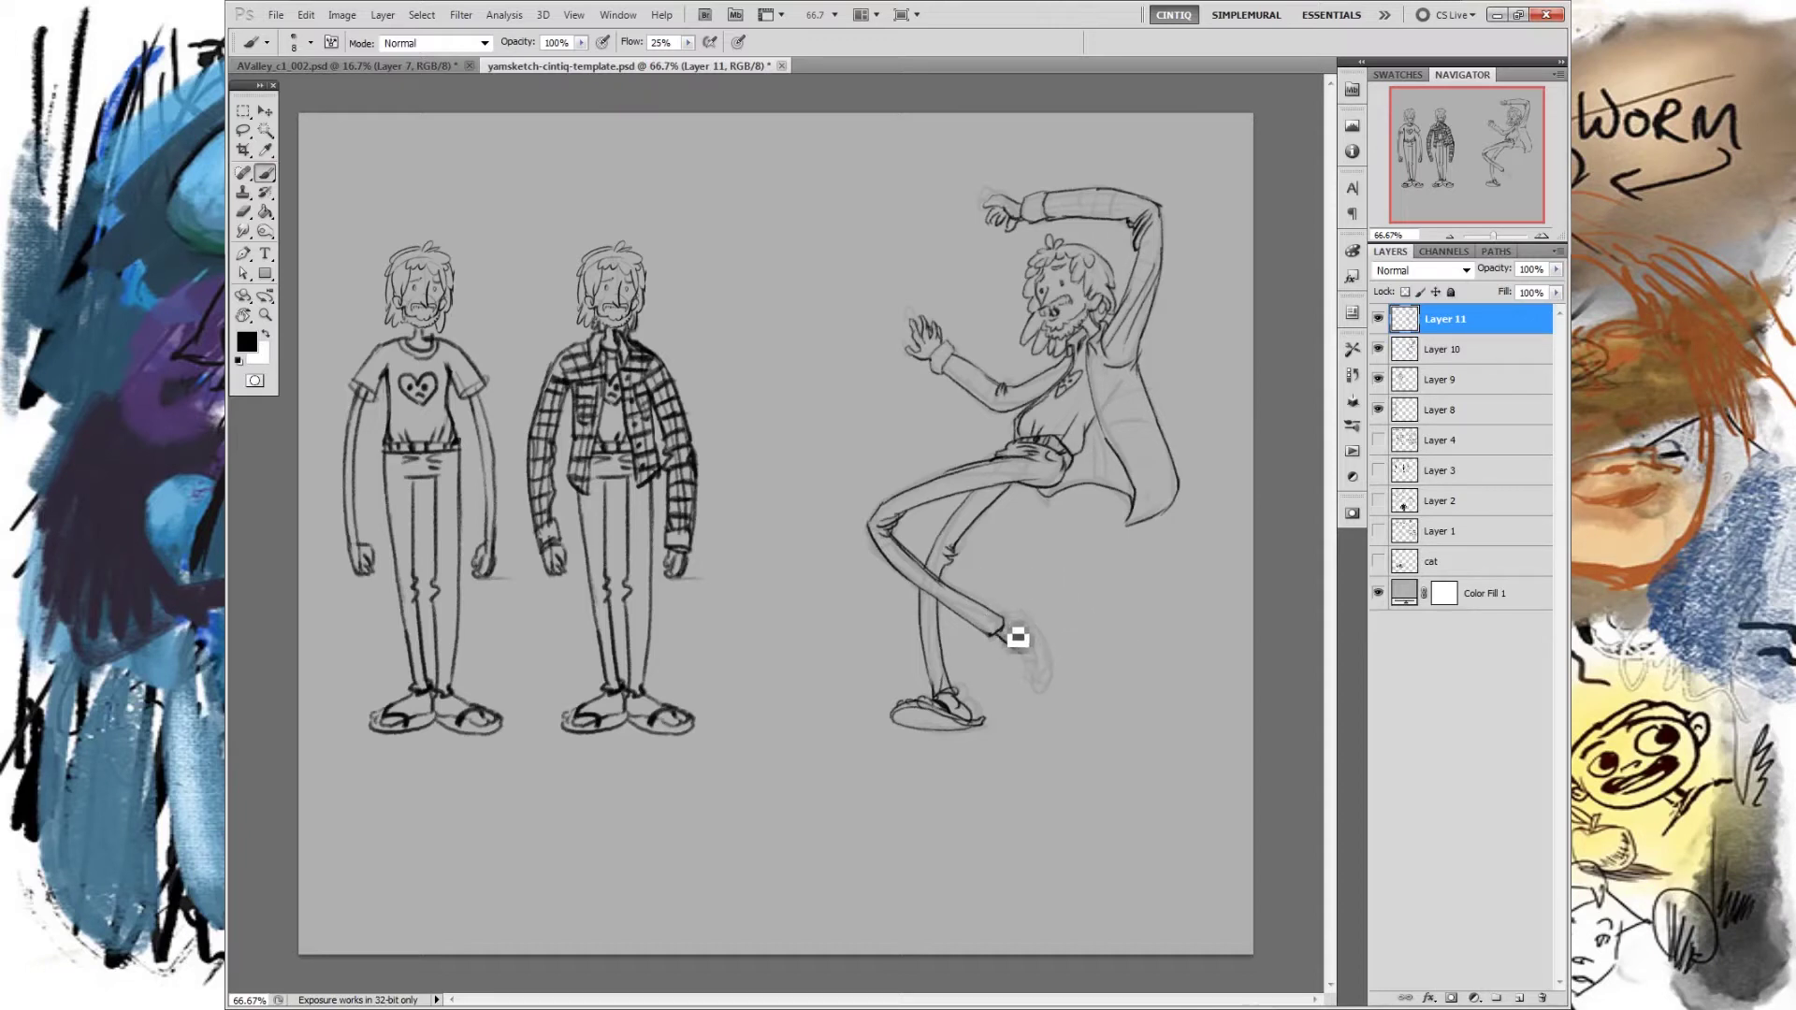
{"action": "left_click_drag", "start_coordinate": [999, 634], "coordinate": [1028, 639]}
{"action": "left_click_drag", "start_coordinate": [1022, 649], "coordinate": [1032, 690]}
{"action": "left_click_drag", "start_coordinate": [1026, 675], "coordinate": [1025, 684]}
{"action": "left_click_drag", "start_coordinate": [1035, 679], "coordinate": [1044, 672]}
{"action": "mouse_move", "coordinate": [1042, 651]}
{"action": "left_mouse_down"}
{"action": "mouse_move", "coordinate": [1048, 706]}
{"action": "mouse_move", "coordinate": [1066, 665]}
{"action": "mouse_move", "coordinate": [1062, 693]}
{"action": "mouse_move", "coordinate": [1034, 610]}
{"action": "mouse_move", "coordinate": [1052, 640]}
{"action": "mouse_move", "coordinate": [1026, 633]}
{"action": "mouse_move", "coordinate": [1043, 626]}
{"action": "mouse_move", "coordinate": [1052, 666]}
{"action": "mouse_move", "coordinate": [1036, 605]}
{"action": "mouse_move", "coordinate": [1052, 697]}
{"action": "left_mouse_up"}
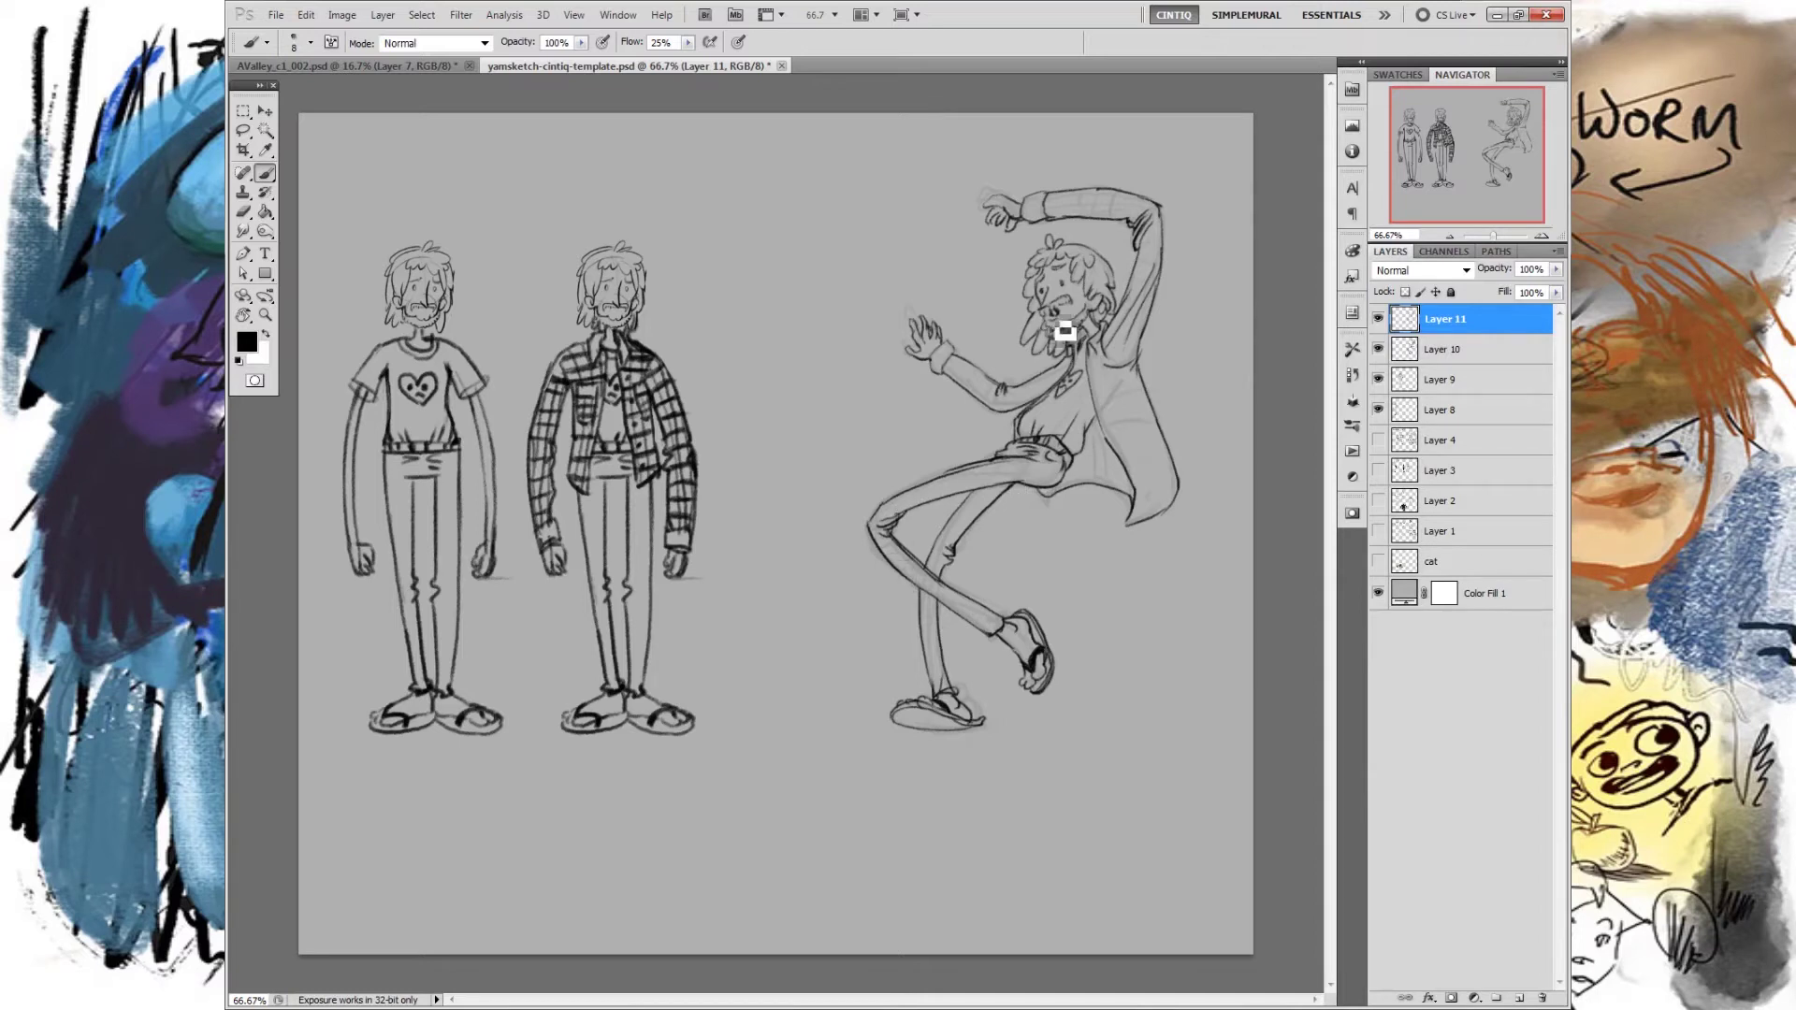
Step: Touch up the mouth area and draw the crossing plaid lines on the raised sleeve and the shirt's back
{"action": "left_click_drag", "start_coordinate": [1067, 324], "coordinate": [1075, 321]}
{"action": "mouse_move", "coordinate": [1144, 354]}
{"action": "left_mouse_down"}
{"action": "mouse_move", "coordinate": [1179, 271]}
{"action": "mouse_move", "coordinate": [1155, 272]}
{"action": "mouse_move", "coordinate": [1157, 253]}
{"action": "mouse_move", "coordinate": [1188, 252]}
{"action": "mouse_move", "coordinate": [1150, 236]}
{"action": "mouse_move", "coordinate": [1175, 206]}
{"action": "mouse_move", "coordinate": [1109, 213]}
{"action": "mouse_move", "coordinate": [1131, 225]}
{"action": "mouse_move", "coordinate": [1134, 201]}
{"action": "mouse_move", "coordinate": [1115, 228]}
{"action": "mouse_move", "coordinate": [1099, 205]}
{"action": "mouse_move", "coordinate": [1067, 214]}
{"action": "left_mouse_up"}
{"action": "mouse_move", "coordinate": [1110, 394]}
{"action": "left_mouse_down"}
{"action": "mouse_move", "coordinate": [1163, 384]}
{"action": "mouse_move", "coordinate": [1151, 412]}
{"action": "mouse_move", "coordinate": [1170, 405]}
{"action": "mouse_move", "coordinate": [1118, 433]}
{"action": "mouse_move", "coordinate": [1171, 426]}
{"action": "mouse_move", "coordinate": [1139, 453]}
{"action": "mouse_move", "coordinate": [1181, 460]}
{"action": "mouse_move", "coordinate": [1151, 489]}
{"action": "mouse_move", "coordinate": [1187, 481]}
{"action": "mouse_move", "coordinate": [1155, 513]}
{"action": "mouse_move", "coordinate": [1180, 505]}
{"action": "left_mouse_up"}
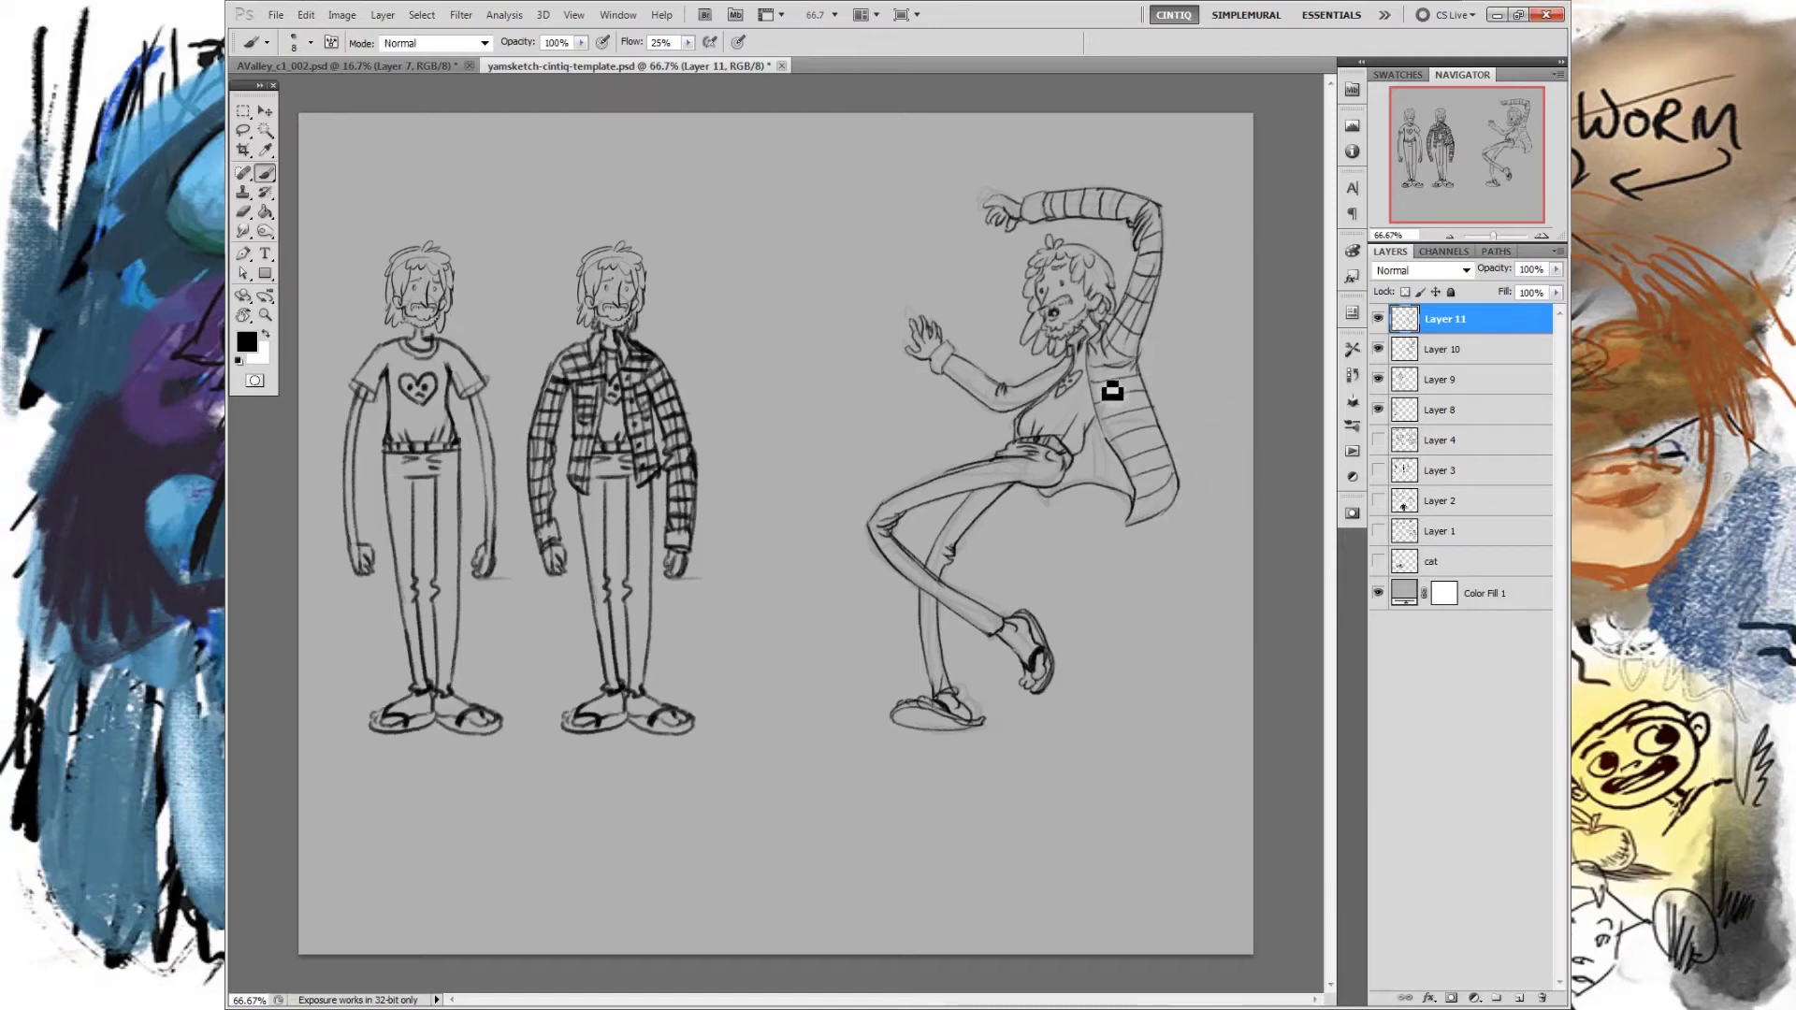
{"action": "left_click_drag", "start_coordinate": [1116, 393], "coordinate": [1160, 523]}
{"action": "left_click_drag", "start_coordinate": [1131, 377], "coordinate": [1178, 521]}
{"action": "left_click_drag", "start_coordinate": [1137, 374], "coordinate": [1181, 505]}
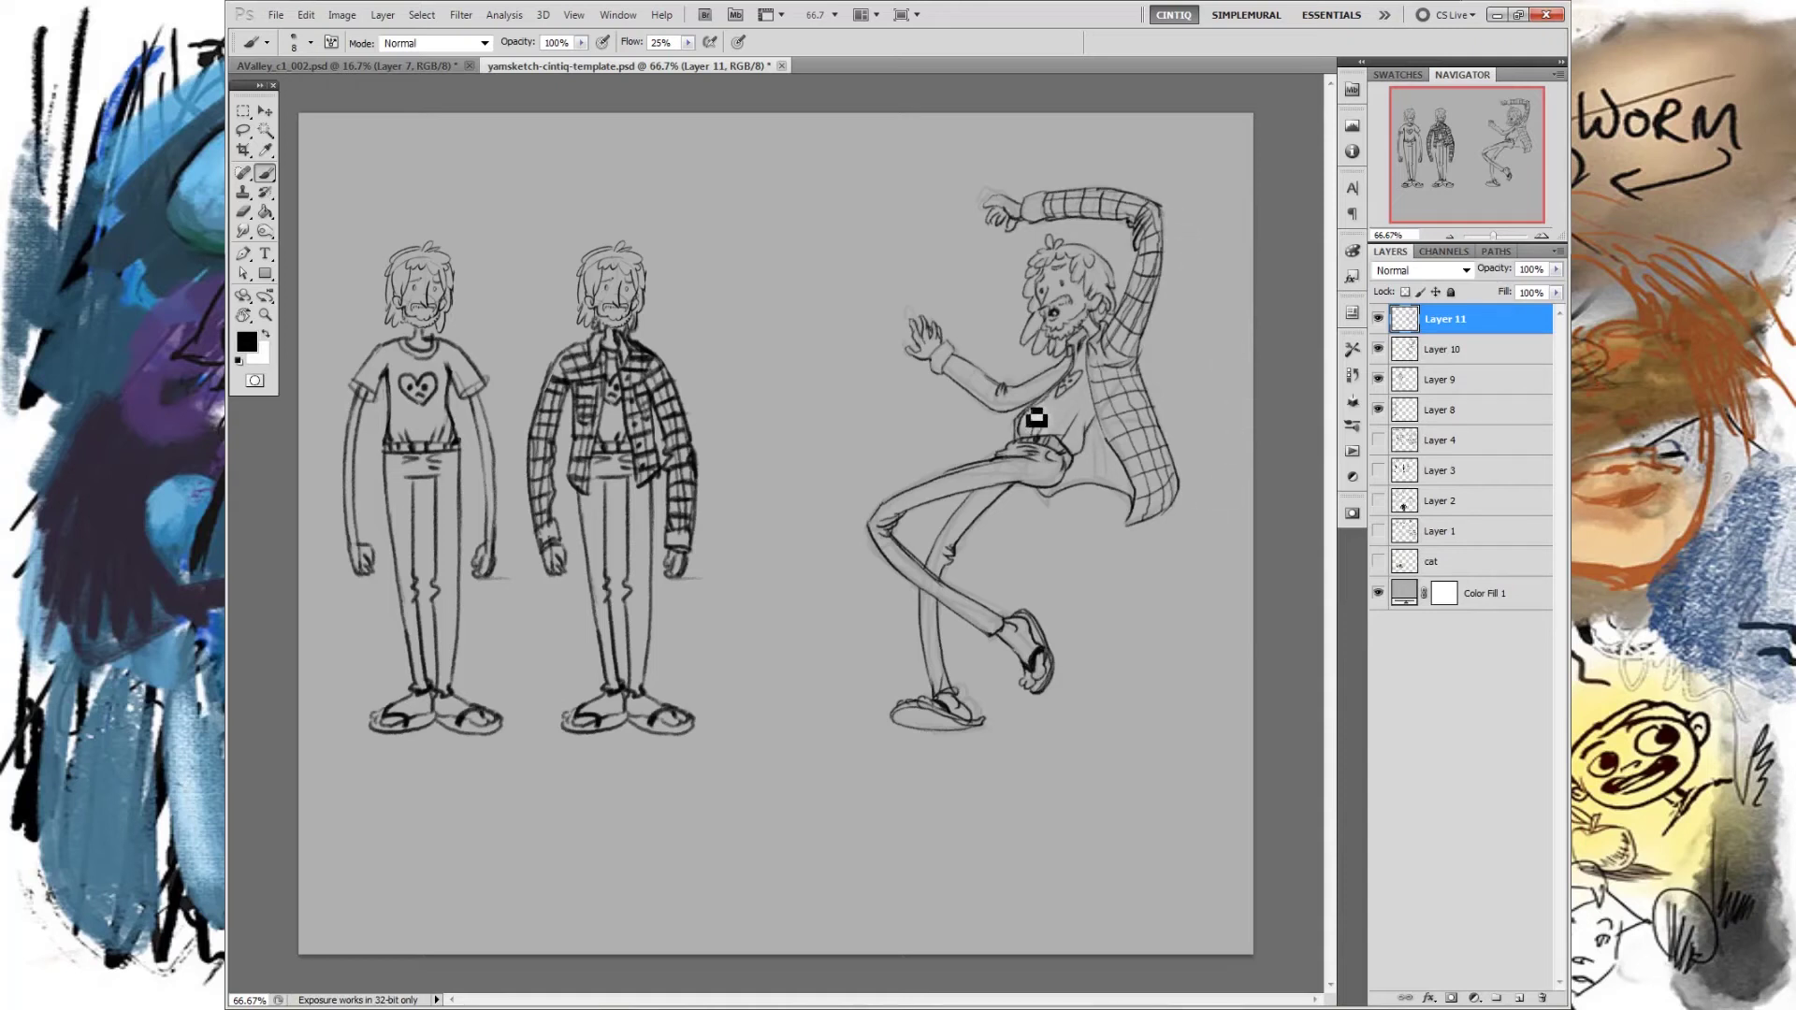
Step: Draw the plaid pattern on the front sleeve, and add lines to the collar and the shirt's lower inner flap
{"action": "mouse_move", "coordinate": [972, 384]}
{"action": "left_mouse_down"}
{"action": "mouse_move", "coordinate": [1014, 391]}
{"action": "mouse_move", "coordinate": [1004, 419]}
{"action": "mouse_move", "coordinate": [1040, 404]}
{"action": "left_mouse_up"}
{"action": "mouse_move", "coordinate": [966, 379]}
{"action": "left_mouse_down"}
{"action": "mouse_move", "coordinate": [1041, 415]}
{"action": "mouse_move", "coordinate": [1082, 387]}
{"action": "mouse_move", "coordinate": [967, 377]}
{"action": "mouse_move", "coordinate": [1020, 403]}
{"action": "left_mouse_up"}
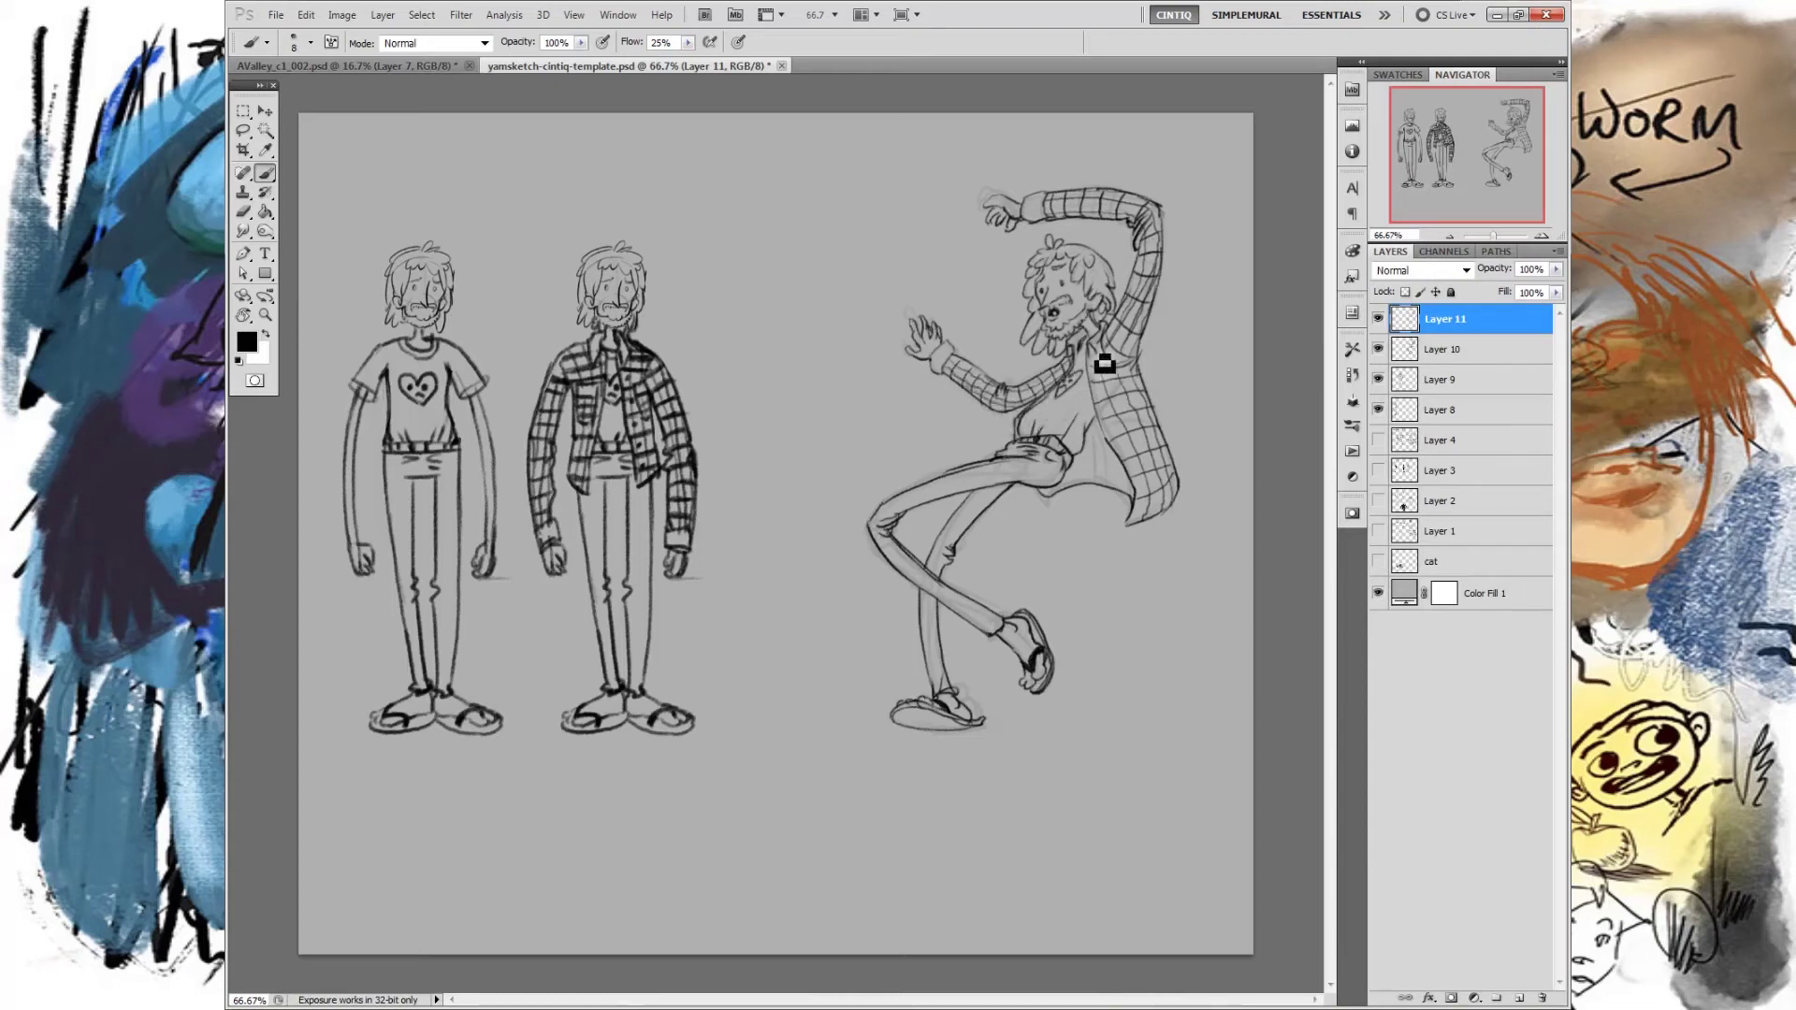
{"action": "left_click_drag", "start_coordinate": [1085, 337], "coordinate": [1096, 363]}
{"action": "left_click_drag", "start_coordinate": [1120, 476], "coordinate": [1083, 460]}
{"action": "mouse_move", "coordinate": [1089, 468]}
{"action": "left_mouse_down"}
{"action": "mouse_move", "coordinate": [1075, 507]}
{"action": "mouse_move", "coordinate": [1114, 434]}
{"action": "mouse_move", "coordinate": [1121, 503]}
{"action": "left_mouse_up"}
Step: Draw small pebbles around the feet, hide Layers 10, 9 and 8, and show the cat layer
{"action": "left_click", "coordinate": [1378, 322]}
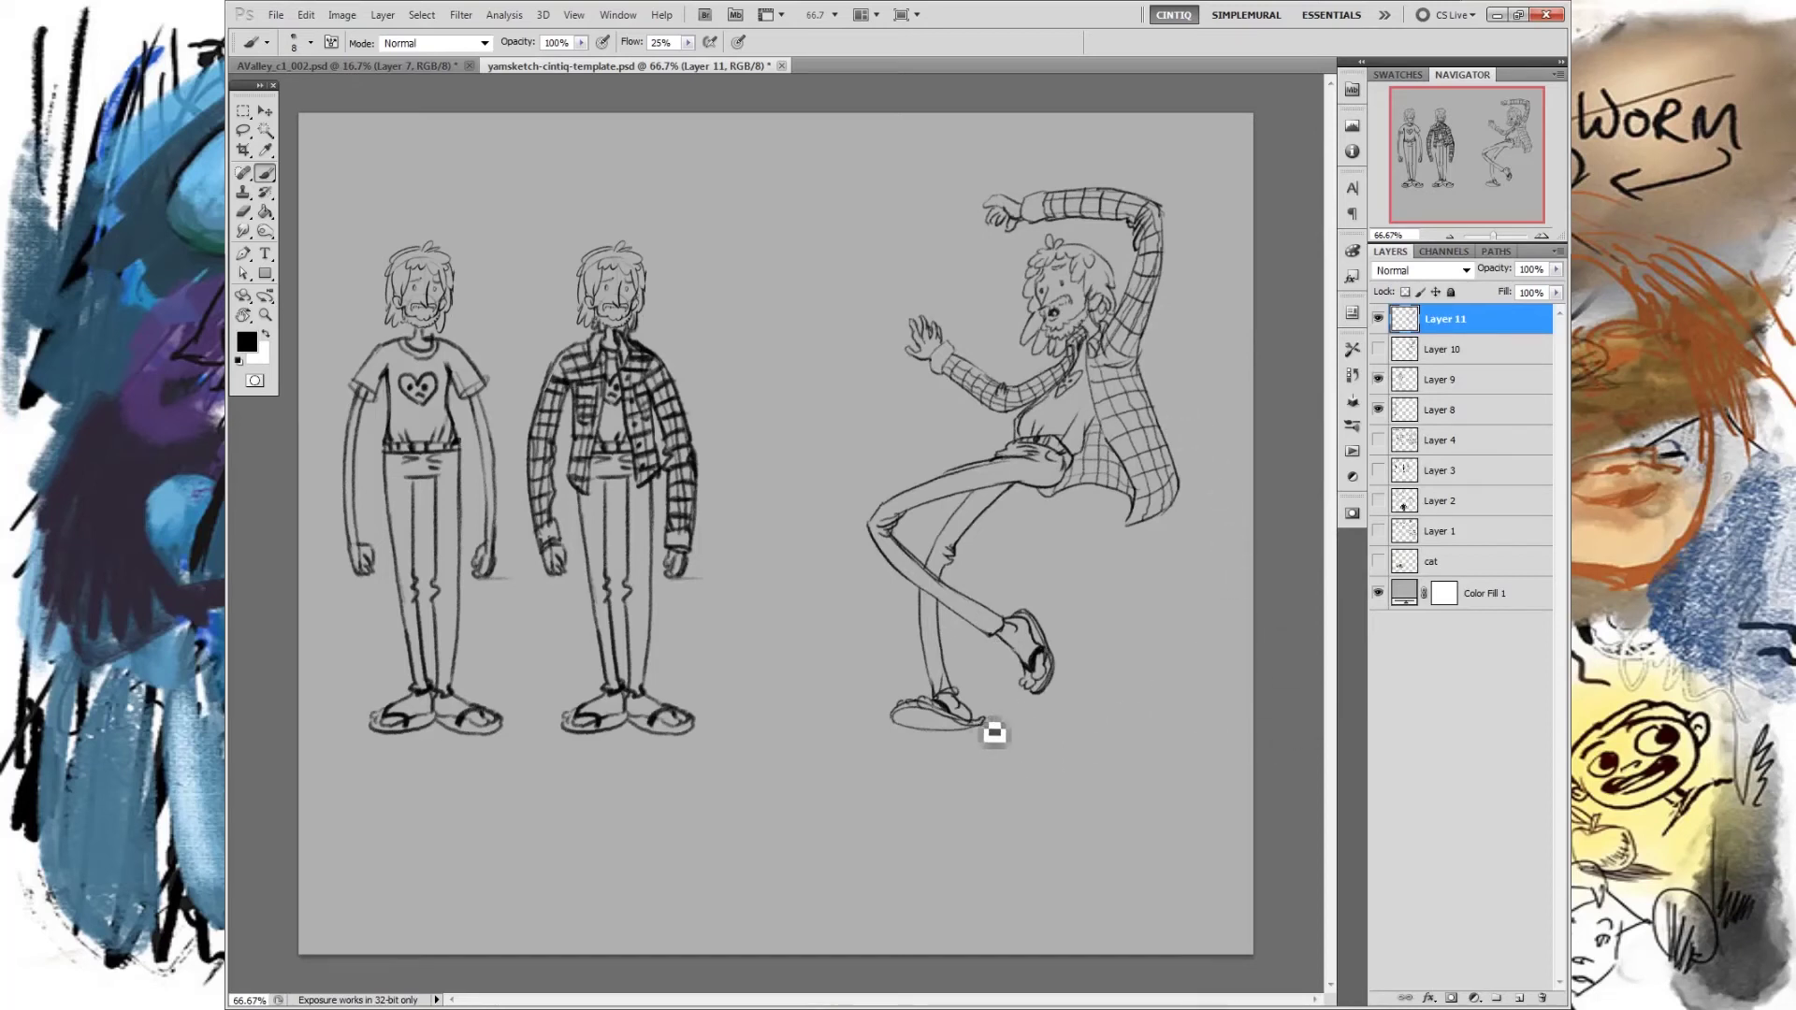
{"action": "left_click_drag", "start_coordinate": [1007, 708], "coordinate": [1004, 717]}
{"action": "left_click_drag", "start_coordinate": [1080, 665], "coordinate": [1043, 713]}
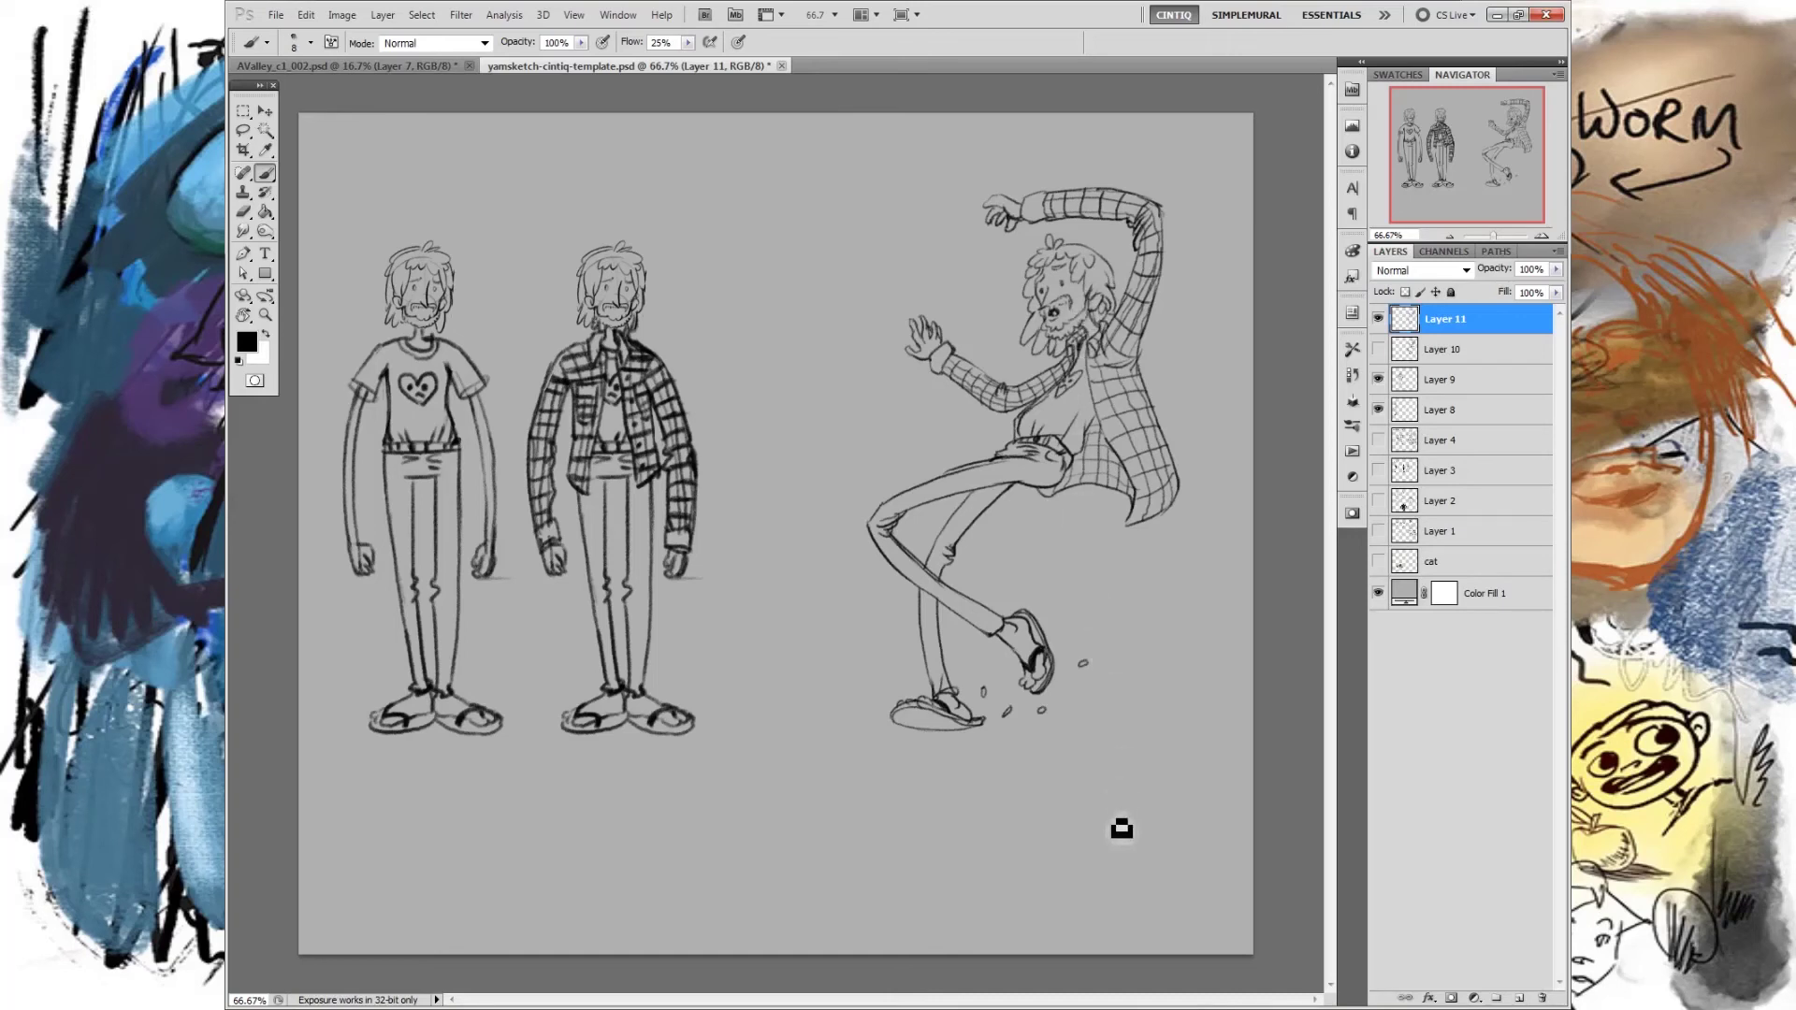
{"action": "left_click_drag", "start_coordinate": [1377, 384], "coordinate": [1378, 412]}
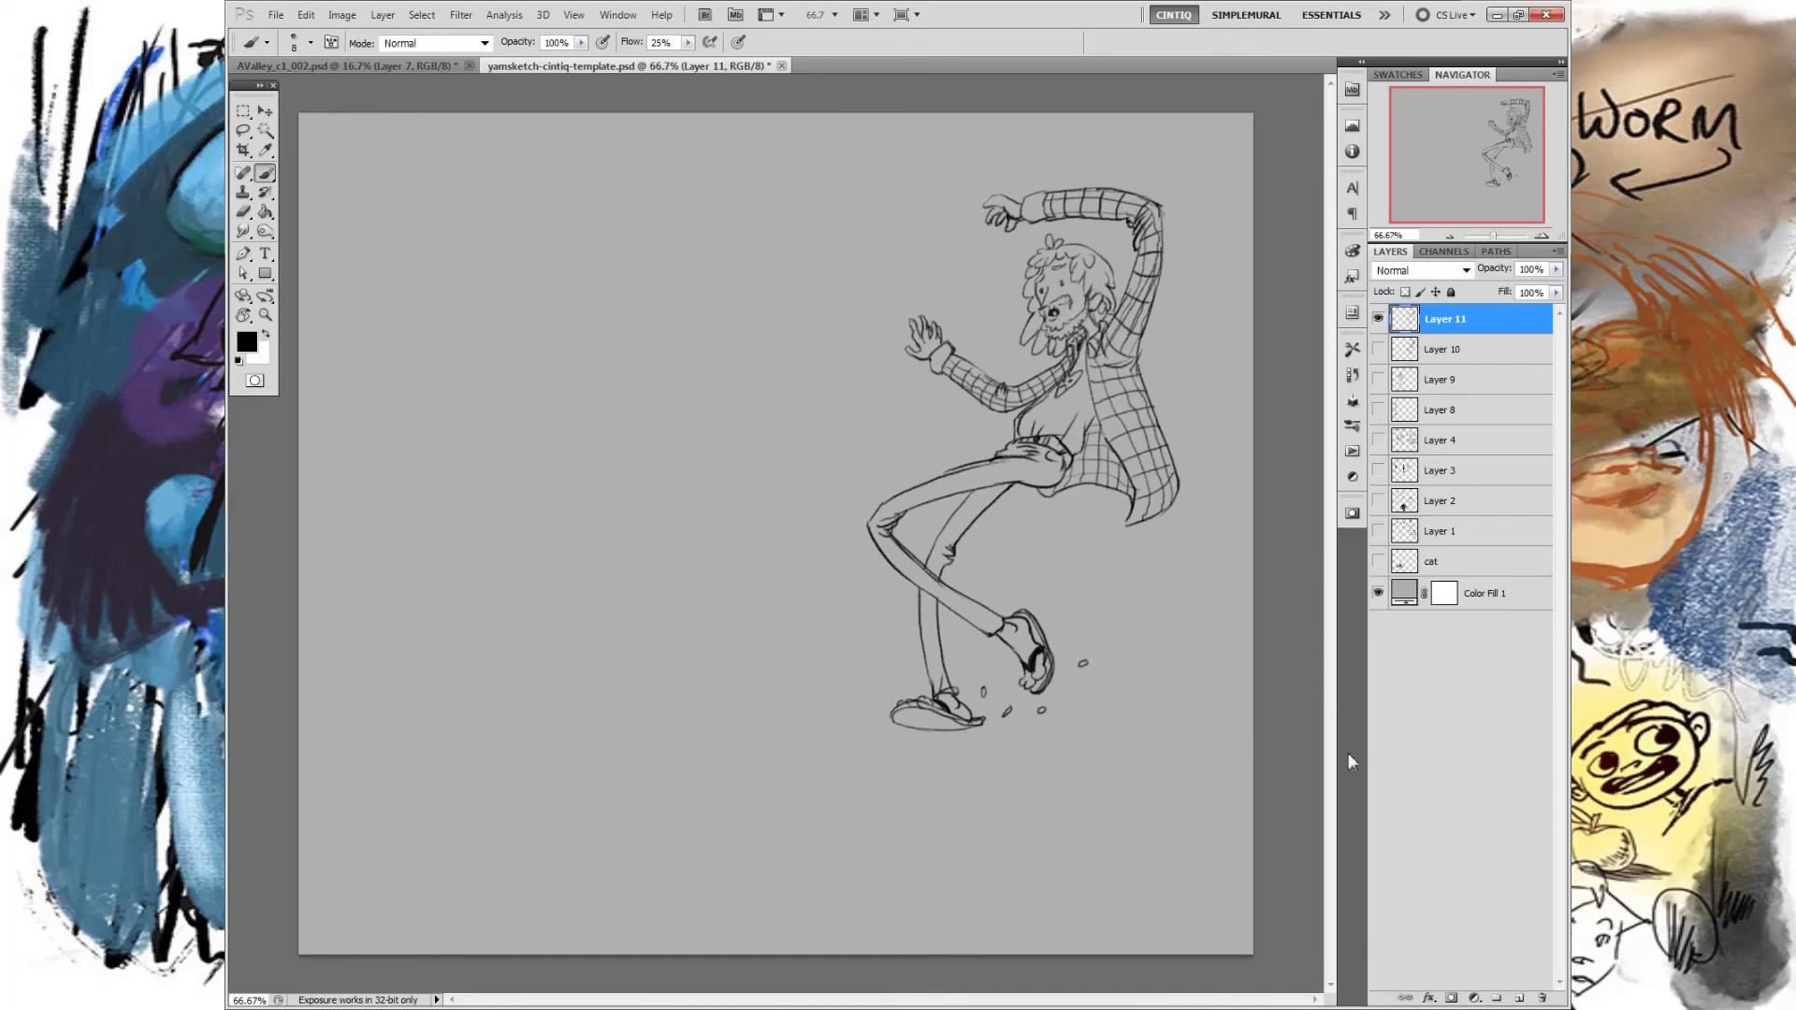
{"action": "left_click", "coordinate": [1378, 562]}
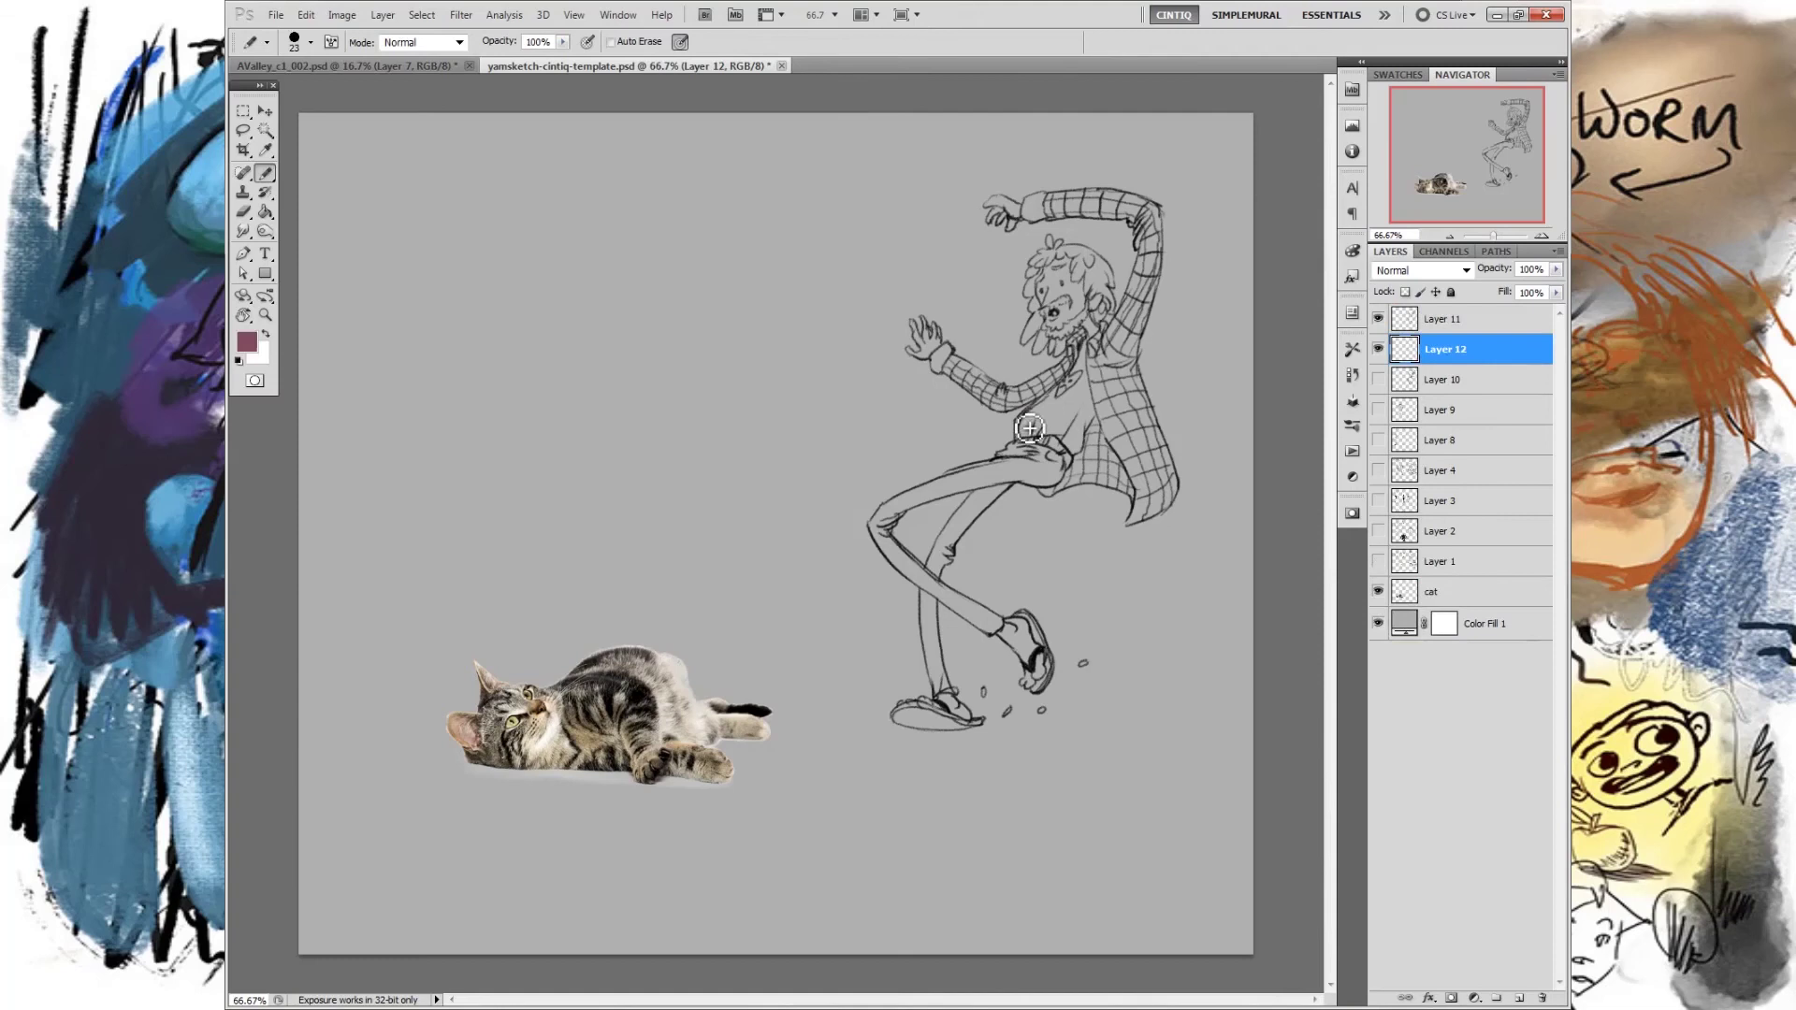
Step: Block in the whole figure's silhouette with flat plum on Layer 12 beneath the line art
{"action": "mouse_move", "coordinate": [1076, 355]}
{"action": "left_mouse_down"}
{"action": "mouse_move", "coordinate": [926, 337]}
{"action": "mouse_move", "coordinate": [1048, 267]}
{"action": "mouse_move", "coordinate": [1038, 346]}
{"action": "left_mouse_up"}
{"action": "mouse_move", "coordinate": [1104, 266]}
{"action": "left_mouse_down"}
{"action": "mouse_move", "coordinate": [1110, 333]}
{"action": "mouse_move", "coordinate": [1096, 257]}
{"action": "left_mouse_up"}
{"action": "left_click_drag", "start_coordinate": [1122, 328], "coordinate": [1152, 266]}
{"action": "left_click_drag", "start_coordinate": [1039, 222], "coordinate": [1121, 222]}
{"action": "mouse_move", "coordinate": [1033, 208]}
{"action": "left_mouse_down"}
{"action": "mouse_move", "coordinate": [1120, 198]}
{"action": "mouse_move", "coordinate": [1182, 506]}
{"action": "mouse_move", "coordinate": [899, 511]}
{"action": "mouse_move", "coordinate": [942, 575]}
{"action": "mouse_move", "coordinate": [1003, 508]}
{"action": "mouse_move", "coordinate": [909, 505]}
{"action": "mouse_move", "coordinate": [988, 633]}
{"action": "mouse_move", "coordinate": [943, 641]}
{"action": "mouse_move", "coordinate": [935, 711]}
{"action": "mouse_move", "coordinate": [912, 723]}
{"action": "mouse_move", "coordinate": [1029, 655]}
{"action": "left_mouse_up"}
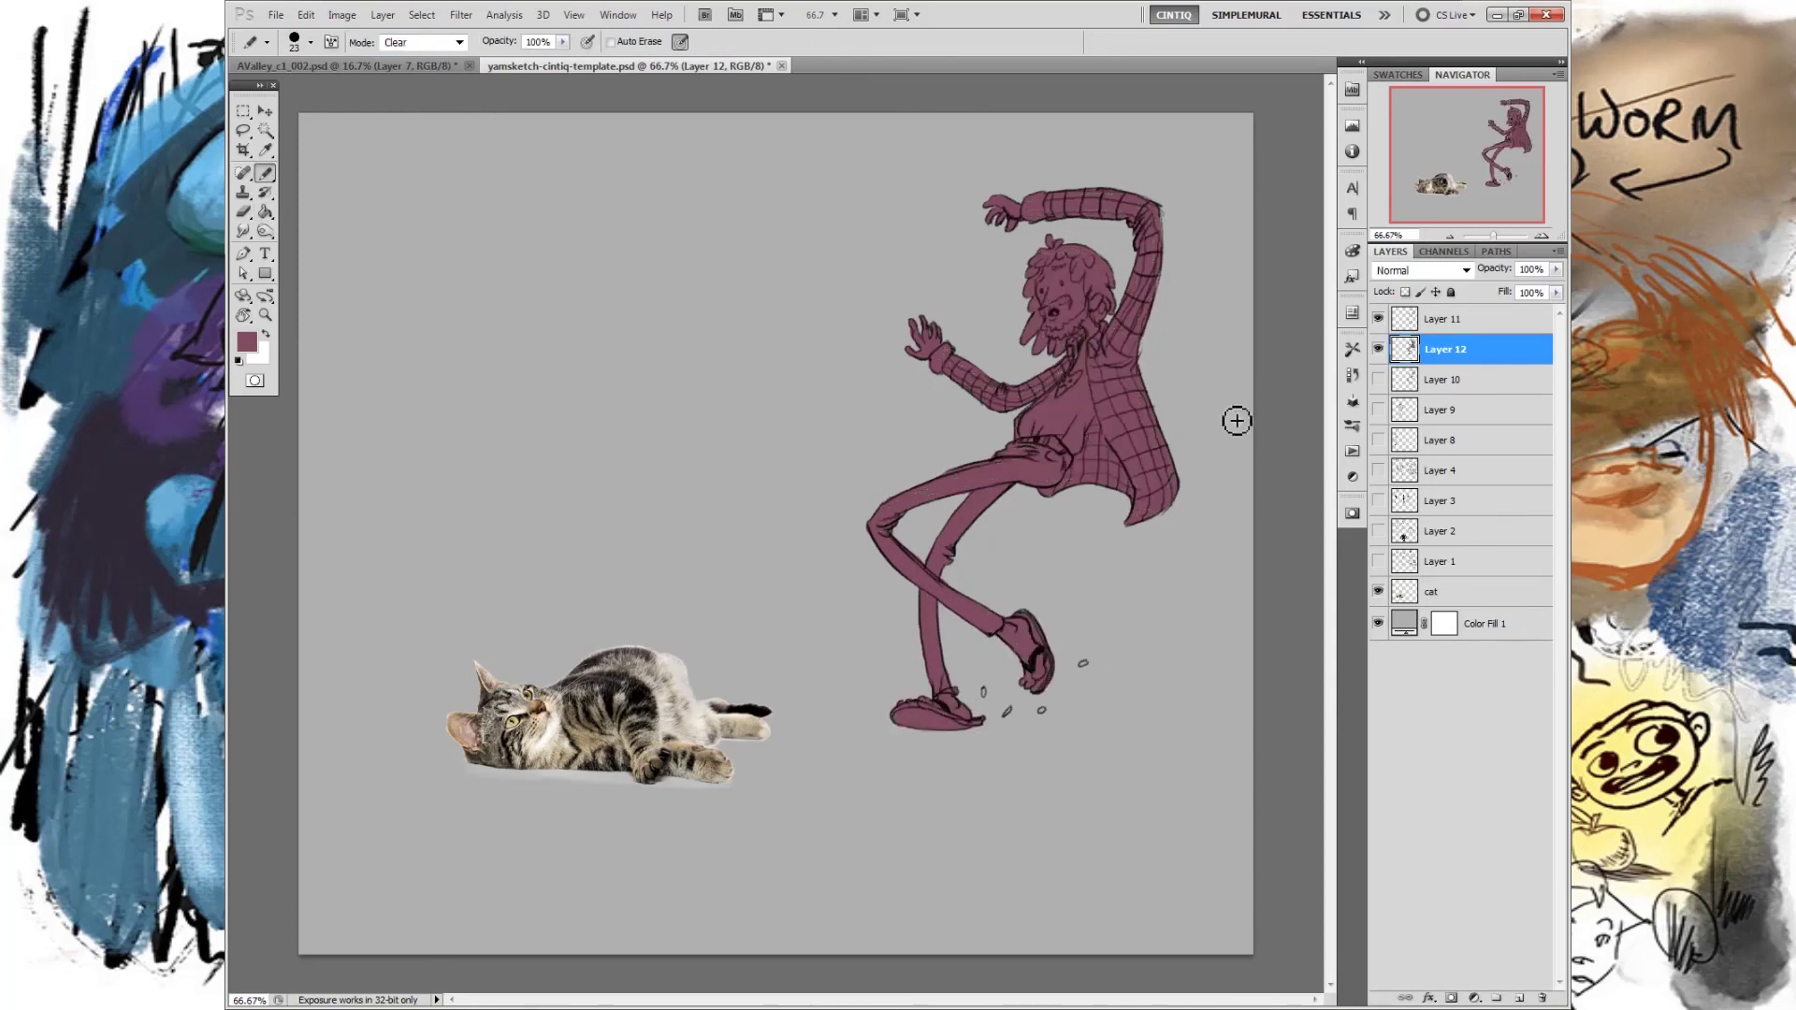
Step: Recolour Layer 12 with teal jeans, brown sandals, peach skin and olive-blond hair and beard
{"action": "left_click", "coordinate": [246, 341]}
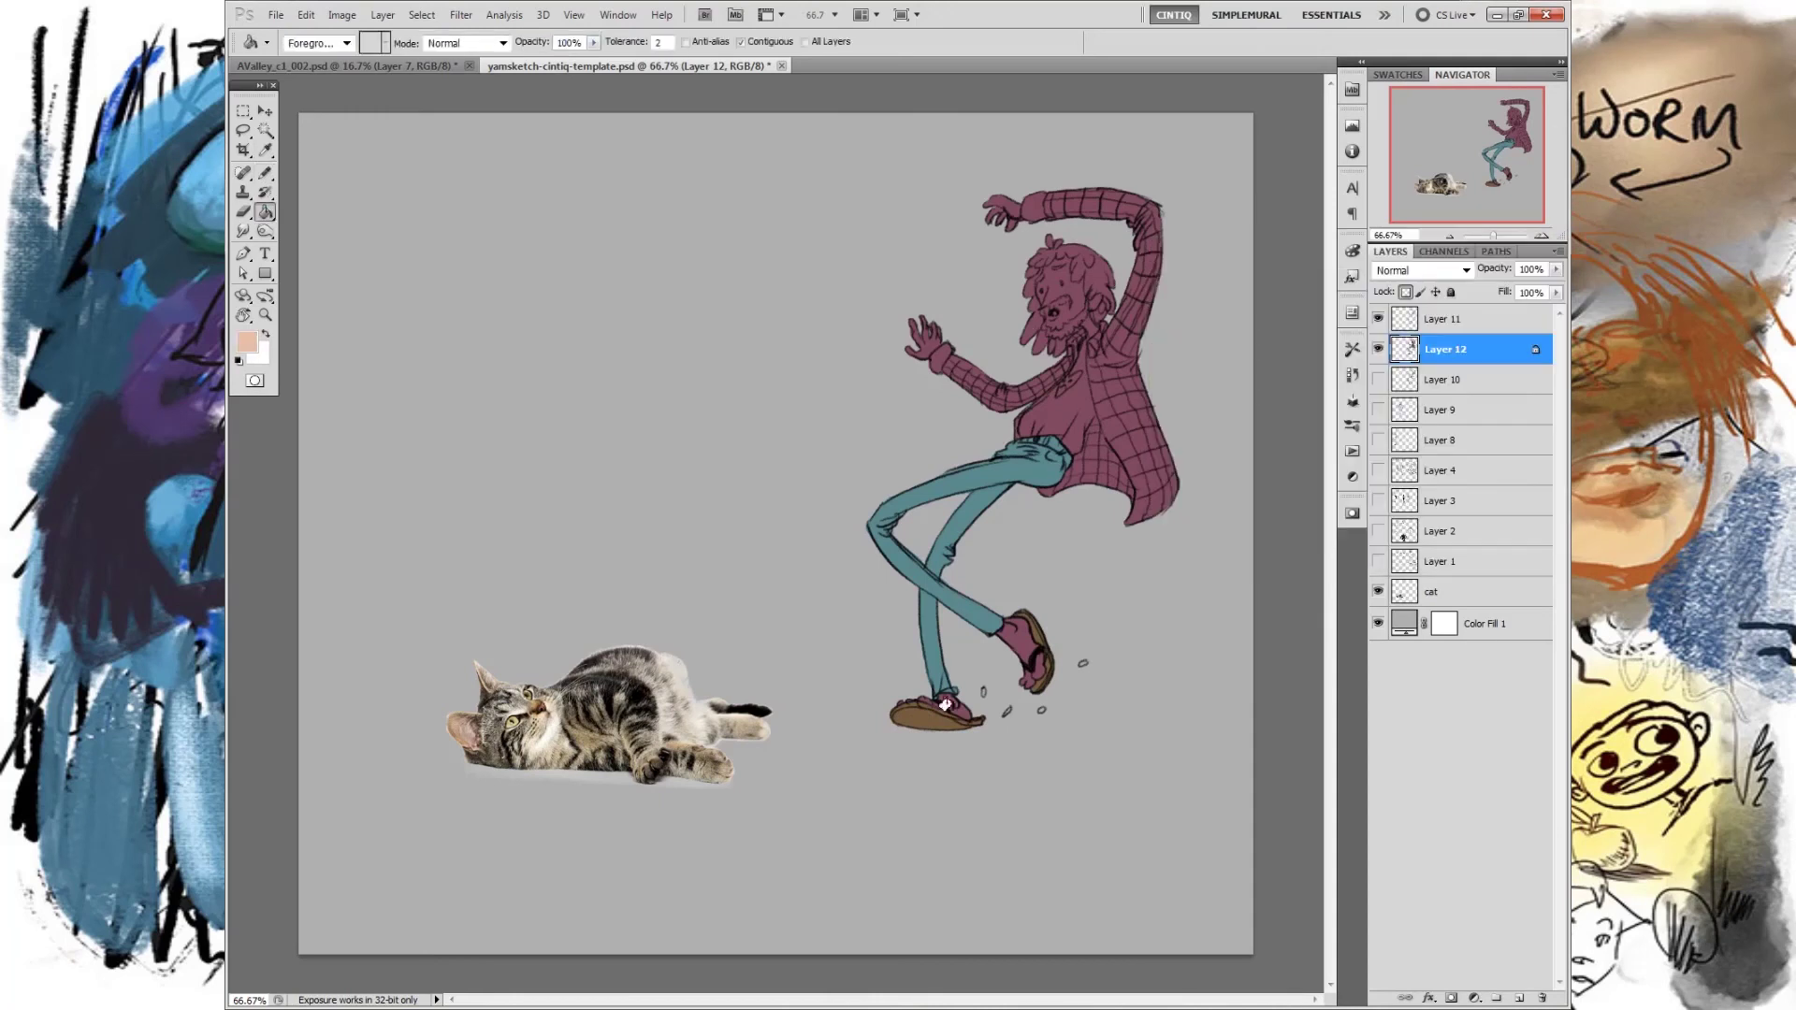
{"action": "mouse_move", "coordinate": [1020, 655]}
{"action": "left_mouse_down"}
{"action": "mouse_move", "coordinate": [1010, 215]}
{"action": "mouse_move", "coordinate": [1067, 337]}
{"action": "mouse_move", "coordinate": [1049, 329]}
{"action": "left_mouse_up"}
{"action": "mouse_move", "coordinate": [1083, 273]}
{"action": "left_mouse_down"}
{"action": "mouse_move", "coordinate": [1111, 301]}
{"action": "mouse_move", "coordinate": [1063, 266]}
{"action": "mouse_move", "coordinate": [1054, 328]}
{"action": "mouse_move", "coordinate": [1110, 301]}
{"action": "left_mouse_up"}
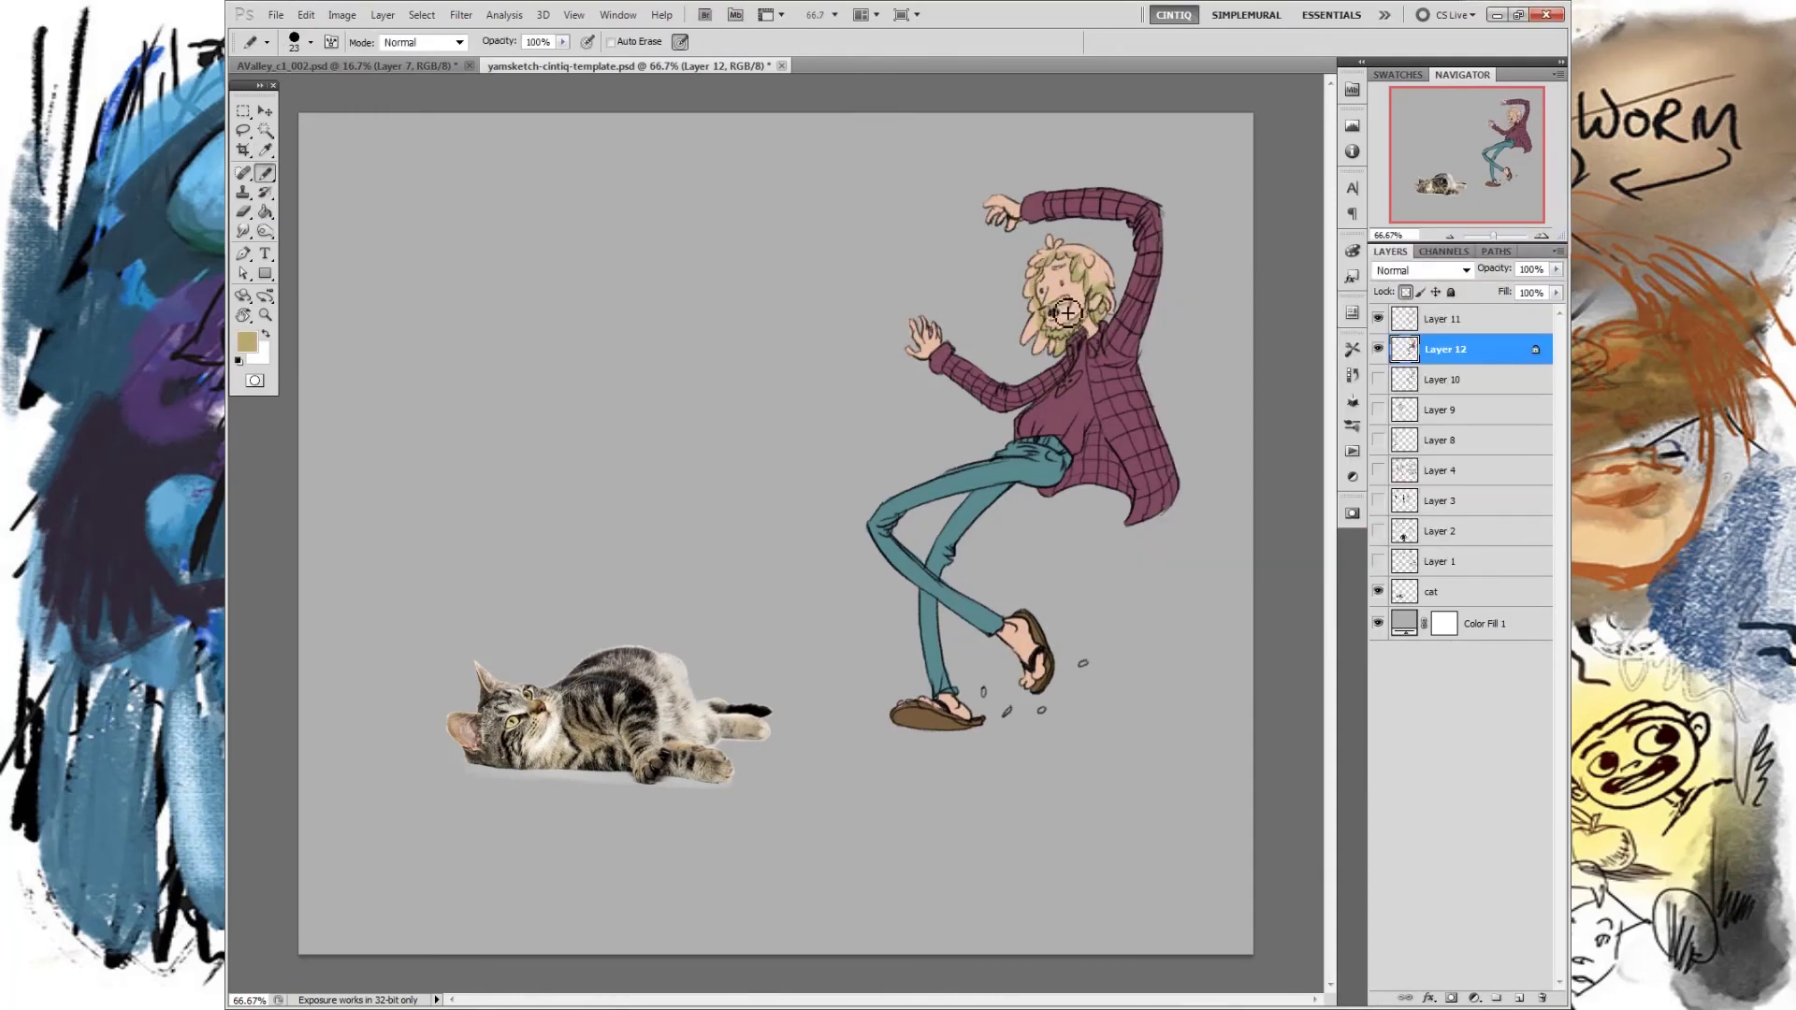
Step: Choose colours for the waist details and paint the belt brown
{"action": "left_click", "coordinate": [247, 342]}
{"action": "key", "text": "Return"}
{"action": "key", "text": "g"}
{"action": "key", "text": "b"}
{"action": "left_click", "coordinate": [1037, 447]}
{"action": "left_click", "coordinate": [247, 342]}
{"action": "key", "text": "Return"}
{"action": "left_click", "coordinate": [247, 342]}
{"action": "key", "text": "Return"}
{"action": "mouse_move", "coordinate": [1023, 433]}
{"action": "left_mouse_down"}
{"action": "mouse_move", "coordinate": [1076, 374]}
{"action": "mouse_move", "coordinate": [1081, 449]}
{"action": "left_mouse_up"}
Step: Fill the T-shirt light blue and paint its chest emblem purple
{"action": "key", "text": "g"}
{"action": "left_click", "coordinate": [1066, 403]}
{"action": "key", "text": "b"}
{"action": "left_click", "coordinate": [247, 342]}
{"action": "key", "text": "Return"}
{"action": "left_click_drag", "start_coordinate": [1075, 375], "coordinate": [1063, 393]}
Step: Colour the pebbles around the feet dark
{"action": "left_click", "coordinate": [247, 343]}
{"action": "key", "text": "Return"}
{"action": "left_click", "coordinate": [1083, 664]}
{"action": "left_click", "coordinate": [983, 691]}
{"action": "left_click_drag", "start_coordinate": [1007, 712], "coordinate": [1048, 712]}
Step: Lasso a shadow area along the plaid shirt and fill it dark purple on clipped Multiply Layer 13 at 42% opacity
{"action": "left_click", "coordinate": [243, 131]}
{"action": "left_click_drag", "start_coordinate": [1113, 201], "coordinate": [1184, 524]}
{"action": "left_click", "coordinate": [1519, 997]}
{"action": "left_click", "coordinate": [247, 342]}
{"action": "left_click", "coordinate": [380, 317]}
{"action": "key", "text": "ctrl+d"}
{"action": "left_click_drag", "start_coordinate": [1555, 270], "coordinate": [1504, 291]}
Step: Lasso and fill further shadow shapes on both sleeves, the legs and the face on Layer 13
{"action": "mouse_move", "coordinate": [1083, 338]}
{"action": "left_mouse_down"}
{"action": "mouse_move", "coordinate": [1114, 439]}
{"action": "mouse_move", "coordinate": [1097, 462]}
{"action": "mouse_move", "coordinate": [921, 360]}
{"action": "left_mouse_up"}
{"action": "mouse_move", "coordinate": [1074, 213]}
{"action": "left_mouse_down"}
{"action": "mouse_move", "coordinate": [1133, 224]}
{"action": "mouse_move", "coordinate": [1093, 248]}
{"action": "mouse_move", "coordinate": [1124, 280]}
{"action": "mouse_move", "coordinate": [1102, 369]}
{"action": "left_mouse_up"}
{"action": "key", "text": "alt+BackSpace"}
{"action": "key", "text": "ctrl+d"}
{"action": "mouse_move", "coordinate": [1090, 462]}
{"action": "left_mouse_down"}
{"action": "mouse_move", "coordinate": [996, 463]}
{"action": "mouse_move", "coordinate": [893, 533]}
{"action": "mouse_move", "coordinate": [945, 655]}
{"action": "mouse_move", "coordinate": [1029, 614]}
{"action": "mouse_move", "coordinate": [1042, 680]}
{"action": "mouse_move", "coordinate": [892, 696]}
{"action": "left_mouse_up"}
{"action": "mouse_move", "coordinate": [1066, 262]}
{"action": "left_mouse_down"}
{"action": "mouse_move", "coordinate": [1042, 290]}
{"action": "mouse_move", "coordinate": [1075, 339]}
{"action": "left_mouse_up"}
{"action": "key", "text": "alt+BackSpace"}
{"action": "key", "text": "ctrl+d"}
Step: Lasso and fill shadow shapes on the plaid shirt, lifted foot, T-shirt and collar on Layer 13
{"action": "left_click_drag", "start_coordinate": [1117, 405], "coordinate": [1145, 414]}
{"action": "left_click_drag", "start_coordinate": [1103, 372], "coordinate": [1133, 391]}
{"action": "left_click_drag", "start_coordinate": [1025, 615], "coordinate": [1039, 641]}
{"action": "mouse_move", "coordinate": [1034, 452]}
{"action": "left_mouse_down"}
{"action": "mouse_move", "coordinate": [1056, 464]}
{"action": "mouse_move", "coordinate": [1085, 379]}
{"action": "left_mouse_up"}
{"action": "left_click_drag", "start_coordinate": [1108, 348], "coordinate": [1104, 375]}
{"action": "key", "text": "alt+BackSpace"}
{"action": "key", "text": "ctrl+d"}
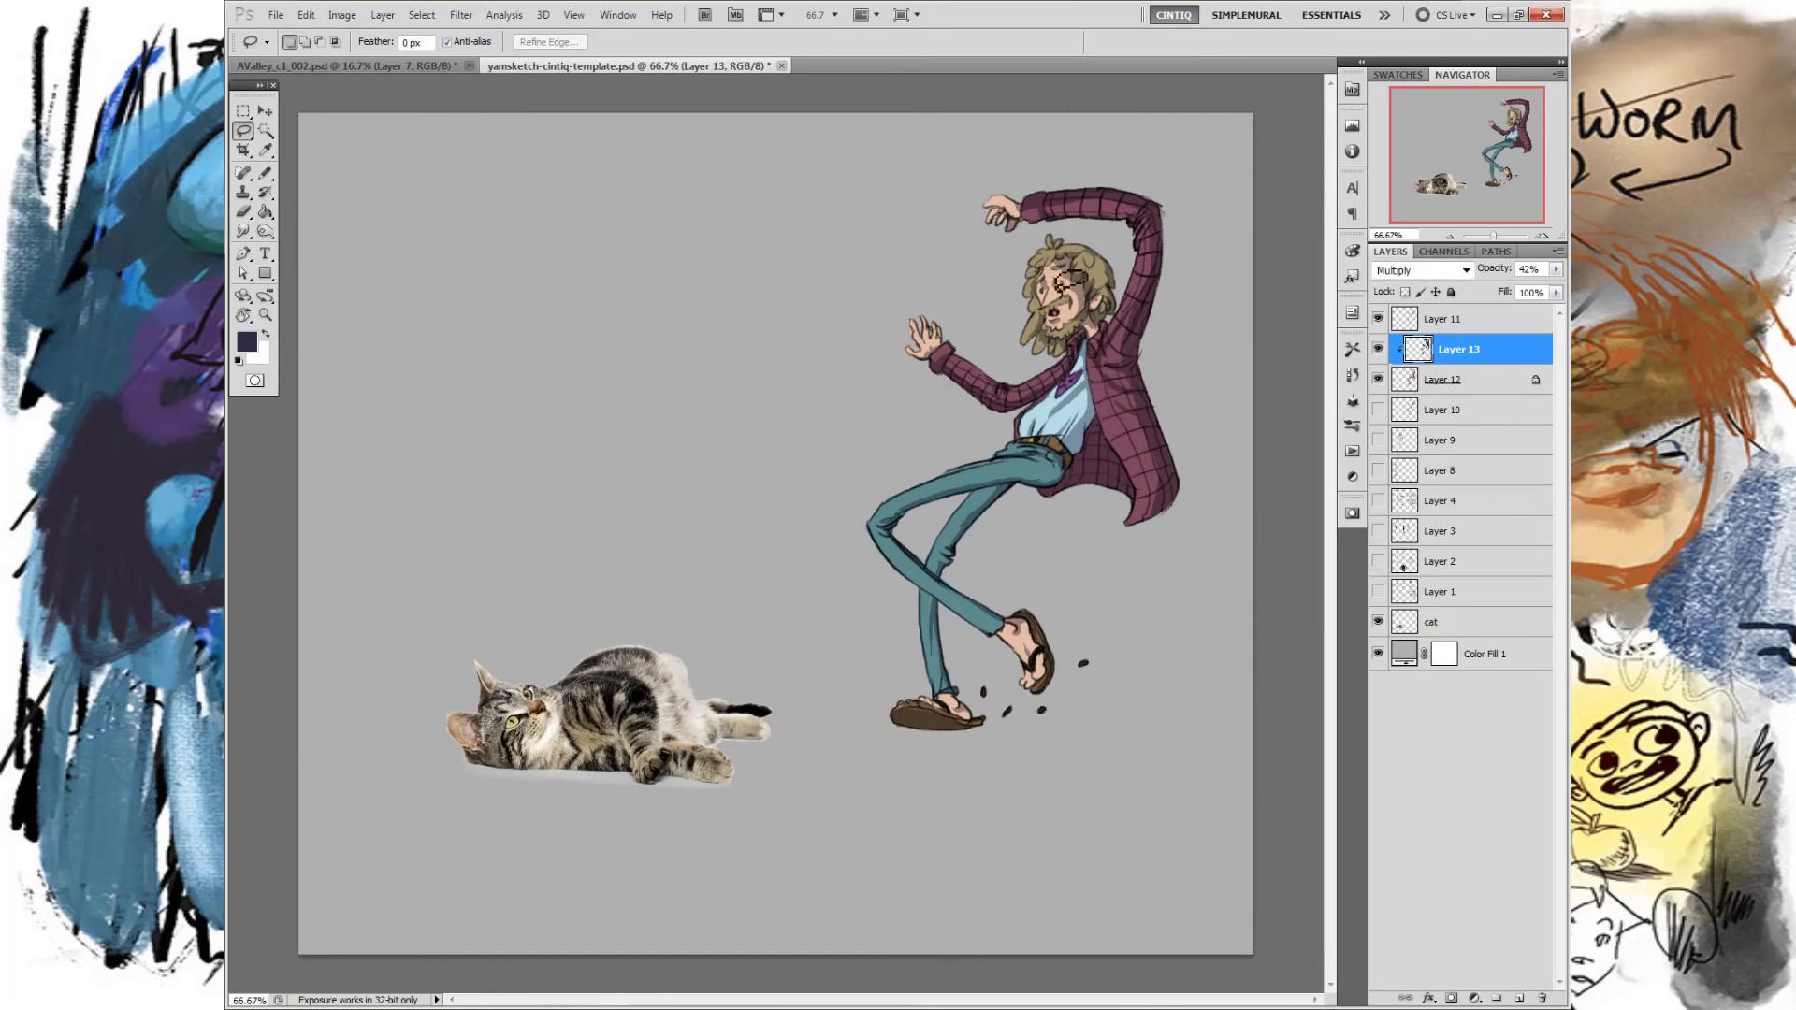
Step: Create clipped Layer 14 in Screen mode, fill lassoed leg highlights with pale yellow, and set its opacity to 27%
{"action": "key", "text": "ctrl+shift+alt+n"}
{"action": "key", "text": "ctrl+alt+g"}
{"action": "key", "text": "shift+alt+s"}
{"action": "left_click_drag", "start_coordinate": [1019, 462], "coordinate": [887, 508]}
{"action": "left_click", "coordinate": [247, 341]}
{"action": "key", "text": "shift+BackSpace"}
{"action": "left_click", "coordinate": [1126, 445]}
{"action": "key", "text": "ctrl+d"}
{"action": "left_click_drag", "start_coordinate": [1555, 269], "coordinate": [1489, 288]}
Step: Lasso and fill pale yellow highlights on the hands, sleeves, shirt back and lifted foot on Layer 14
{"action": "left_click_drag", "start_coordinate": [994, 200], "coordinate": [1003, 235]}
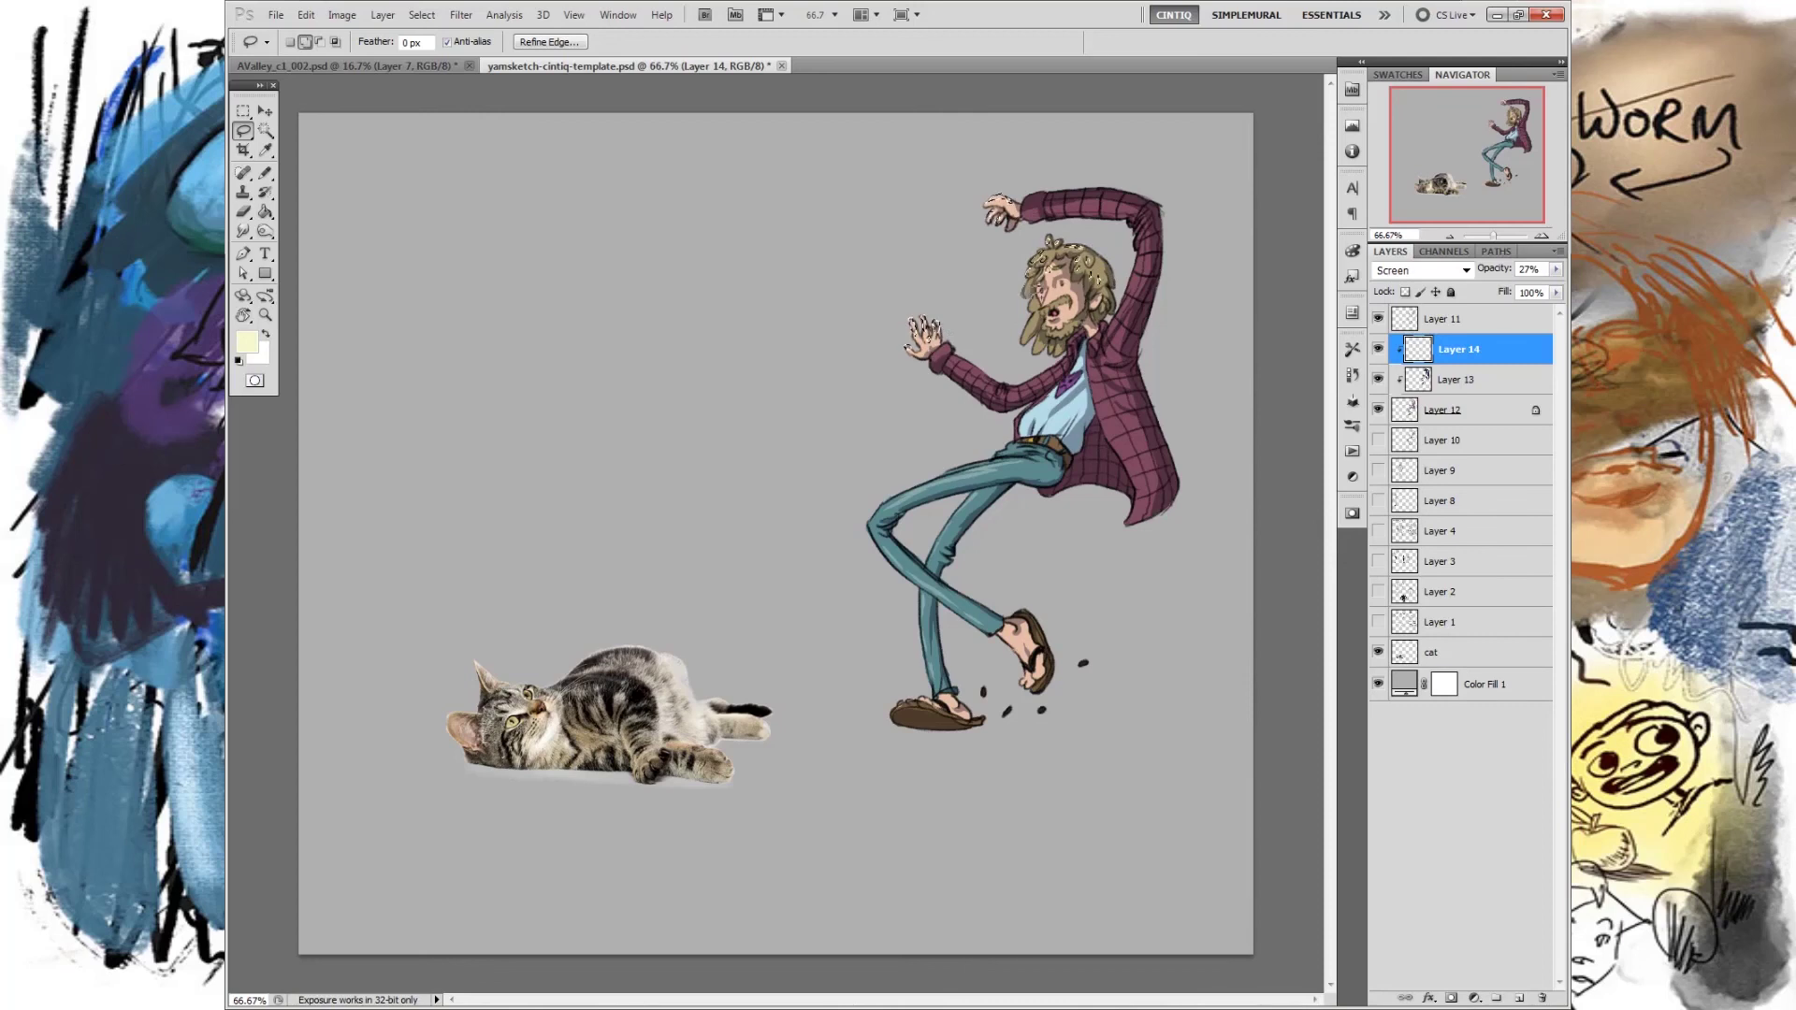
{"action": "key", "text": "ctrl+d"}
{"action": "left_click_drag", "start_coordinate": [940, 352], "coordinate": [982, 379]}
{"action": "left_click_drag", "start_coordinate": [1055, 214], "coordinate": [1128, 213]}
{"action": "left_click_drag", "start_coordinate": [1152, 428], "coordinate": [1109, 515]}
{"action": "left_click_drag", "start_coordinate": [1012, 393], "coordinate": [1055, 373]}
{"action": "left_click_drag", "start_coordinate": [1143, 251], "coordinate": [1119, 312]}
{"action": "left_click_drag", "start_coordinate": [1006, 638], "coordinate": [1027, 662]}
{"action": "key", "text": "shift+BackSpace"}
{"action": "left_click", "coordinate": [1124, 445]}
{"action": "key", "text": "ctrl+d"}
Step: Add Layer 15 and lay colour gradients over the figure's upper body and legs
{"action": "left_click", "coordinate": [1518, 998]}
{"action": "left_click", "coordinate": [247, 342]}
{"action": "left_click", "coordinate": [1551, 286]}
{"action": "left_click_drag", "start_coordinate": [1067, 215], "coordinate": [1039, 412]}
{"action": "left_click_drag", "start_coordinate": [879, 665], "coordinate": [1020, 439]}
Step: Choose orange f19d70 as the foreground colour, then change Layer 15's blend mode and reduce its strength
{"action": "left_click", "coordinate": [247, 341]}
{"action": "left_click", "coordinate": [1402, 499]}
{"action": "left_click", "coordinate": [1286, 304]}
{"action": "left_click", "coordinate": [1551, 286]}
{"action": "left_click", "coordinate": [247, 341]}
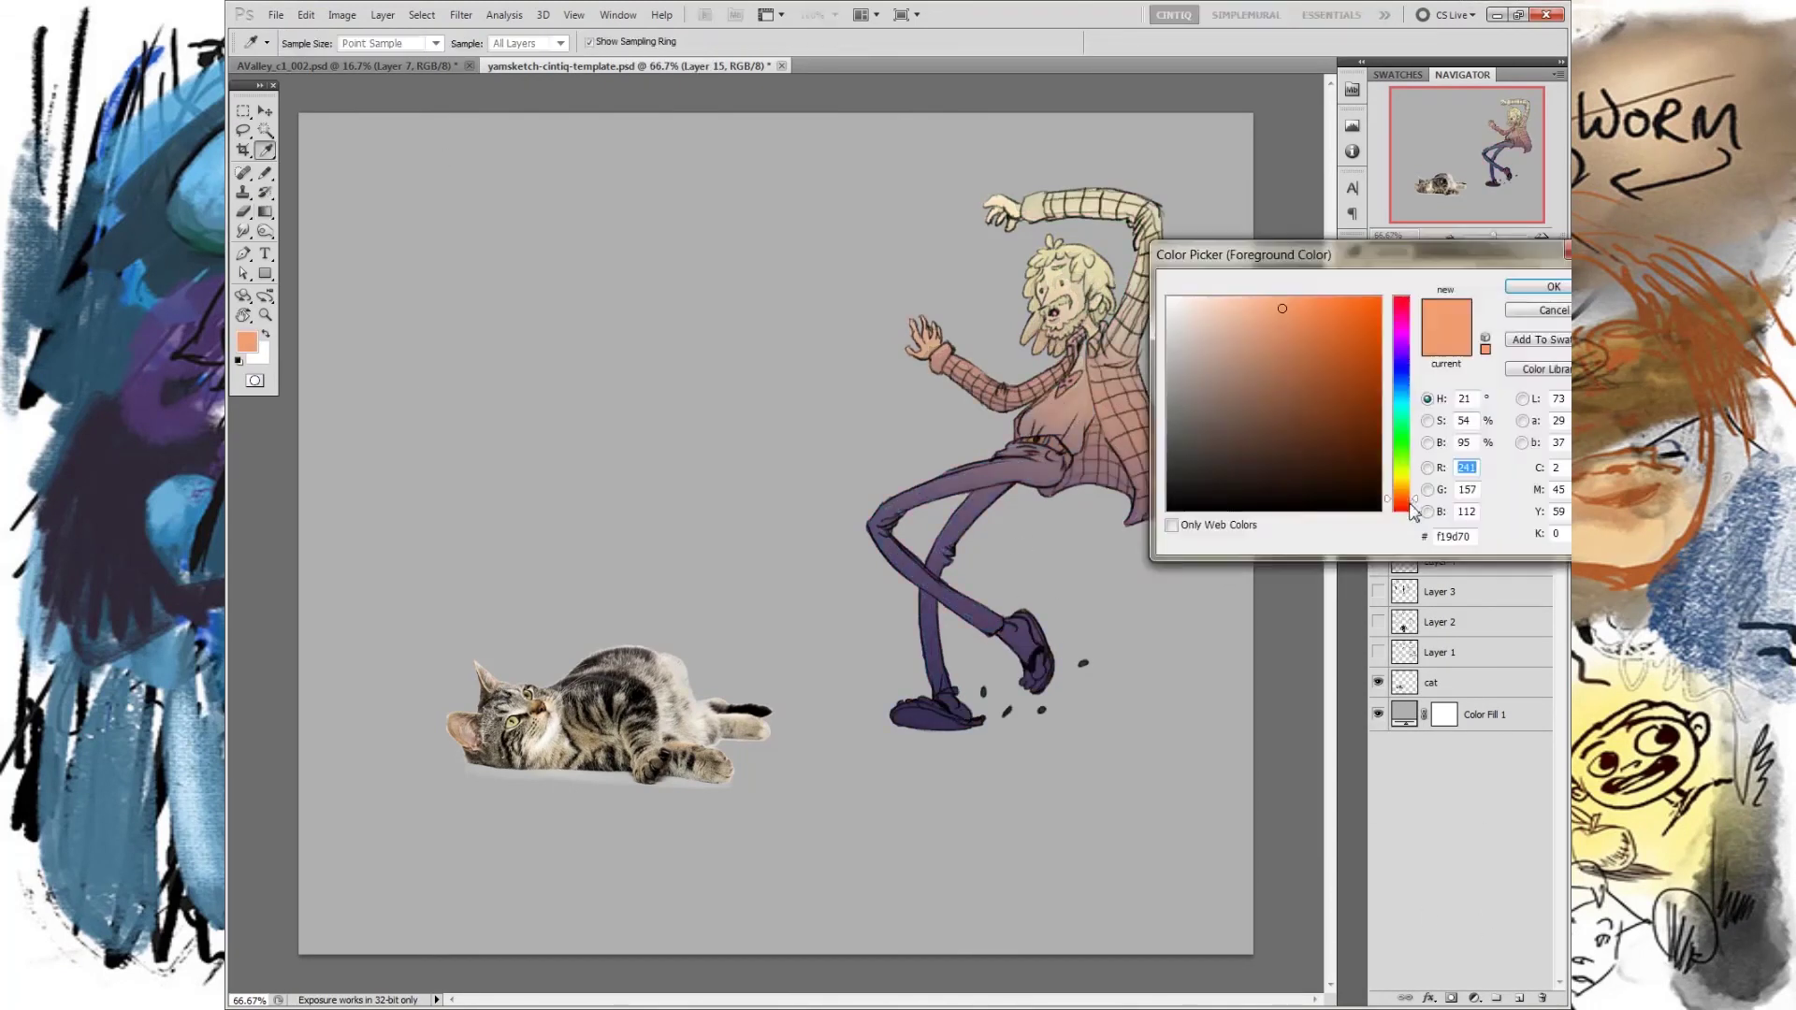
{"action": "left_click", "coordinate": [1551, 286]}
{"action": "left_click", "coordinate": [1420, 270]}
{"action": "left_click", "coordinate": [1408, 405]}
{"action": "left_click_drag", "start_coordinate": [1555, 292], "coordinate": [1515, 294]}
Step: Nudge the cat with the Move tool and adjust the top layer's artwork in the area above the cat
{"action": "key", "text": "v"}
{"action": "left_click_drag", "start_coordinate": [608, 720], "coordinate": [599, 706]}
{"action": "left_click", "coordinate": [1459, 319]}
{"action": "mouse_move", "coordinate": [524, 638]}
{"action": "left_mouse_down"}
{"action": "mouse_move", "coordinate": [547, 680]}
{"action": "mouse_move", "coordinate": [782, 441]}
{"action": "left_mouse_up"}
{"action": "left_click_drag", "start_coordinate": [592, 452], "coordinate": [655, 412]}
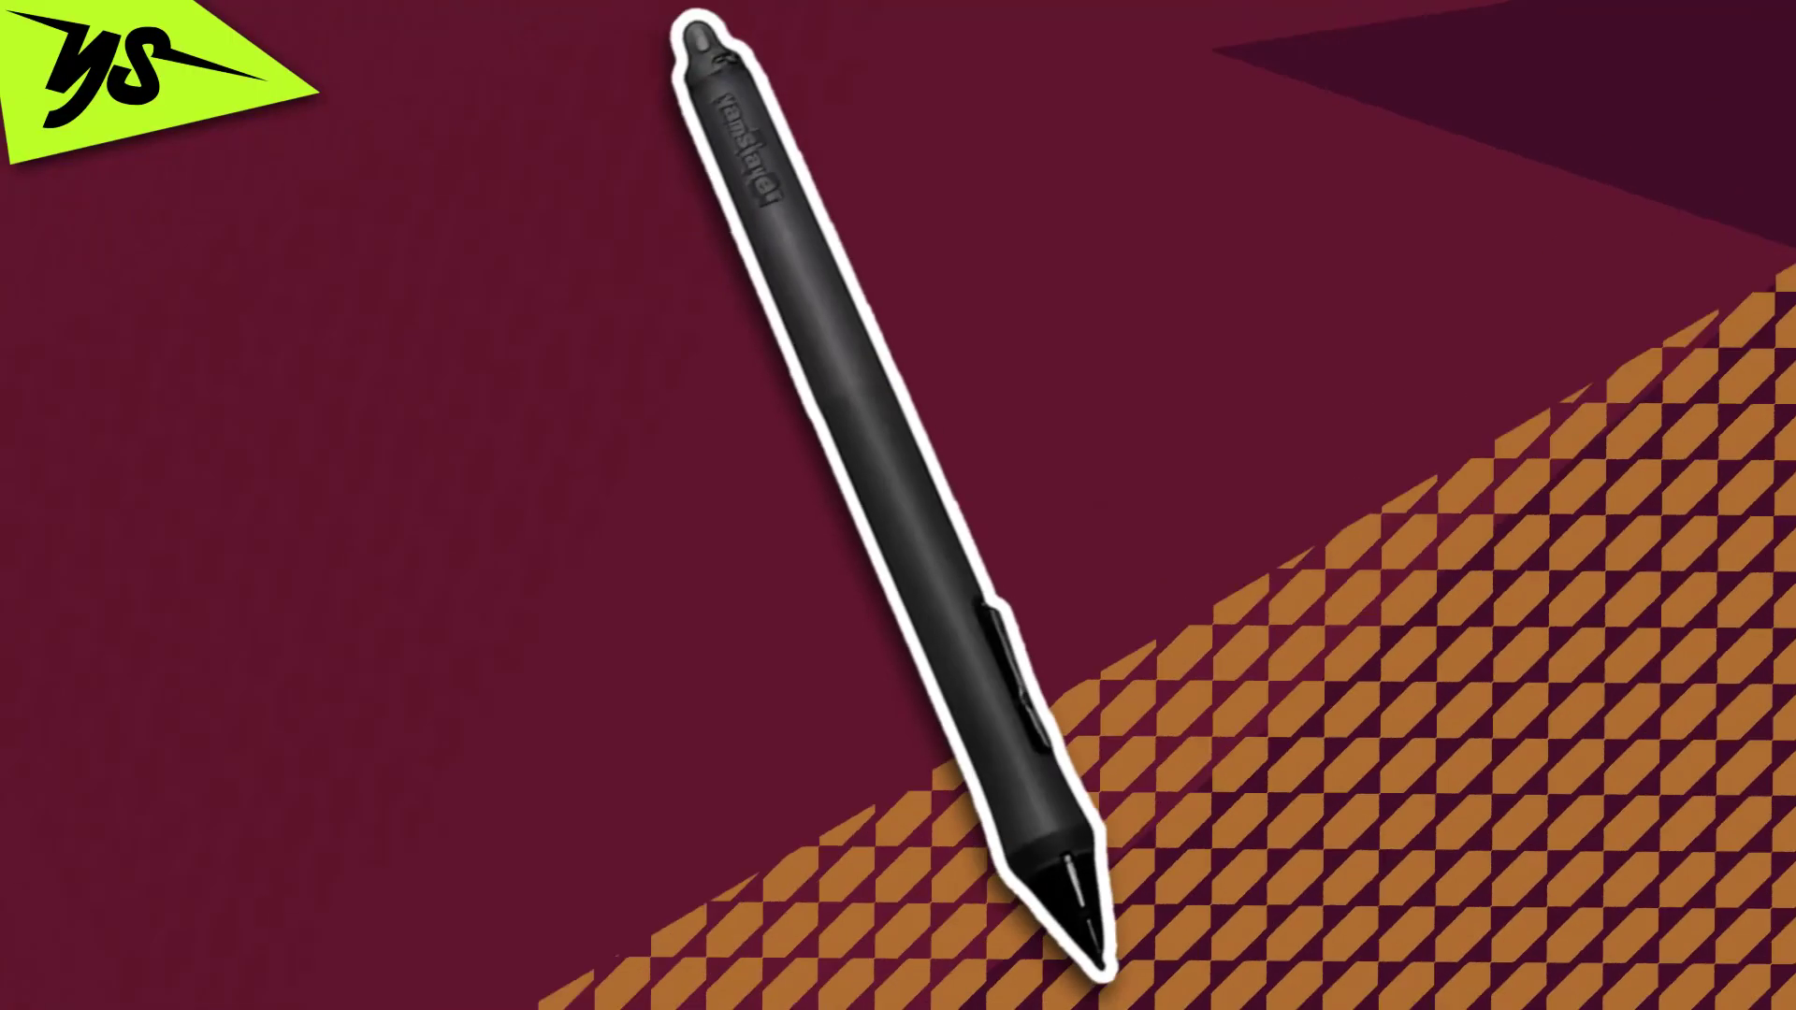